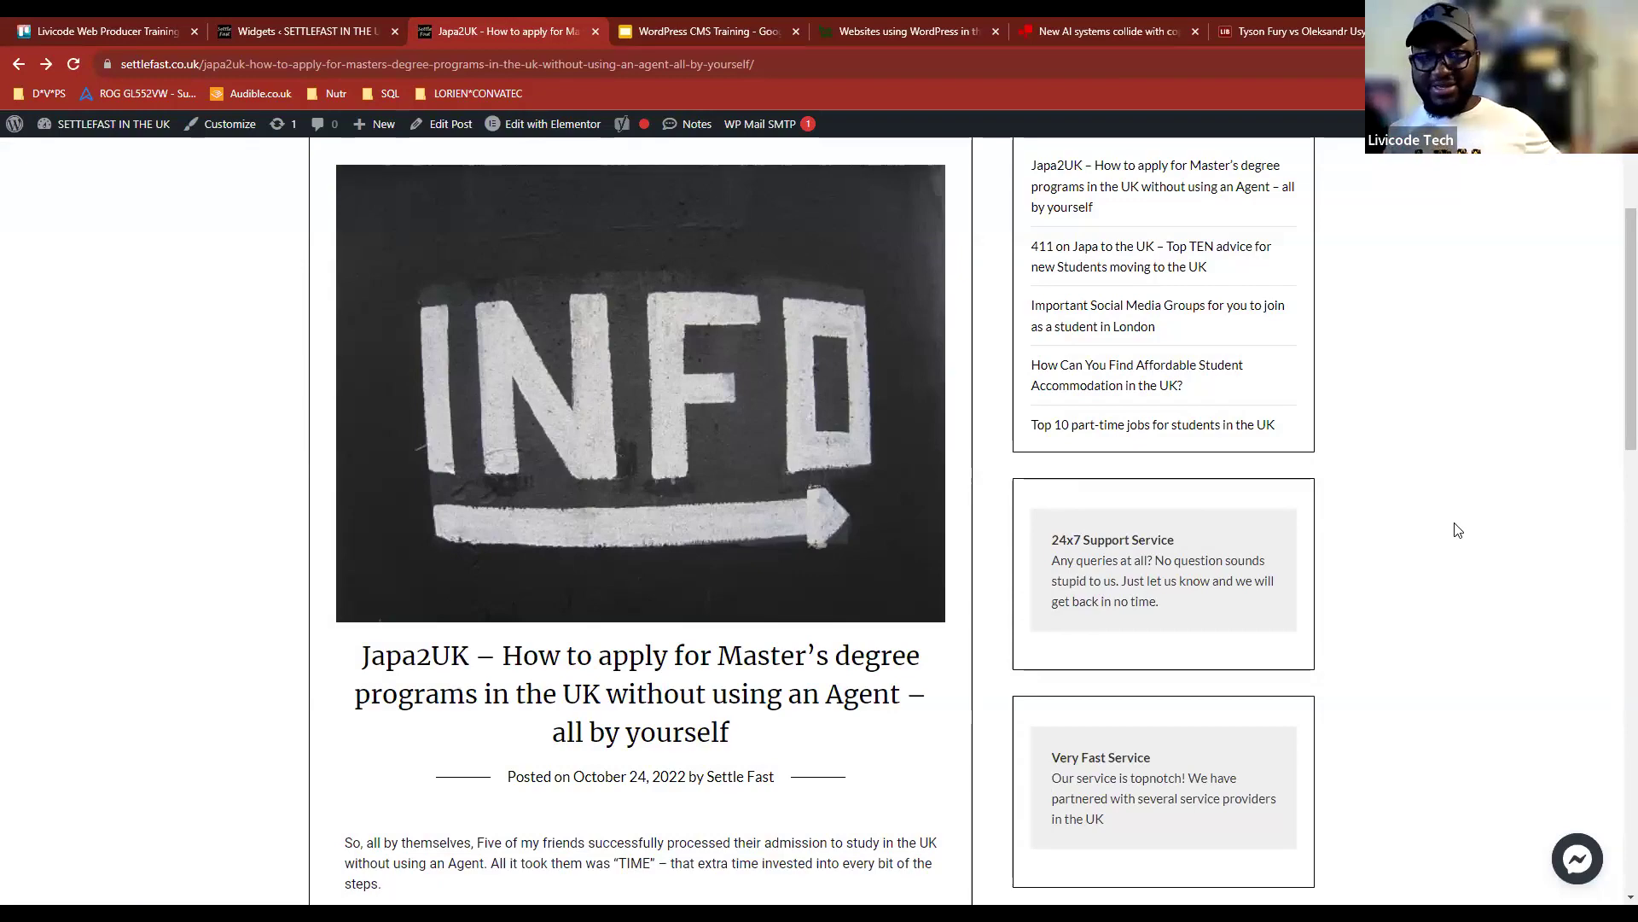
# Step: Switch from the live Japa2UK post to the Widgets admin page
pyautogui.click(315, 24)
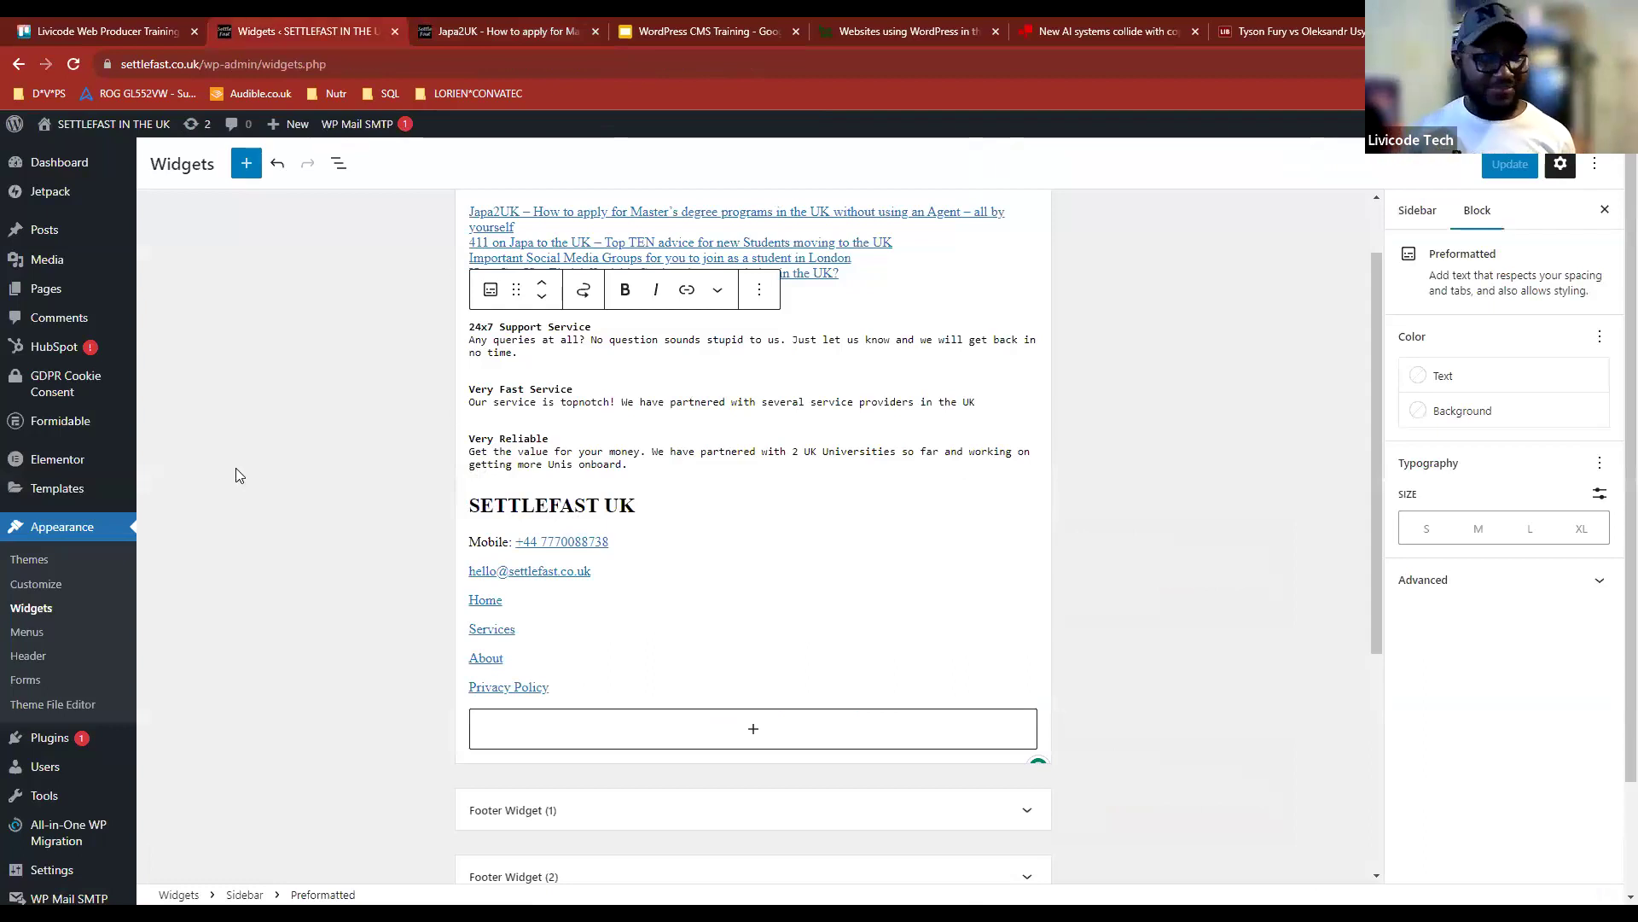
# Step: Review the Main Menu structure under Appearance > Menus, then return to the top of the Japa2UK post
pyautogui.click(23, 636)
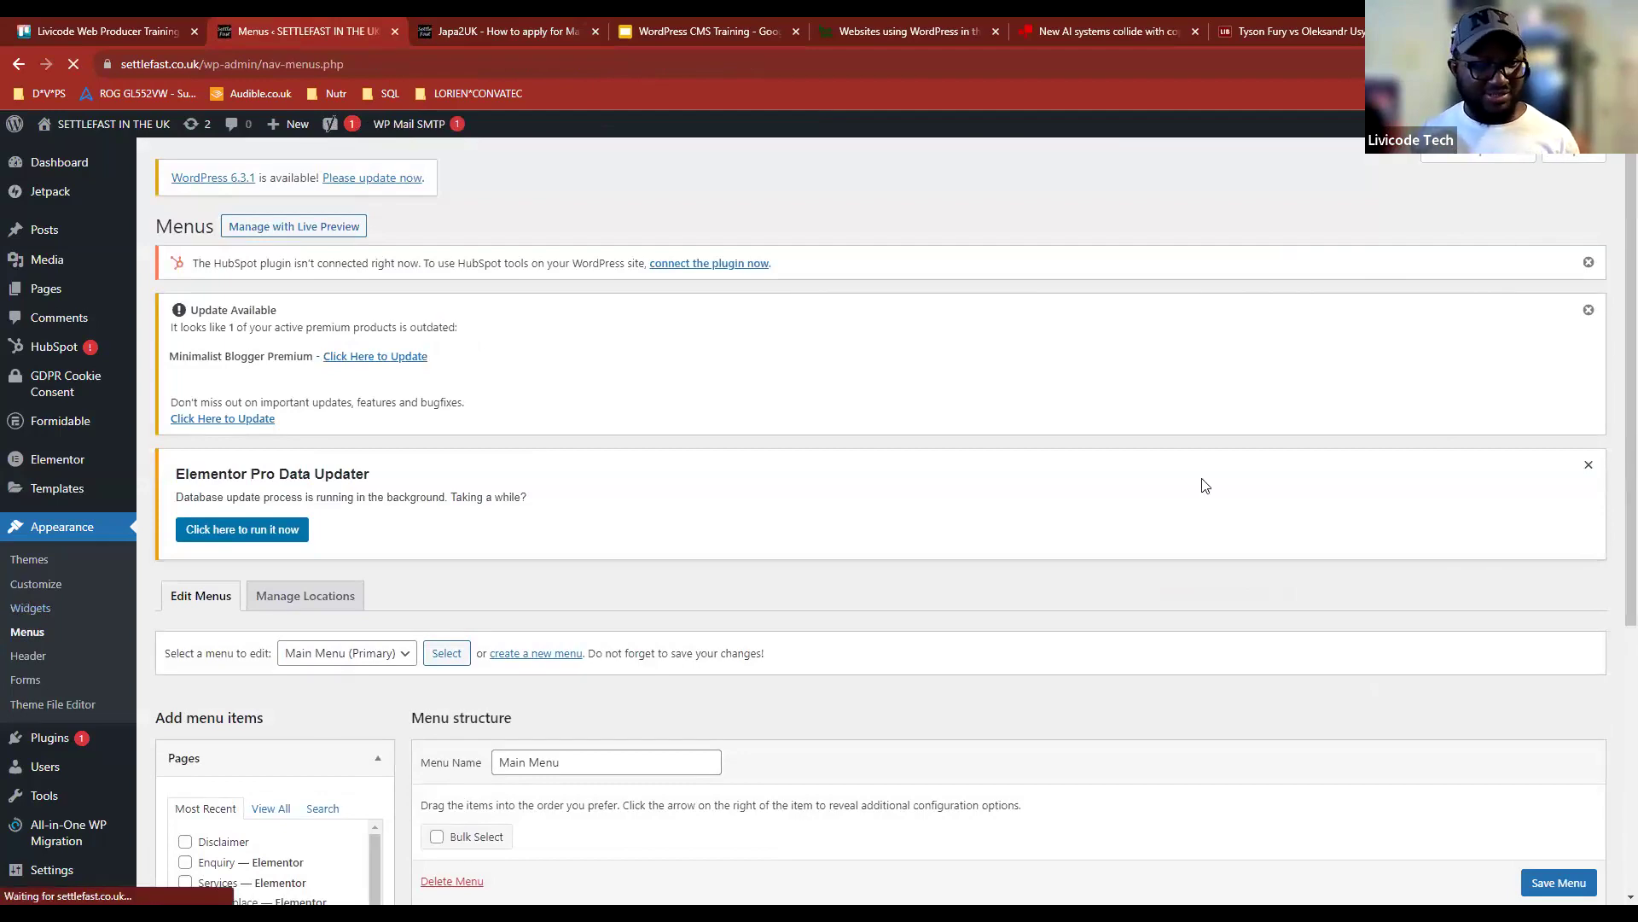
pyautogui.scroll(-4, 1204, 486)
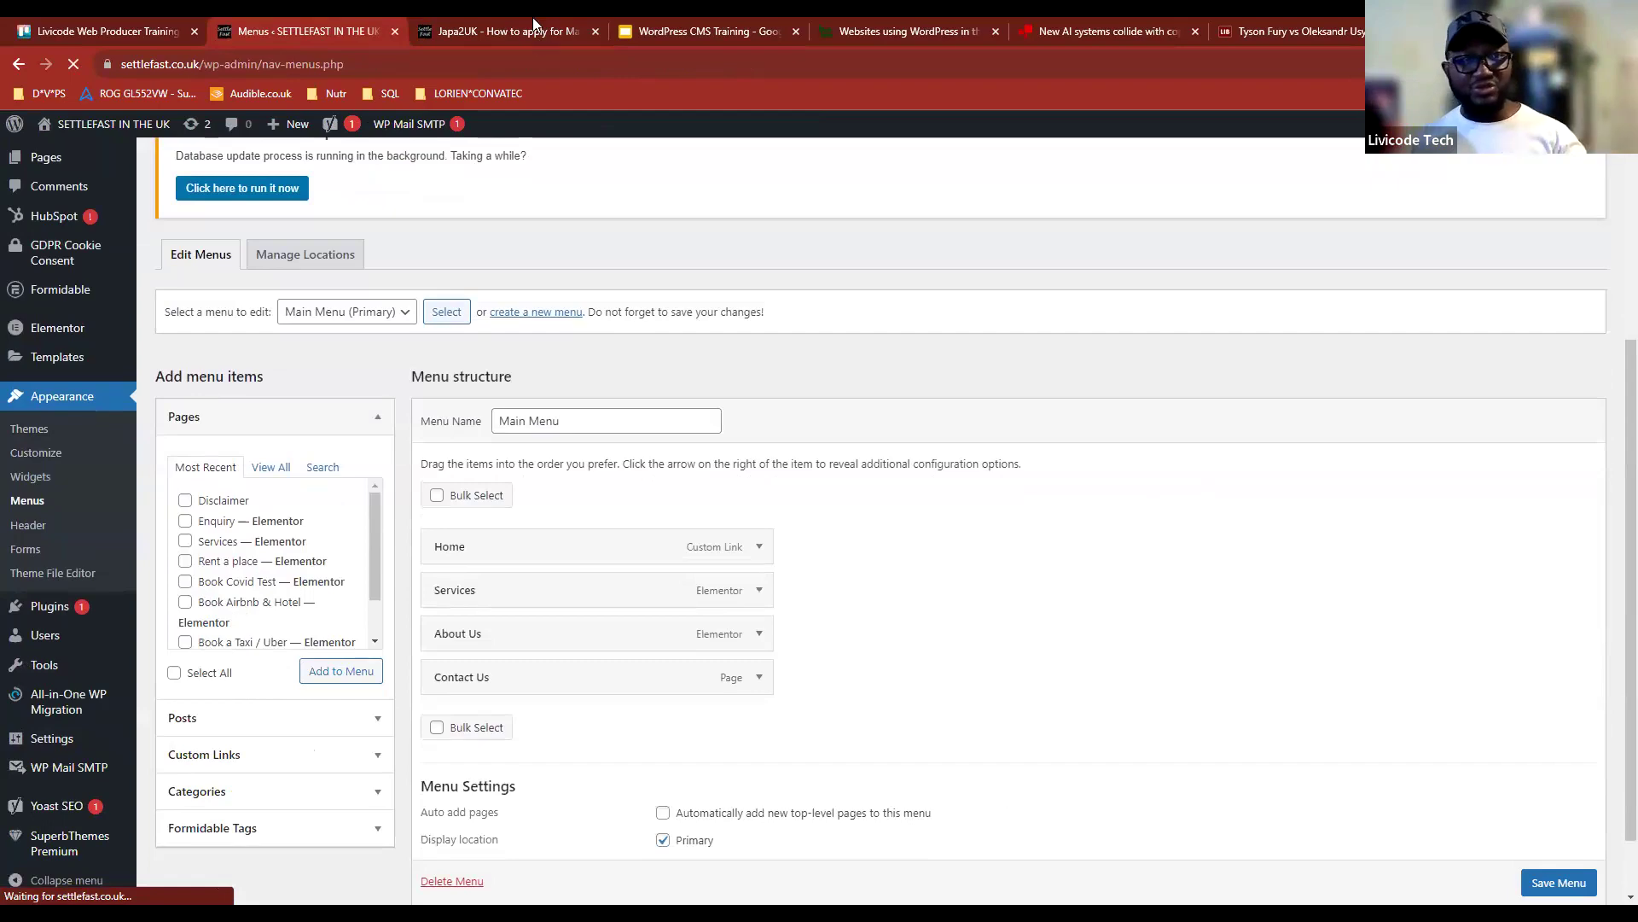
pyautogui.click(504, 30)
pyautogui.scroll(3, 1314, 431)
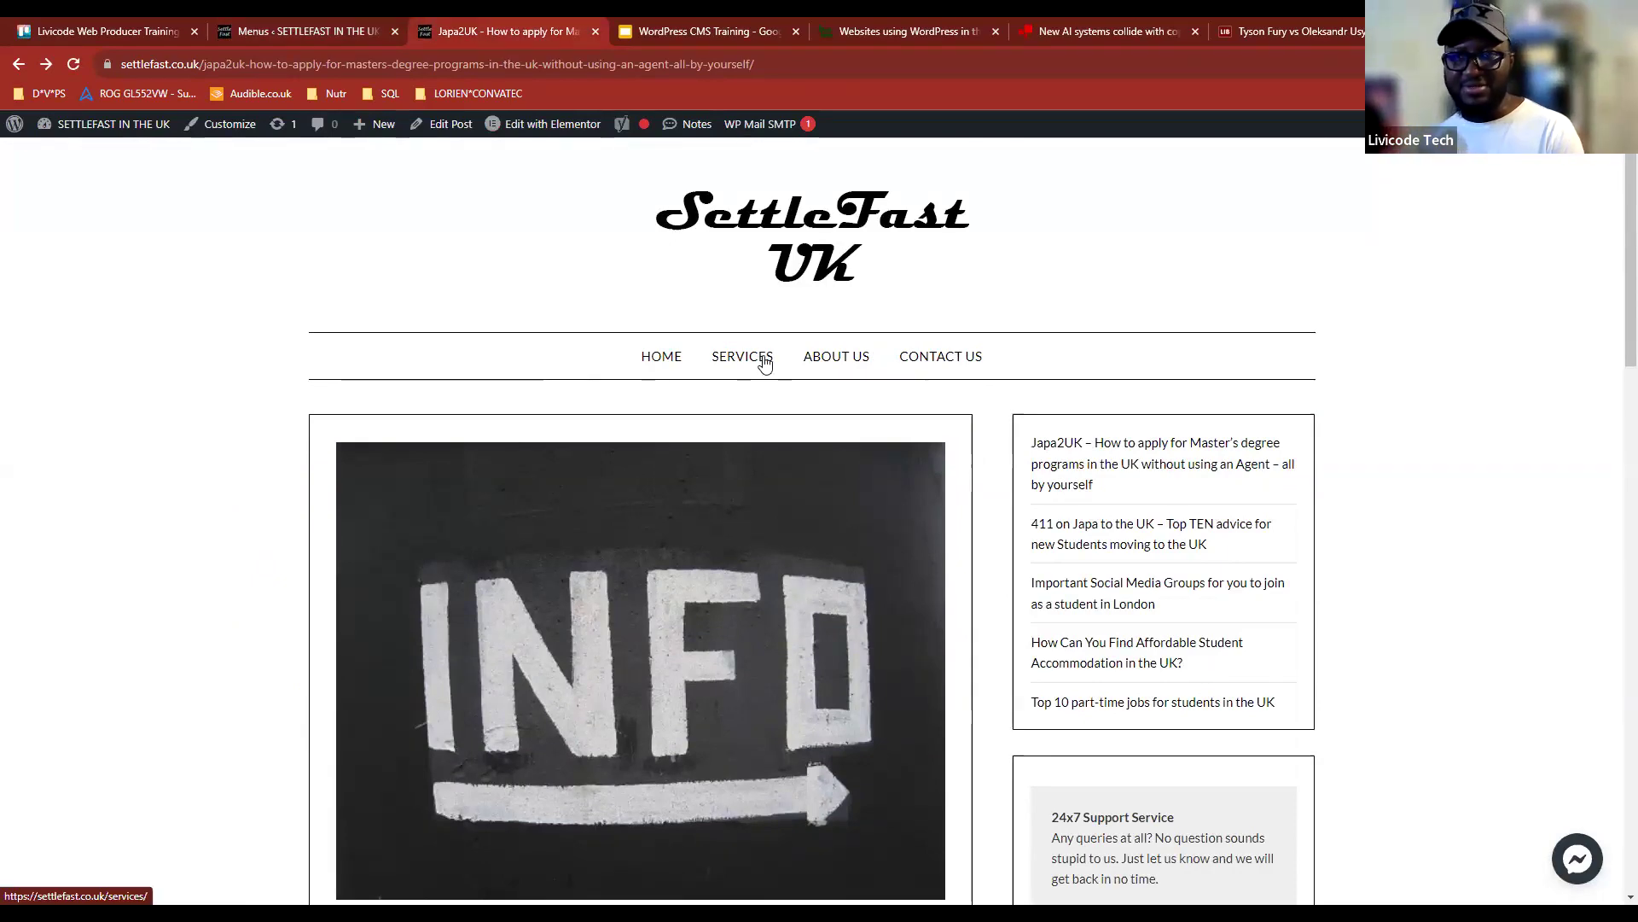
# Step: Check the post's footer links, Facebook through TikTok, then go back to the Menus admin page
pyautogui.press('End')
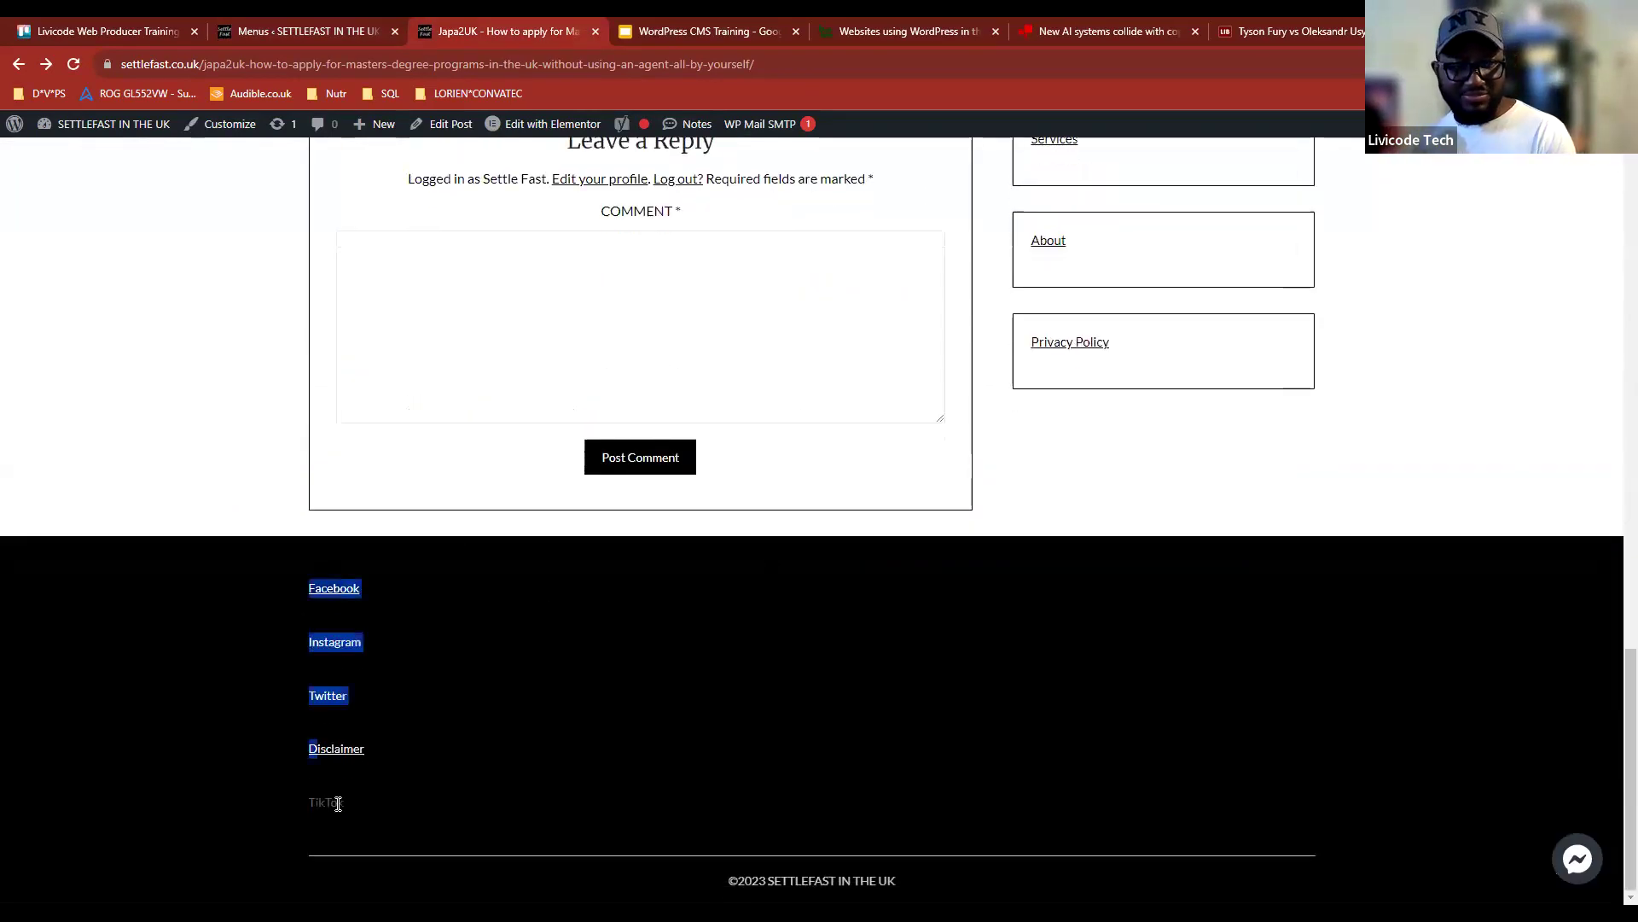
pyautogui.moveTo(307, 576); pyautogui.dragTo(348, 796)
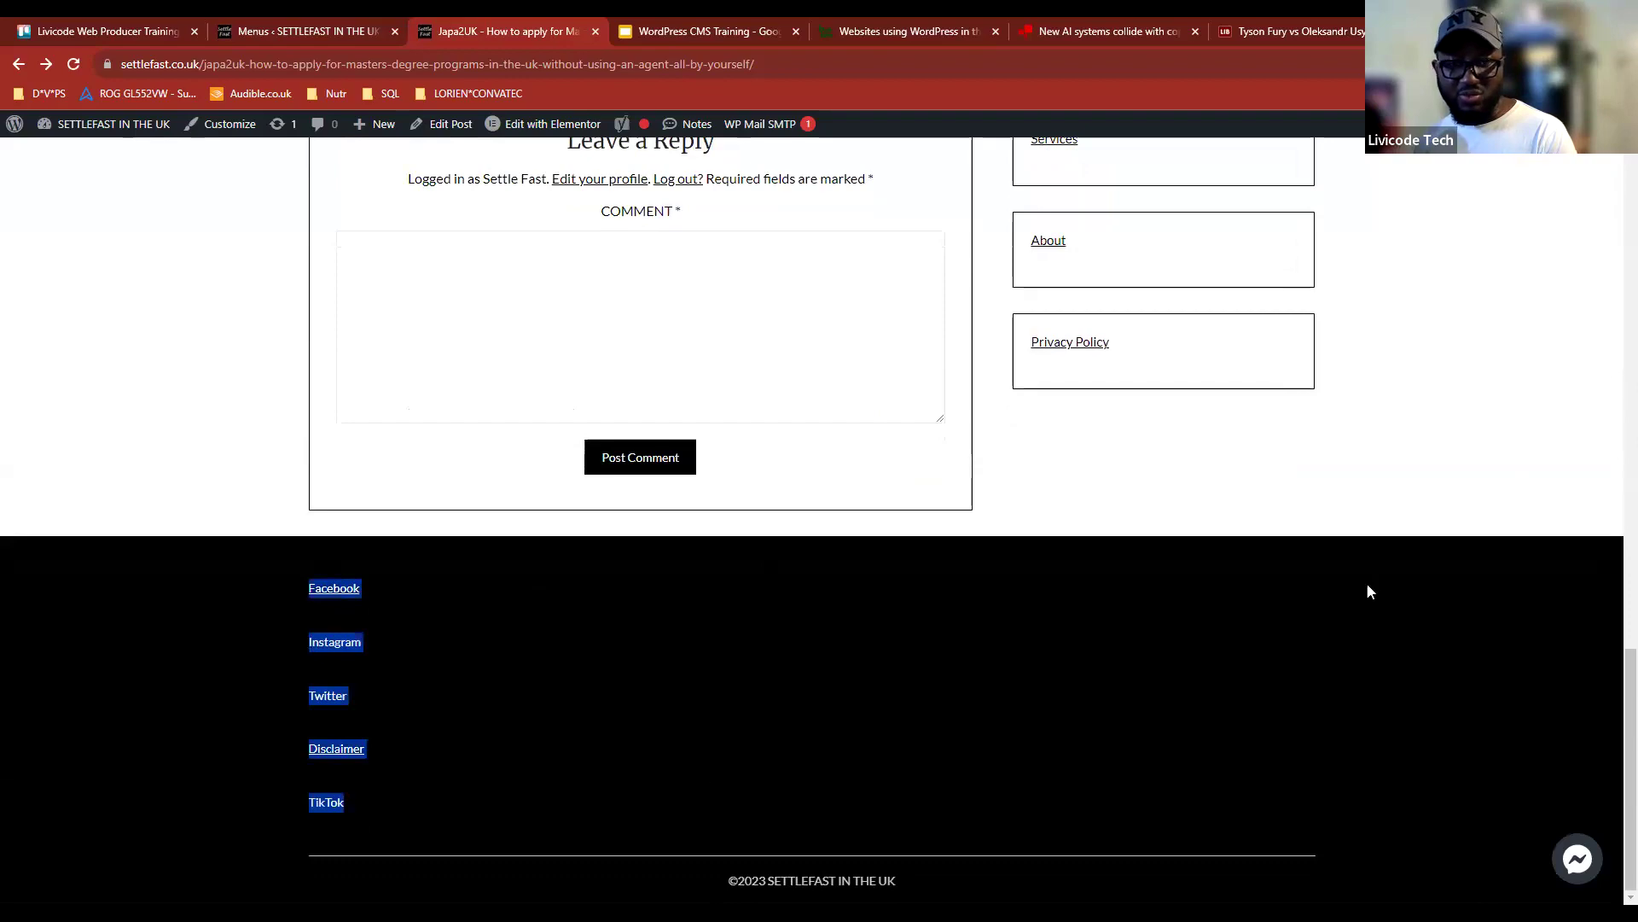
pyautogui.press('Home')
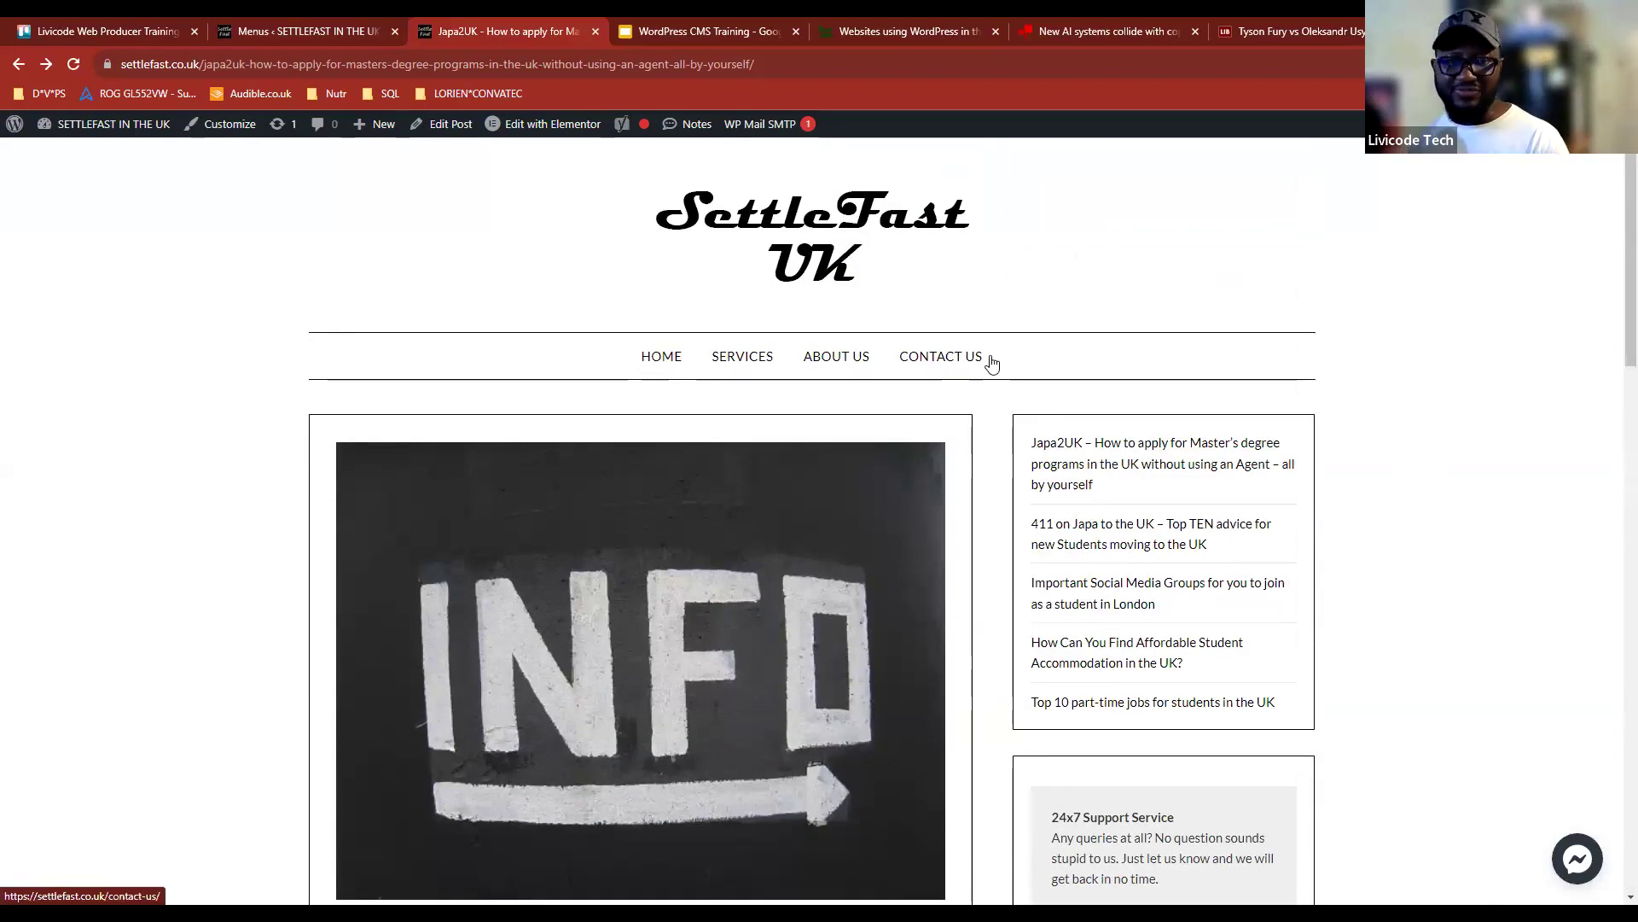
pyautogui.click(295, 28)
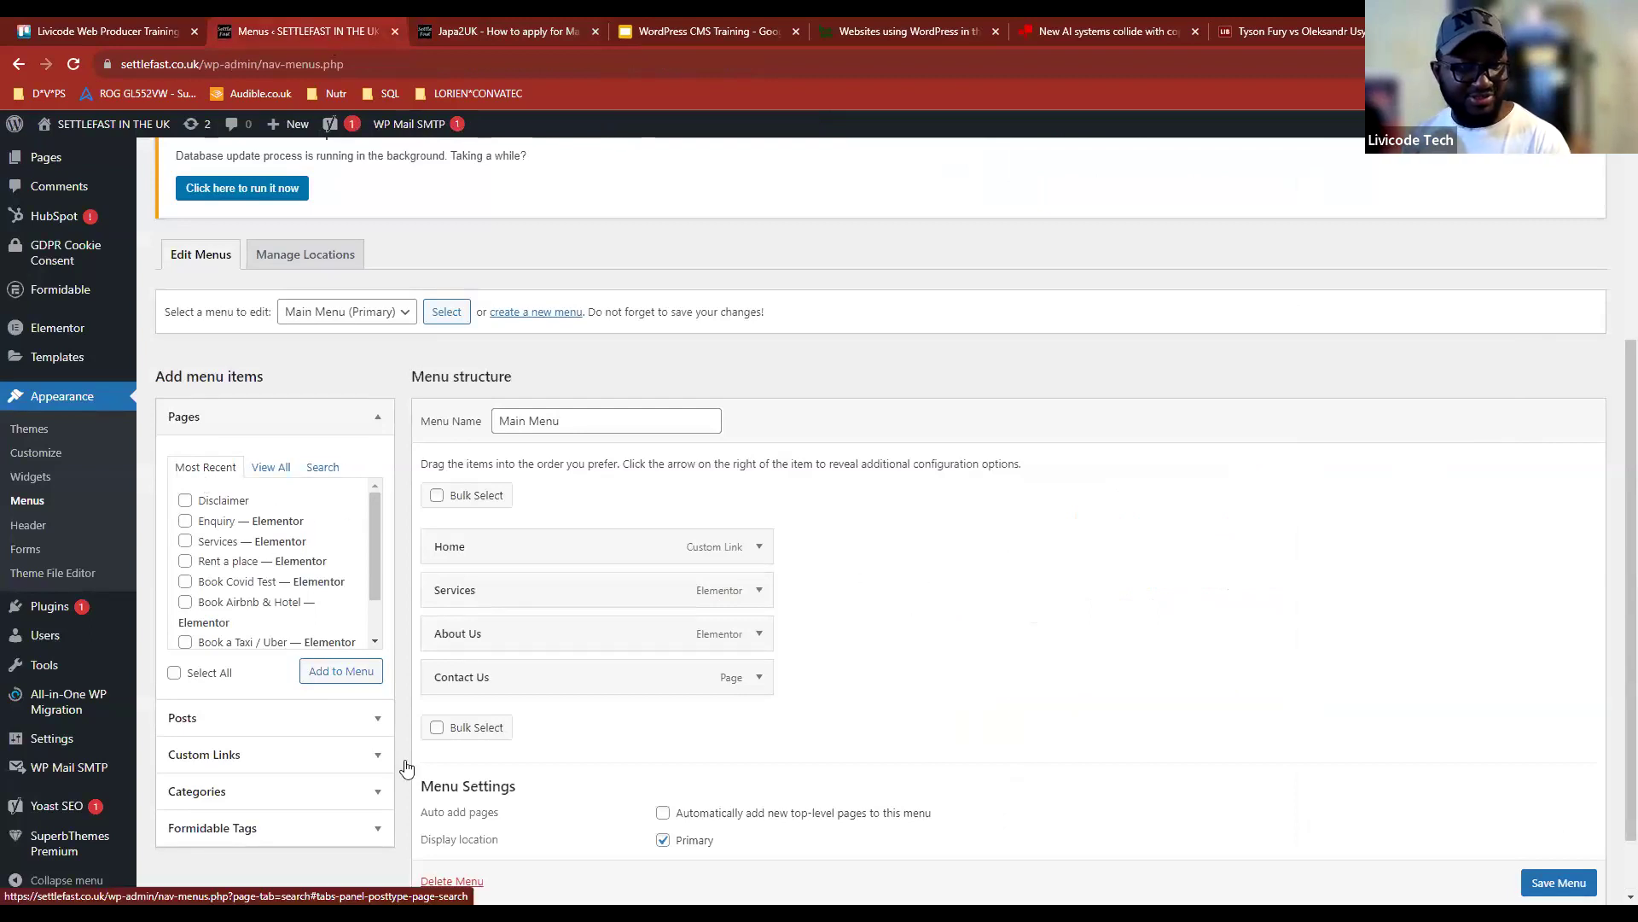
# Step: Scroll the Menus page back to the top and open a new blank browser tab
pyautogui.scroll(4, 913, 652)
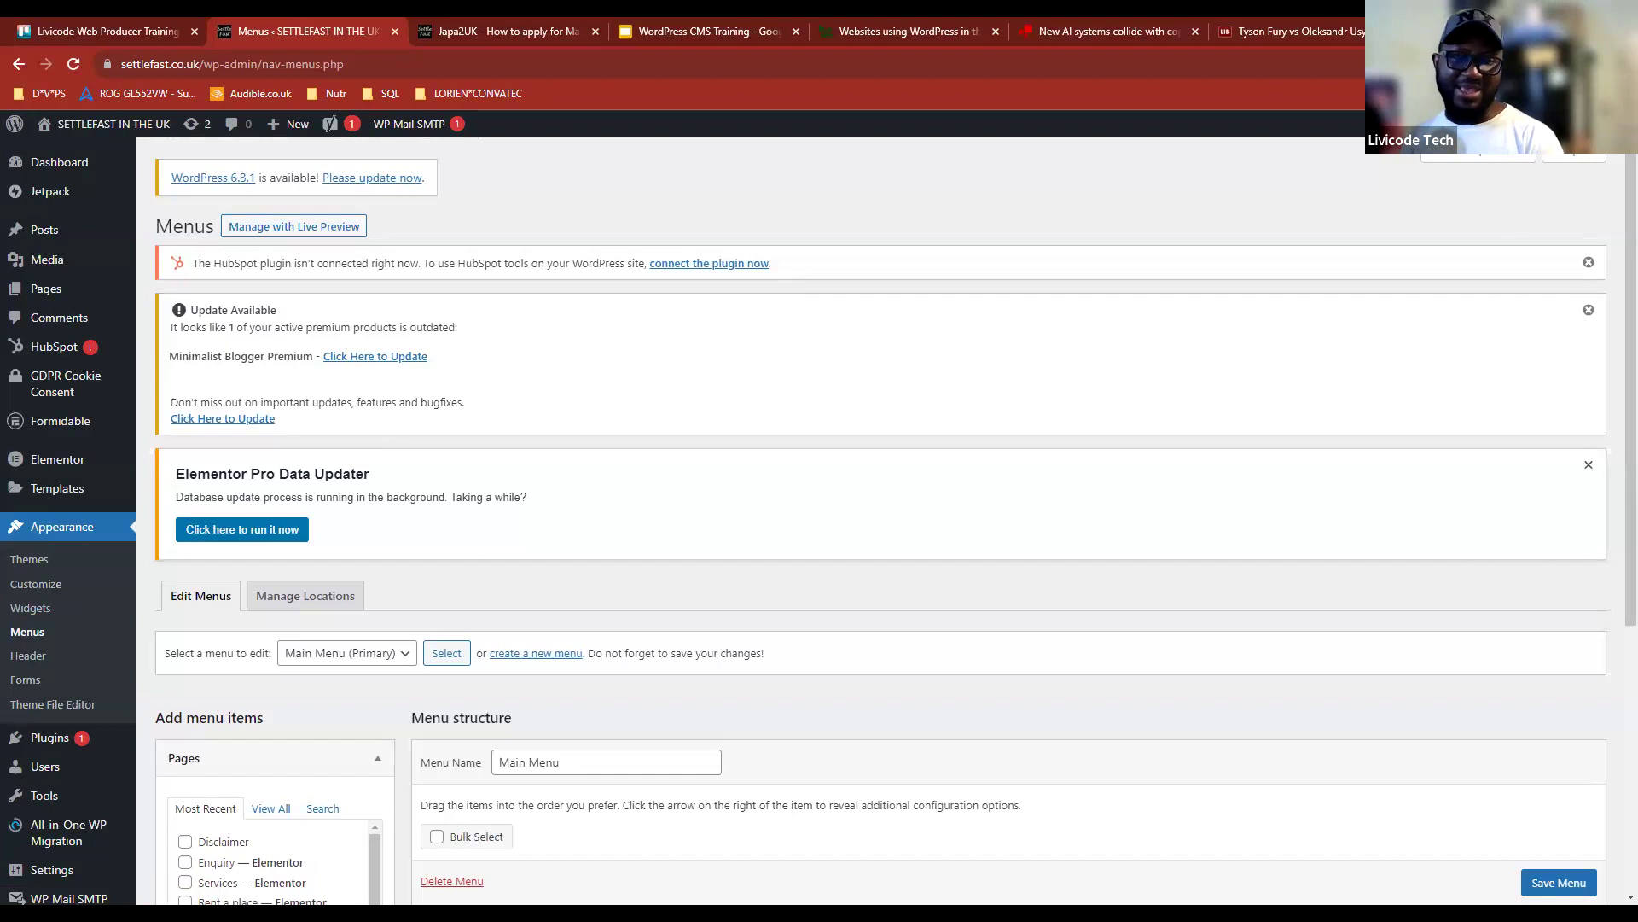
pyautogui.hotkey('ctrl', 't')
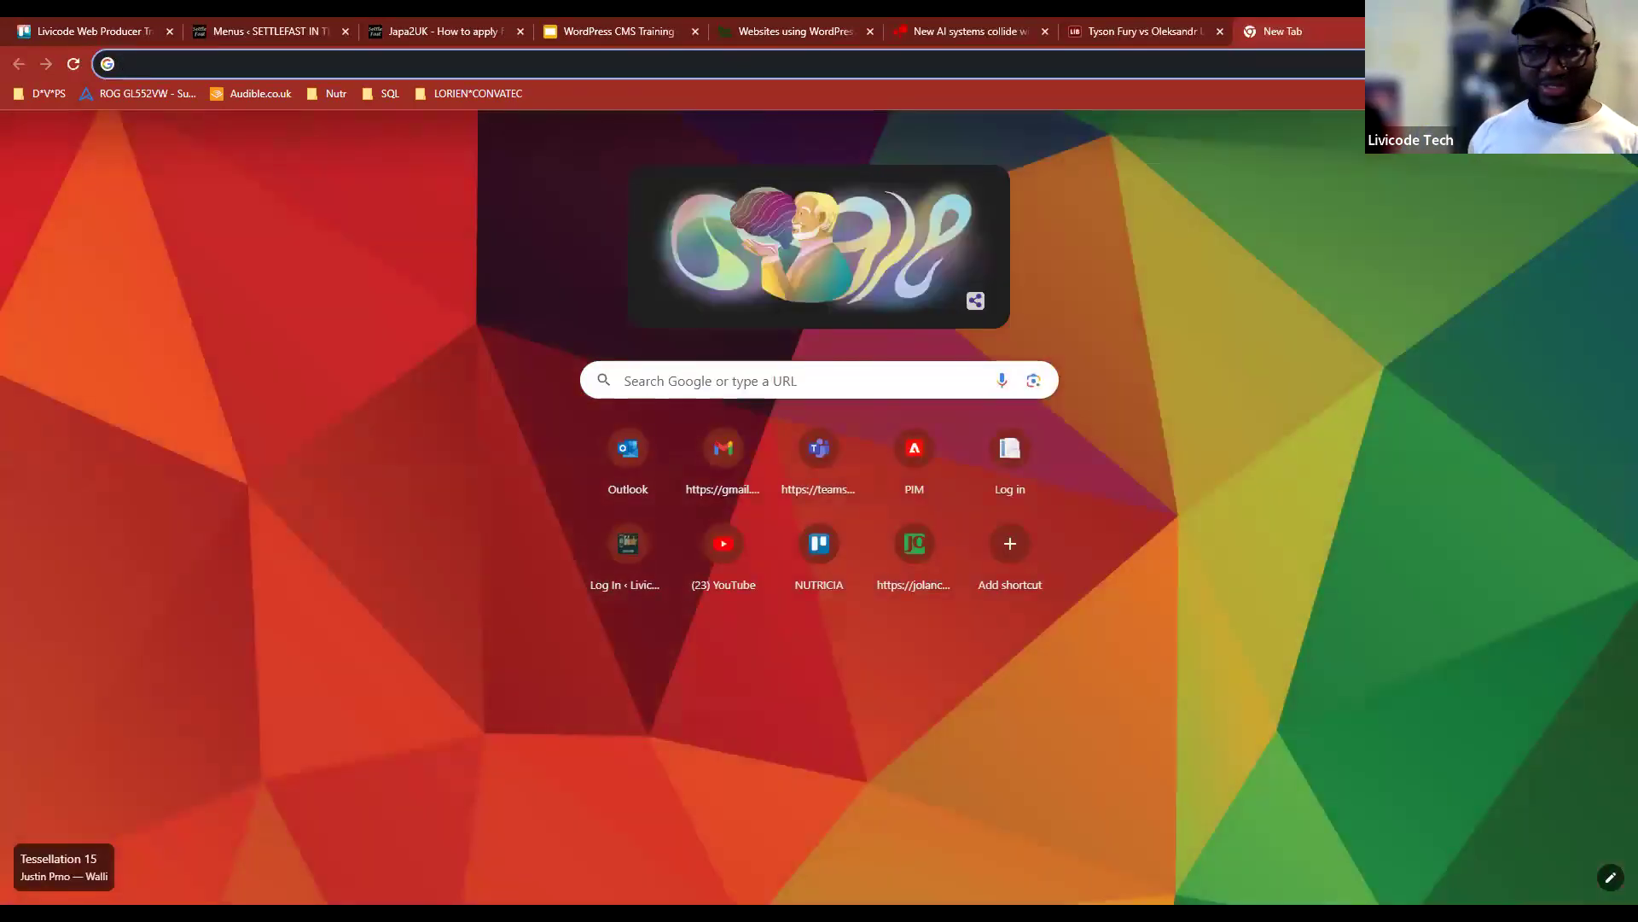
# Step: Search Google for 'how to add new menu to wordpress website' and scroll through the results
pyautogui.write('how to a')
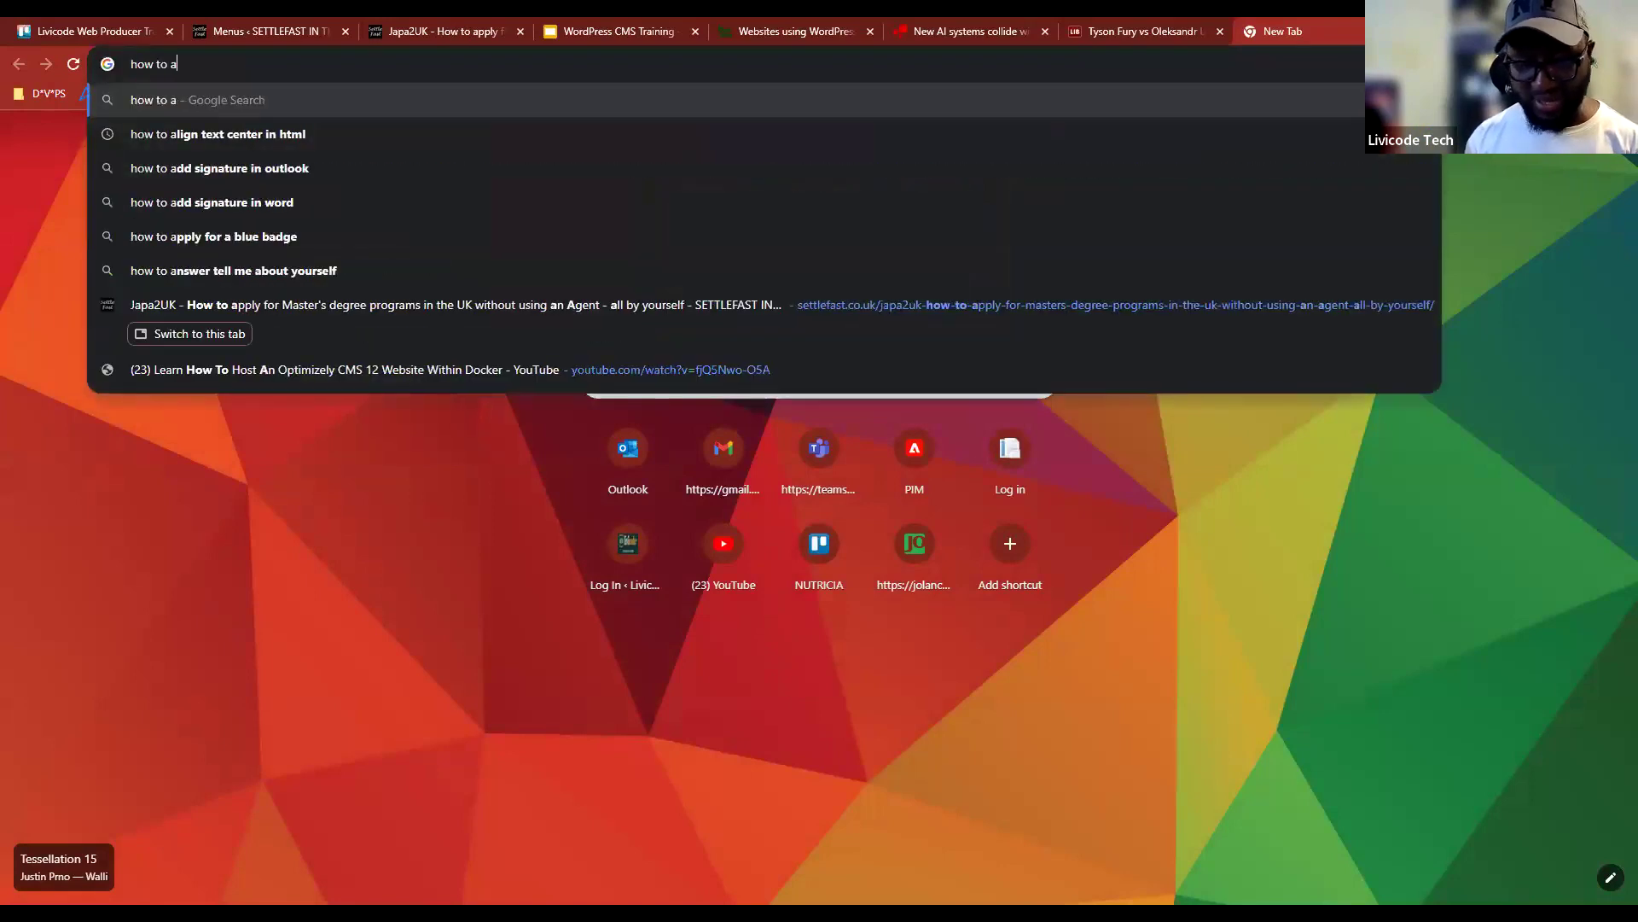
pyautogui.write('dd new menu to wordpore')
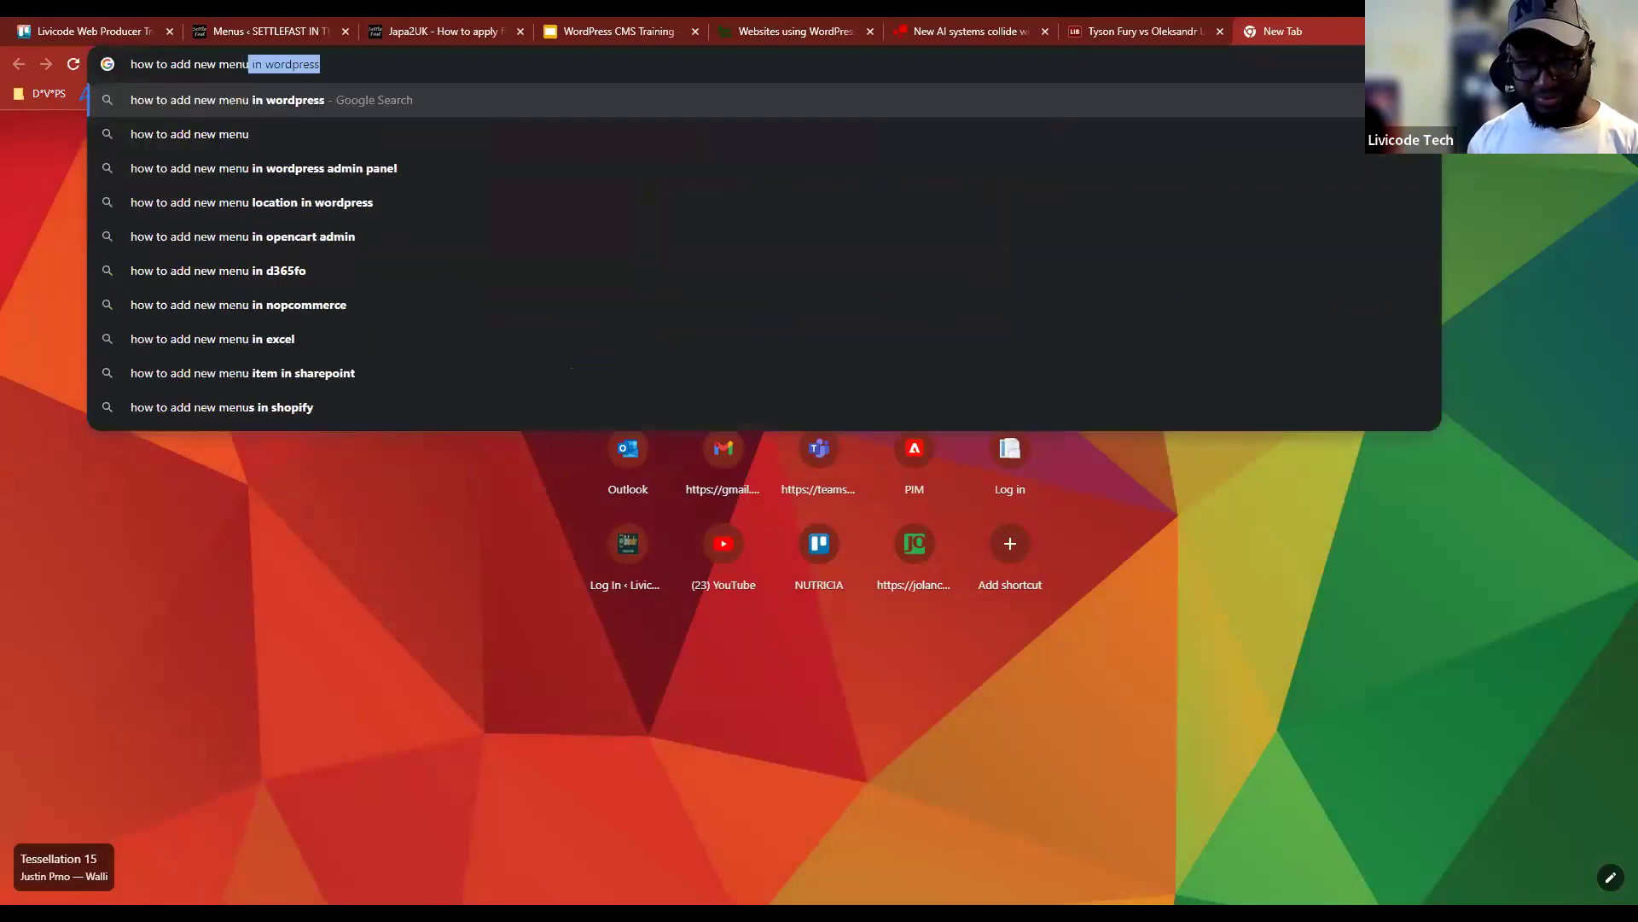
pyautogui.press('BackSpace')
pyautogui.press('BackSpace')
pyautogui.press('BackSpace')
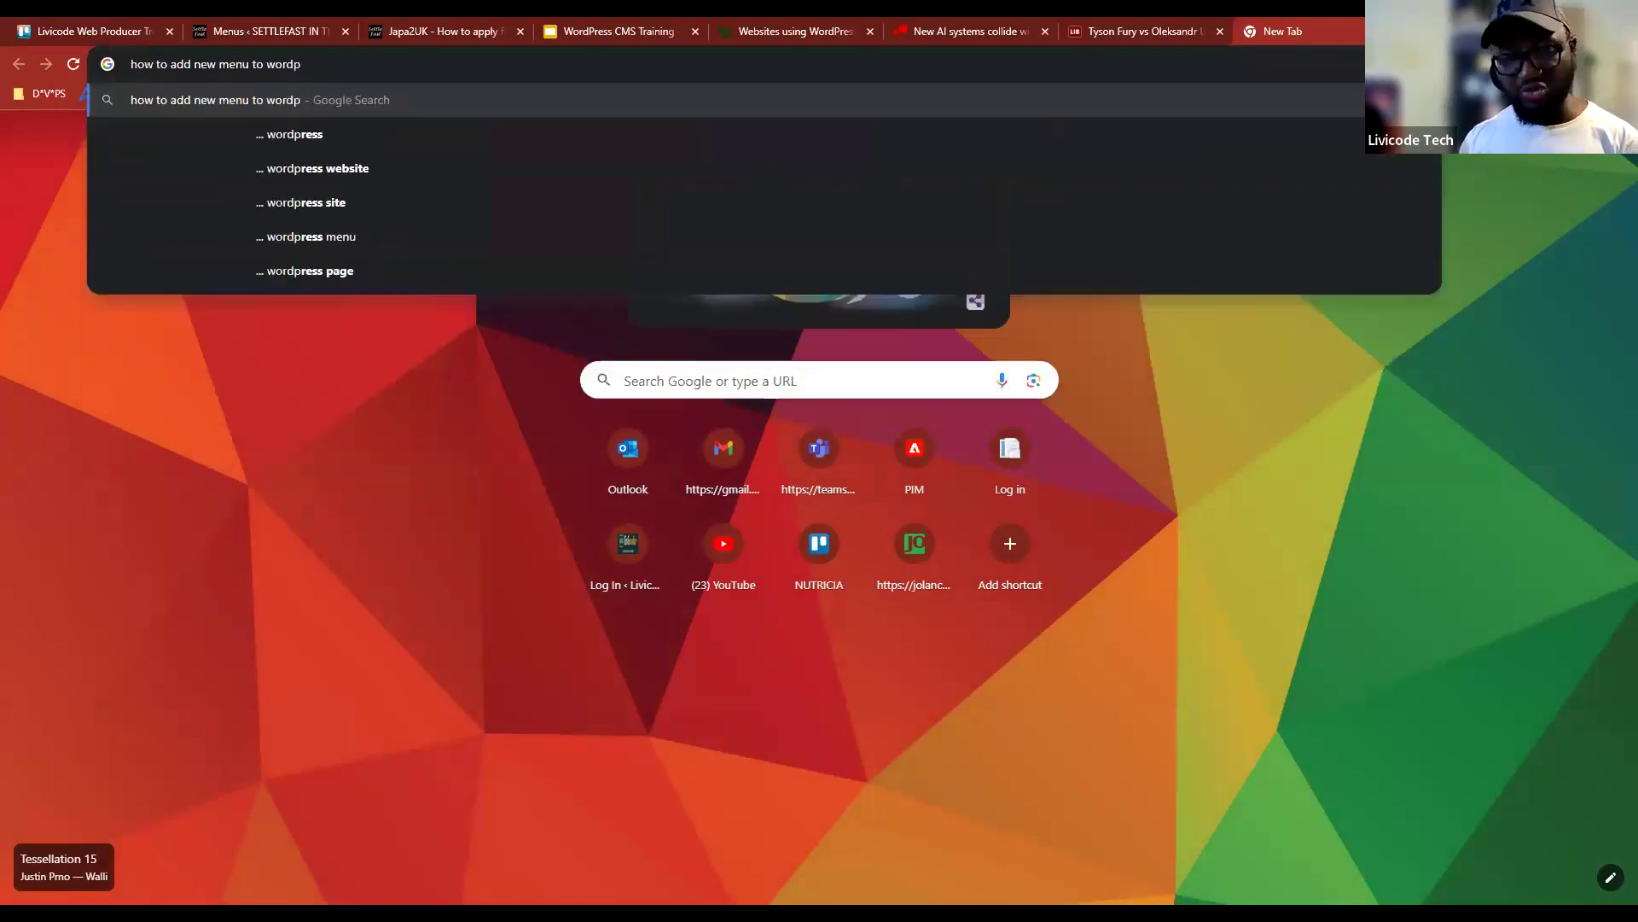
pyautogui.write('ress website')
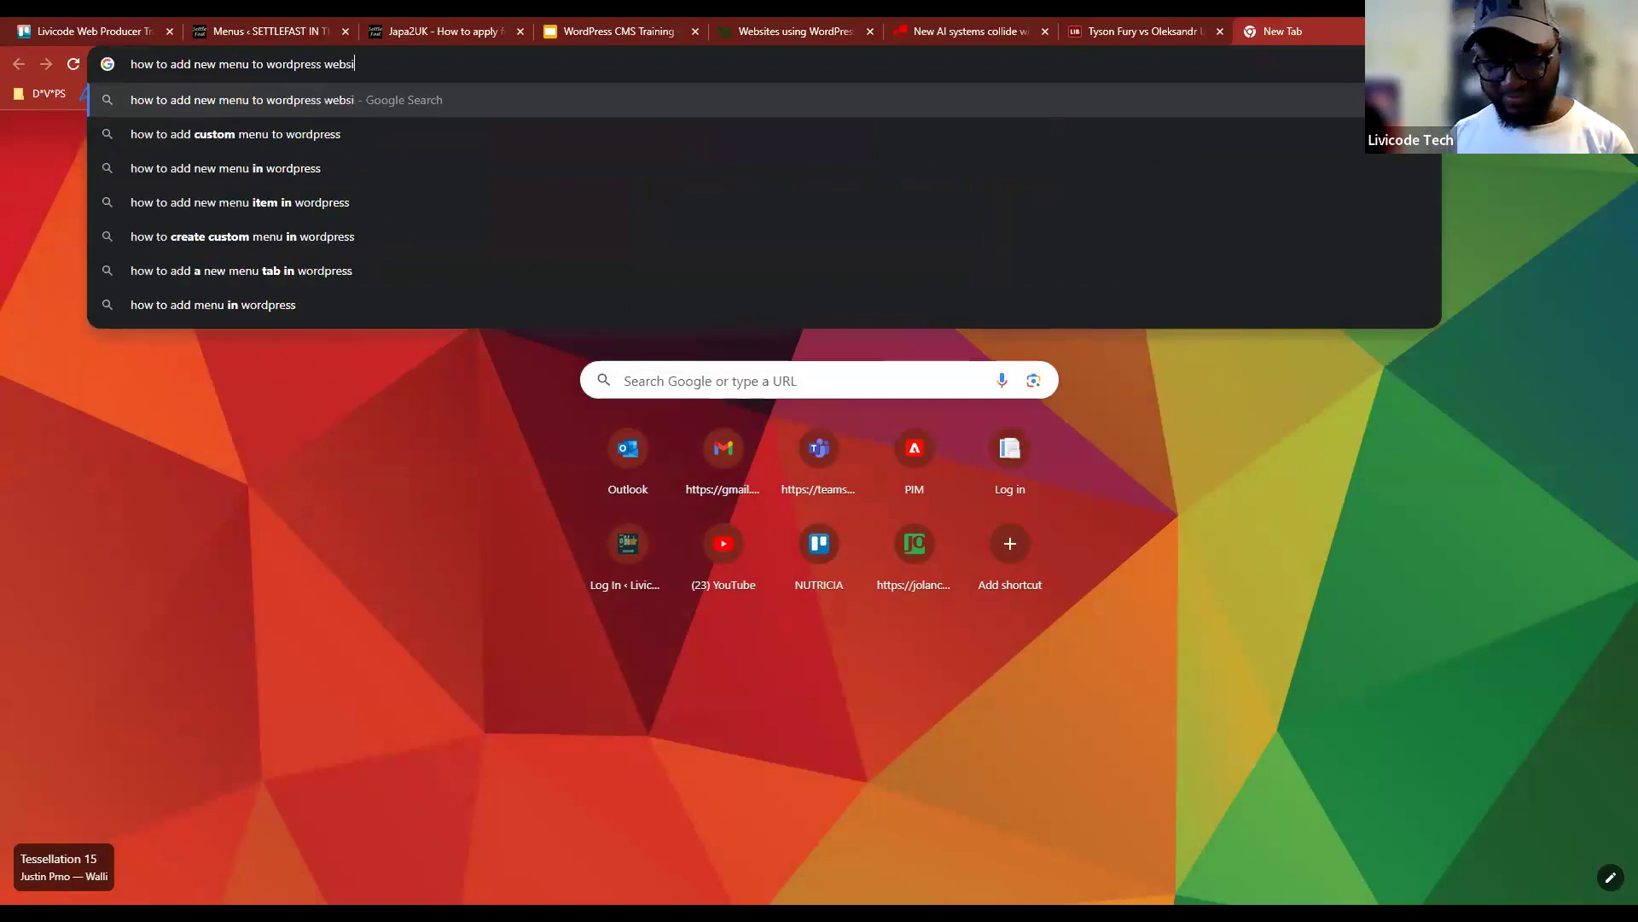
pyautogui.press('Return')
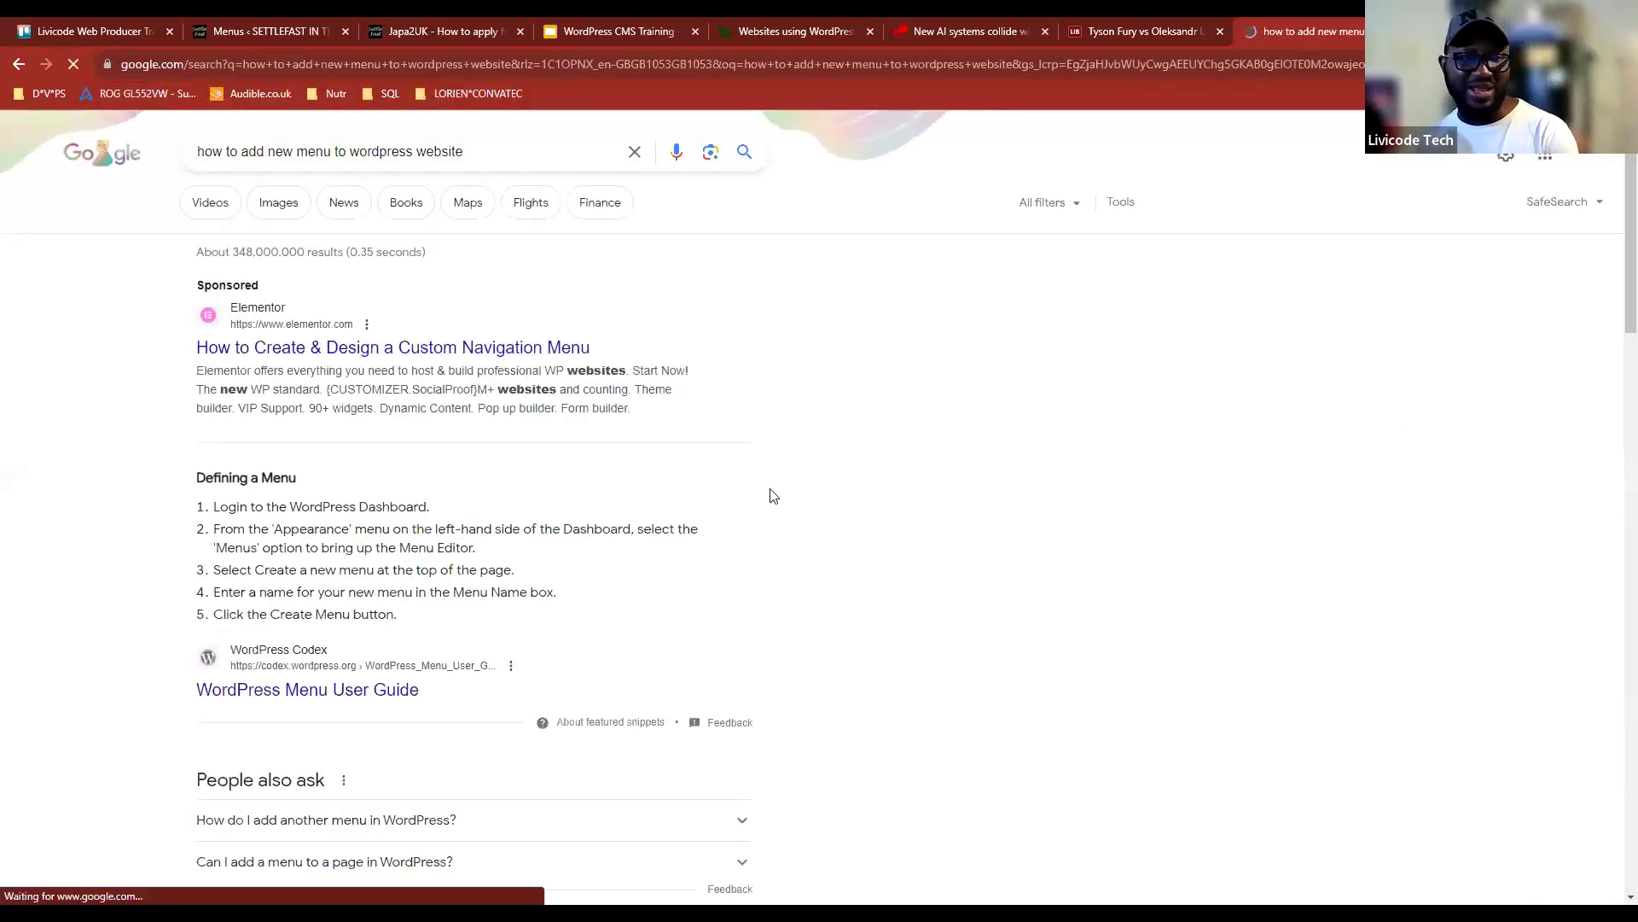
pyautogui.scroll(-3, 772, 494)
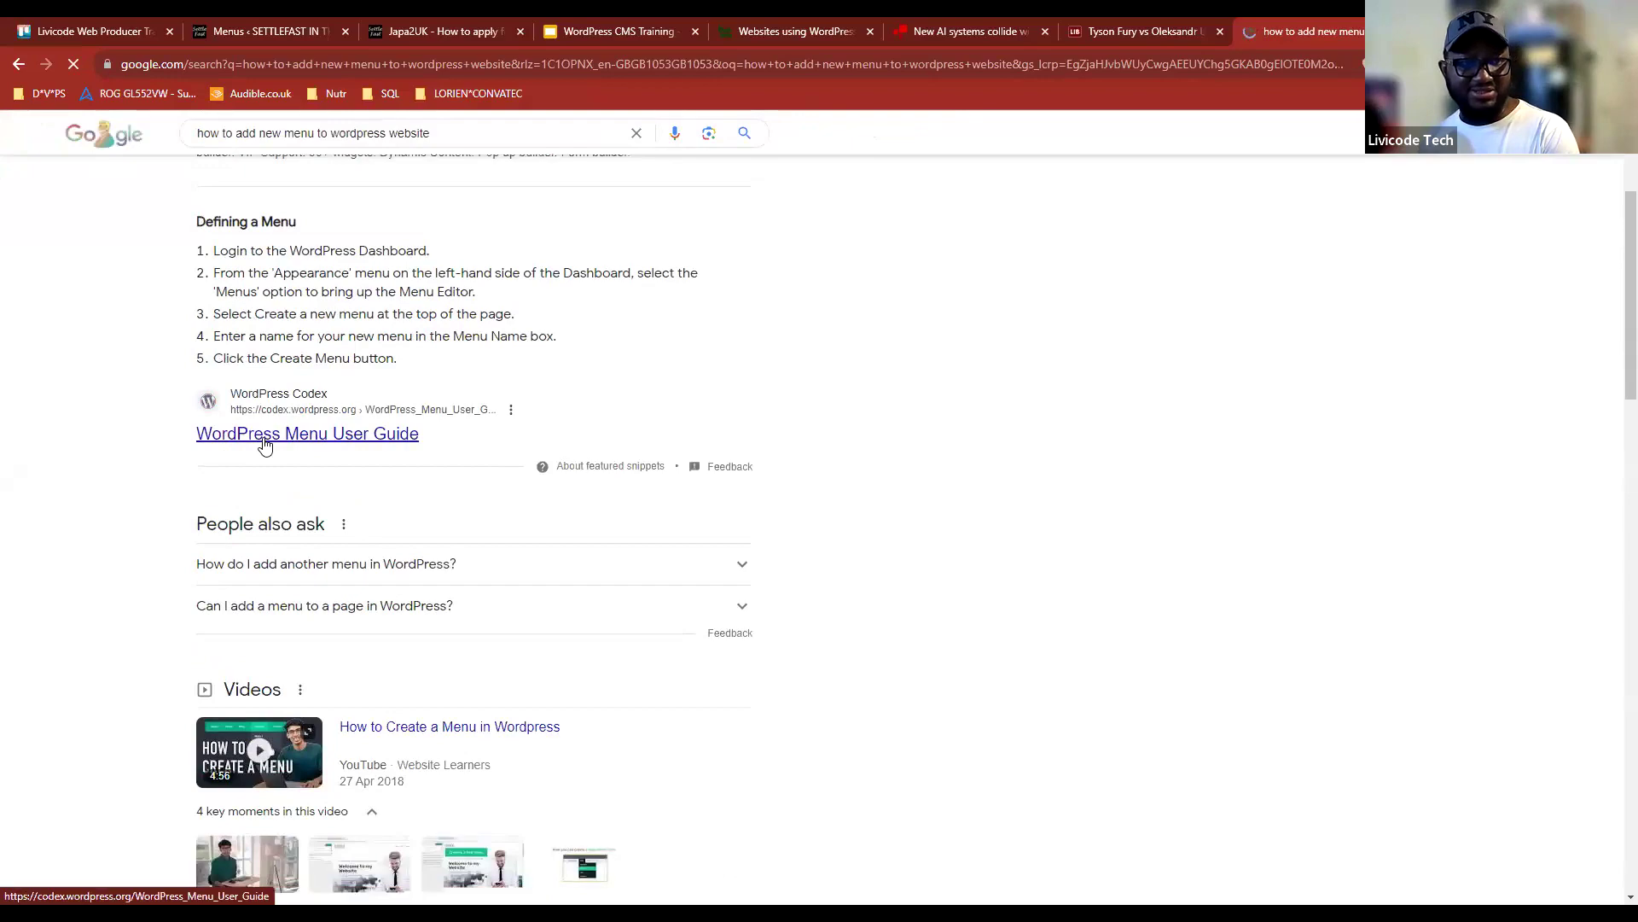
# Step: Read the WordPress Menu User Guide's steps for creating a new menu, then return to the SettleFast UK post
pyautogui.click(264, 437)
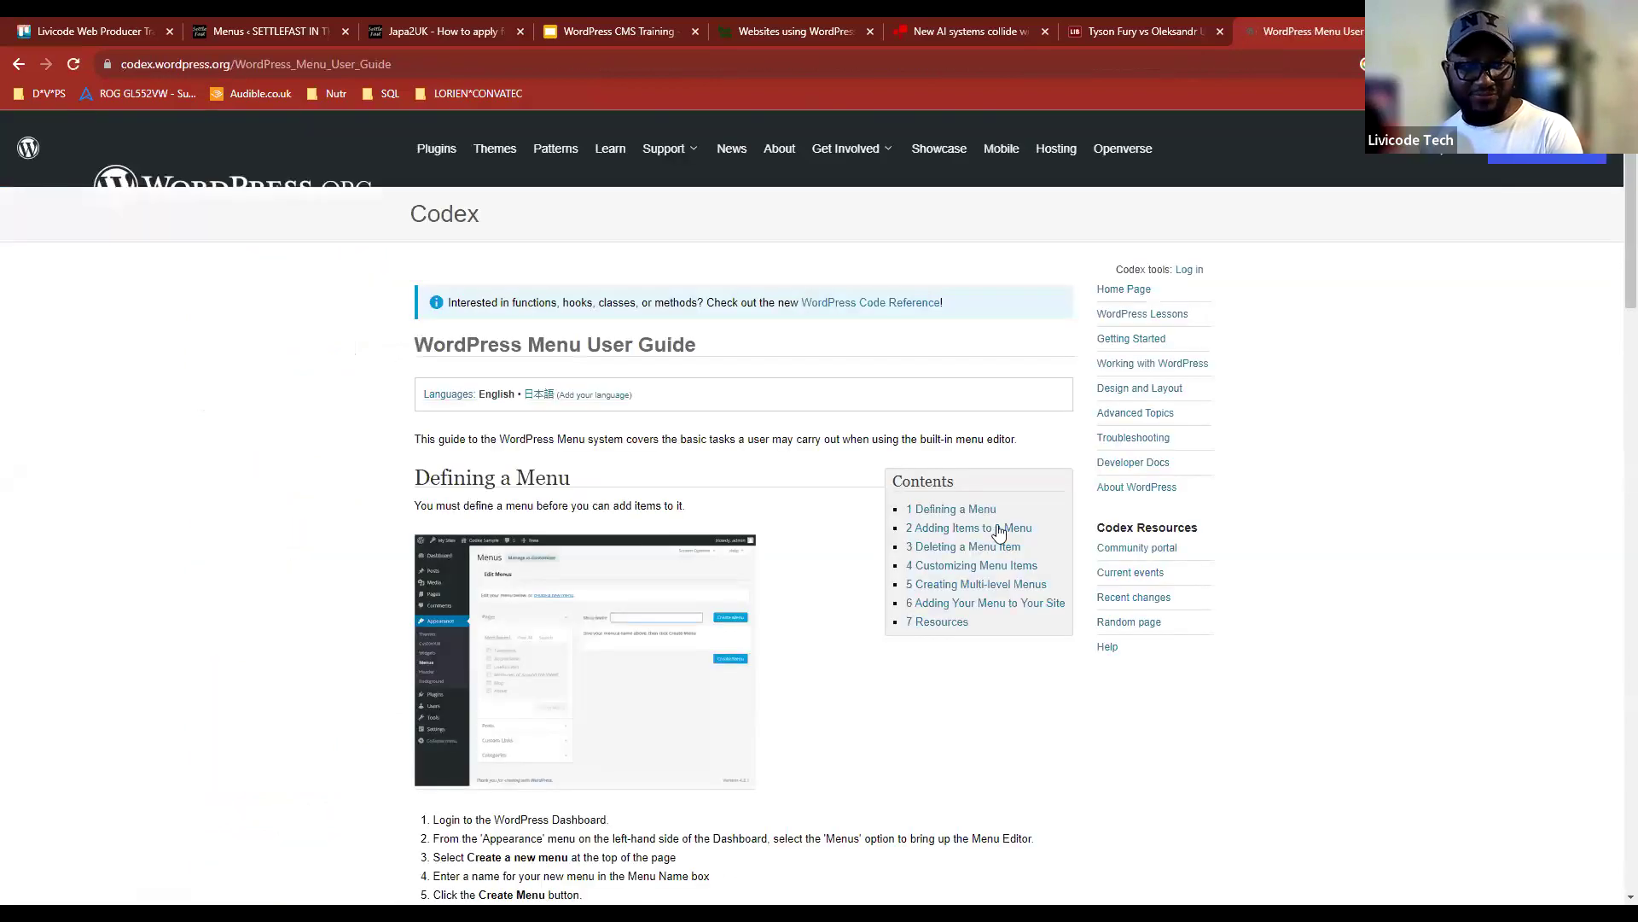
pyautogui.scroll(-4, 450, 635)
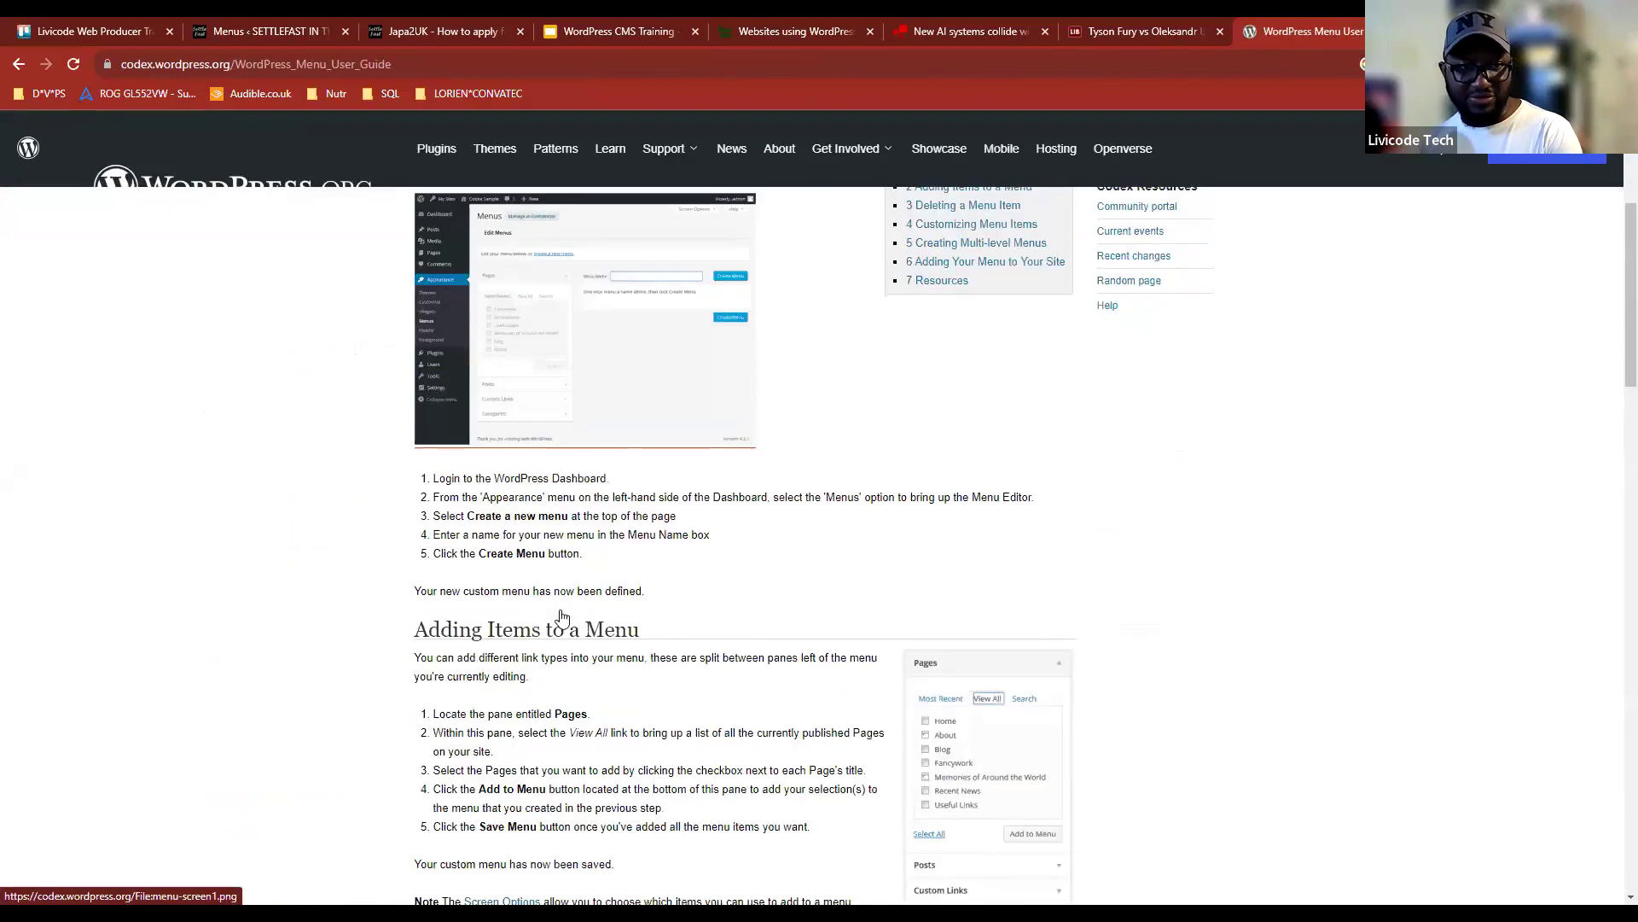
pyautogui.moveTo(450, 478); pyautogui.dragTo(1042, 505)
pyautogui.click(828, 501)
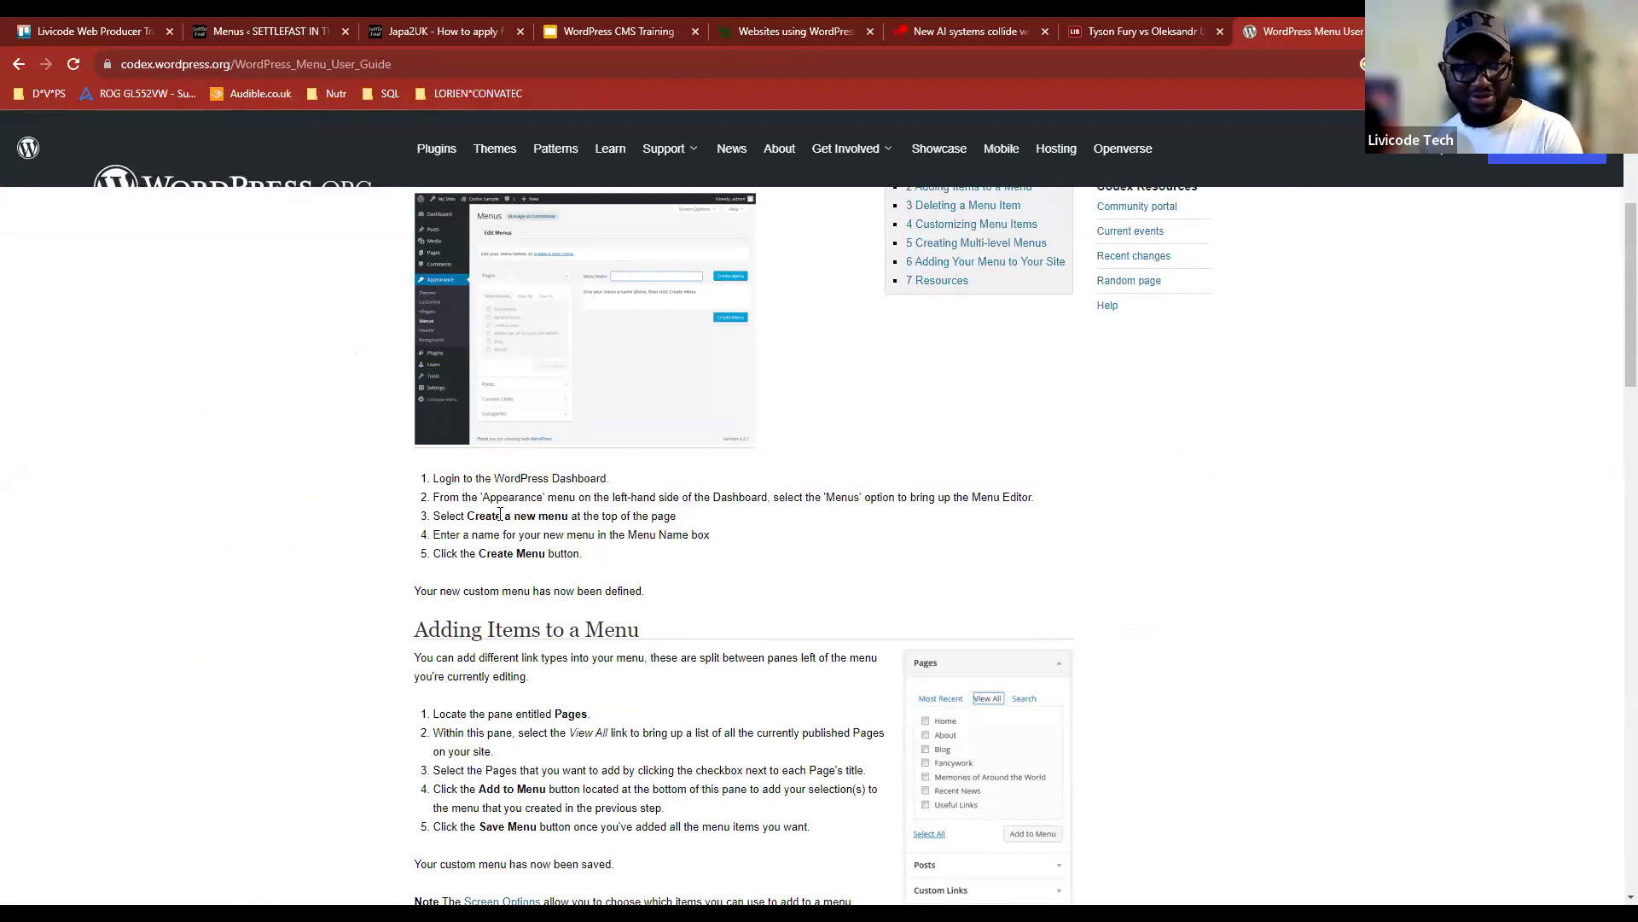
pyautogui.moveTo(462, 517); pyautogui.dragTo(484, 553)
pyautogui.click(645, 554)
pyautogui.click(751, 546)
pyautogui.scroll(-6, 1014, 553)
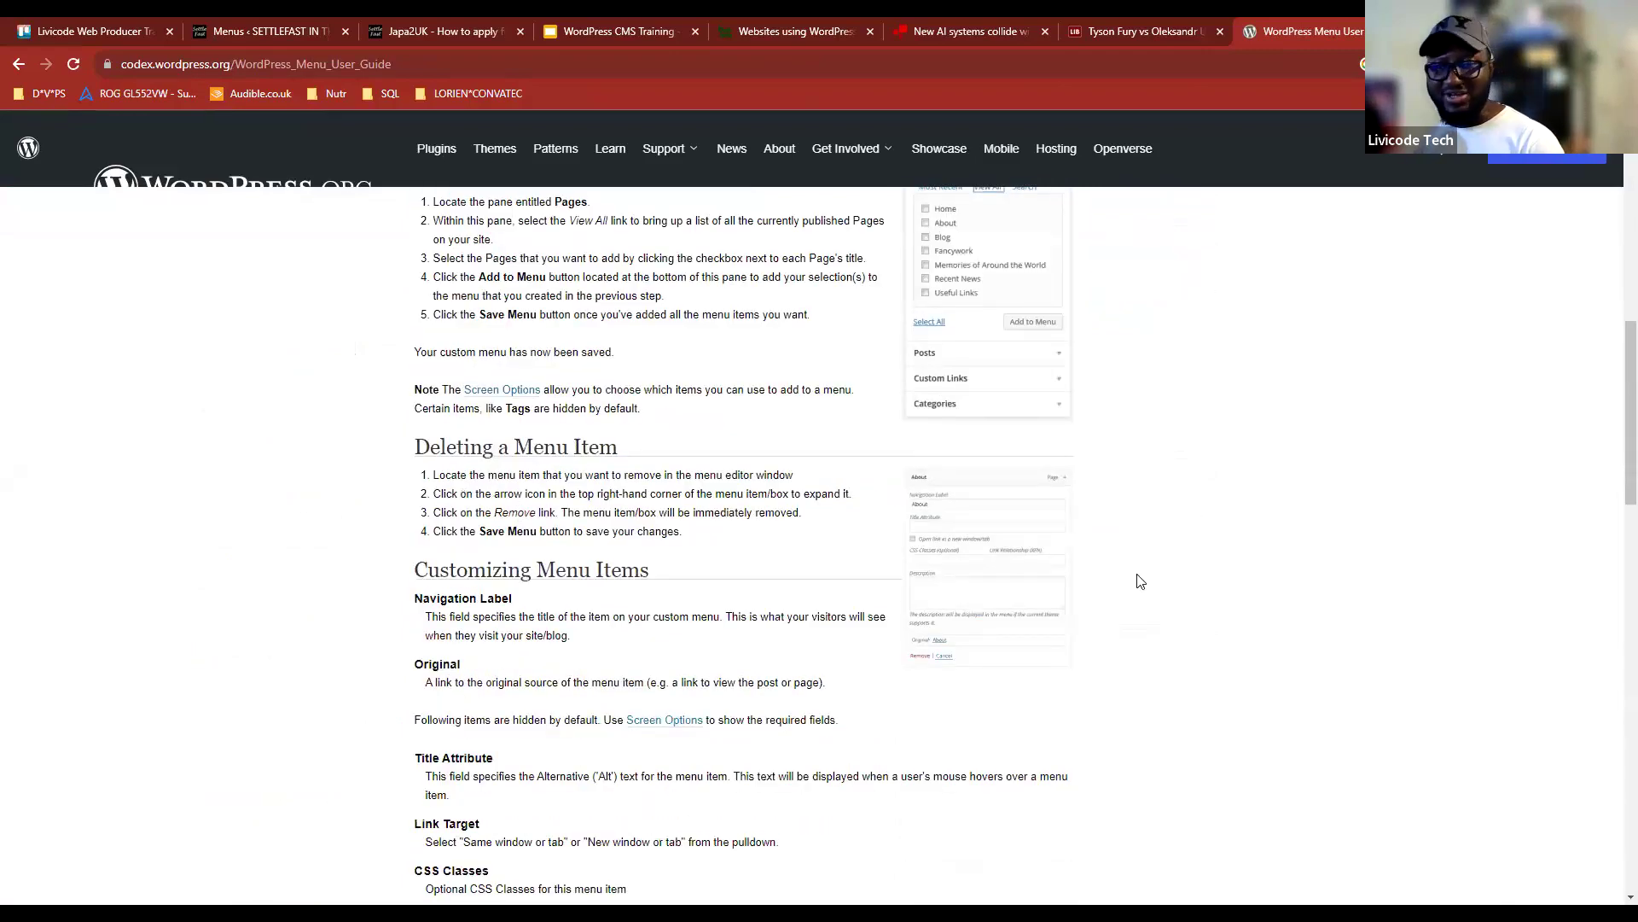
pyautogui.scroll(-11, 1140, 581)
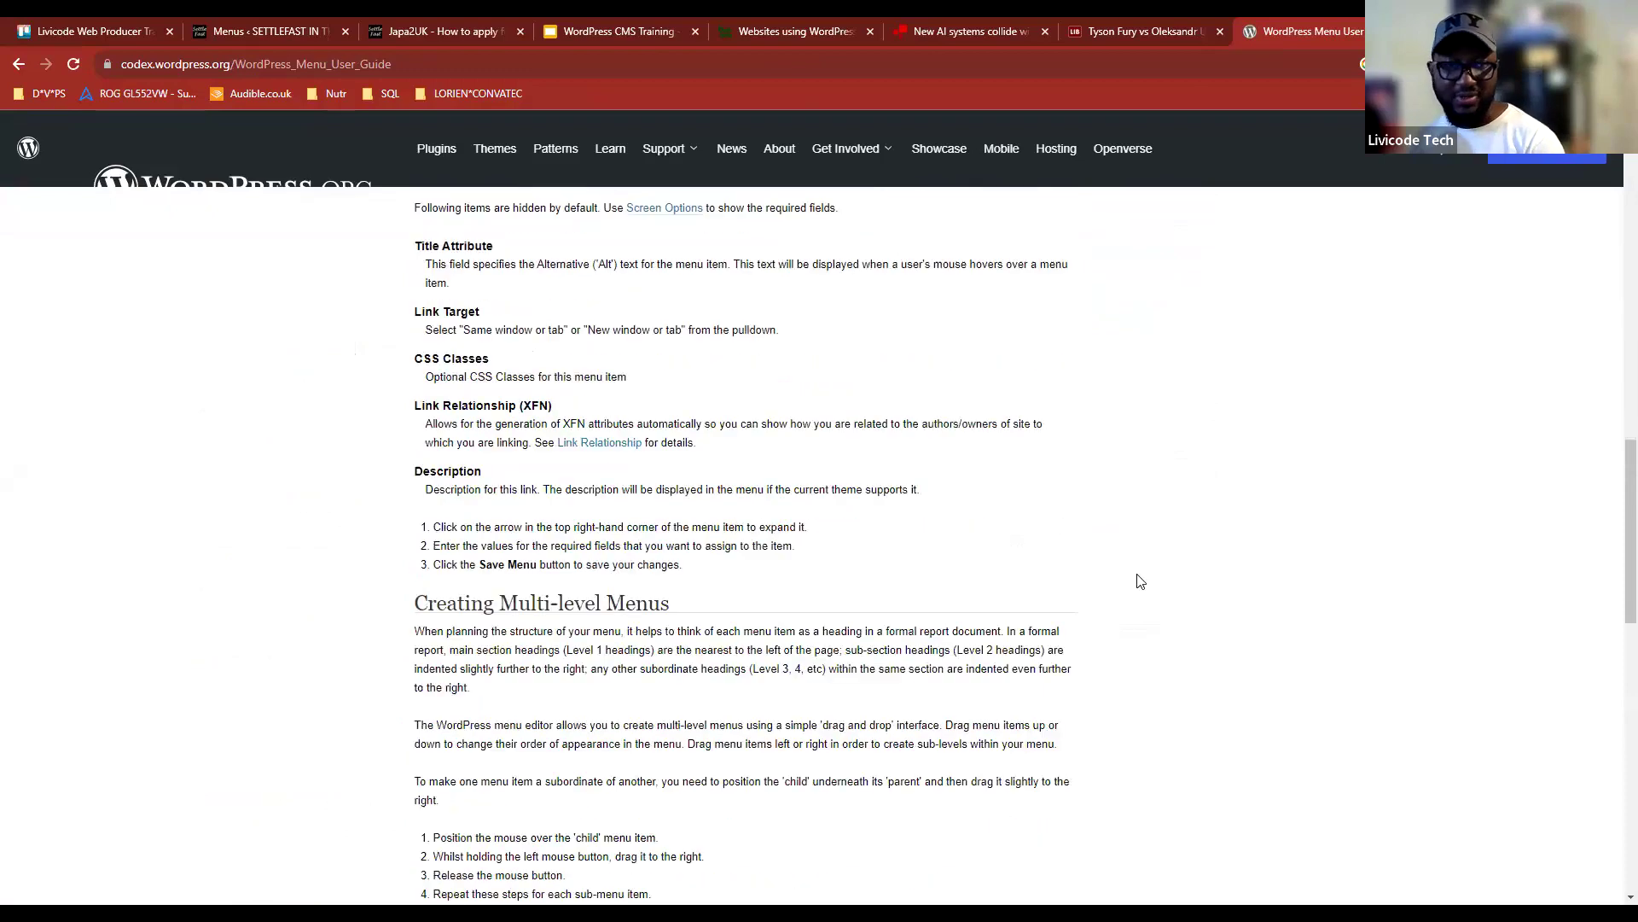
pyautogui.click(416, 25)
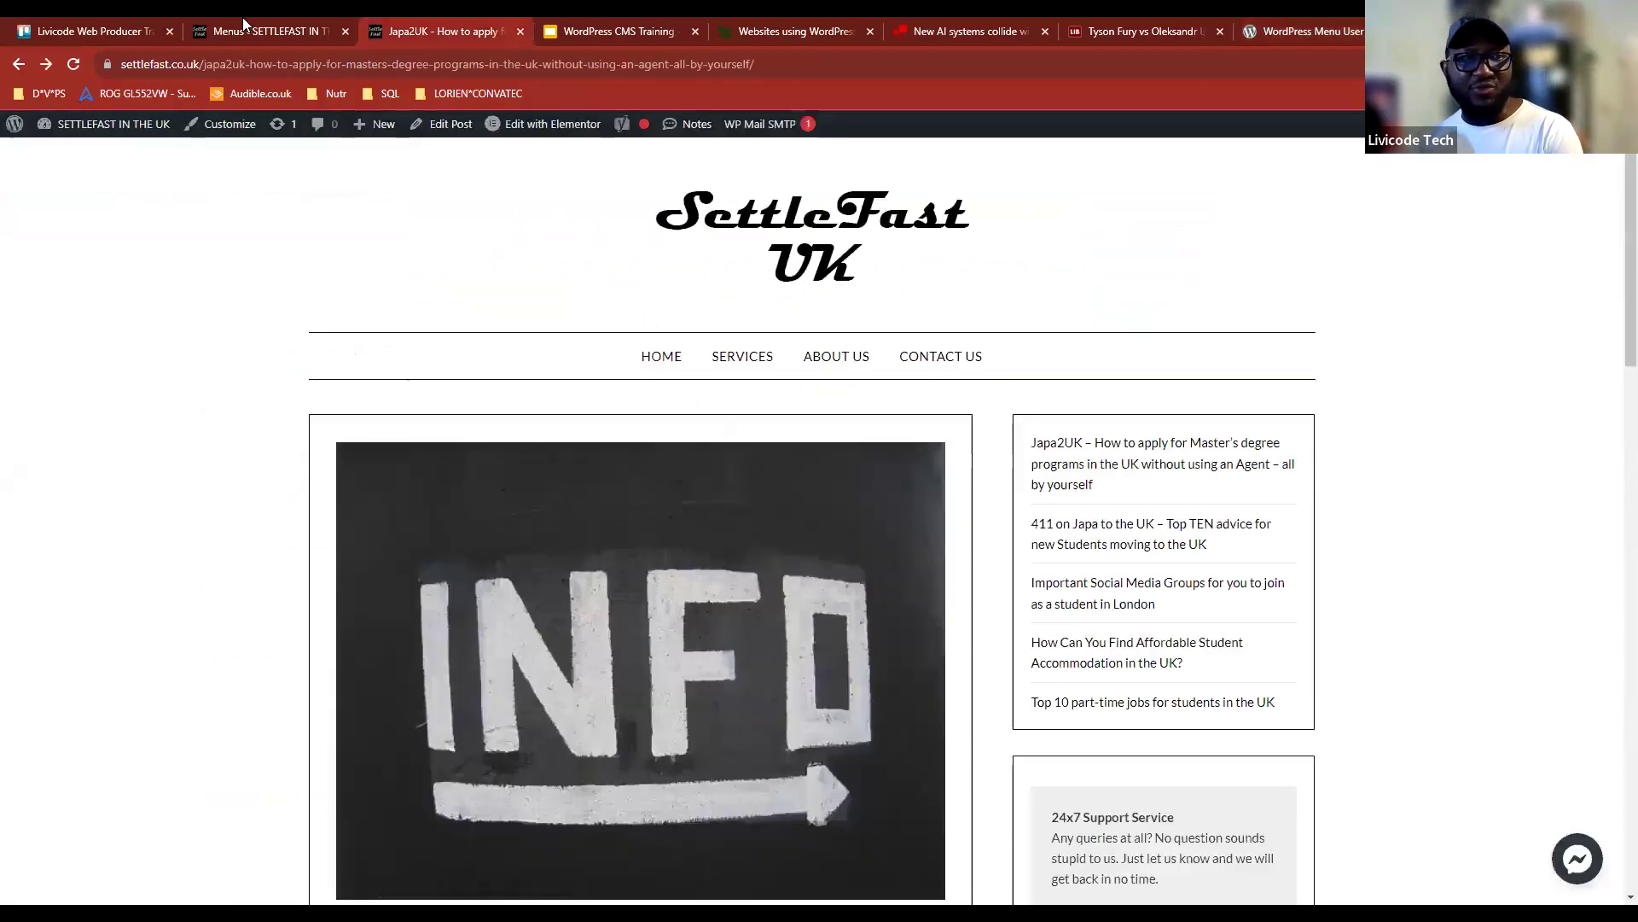
# Step: On the Menus page, keep Main Menu (Primary) selected for editing and collapse the Pages box
pyautogui.click(244, 23)
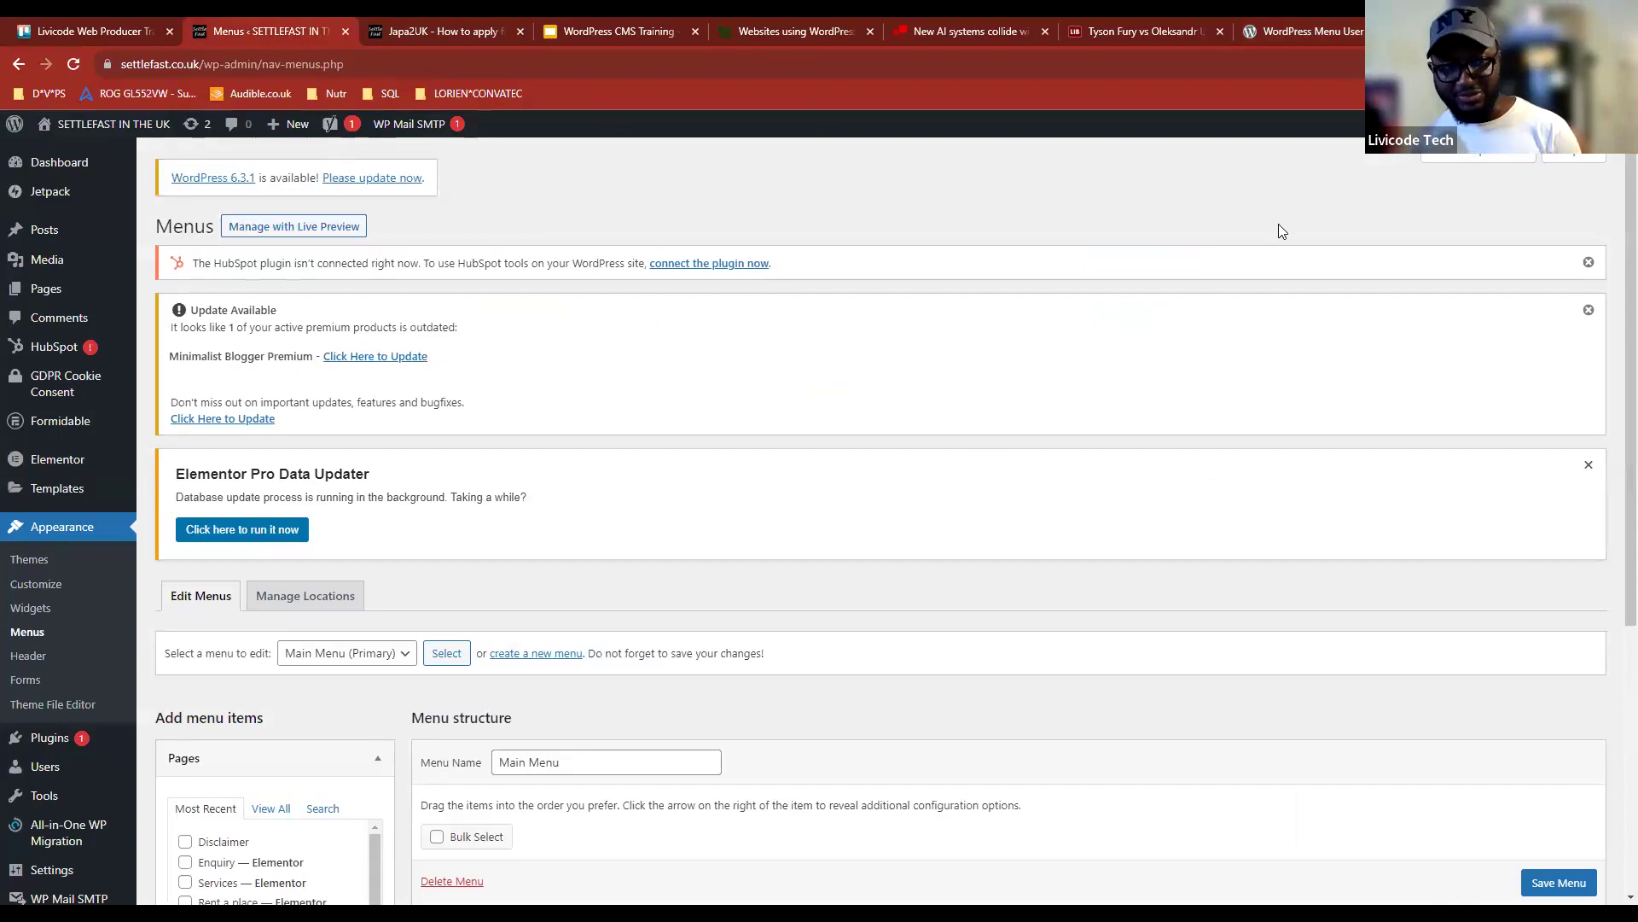
pyautogui.scroll(-5, 1022, 559)
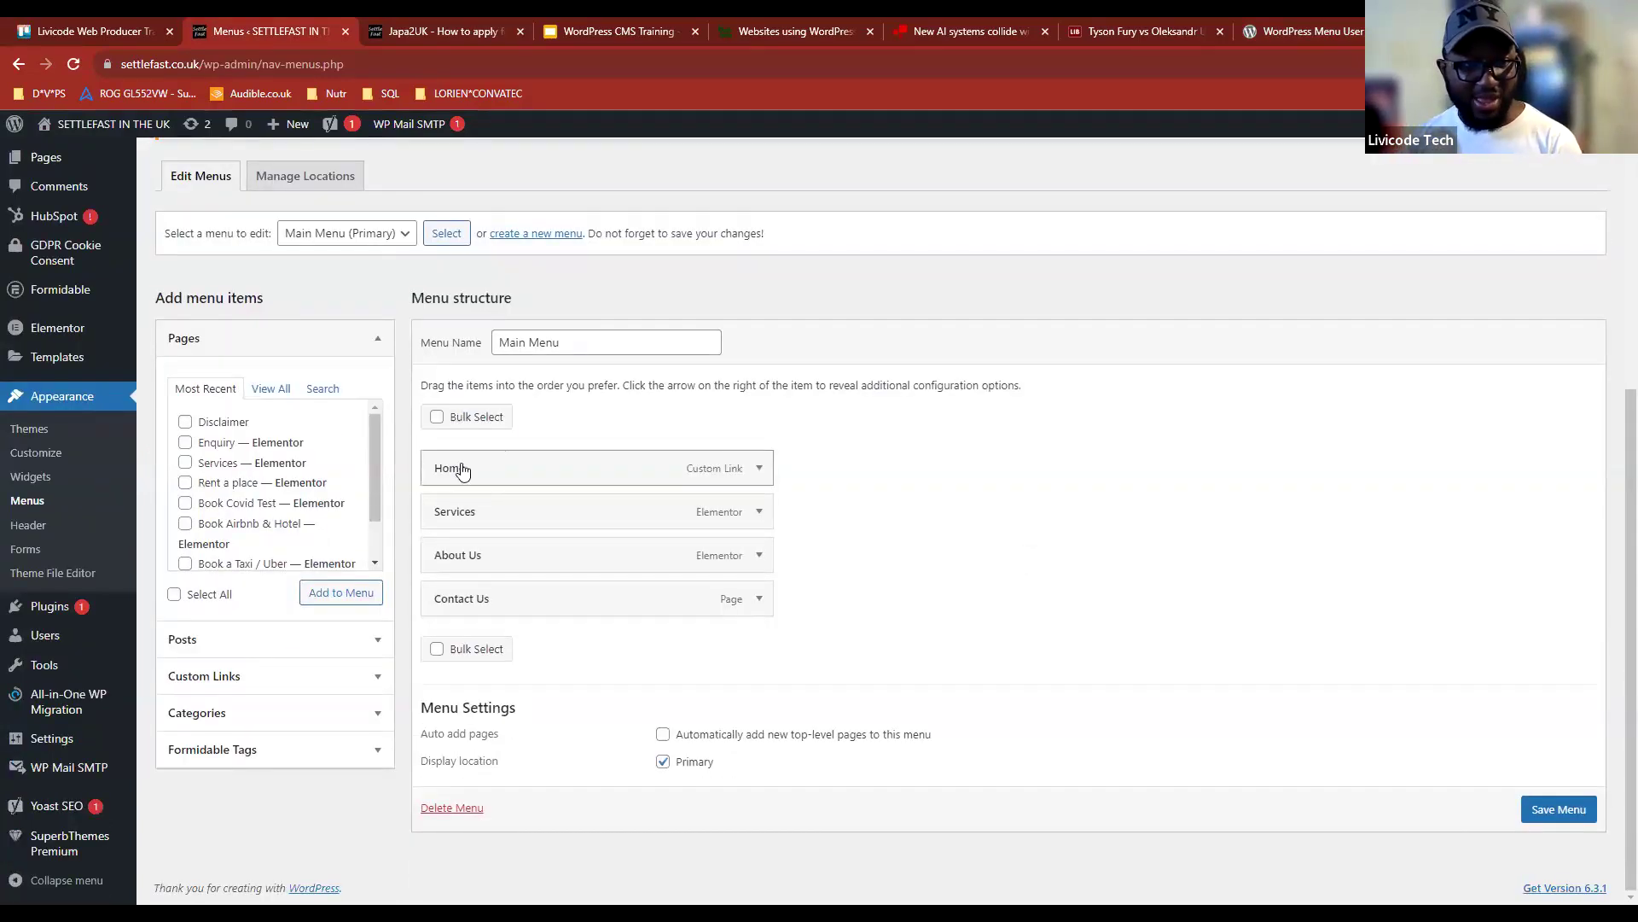
pyautogui.scroll(2, 874, 543)
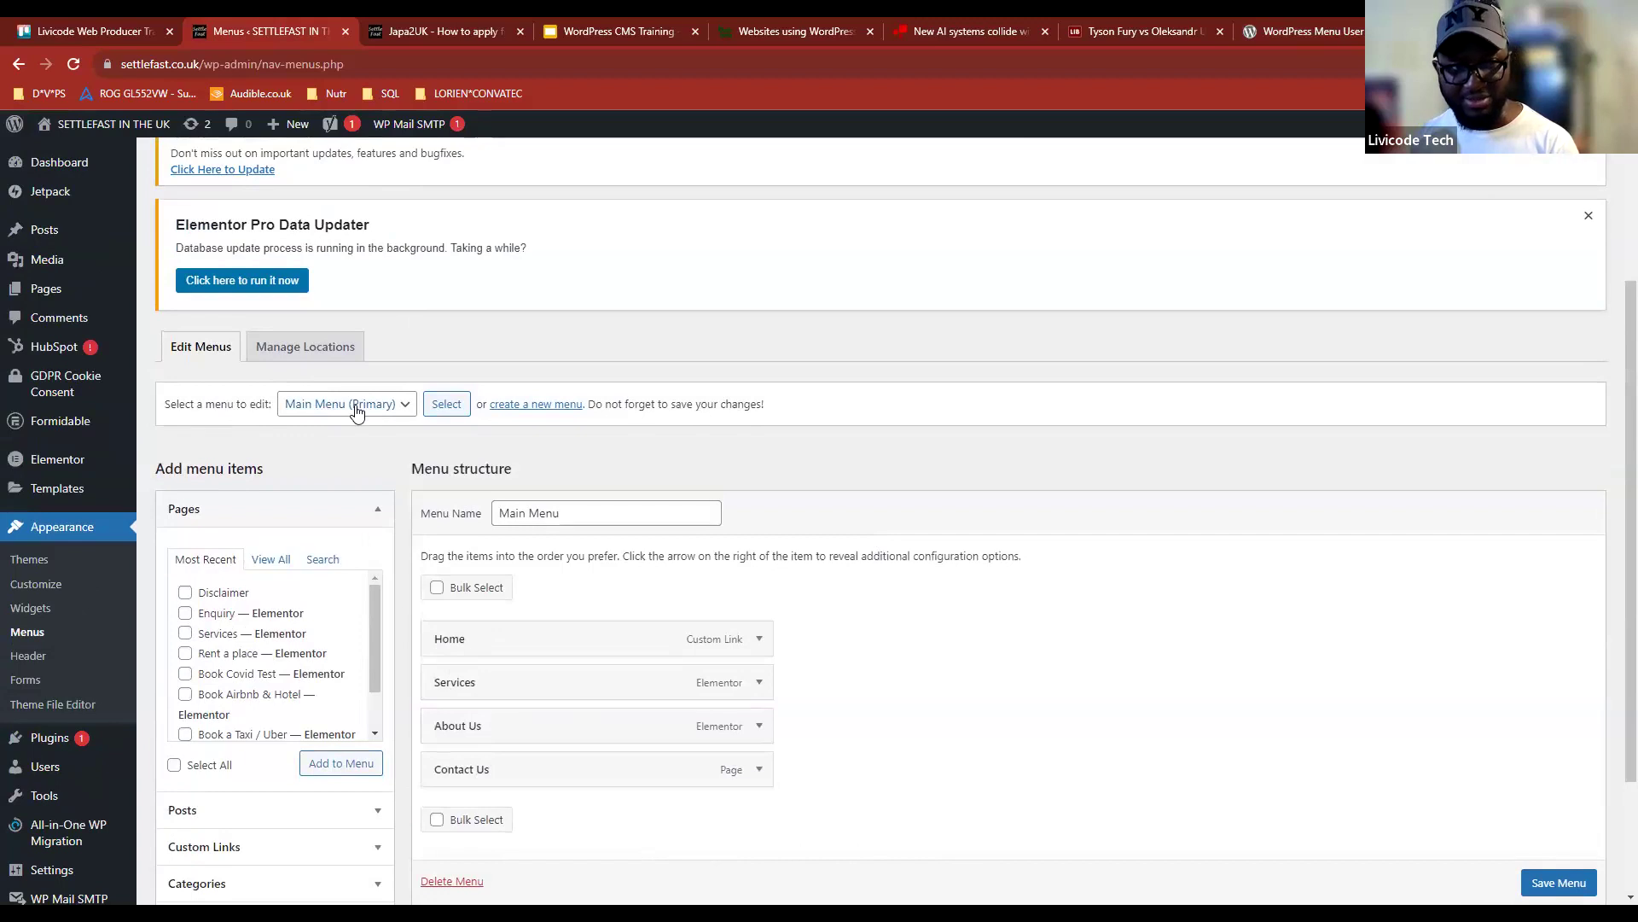
pyautogui.click(396, 409)
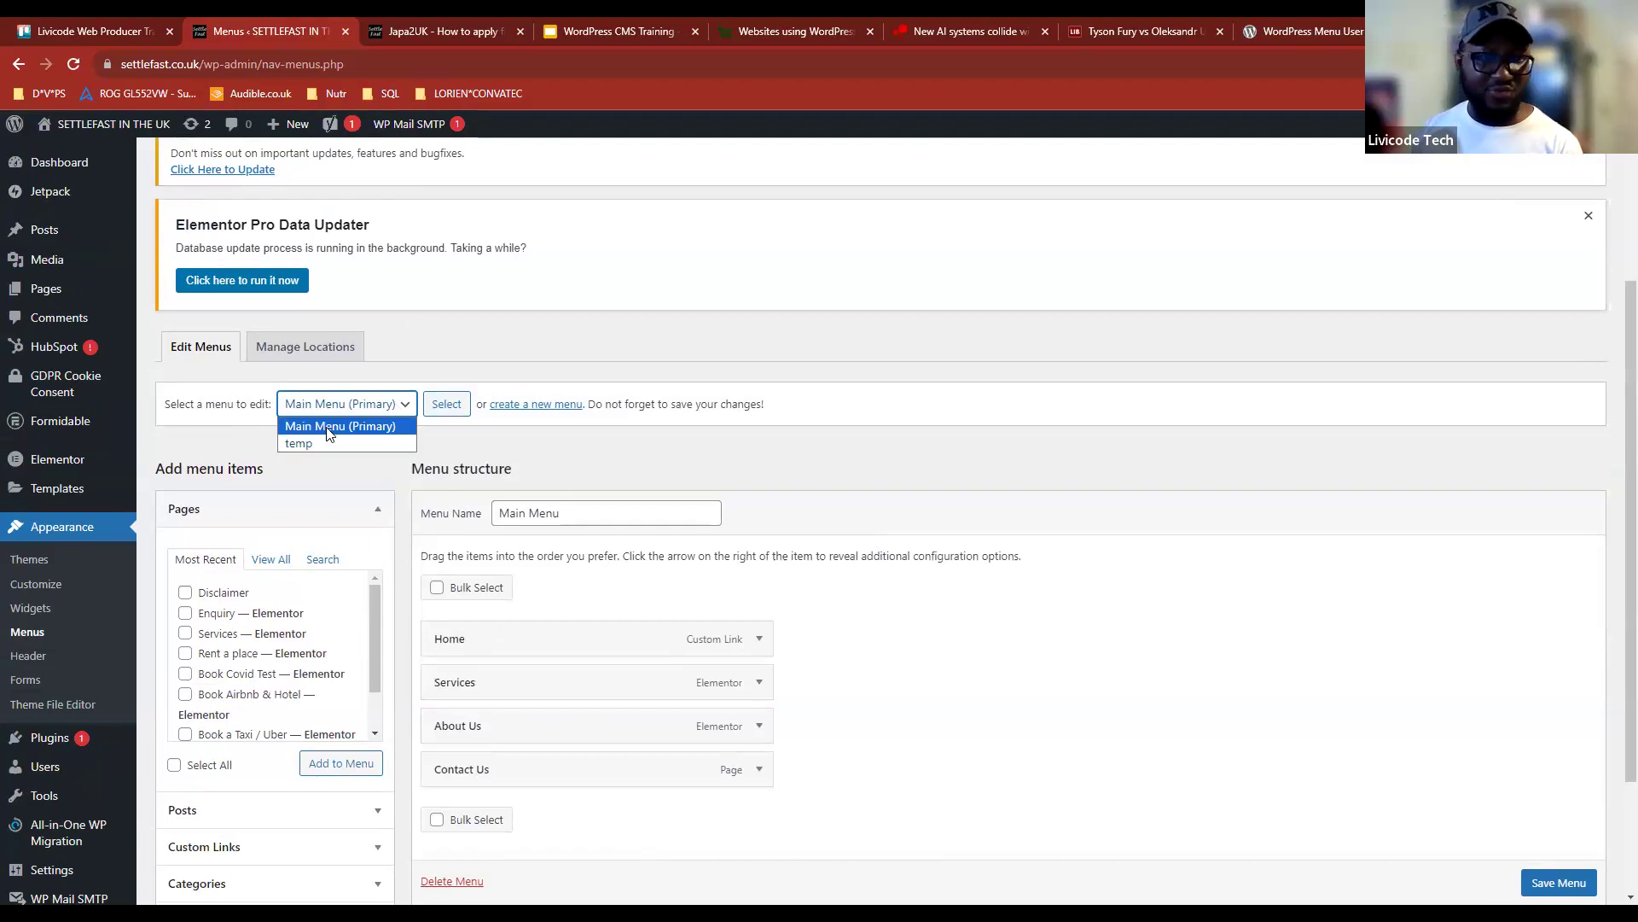
pyautogui.click(355, 410)
pyautogui.click(357, 410)
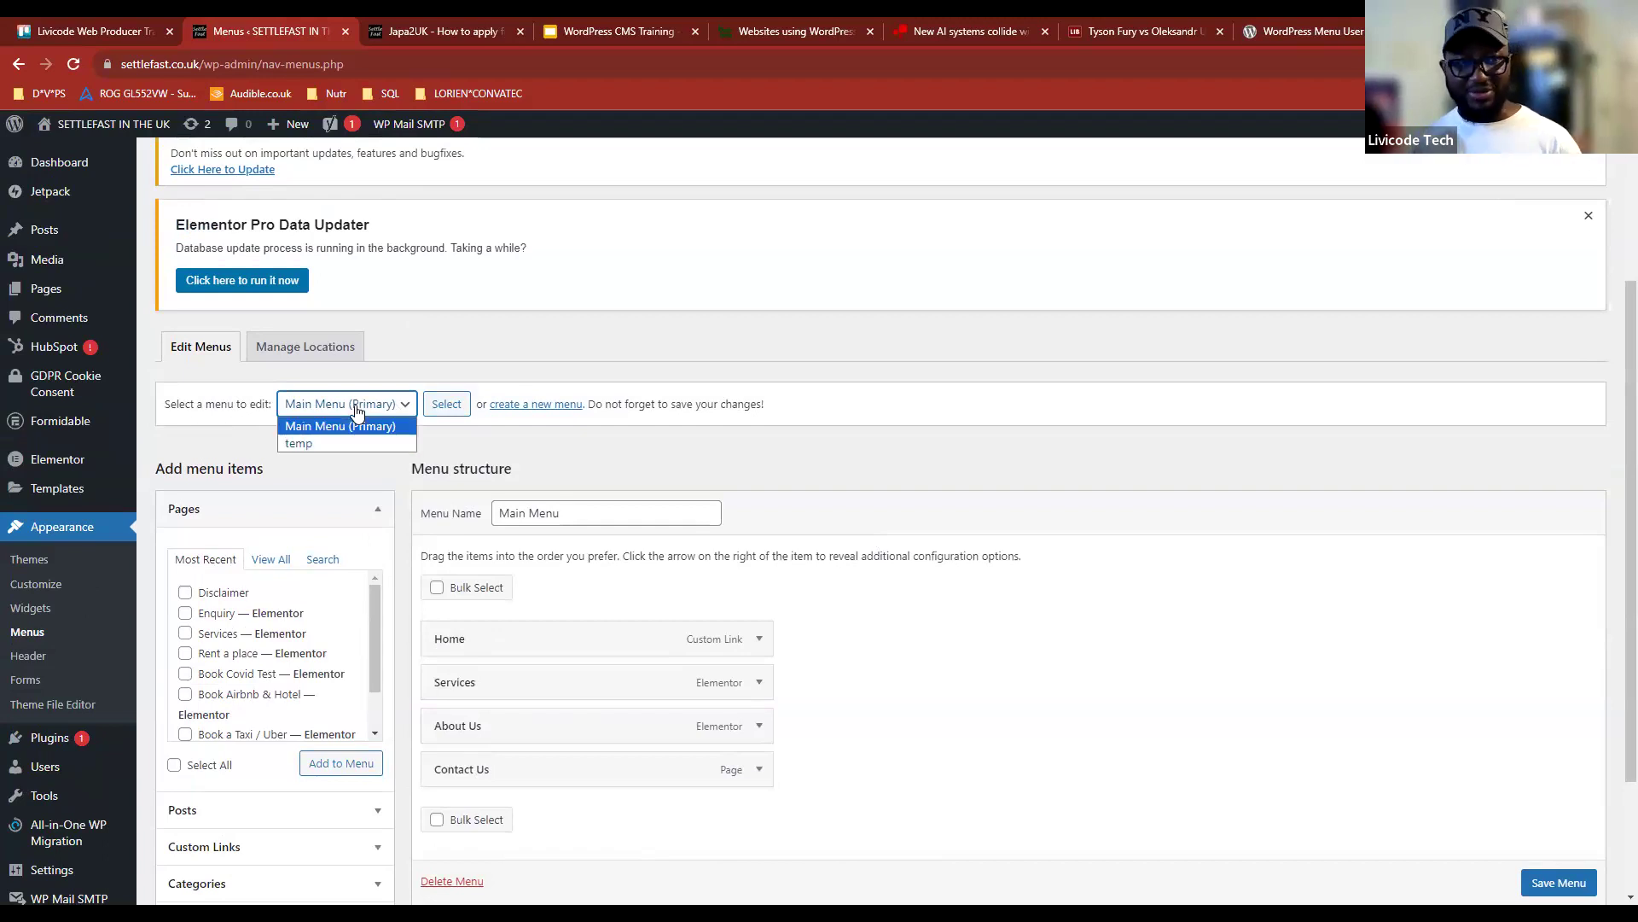
pyautogui.click(356, 409)
pyautogui.scroll(-2, 885, 662)
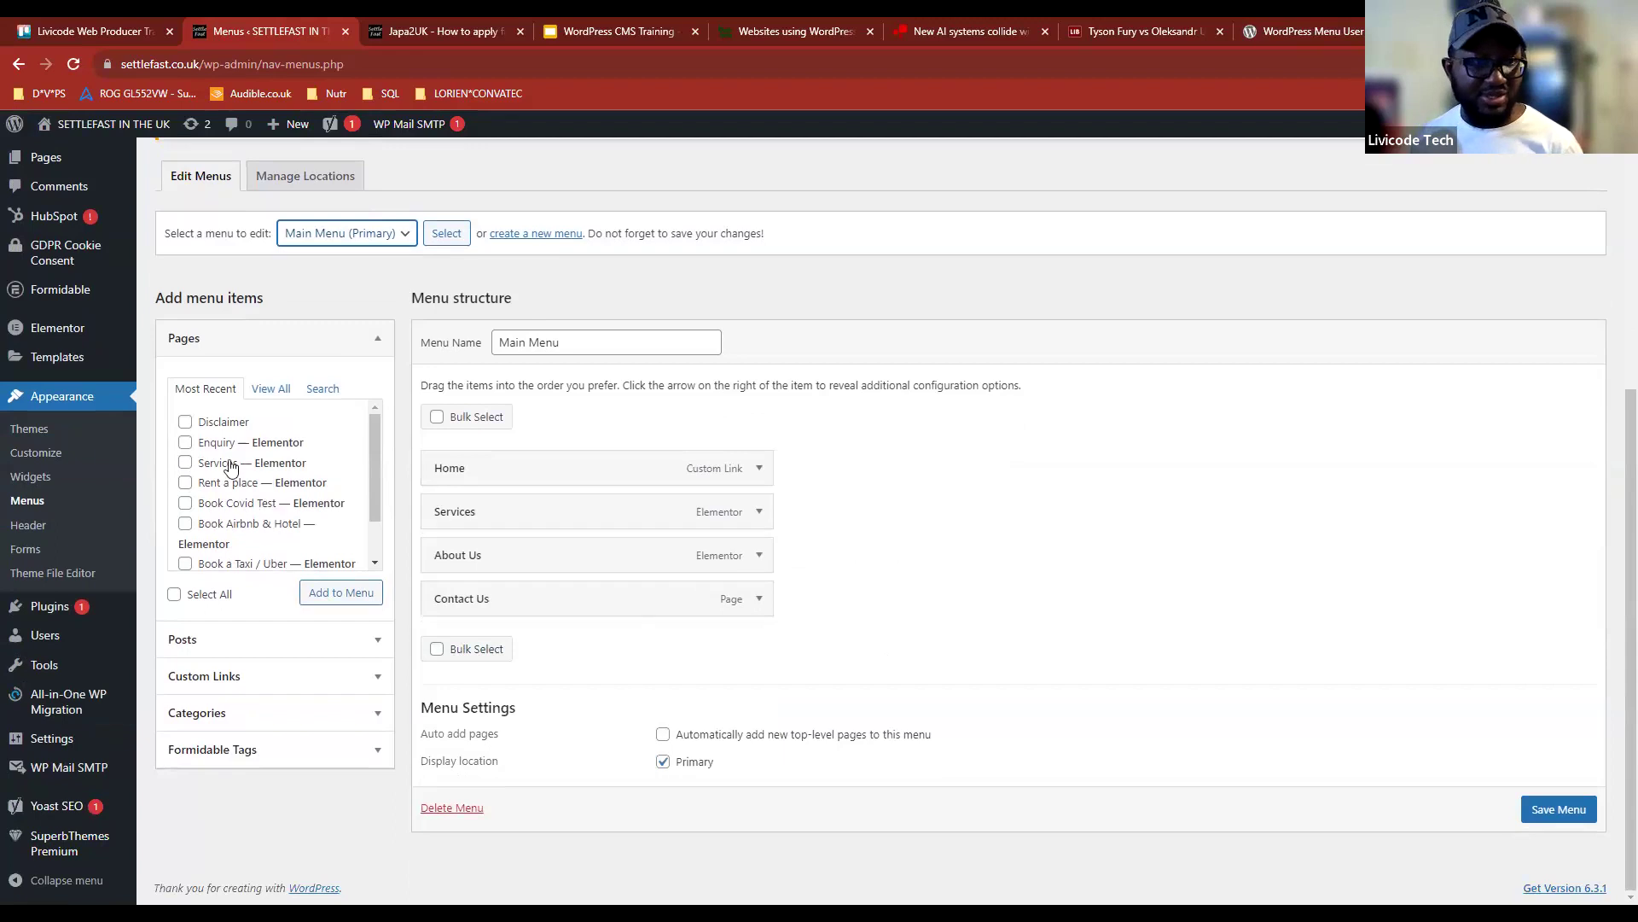
pyautogui.scroll(-1, 264, 464)
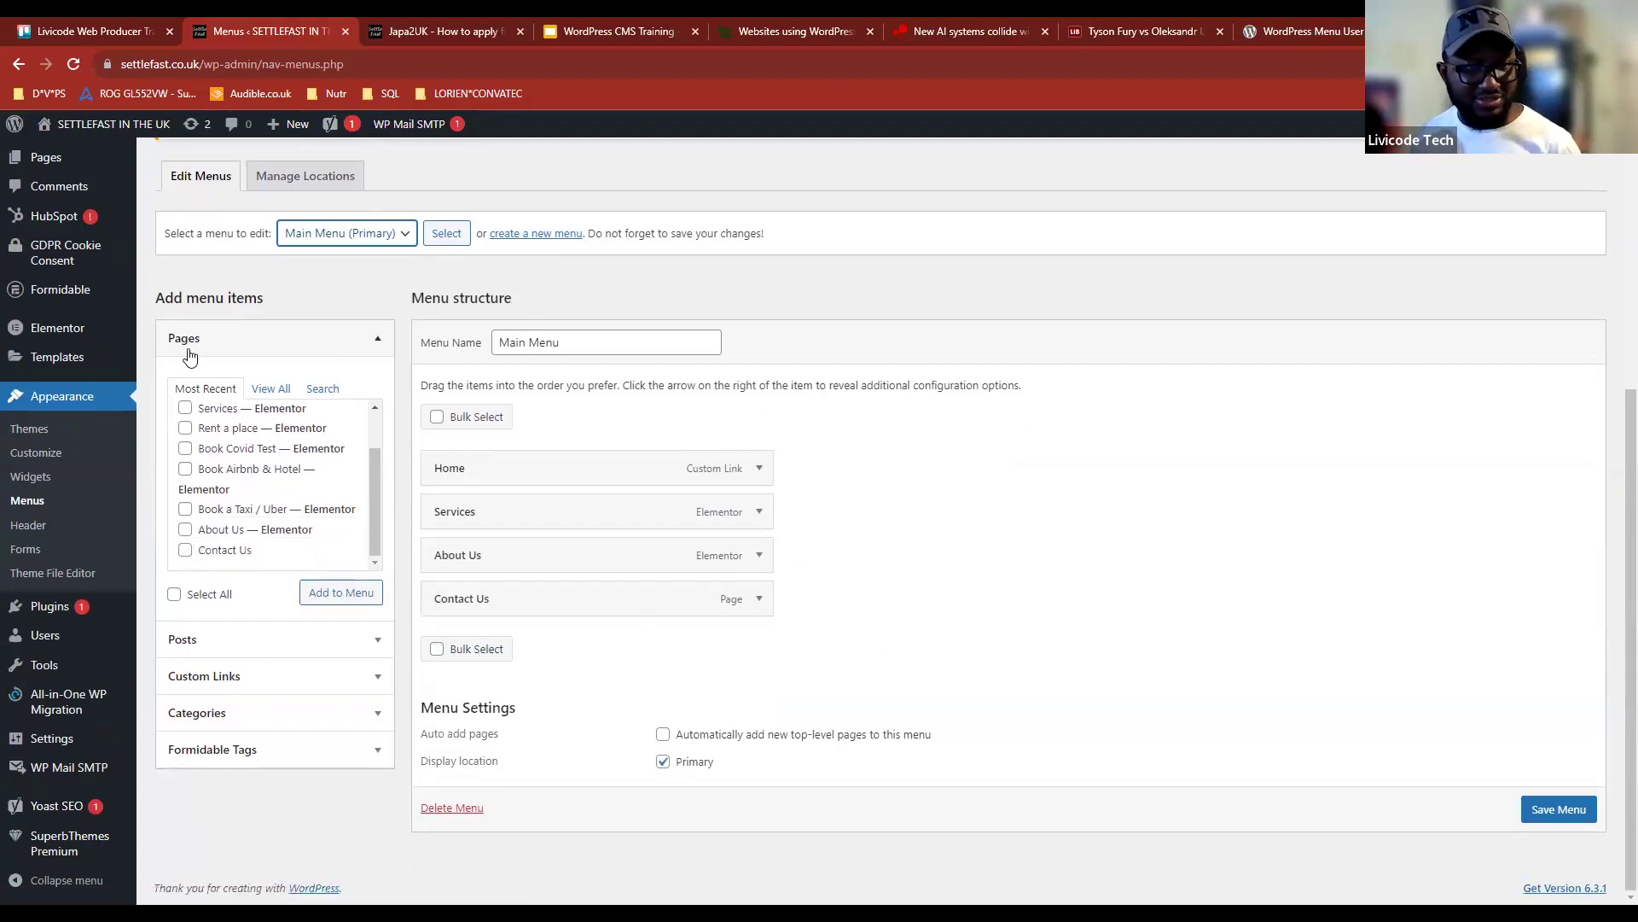
pyautogui.click(344, 341)
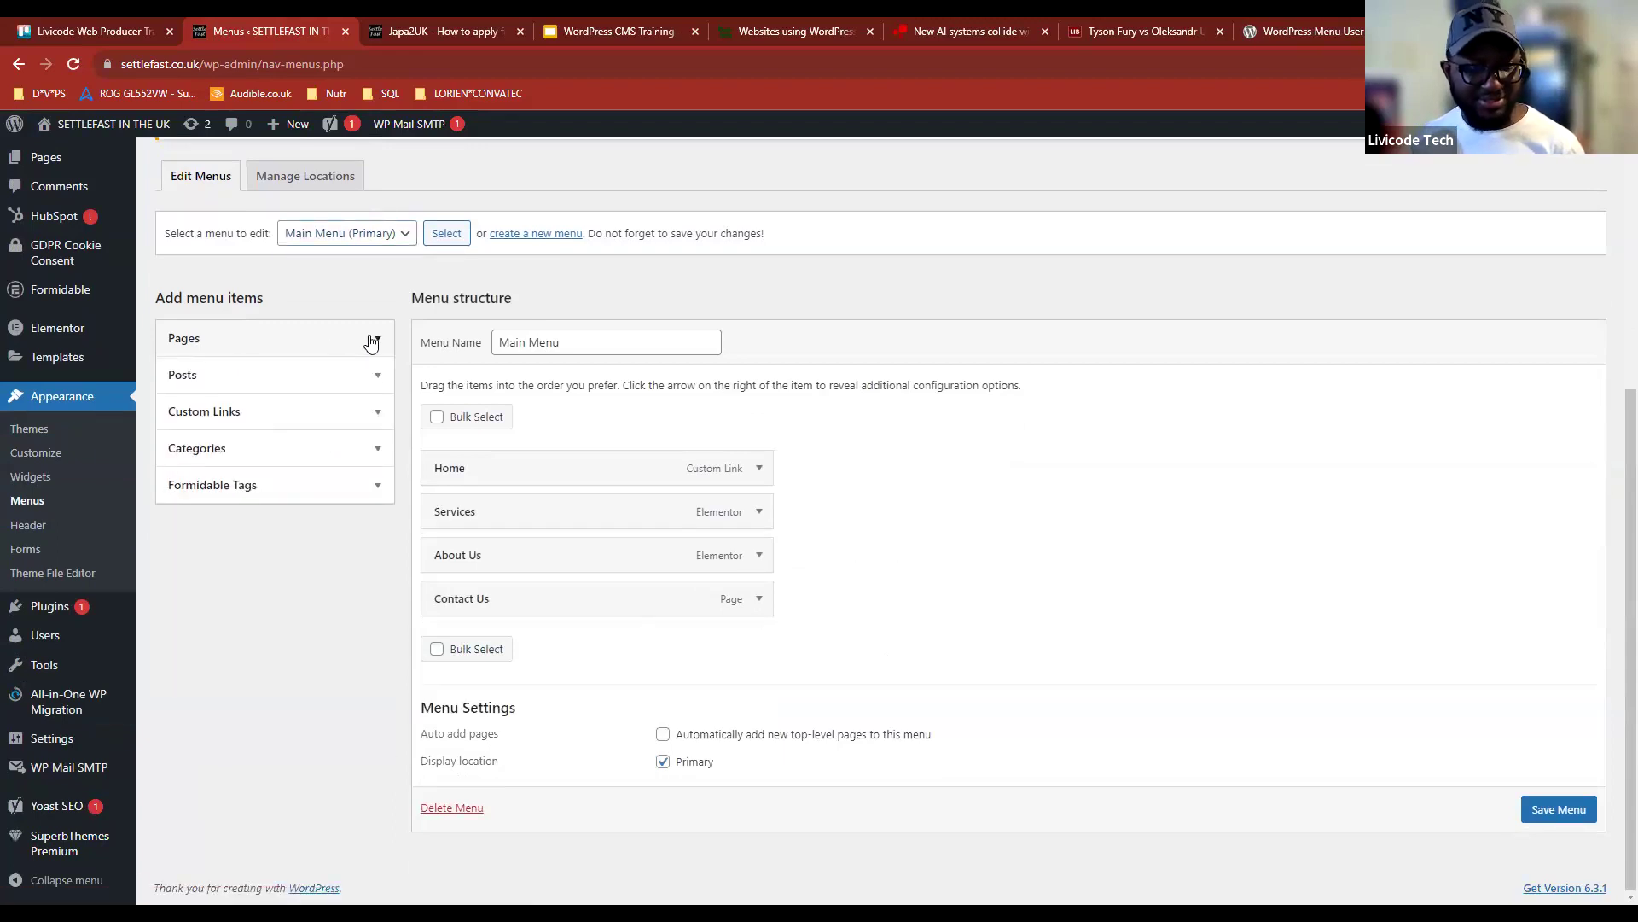
# Step: Expand Pages, view all of the site's pages, and tick 'Rent a place — Elementor'
pyautogui.click(371, 343)
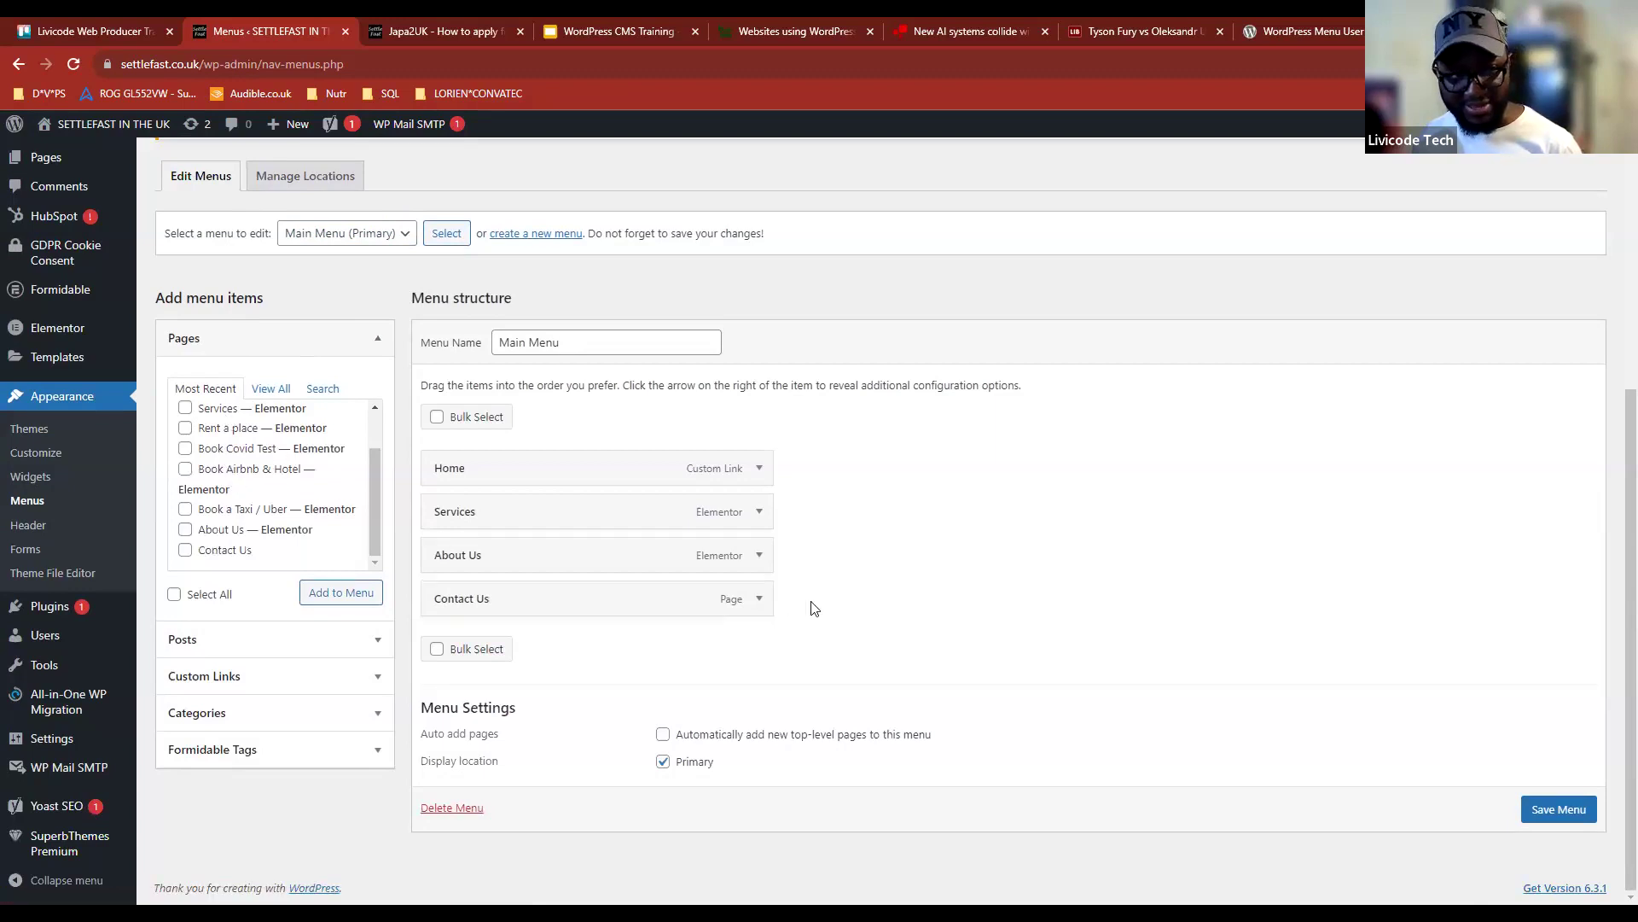
pyautogui.click(273, 389)
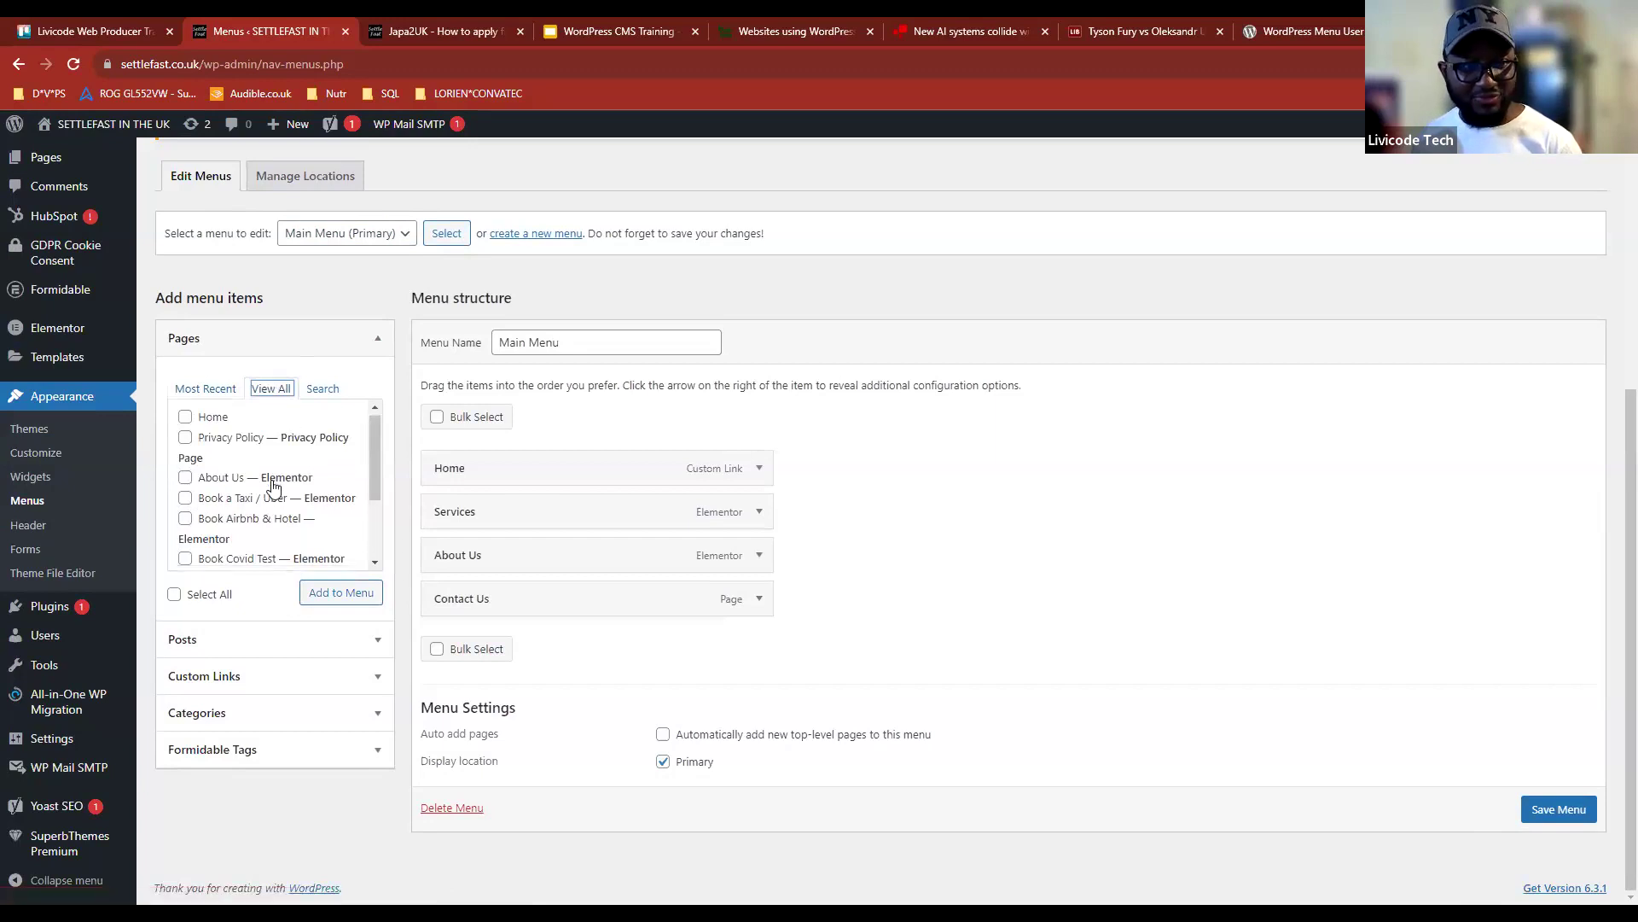
pyautogui.scroll(-3, 268, 491)
pyautogui.scroll(3, 263, 508)
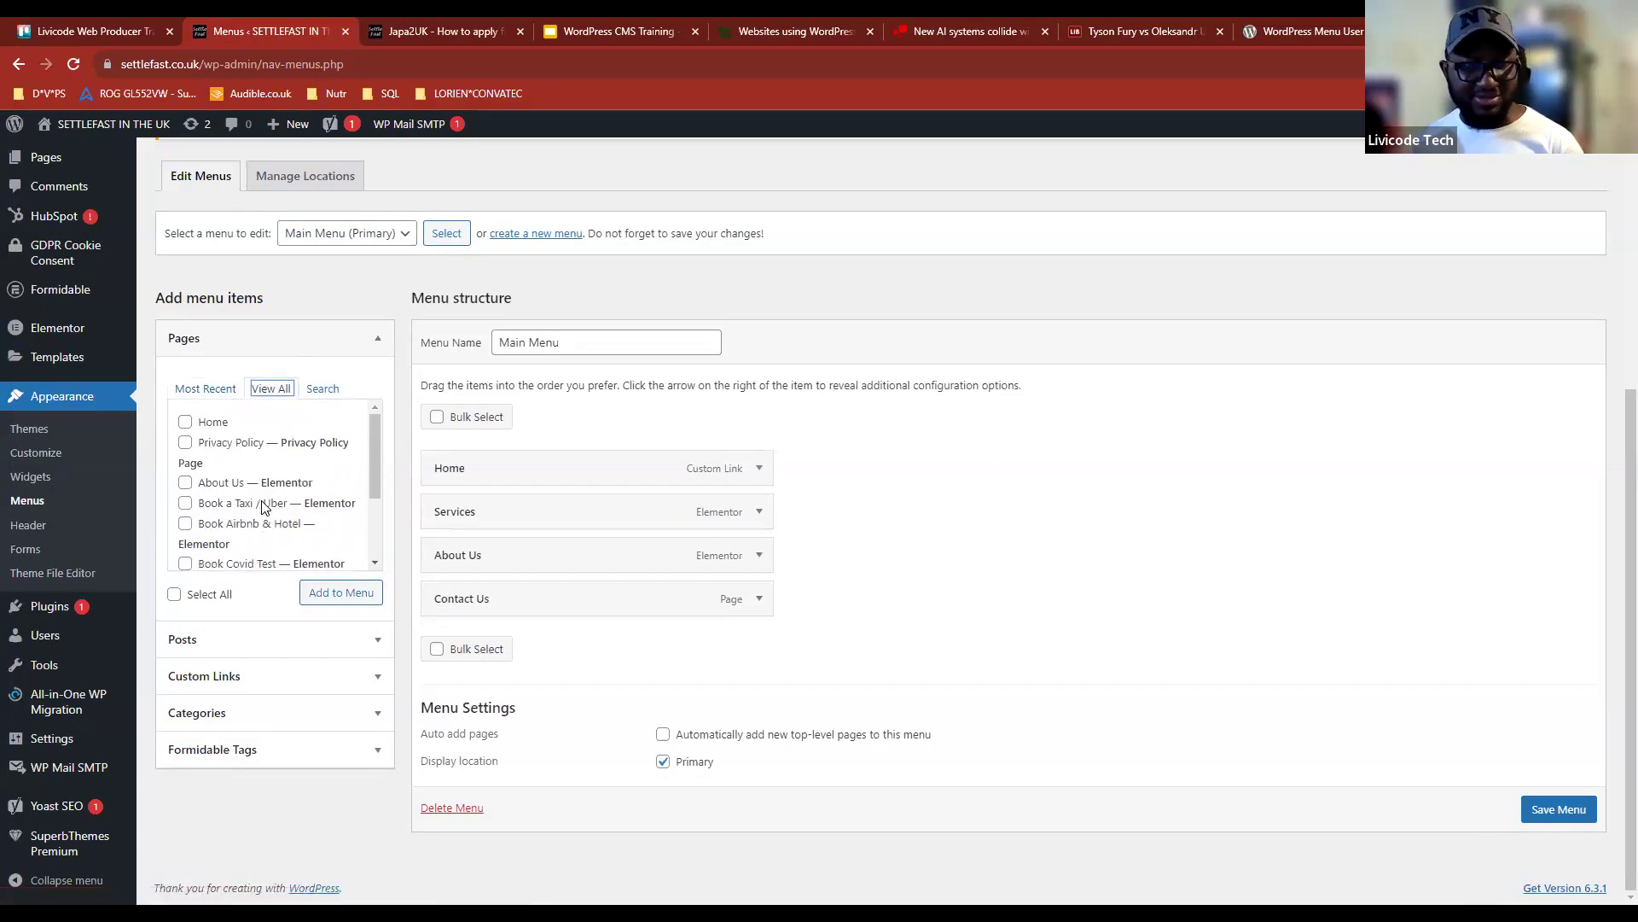
pyautogui.scroll(-3, 263, 509)
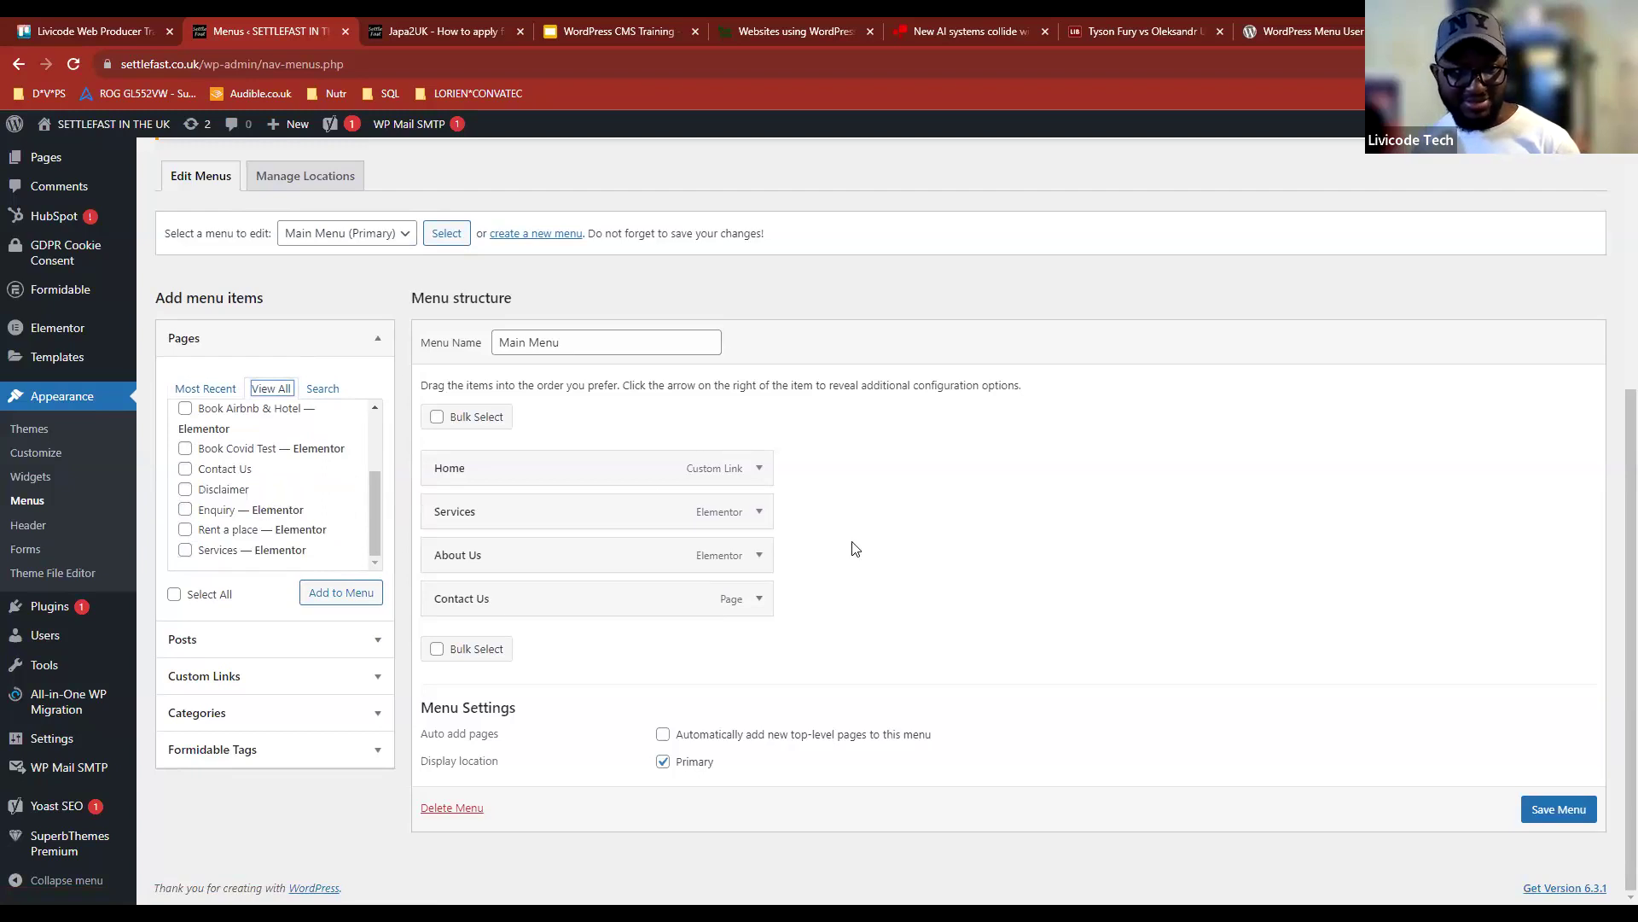
pyautogui.click(186, 530)
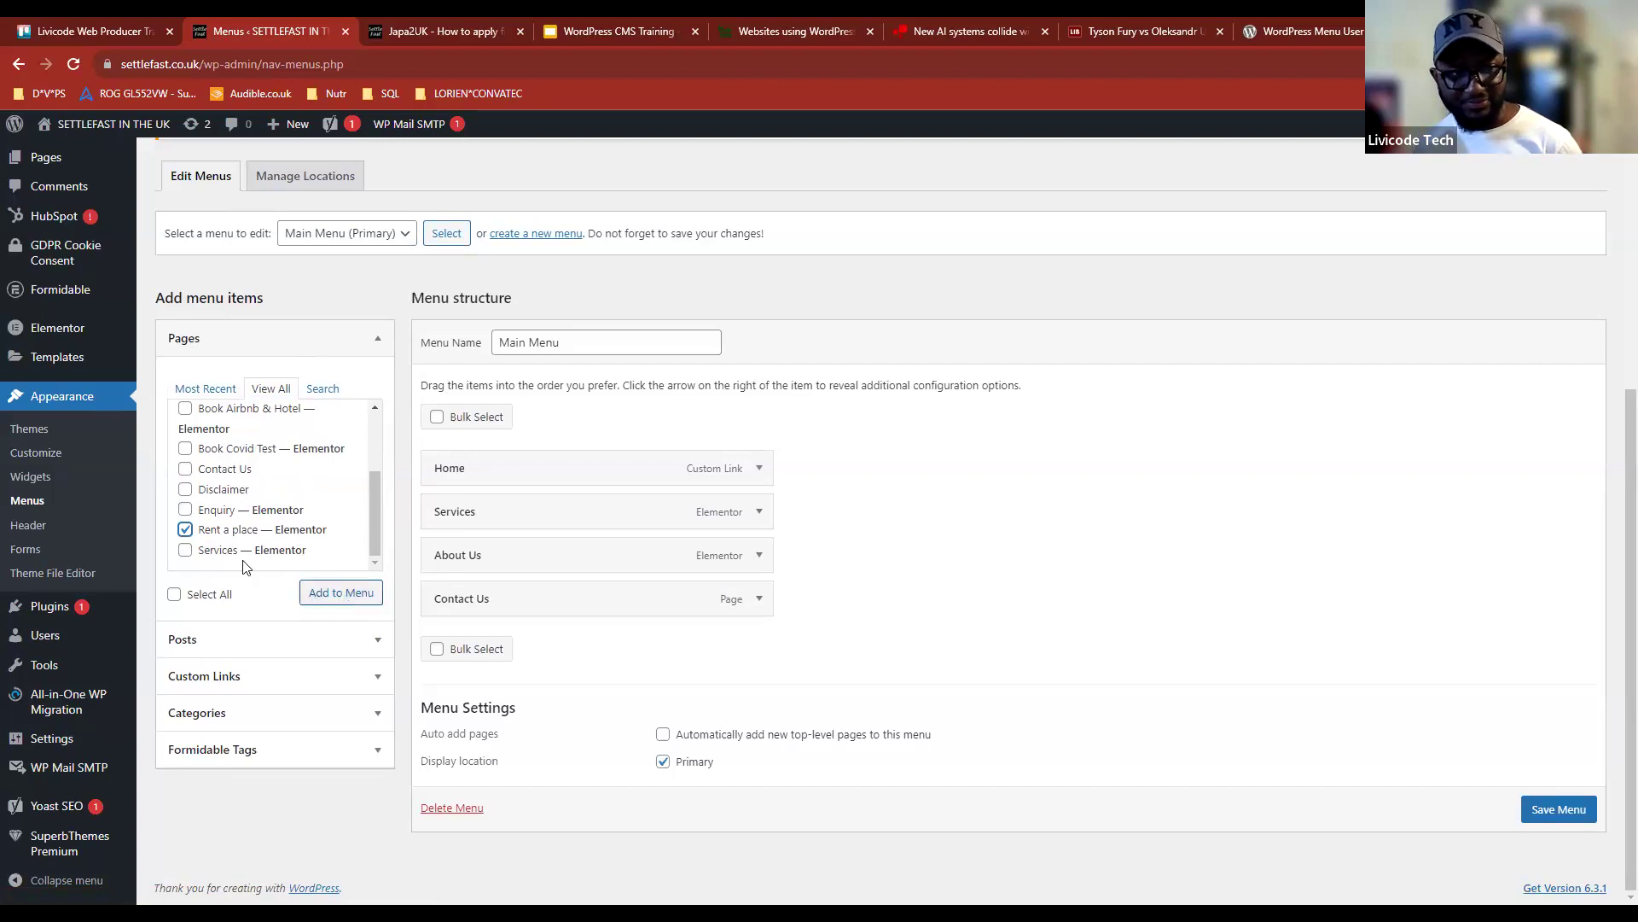
pyautogui.click(186, 531)
pyautogui.click(186, 531)
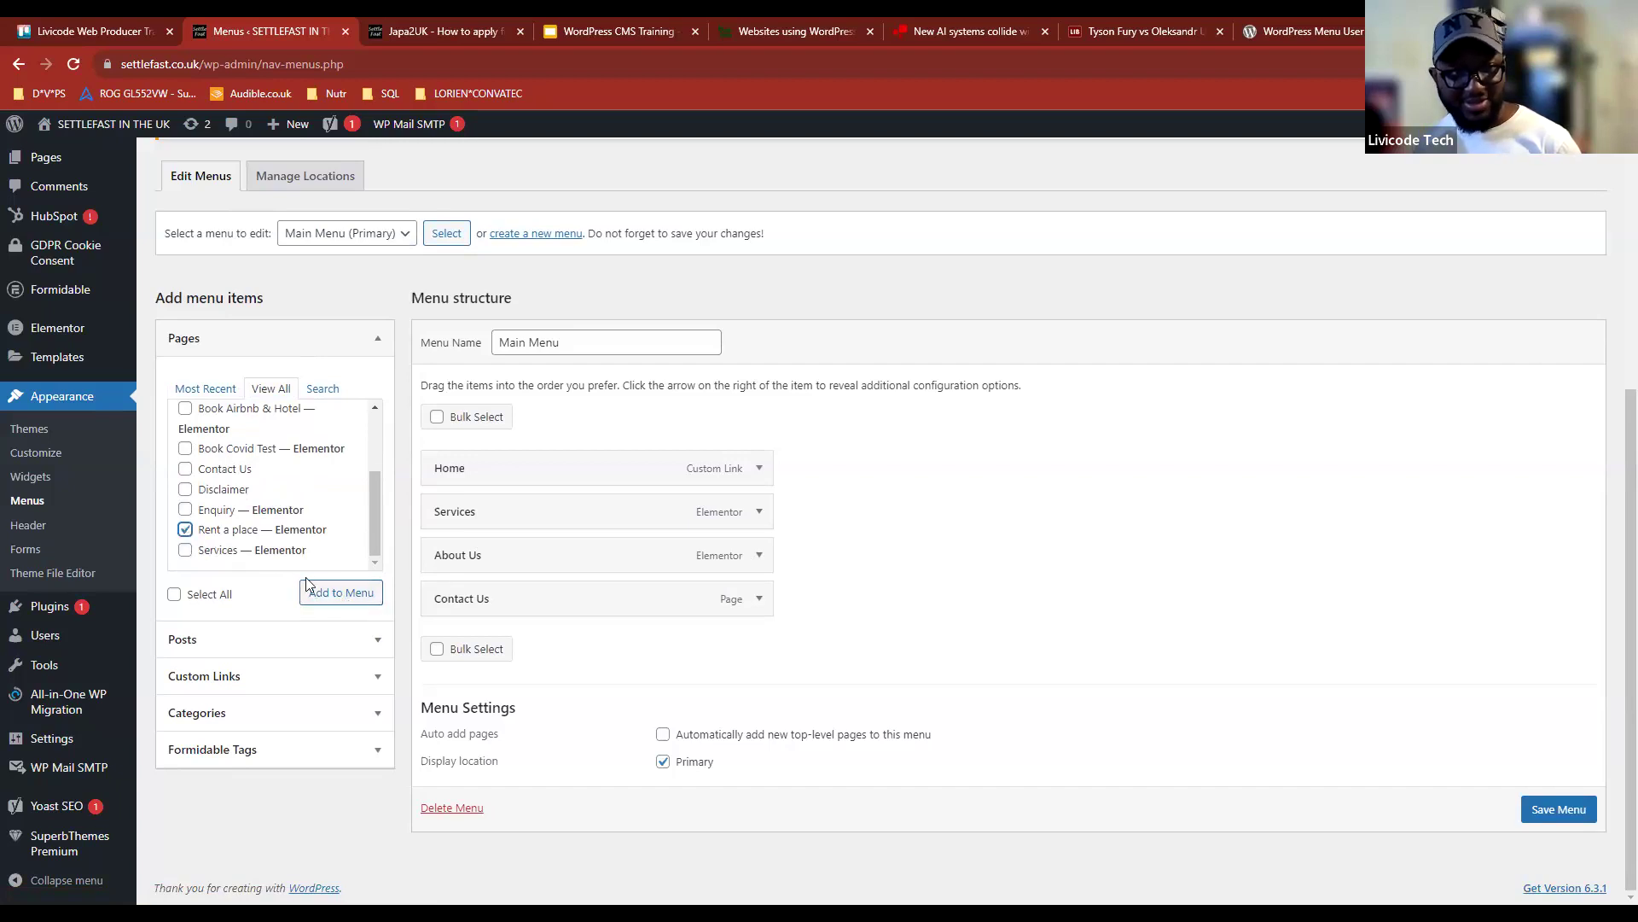
# Step: Add Rent a place to the Main Menu above Contact Us and save it, then switch to the live post
pyautogui.click(343, 595)
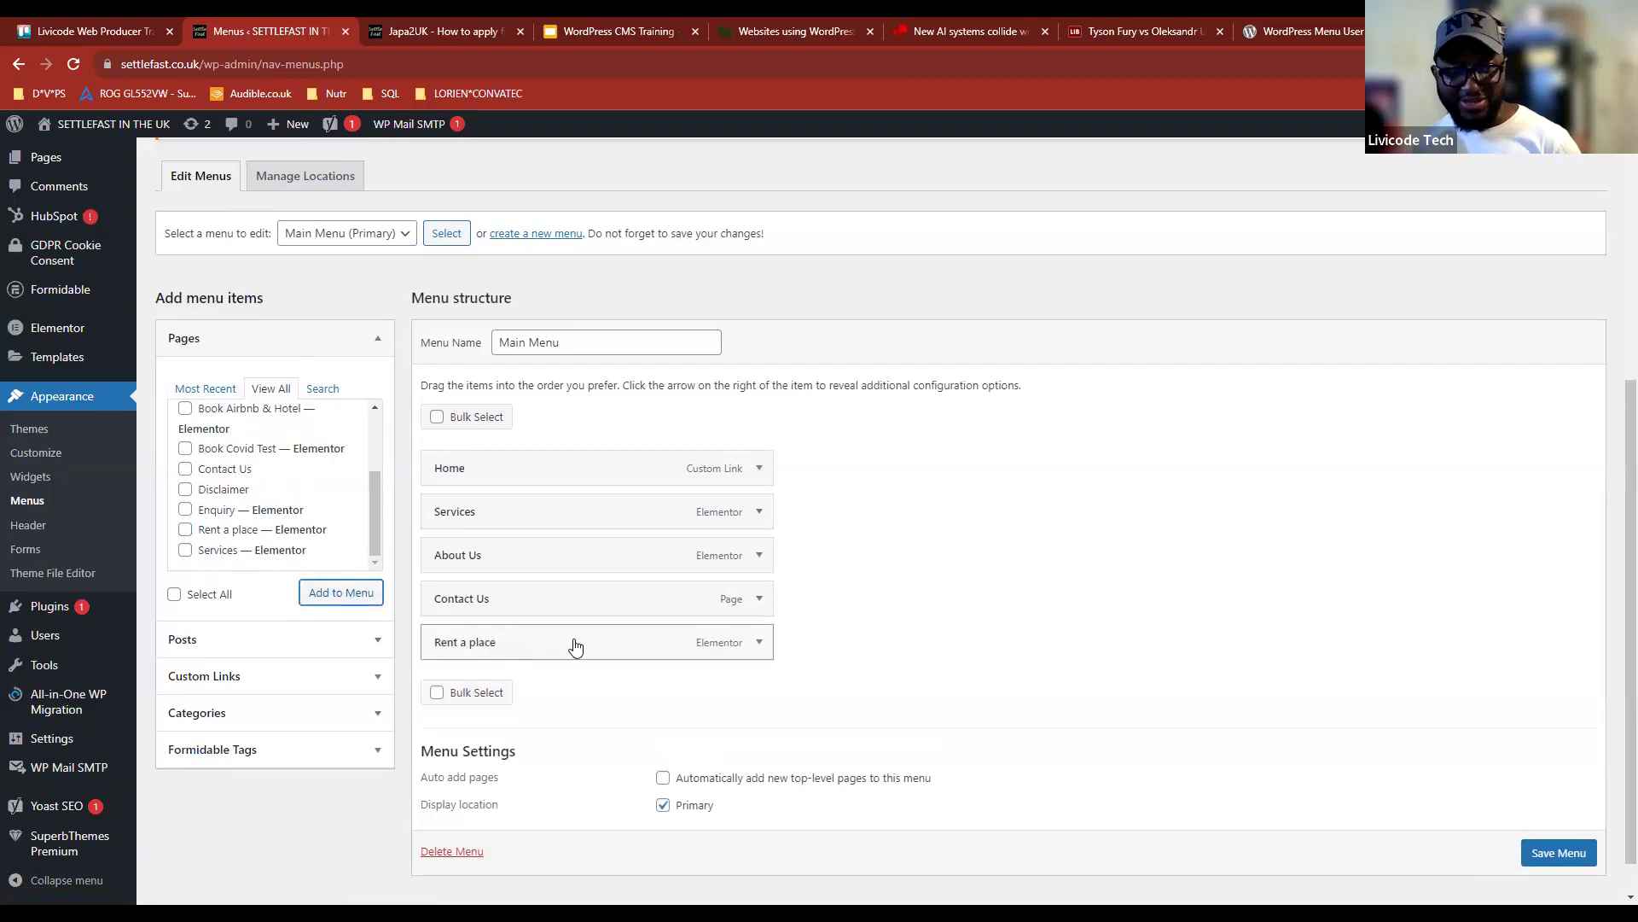
pyautogui.moveTo(500, 653); pyautogui.dragTo(480, 602)
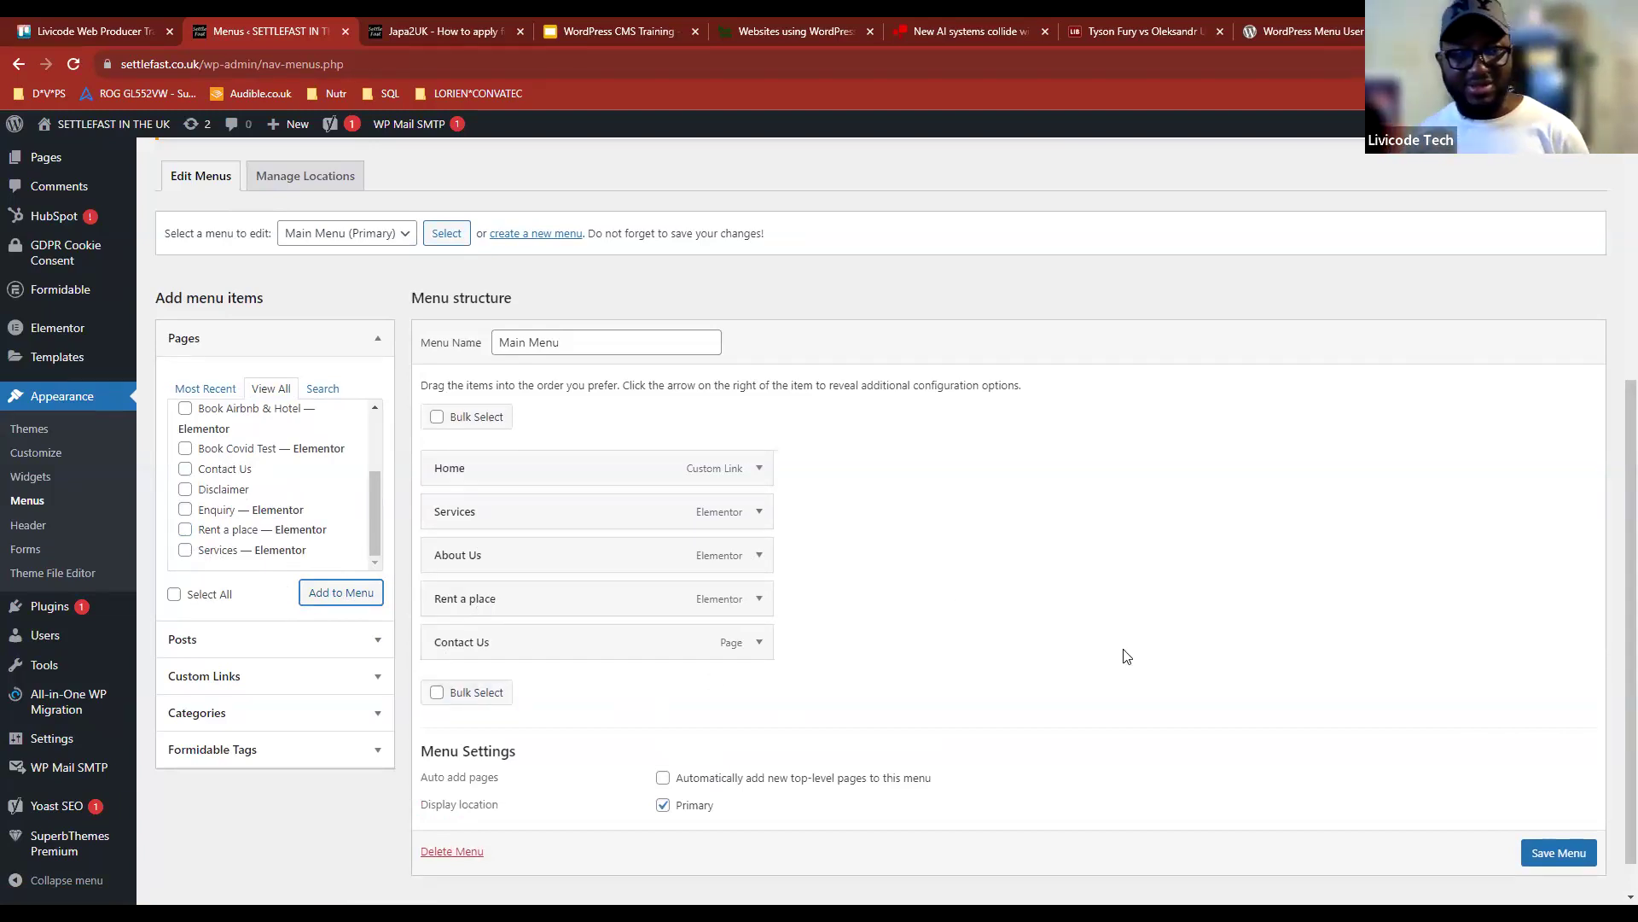
pyautogui.click(1555, 855)
pyautogui.scroll(-1, 1553, 852)
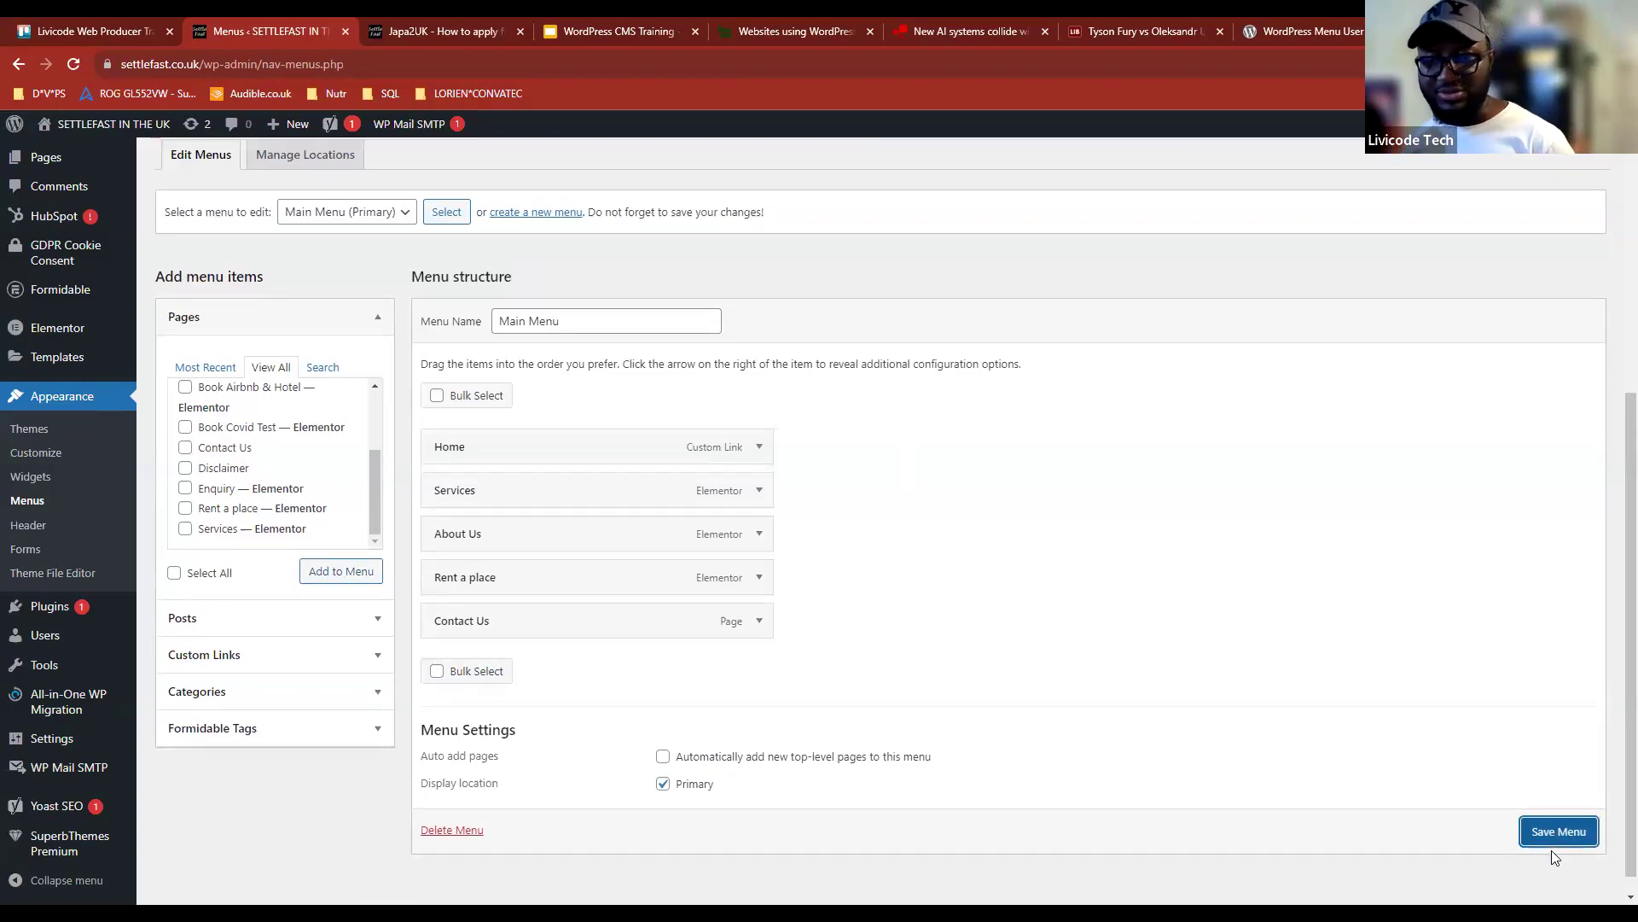
pyautogui.click(1556, 835)
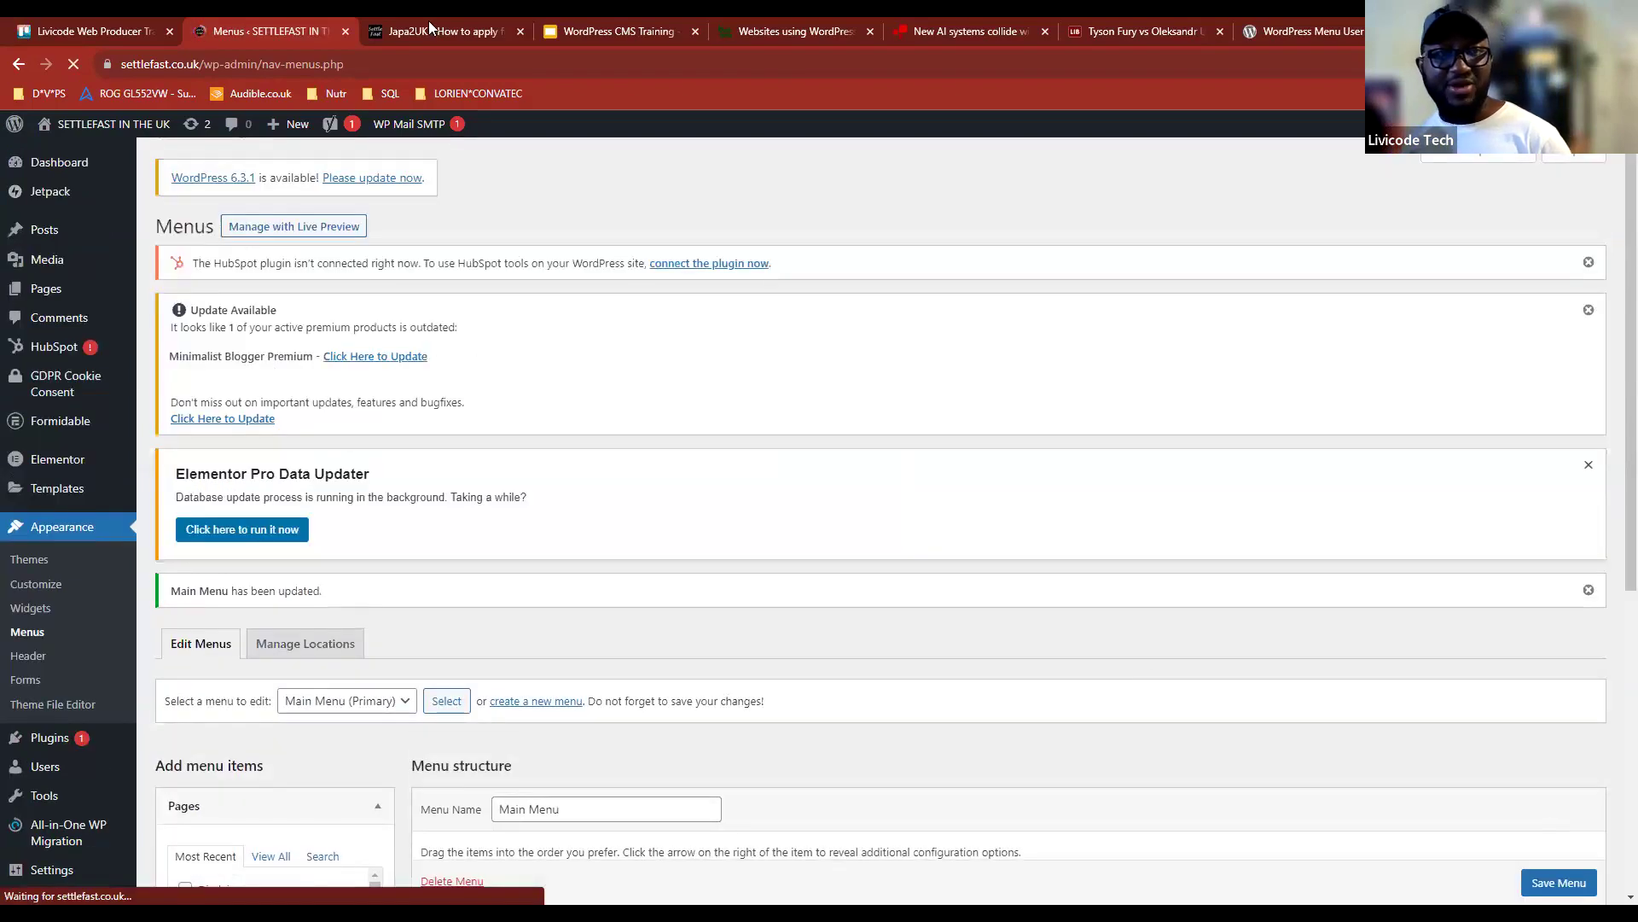
pyautogui.click(429, 29)
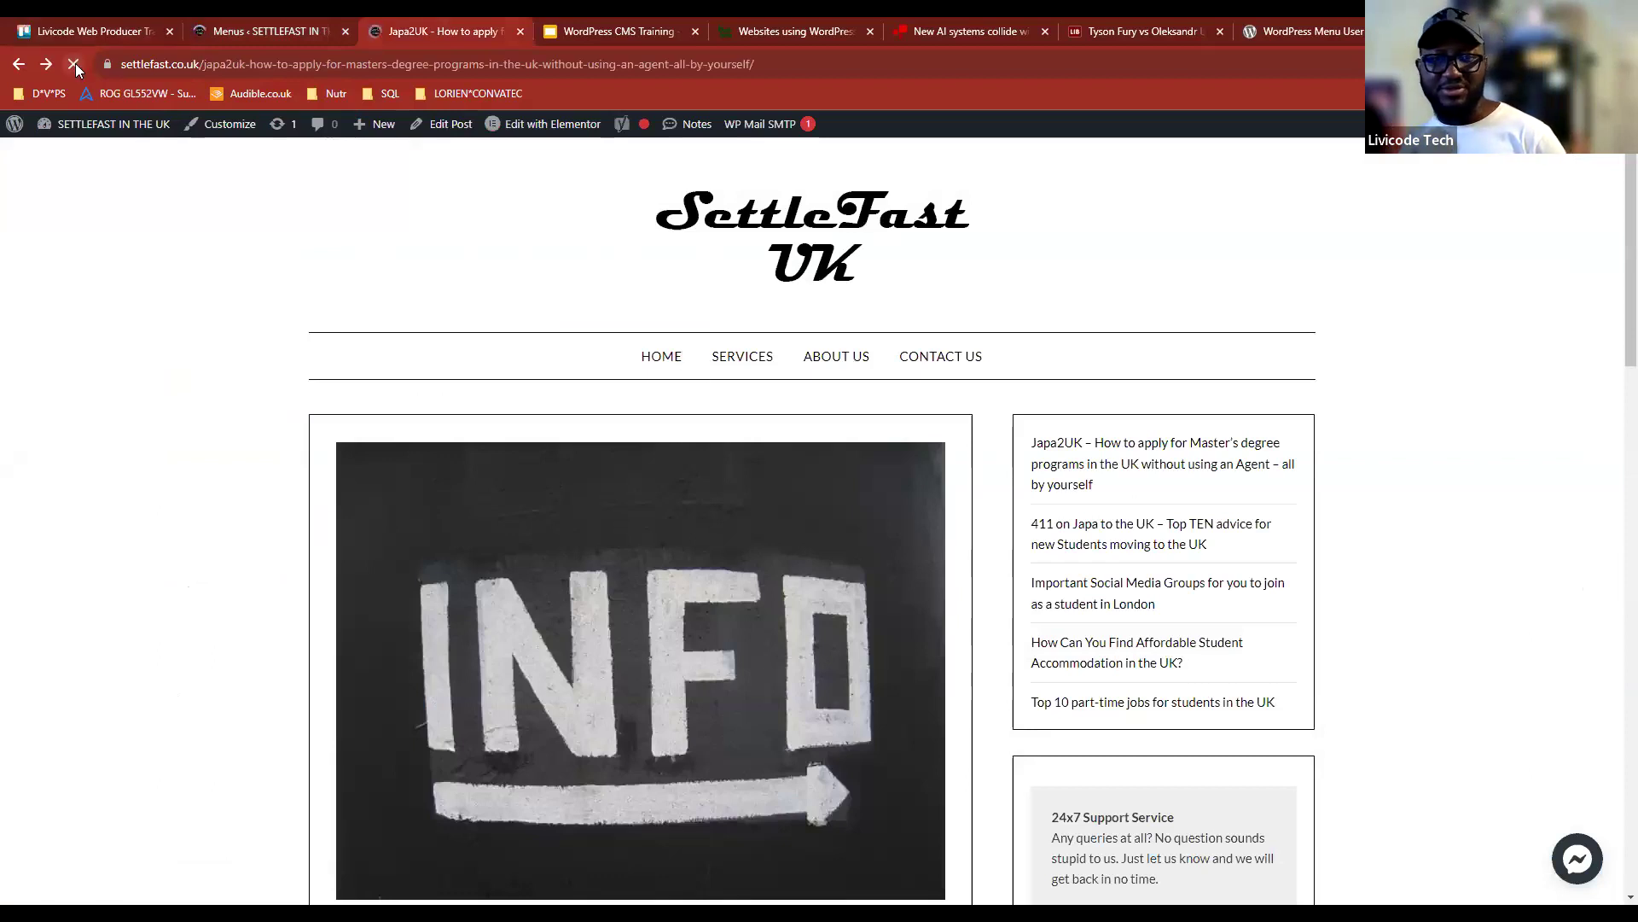
# Step: Reload the live post to confirm RENT A PLACE shows in the nav, then return to the Menus page
pyautogui.click(75, 64)
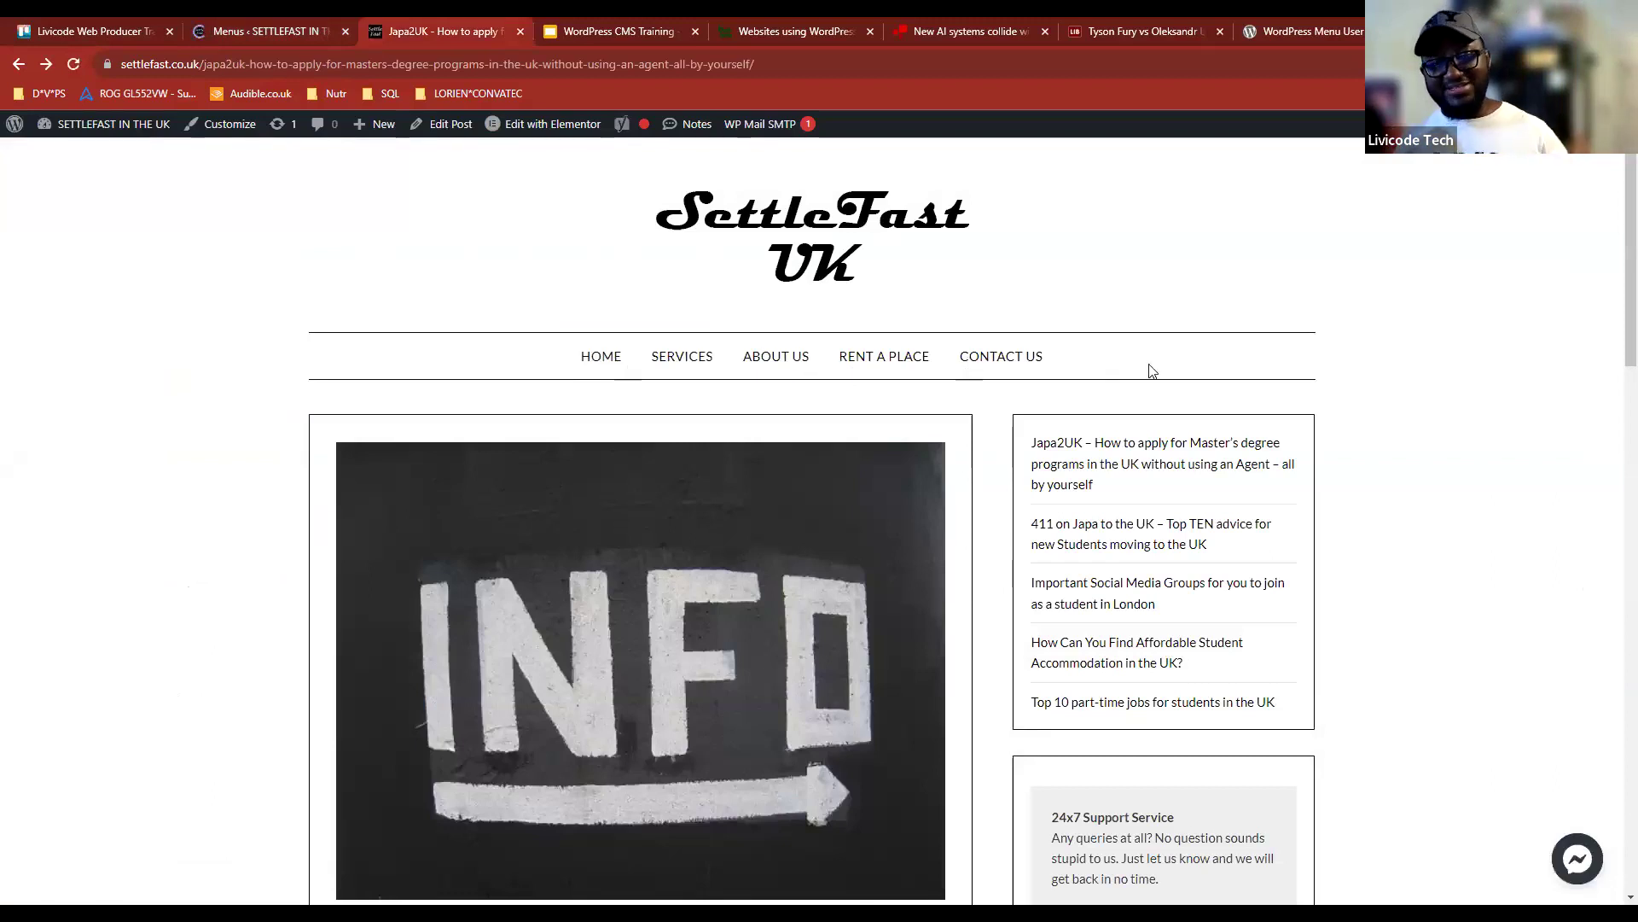
pyautogui.click(230, 32)
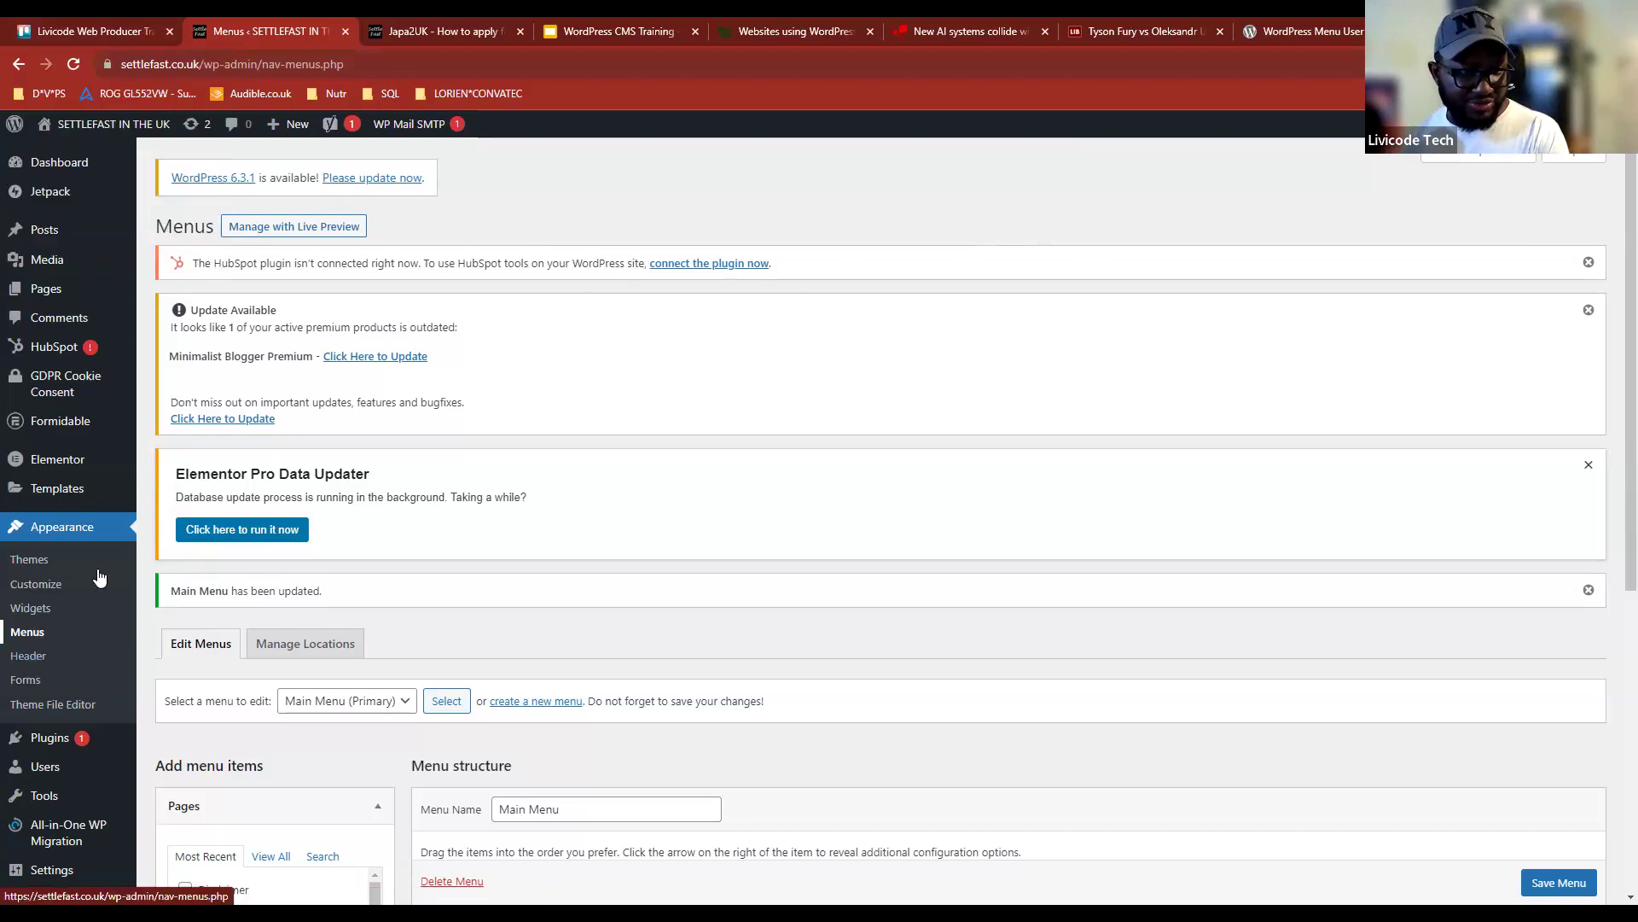
pyautogui.scroll(-3, 833, 512)
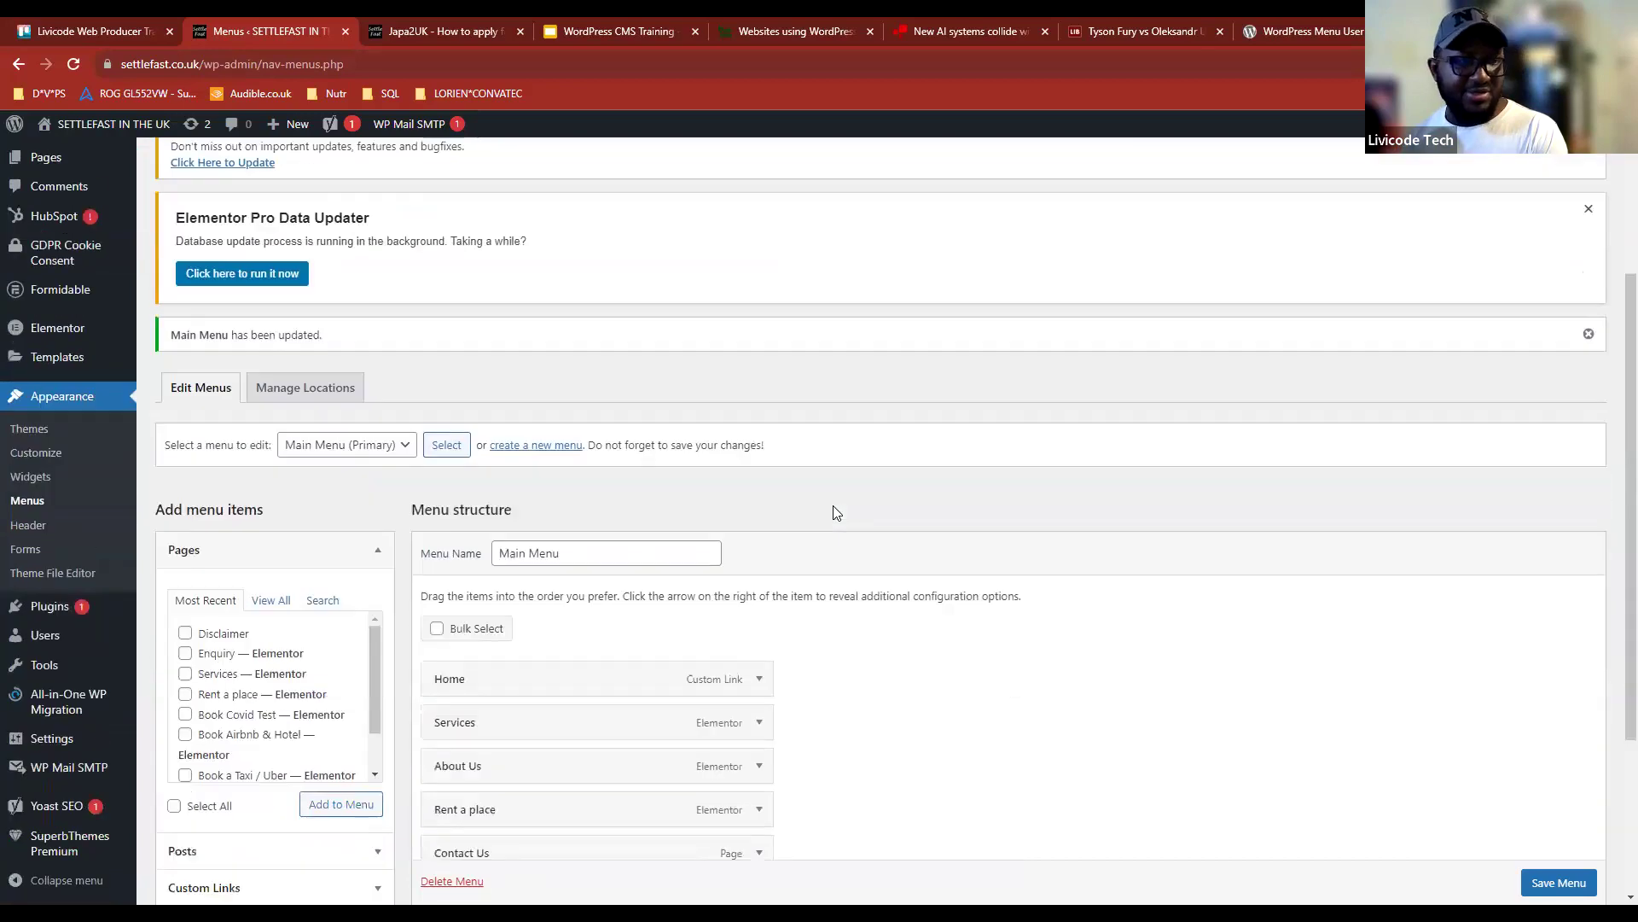
pyautogui.click(573, 26)
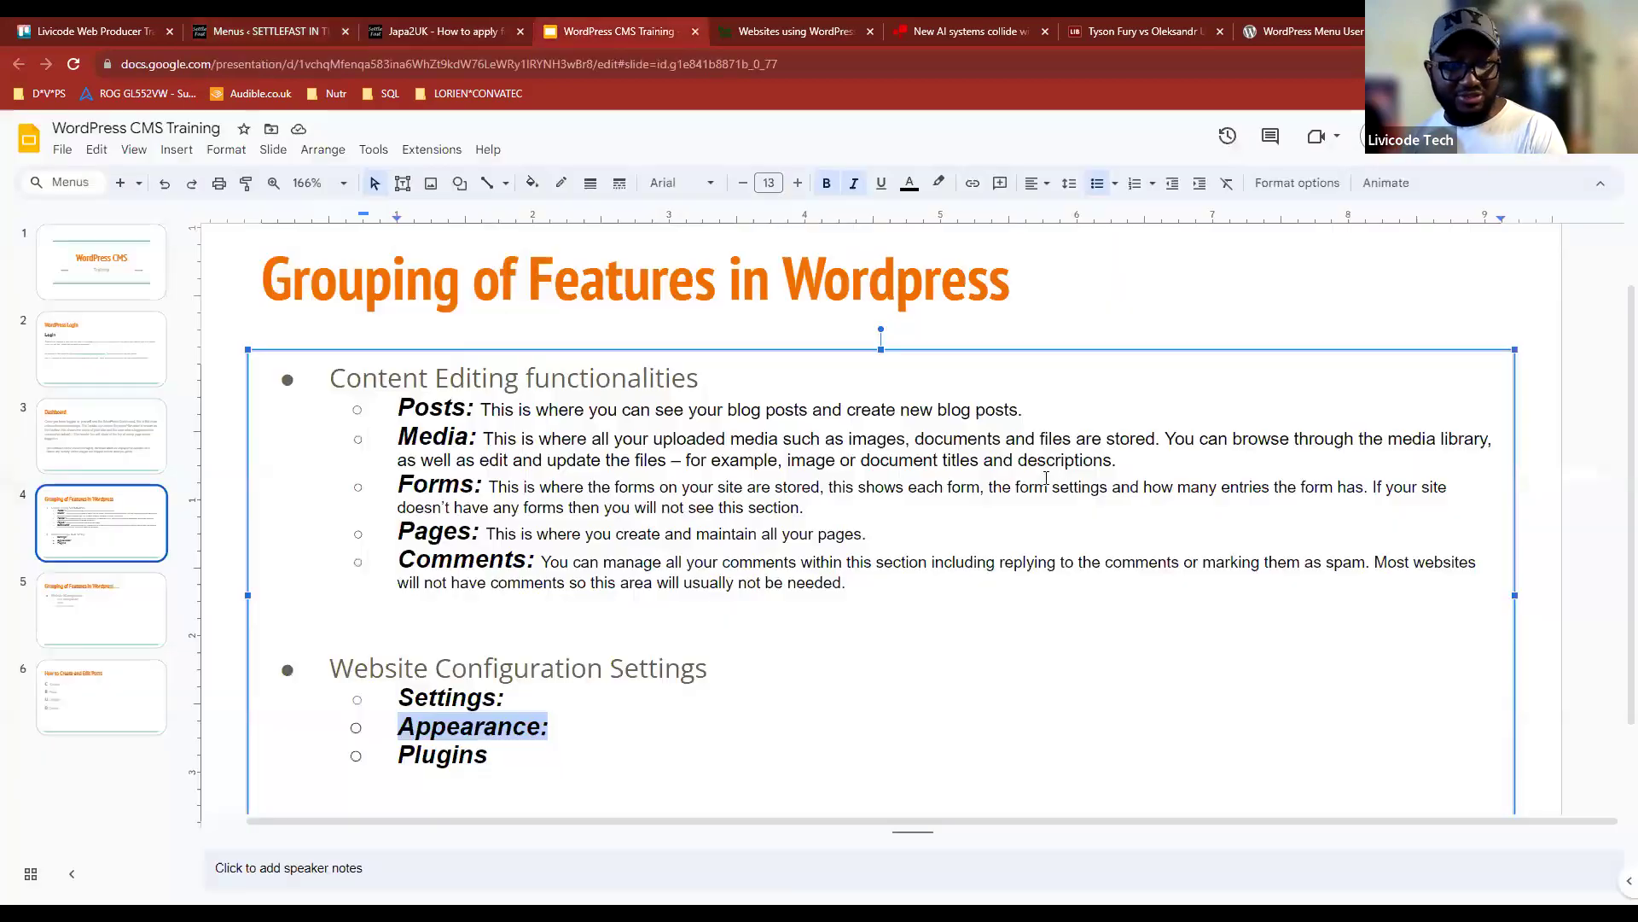
pyautogui.click(505, 759)
pyautogui.doubleClick(468, 755)
pyautogui.click(265, 31)
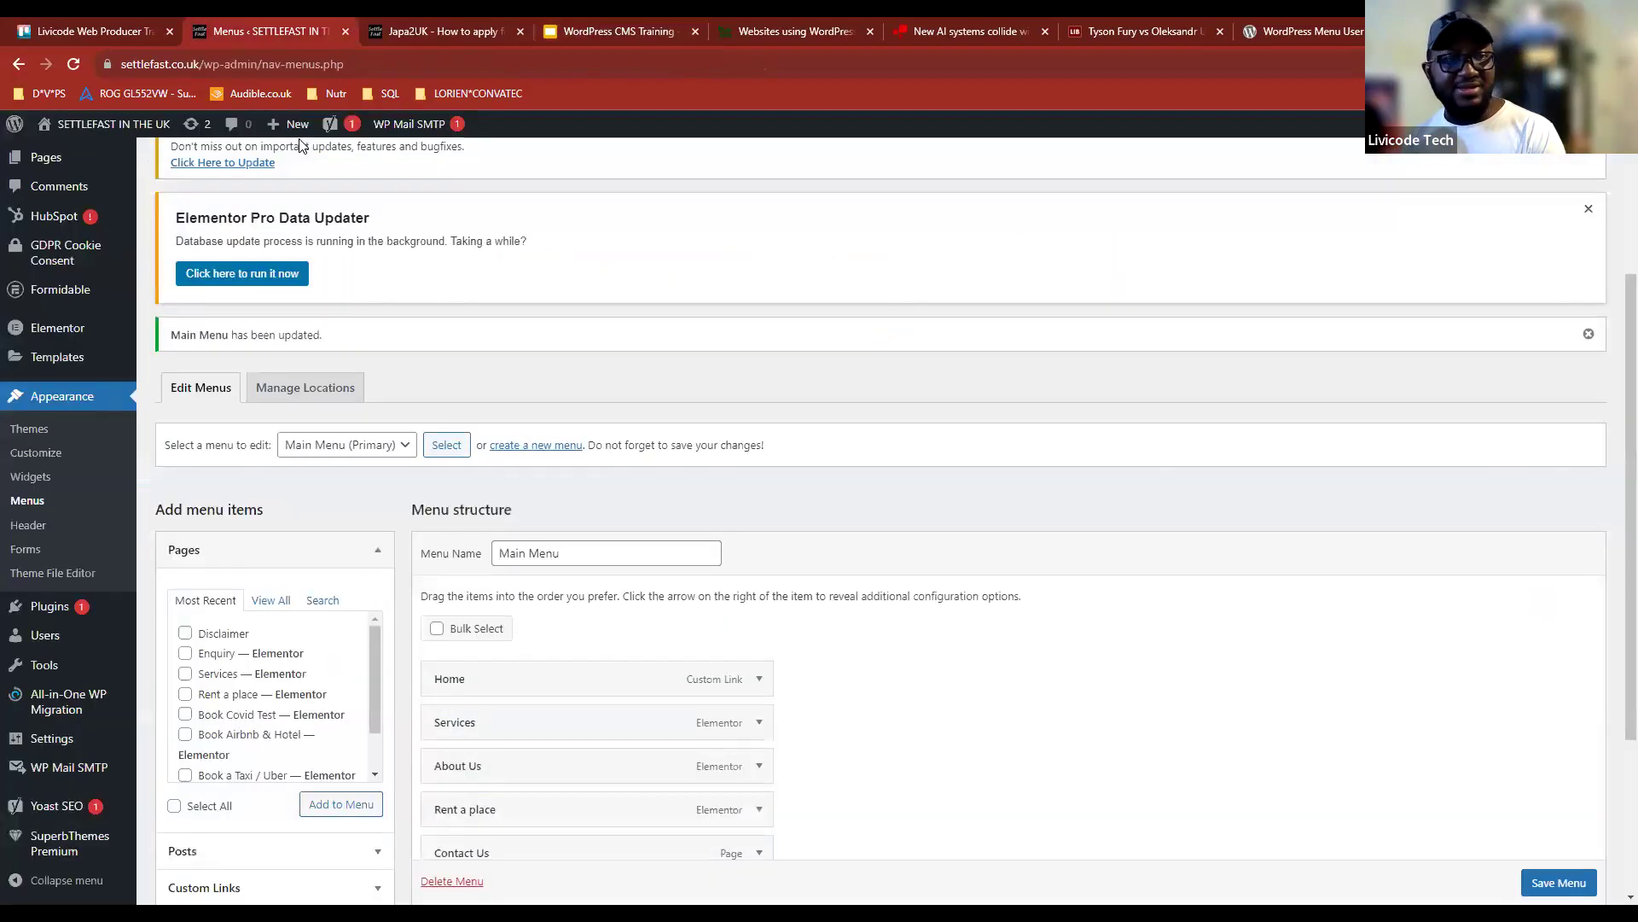
# Step: Open Installed Plugins and scroll through all 32 plugins, ending back at the top
pyautogui.click(47, 612)
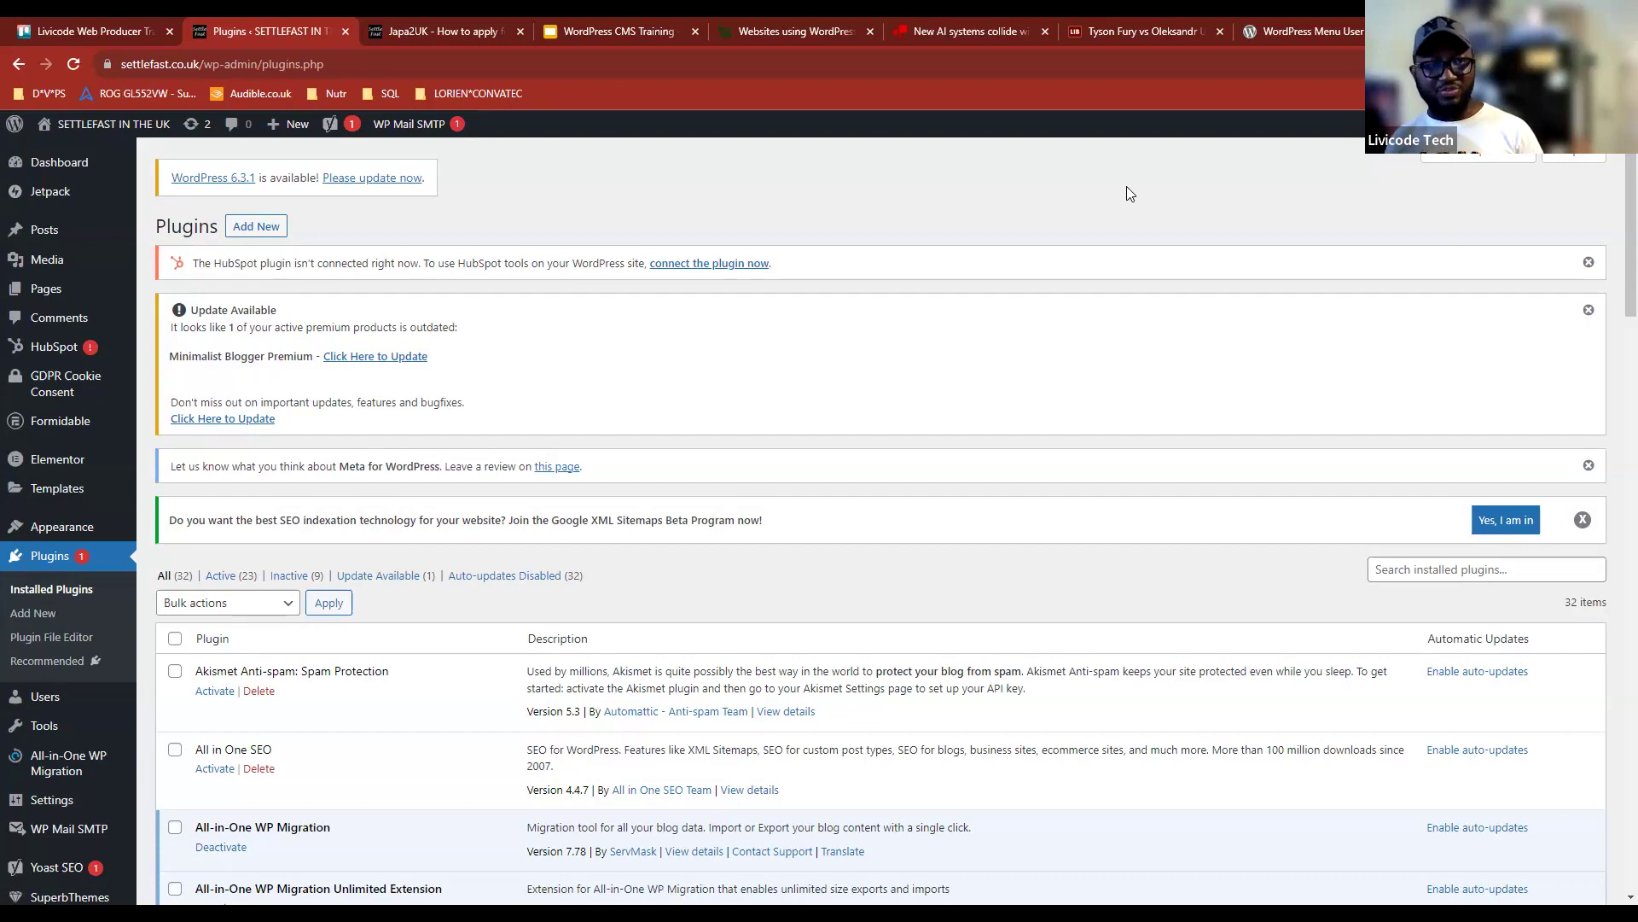
pyautogui.scroll(-5, 1082, 452)
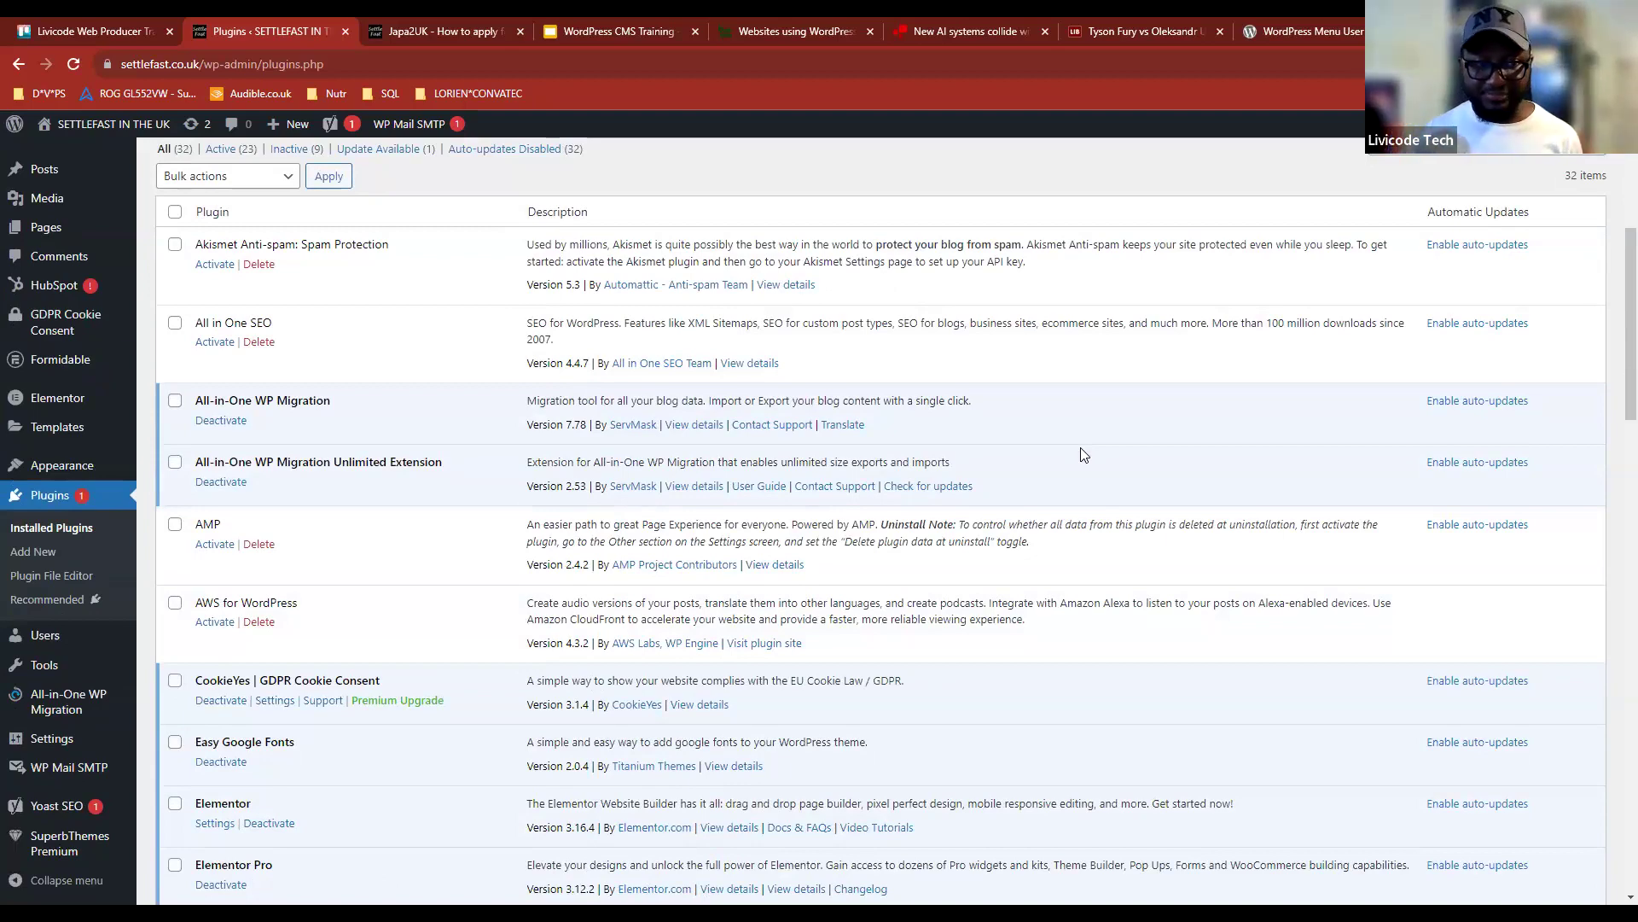
pyautogui.scroll(6, 1082, 452)
pyautogui.scroll(-8, 1082, 452)
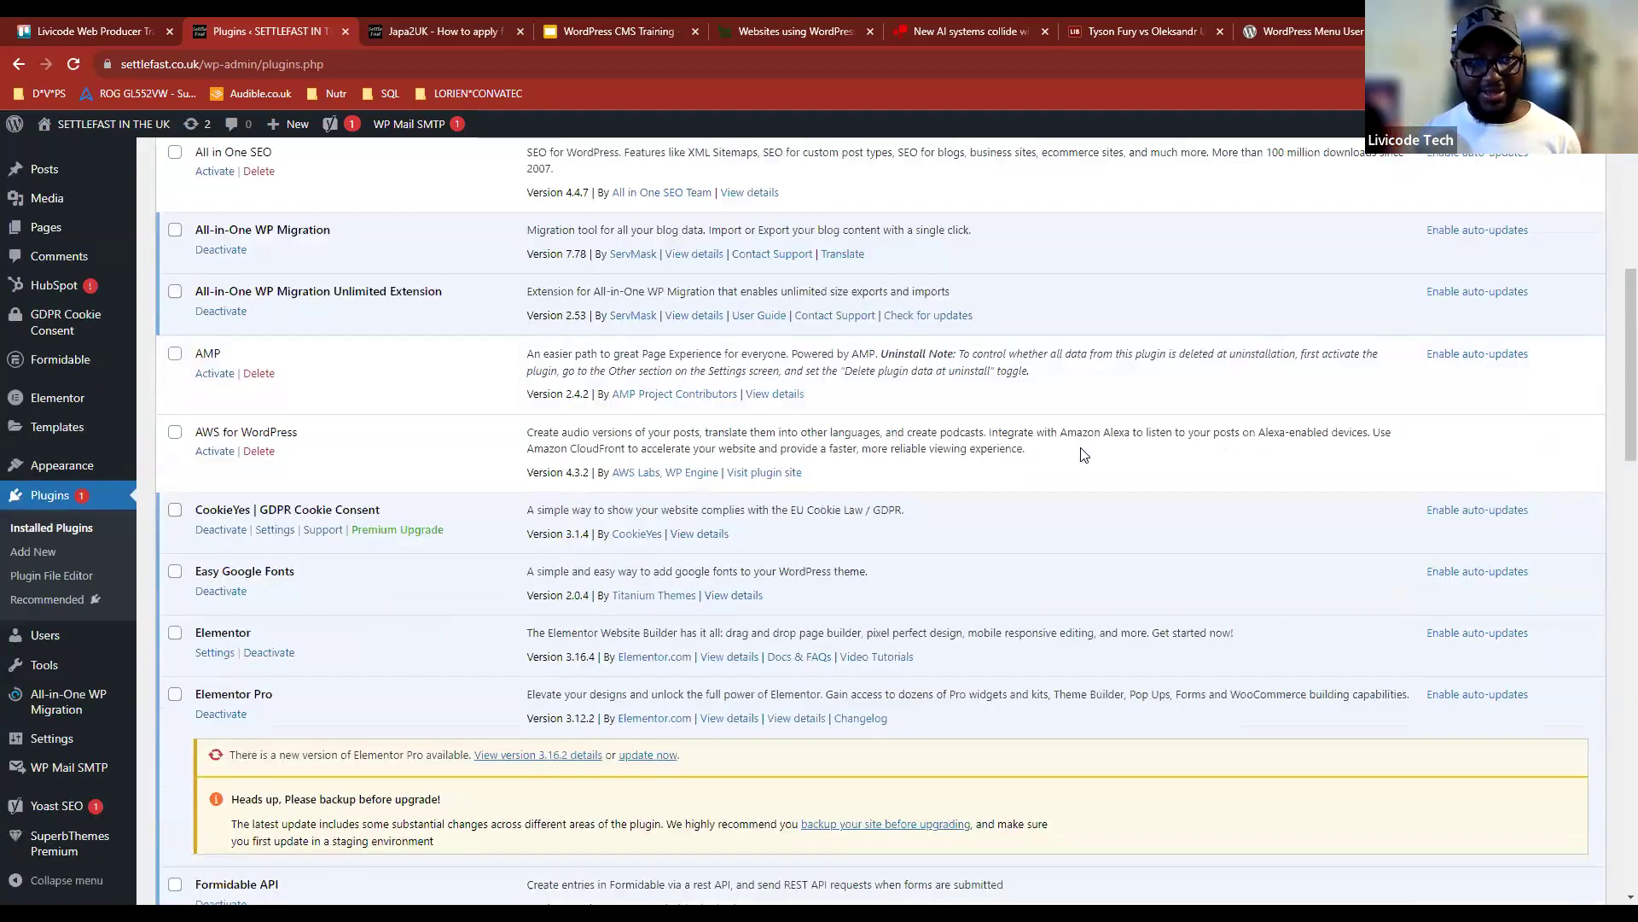
pyautogui.scroll(-11, 1082, 454)
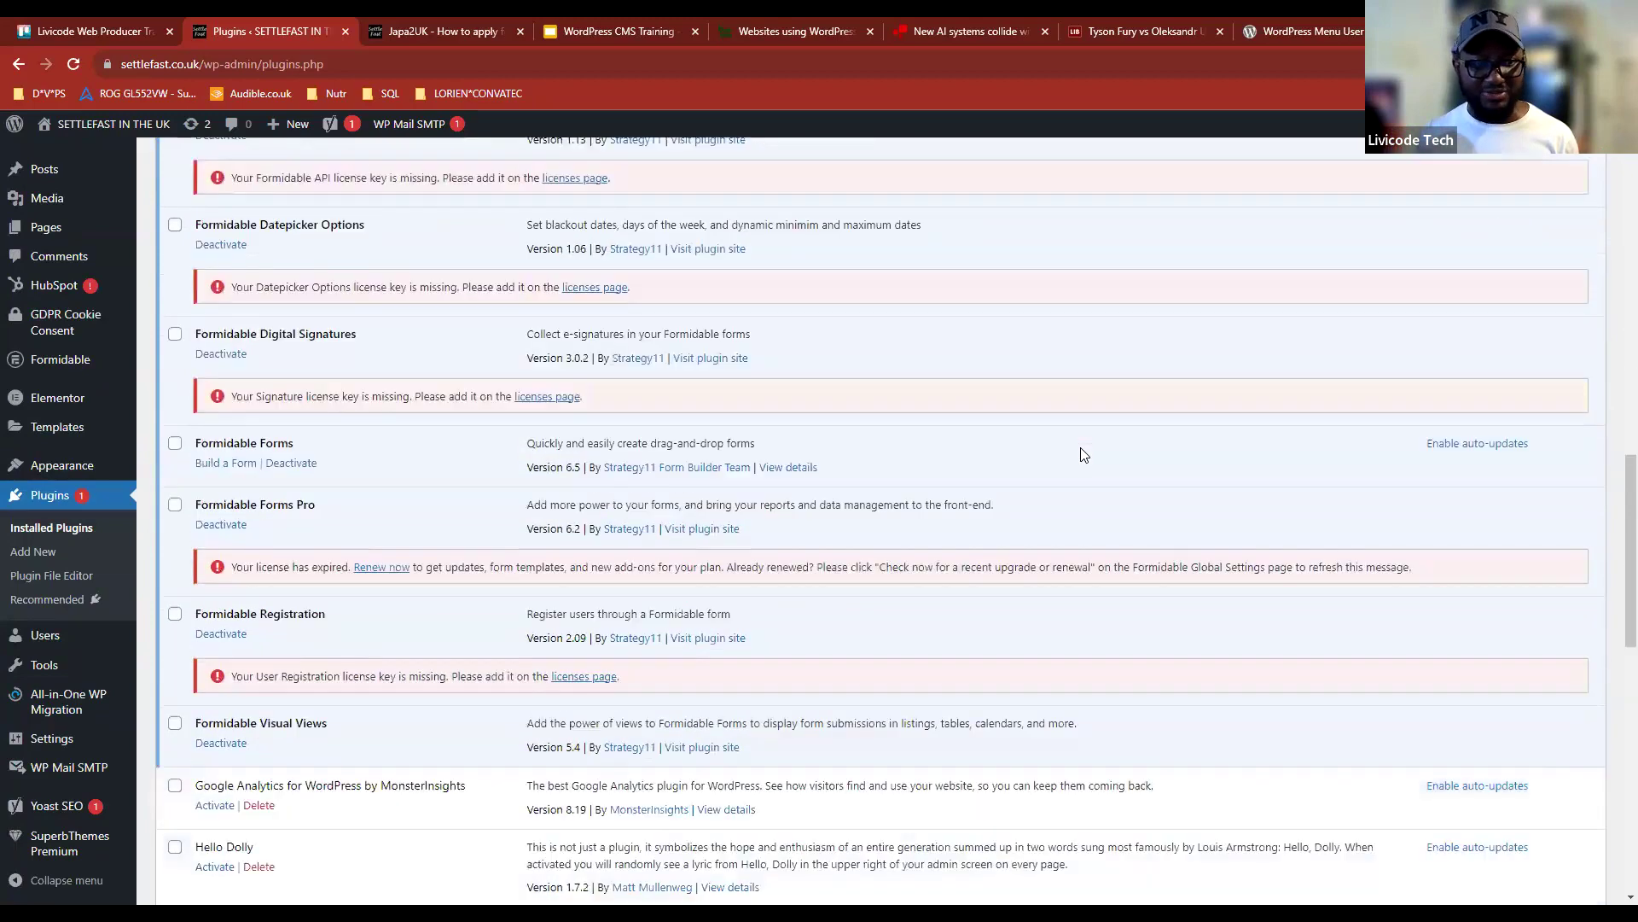
pyautogui.scroll(-5, 1082, 454)
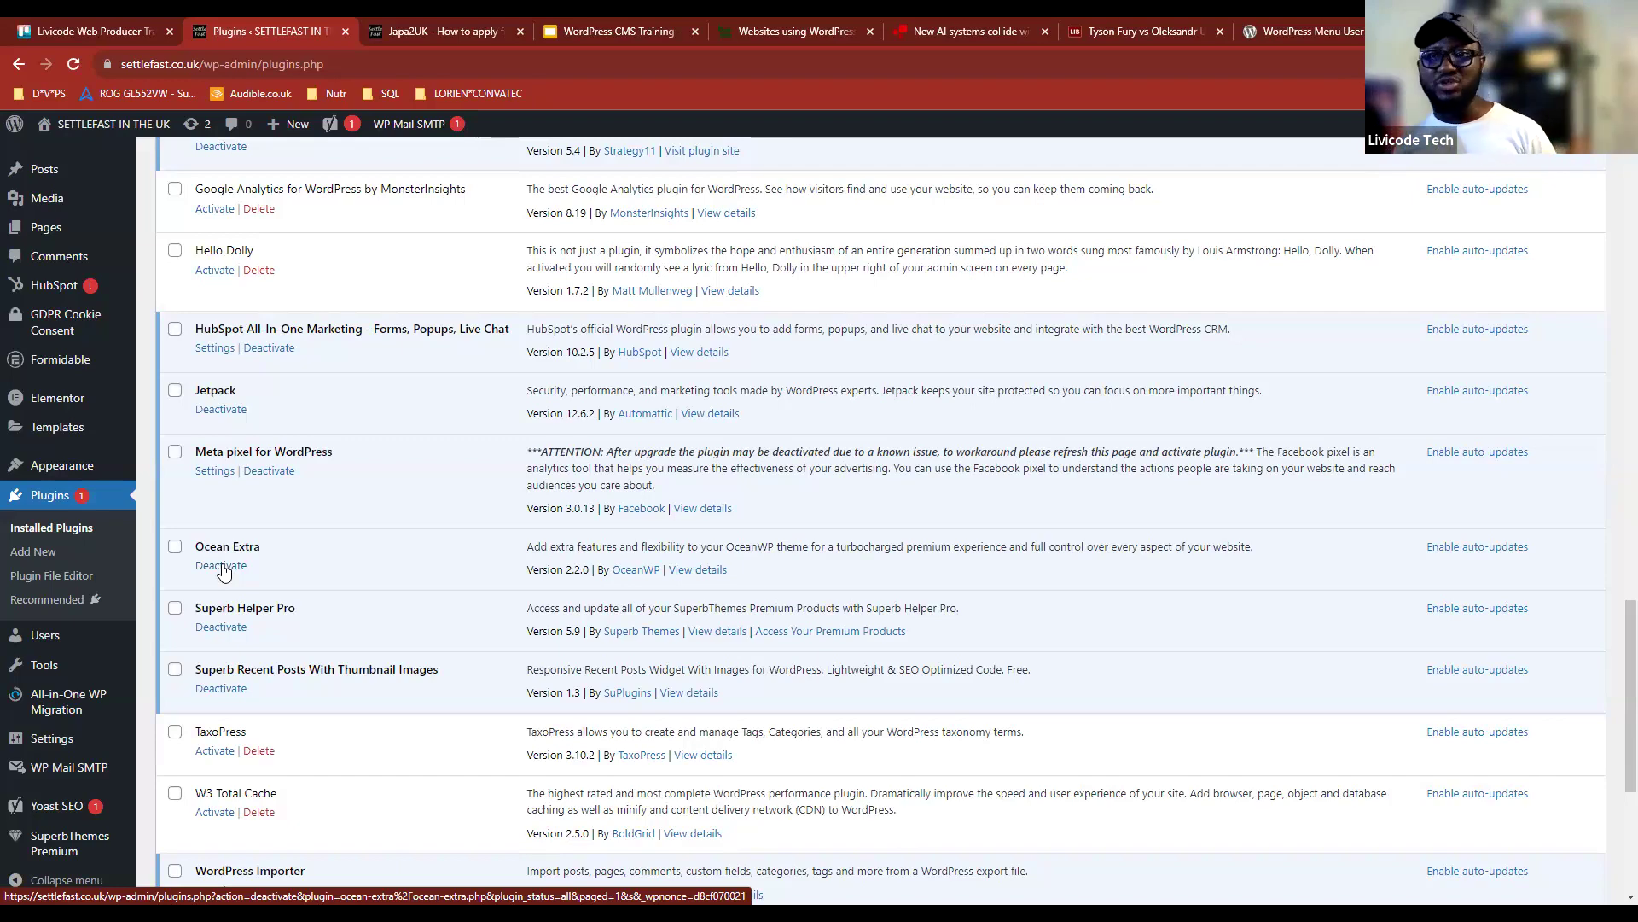
pyautogui.scroll(20, 223, 572)
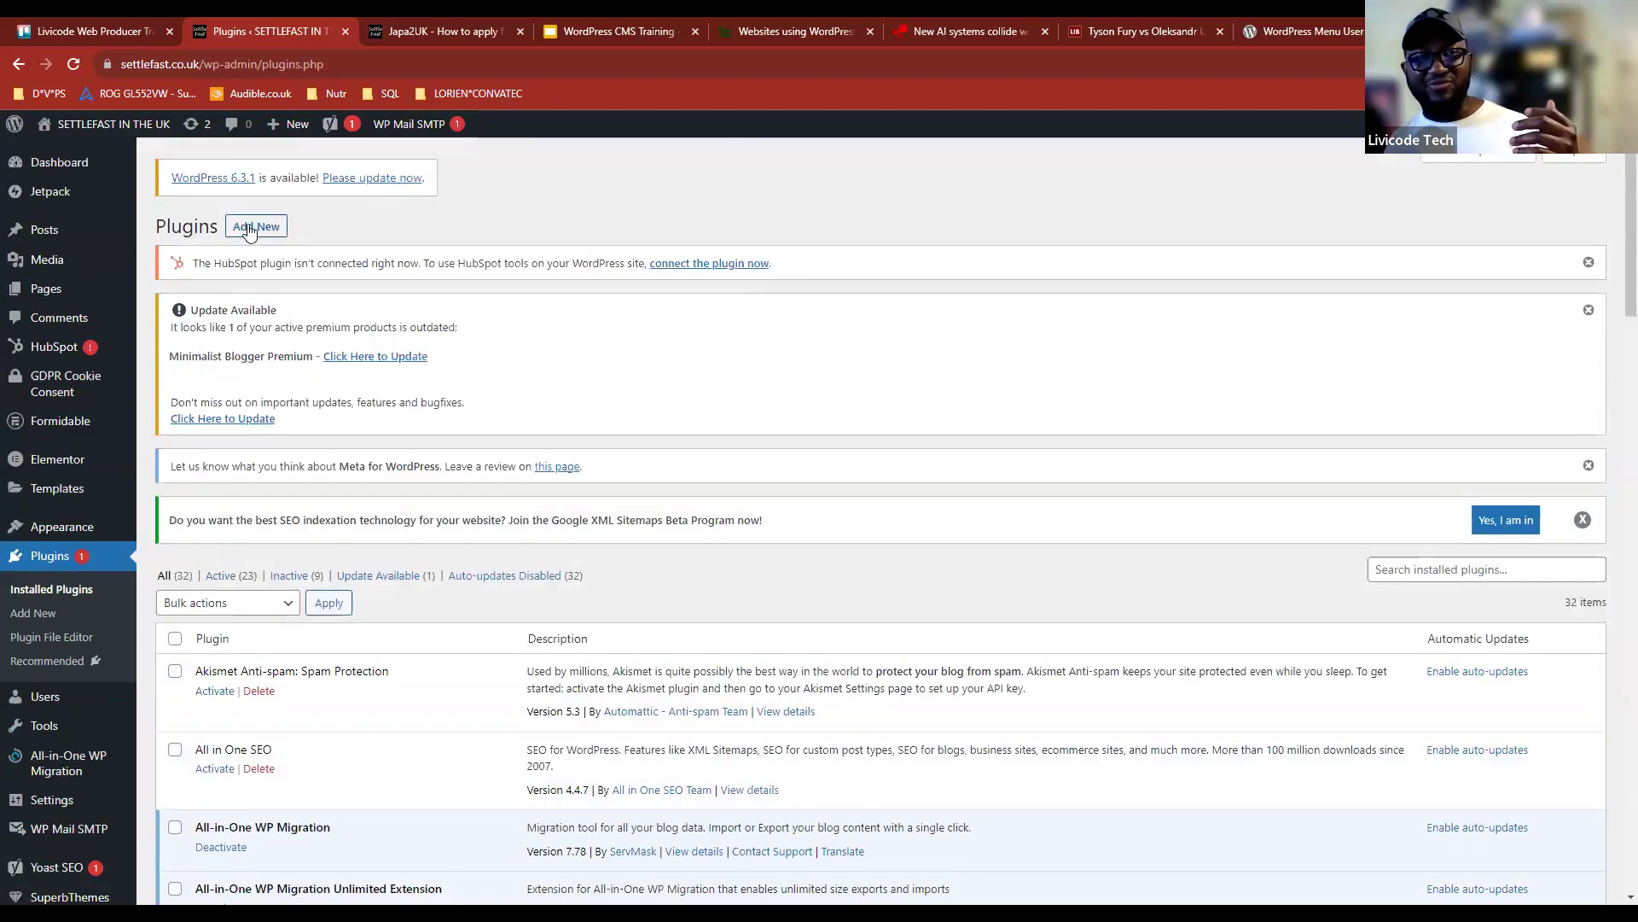
# Step: Open Add Plugins and browse featured plugins such as Classic Editor, Akismet and Jetpack
pyautogui.click(248, 227)
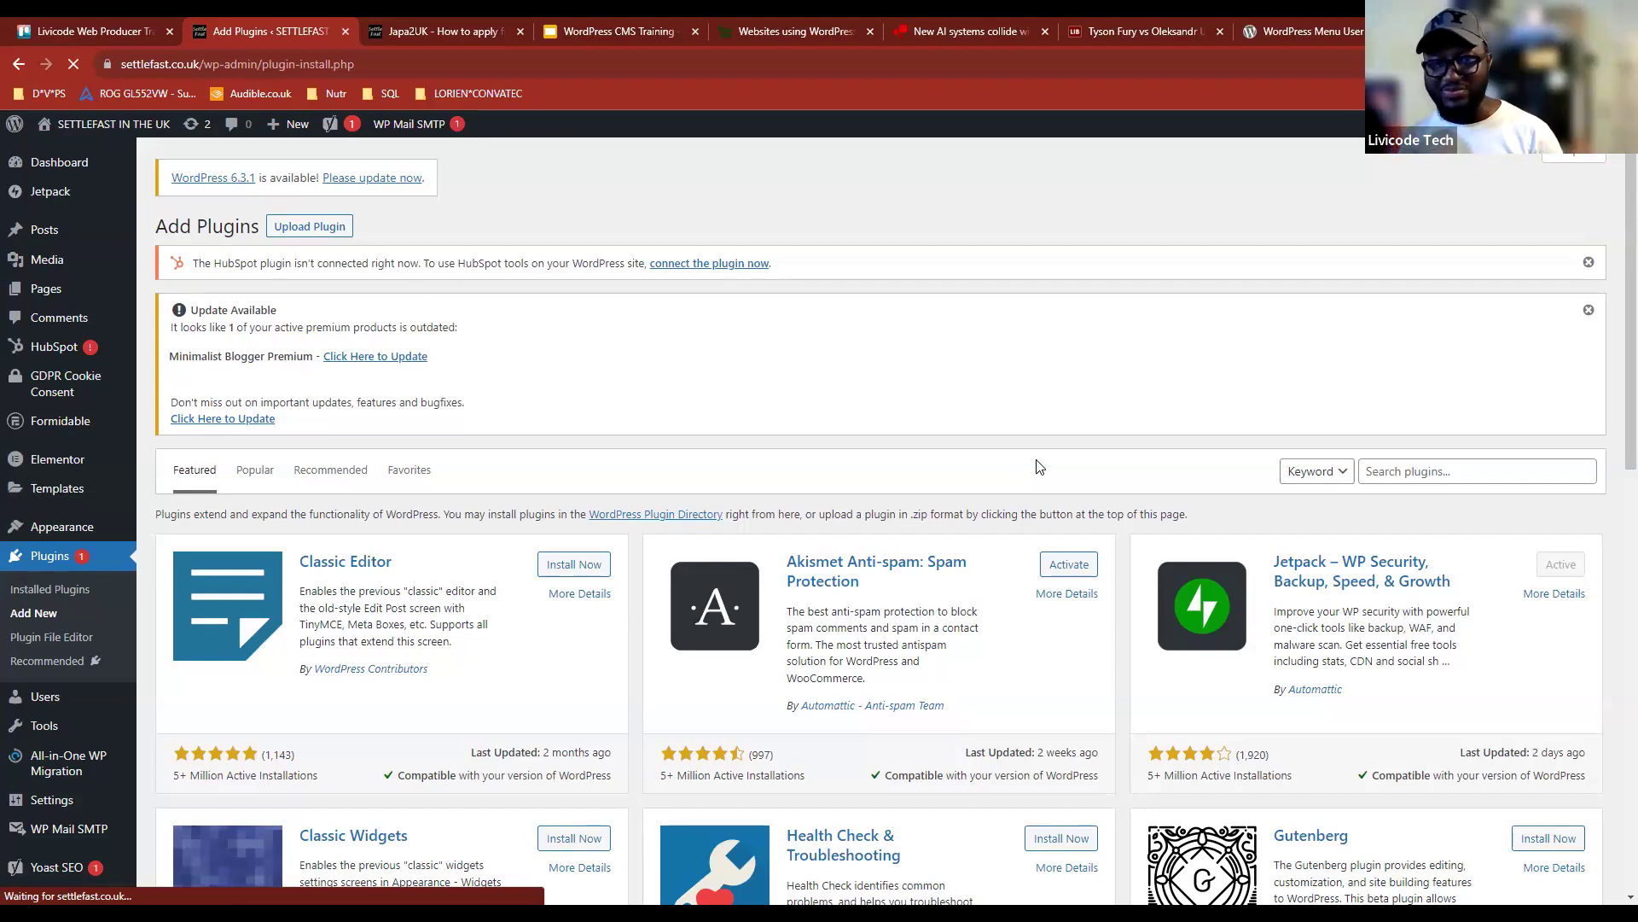
pyautogui.scroll(-2, 1040, 467)
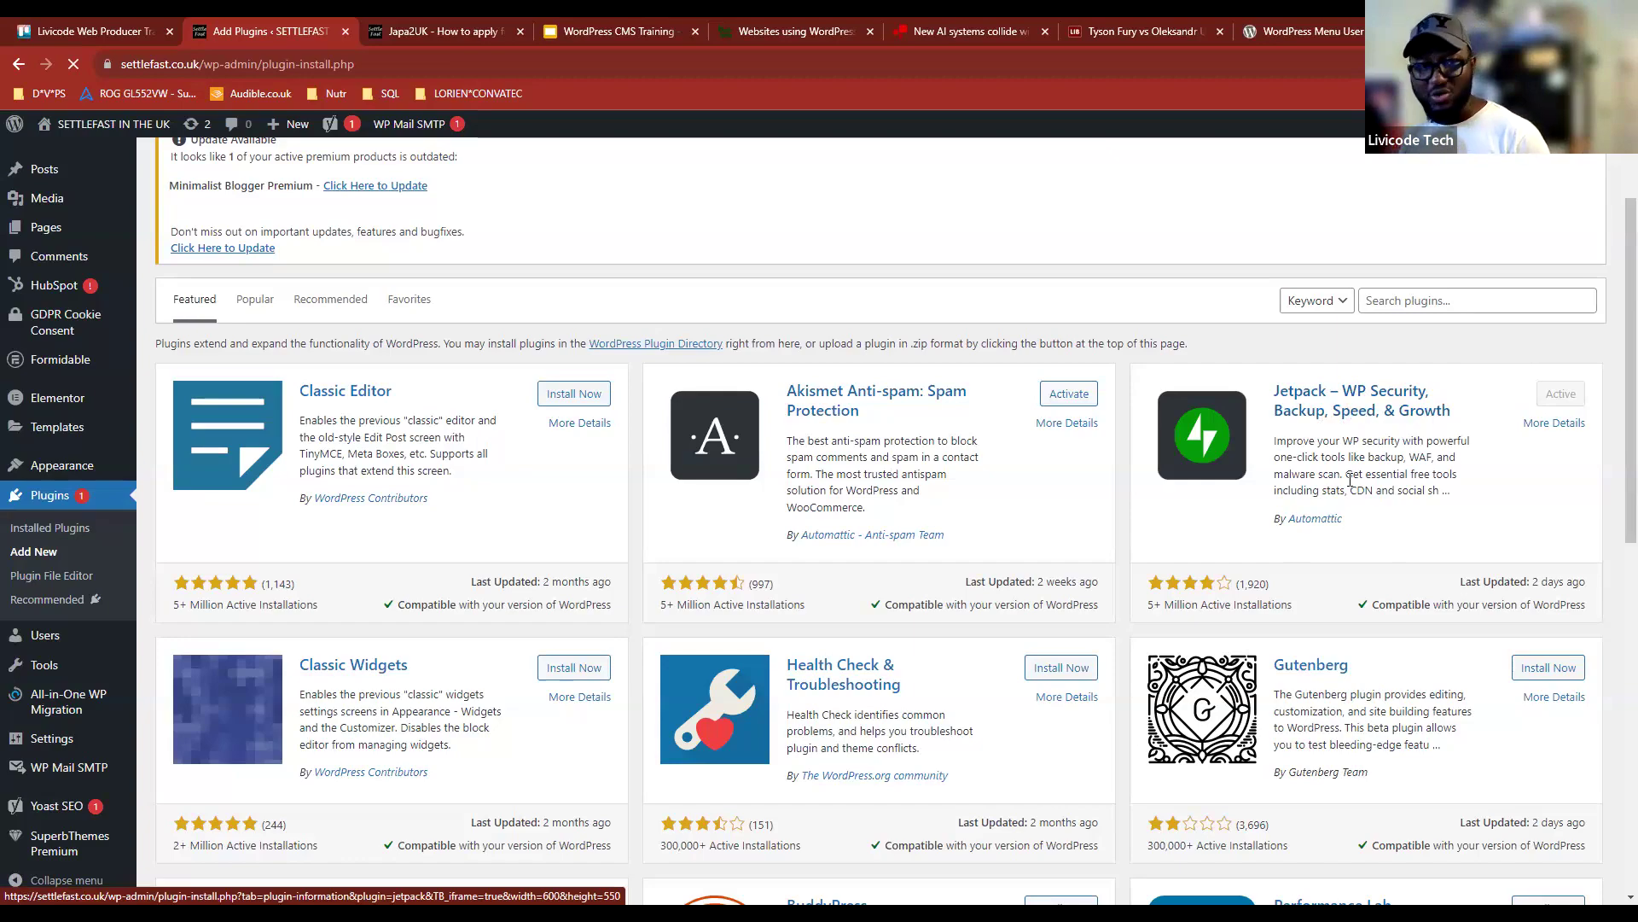
pyautogui.scroll(-7, 1352, 443)
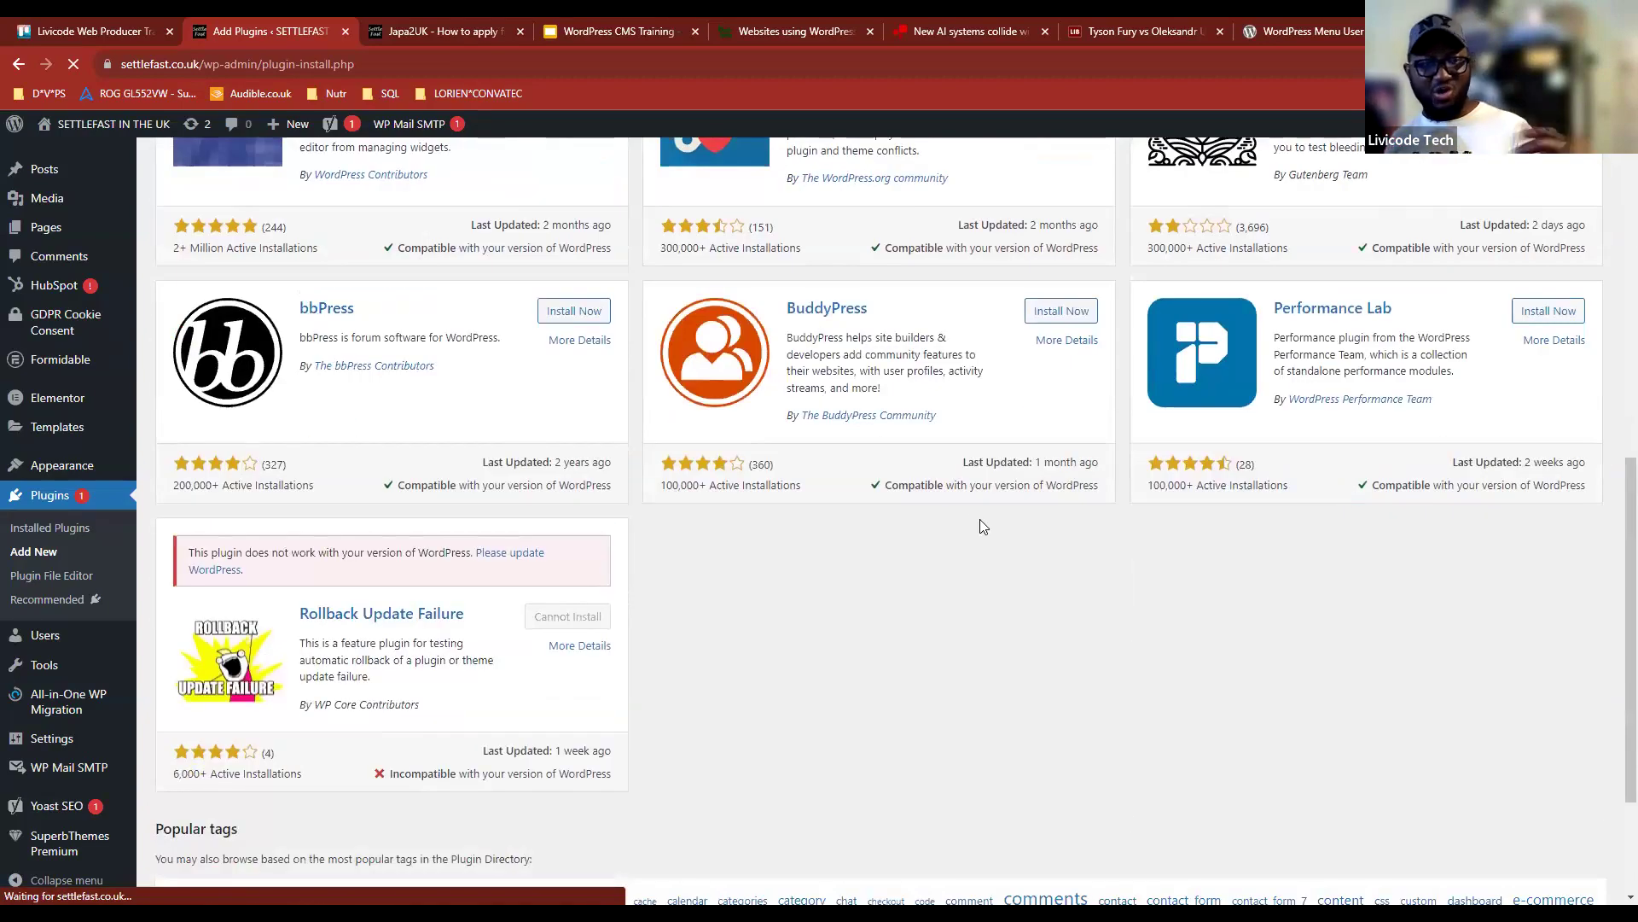
pyautogui.scroll(-4, 982, 525)
pyautogui.scroll(7, 1037, 567)
pyautogui.scroll(5, 1040, 570)
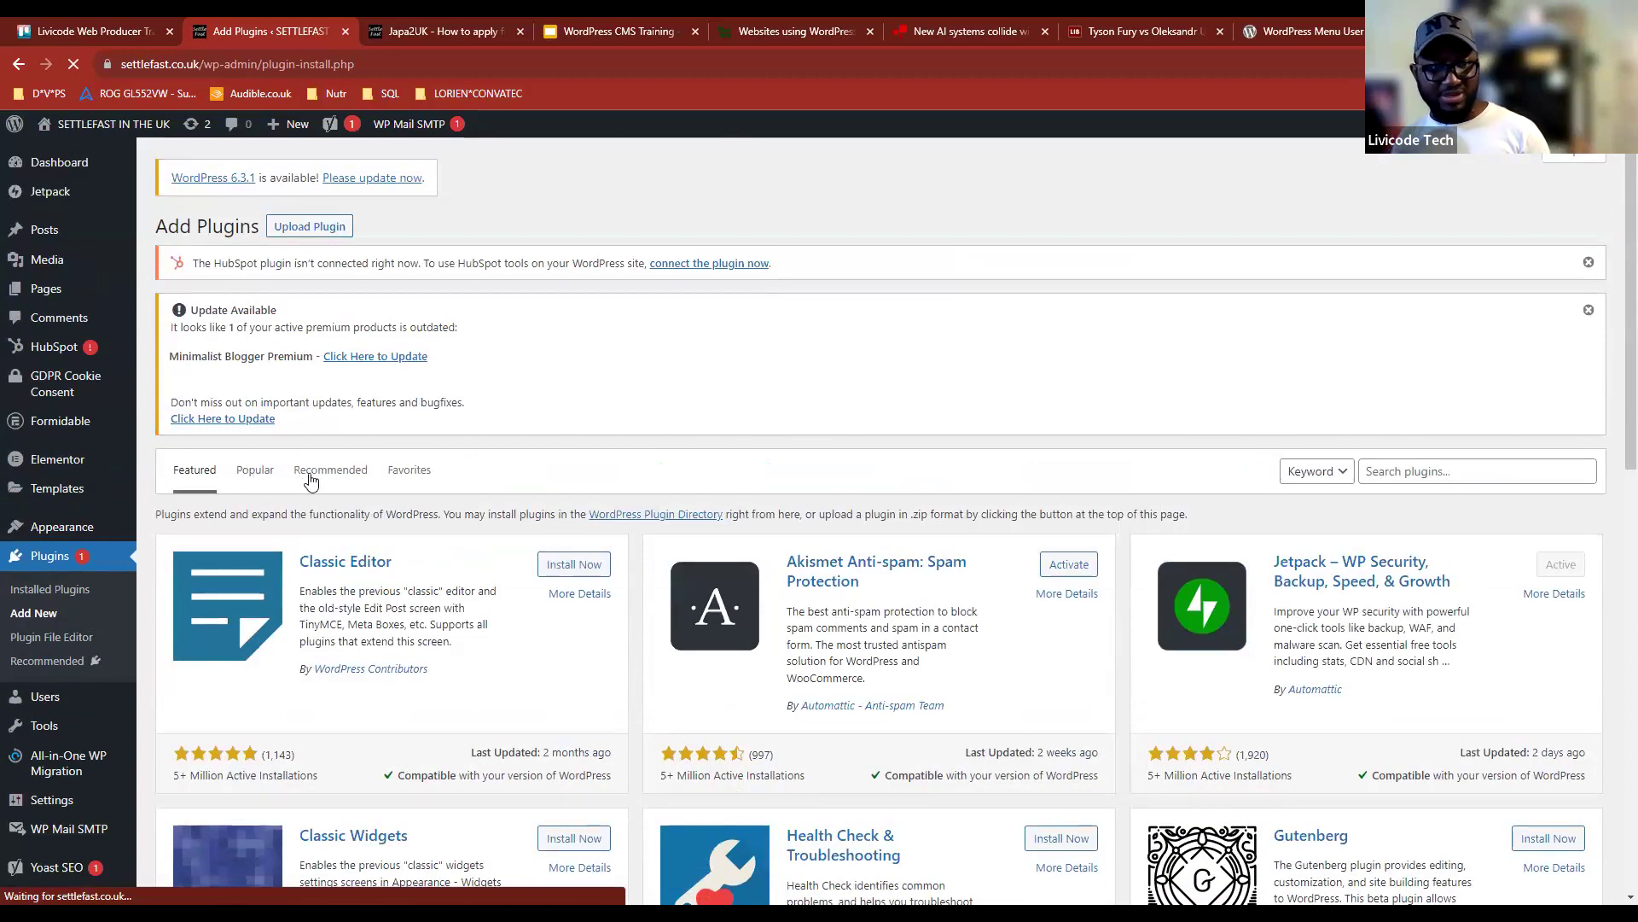
pyautogui.click(258, 475)
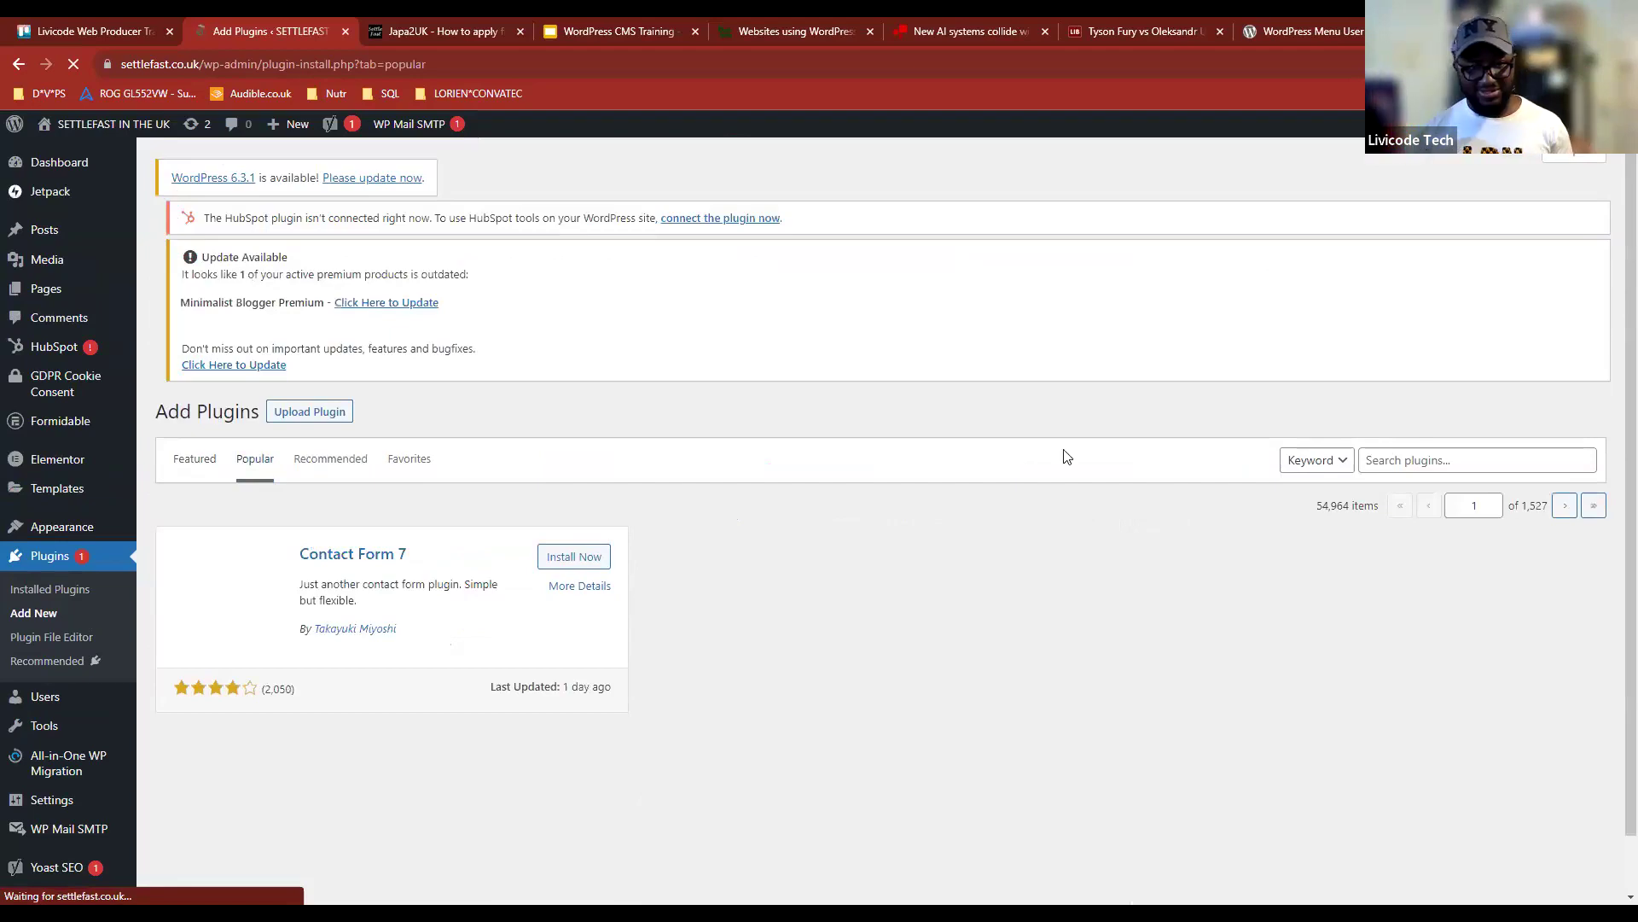
pyautogui.scroll(-1, 1041, 457)
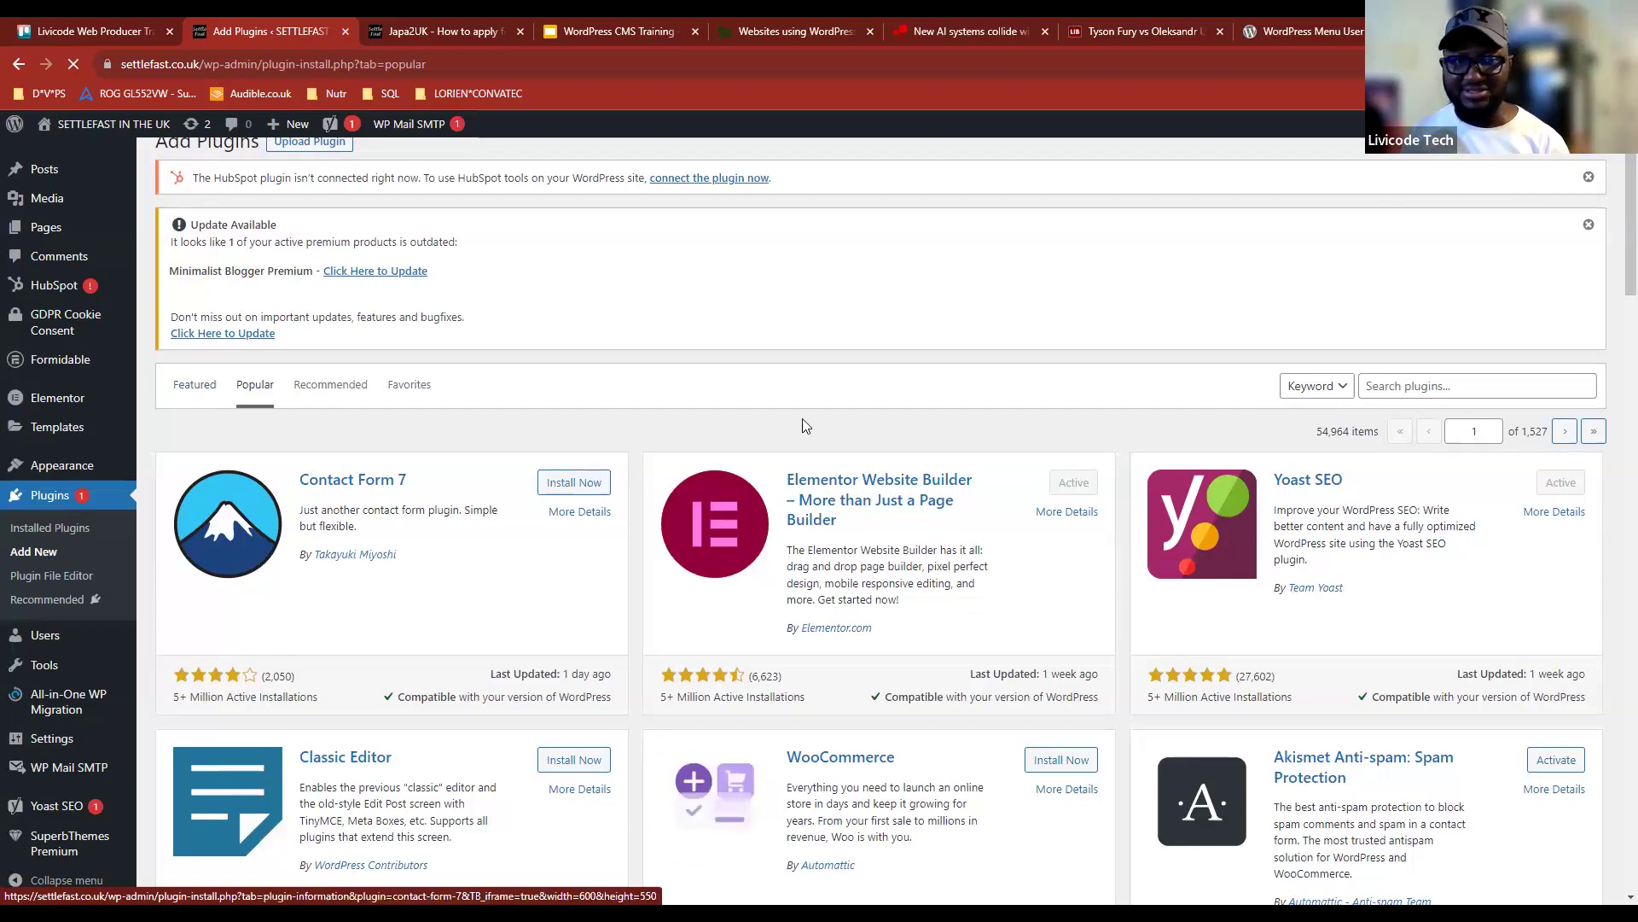
pyautogui.scroll(-4, 805, 426)
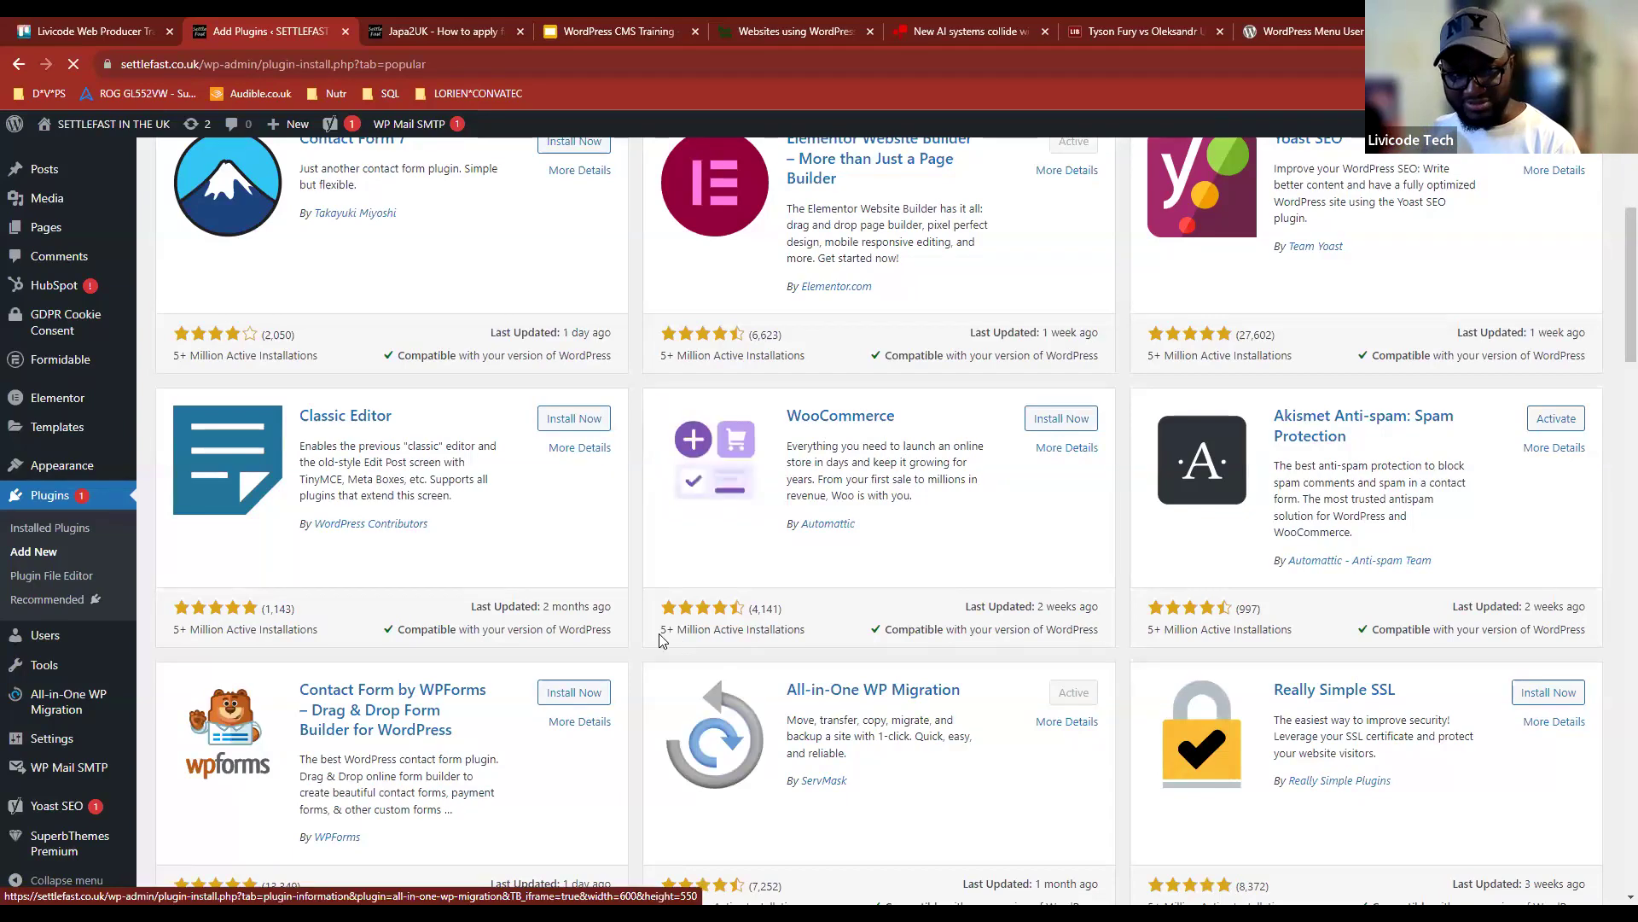
# Step: Review the WooCommerce and Yoast SEO plugin cards, highlighting their ratings and update dates
pyautogui.moveTo(660, 636); pyautogui.dragTo(808, 645)
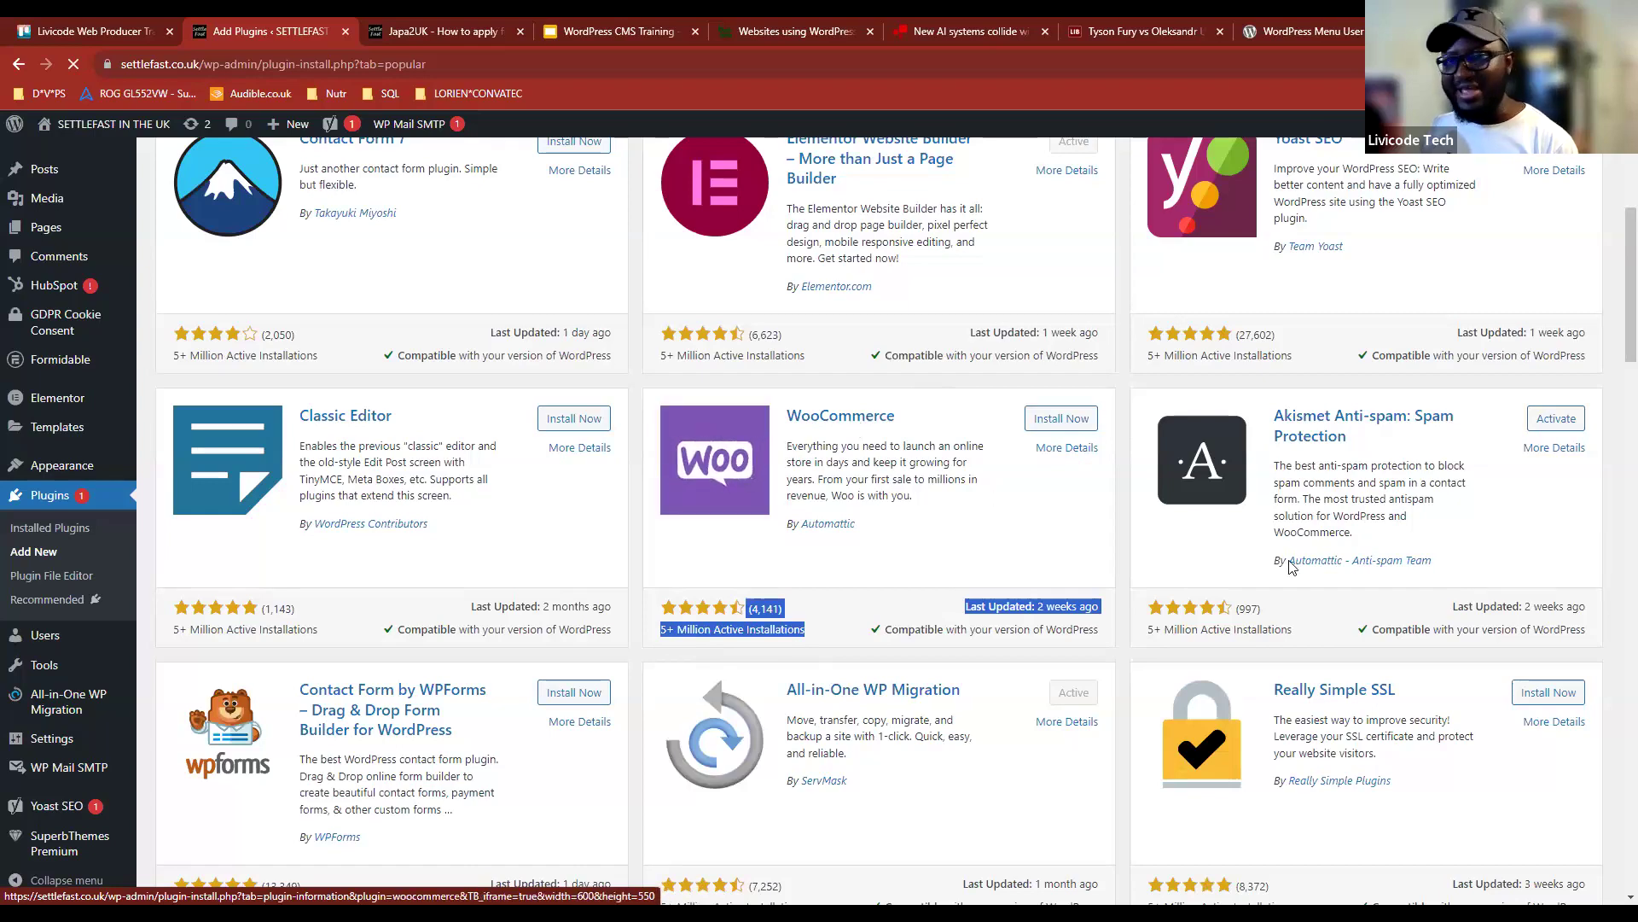
pyautogui.scroll(5, 1417, 463)
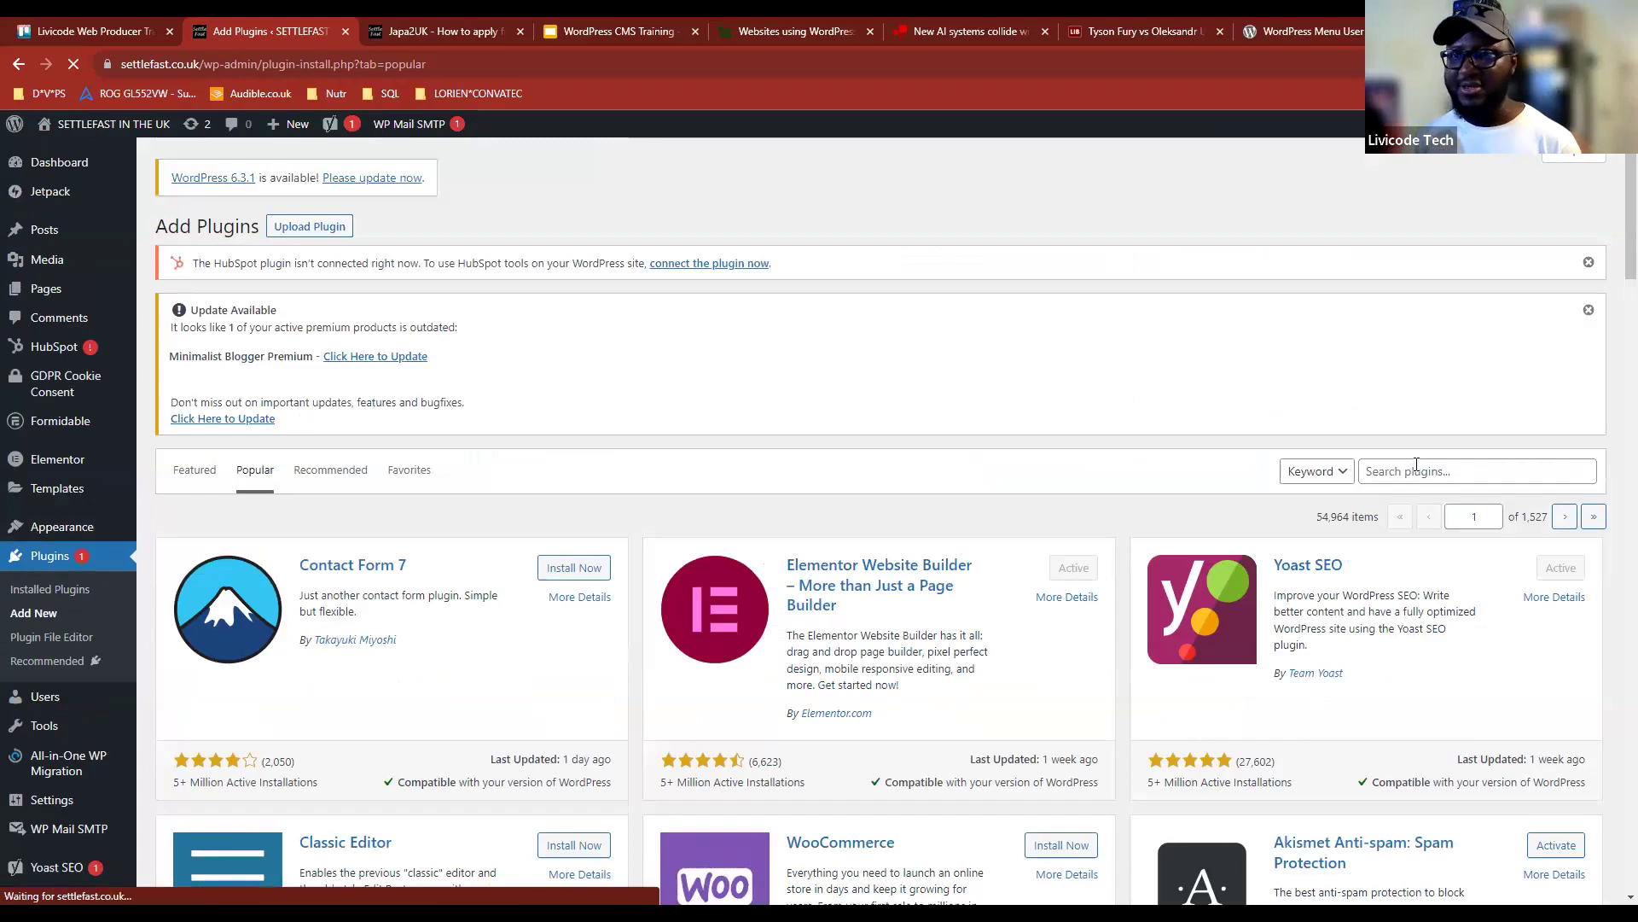
pyautogui.scroll(-5, 1416, 464)
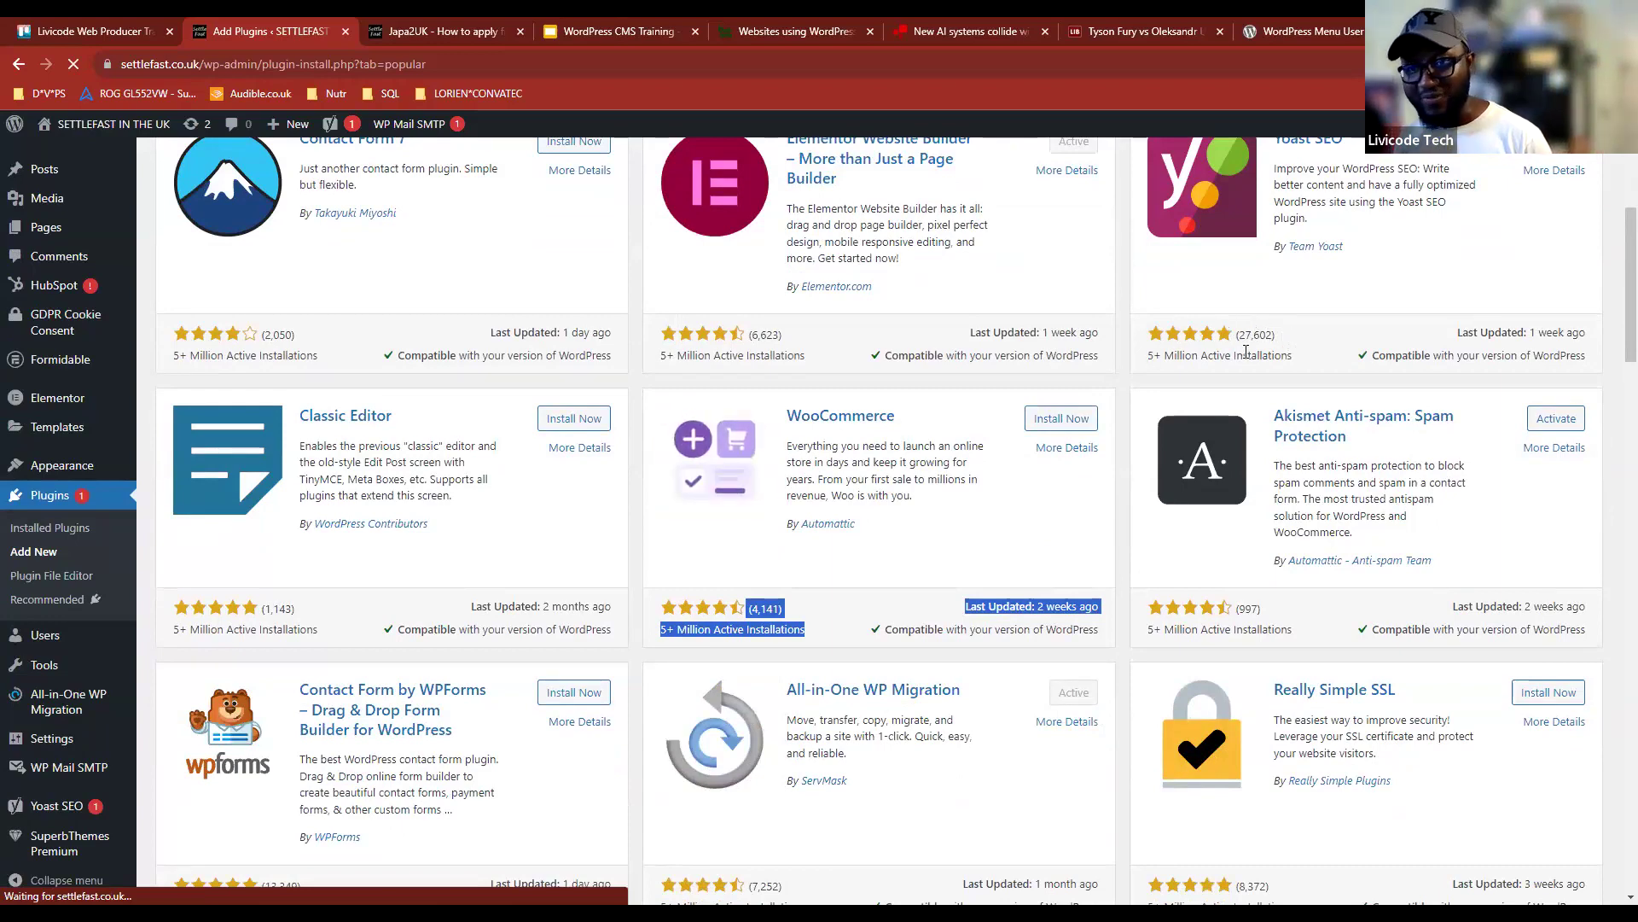
pyautogui.moveTo(1246, 352); pyautogui.dragTo(1237, 335)
pyautogui.scroll(1, 1254, 170)
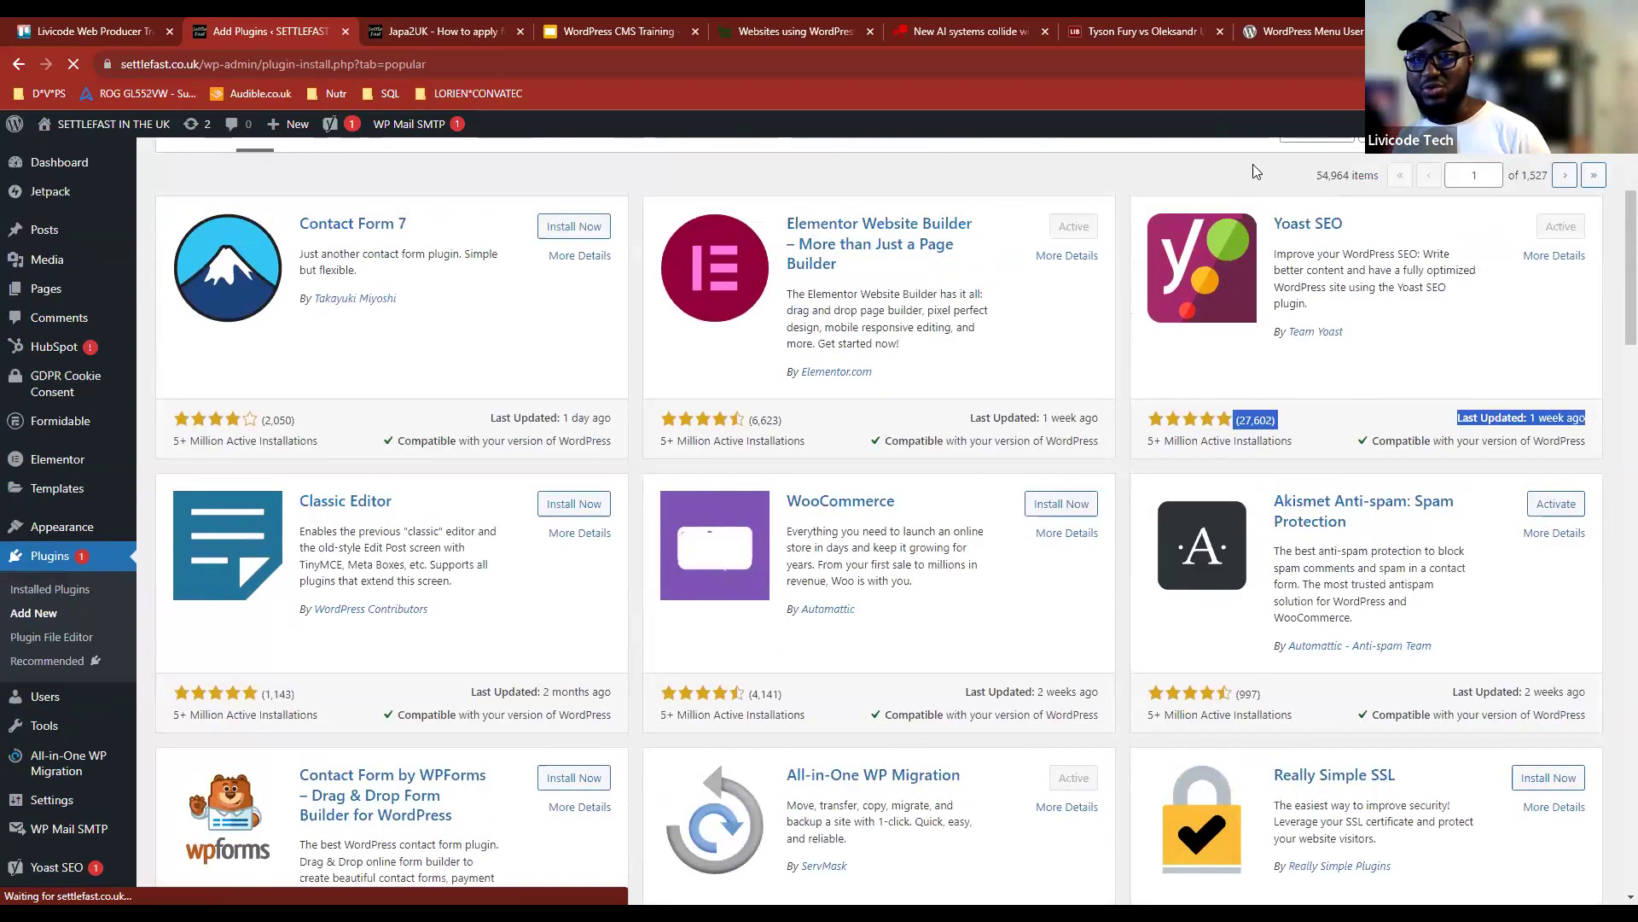
pyautogui.click(1289, 213)
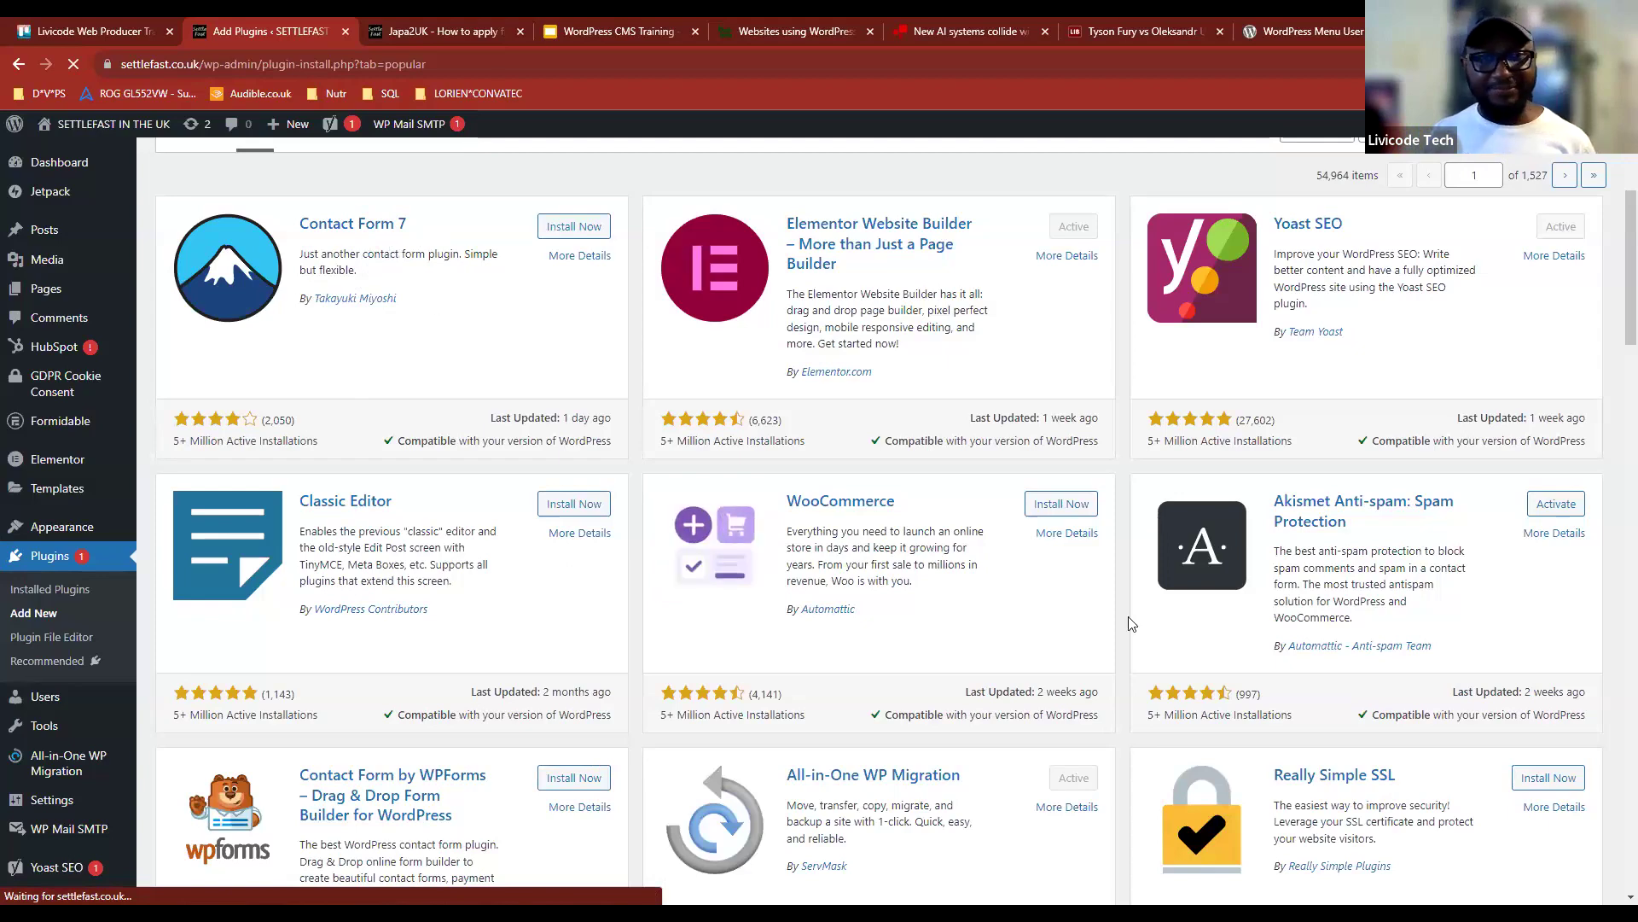
pyautogui.scroll(-5, 1132, 621)
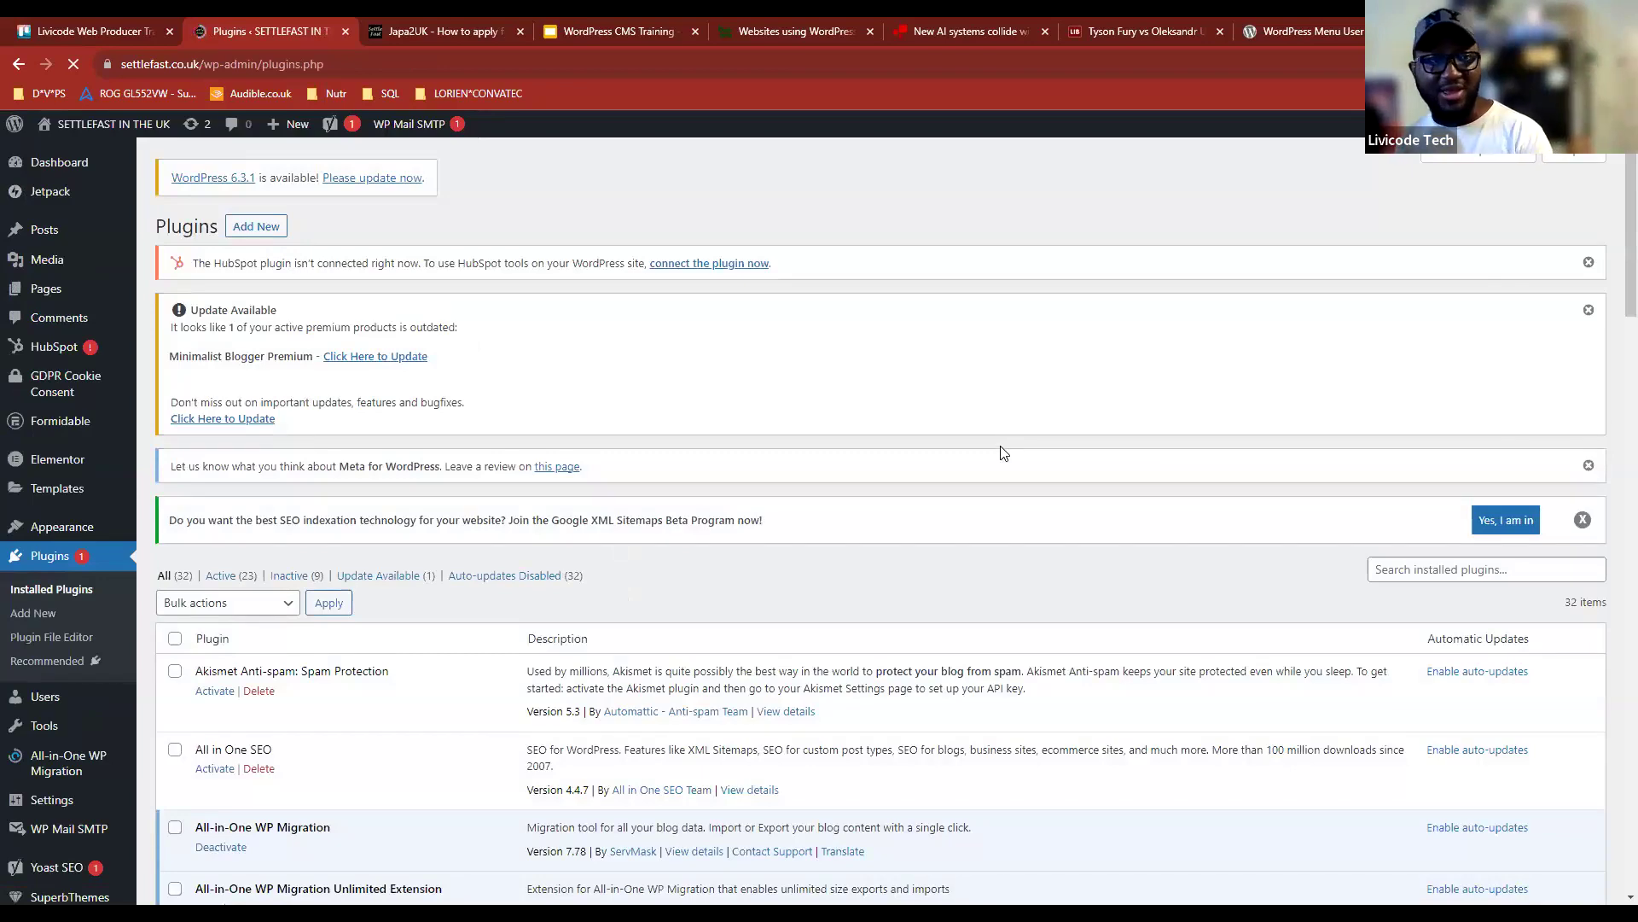
pyautogui.scroll(-12, 1003, 453)
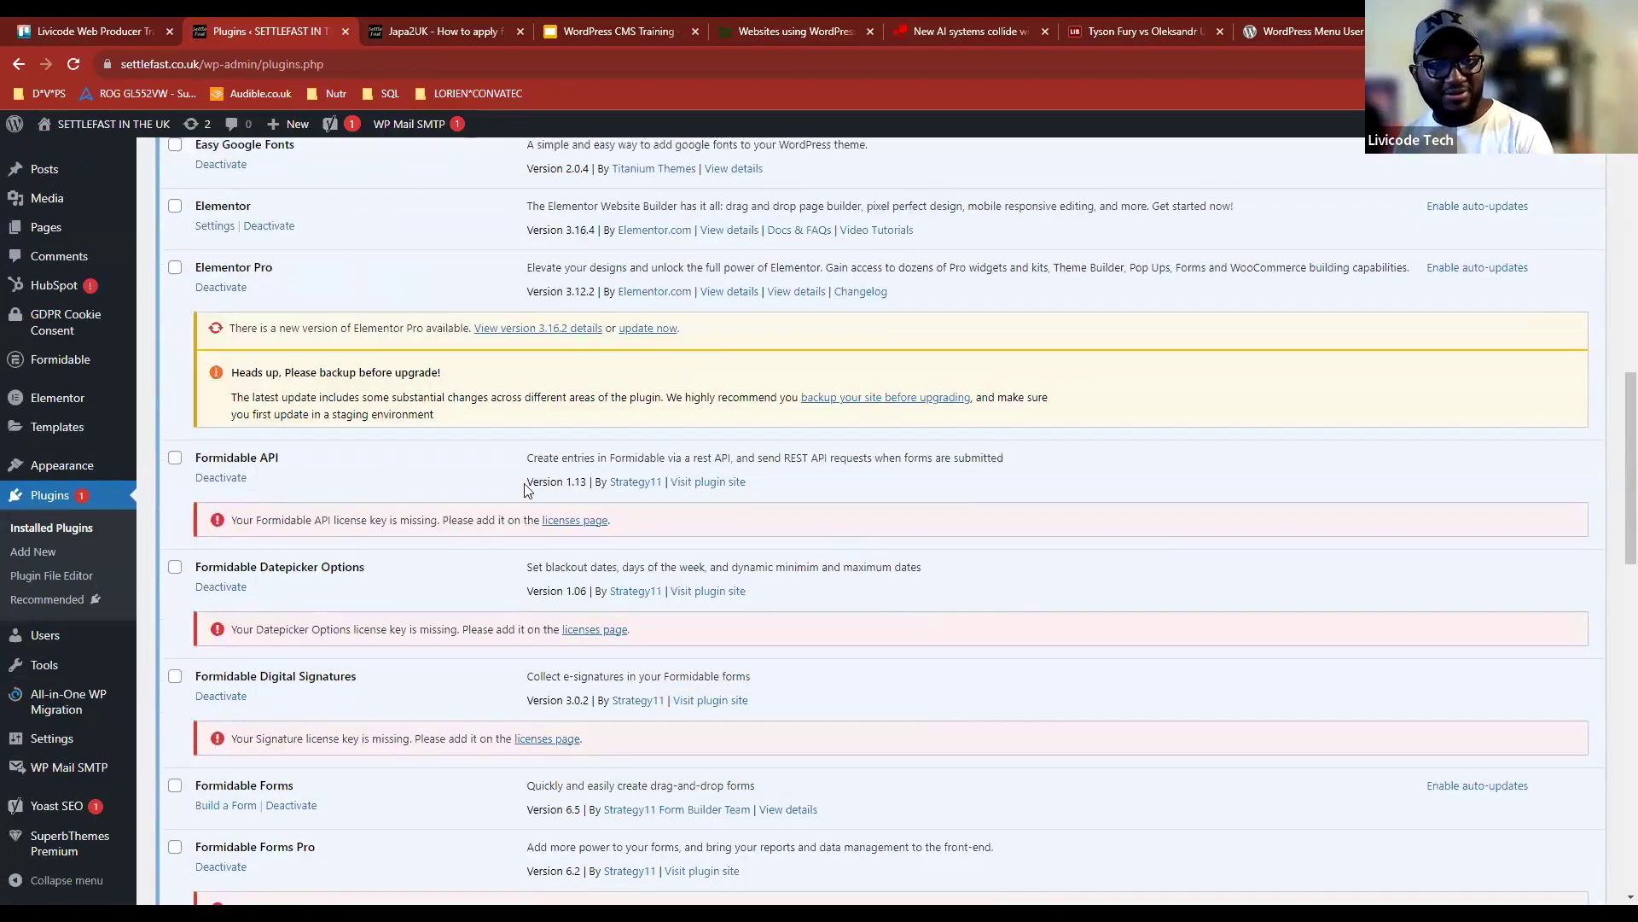
pyautogui.scroll(1, 491, 388)
pyautogui.scroll(4, 510, 307)
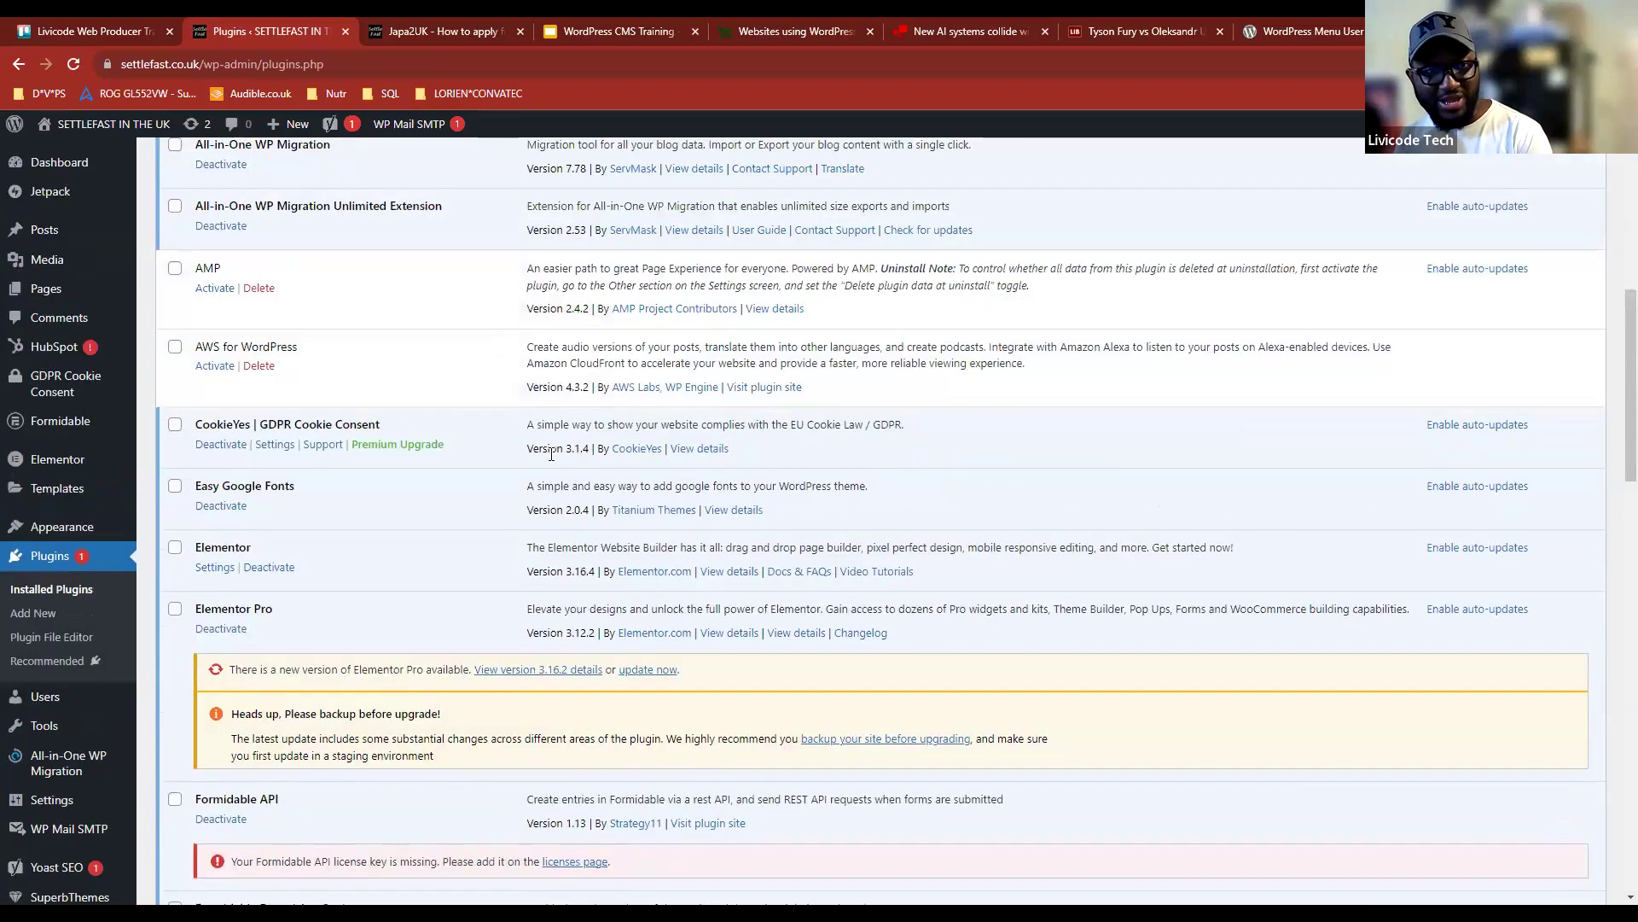
pyautogui.scroll(3, 552, 454)
pyautogui.scroll(-7, 552, 454)
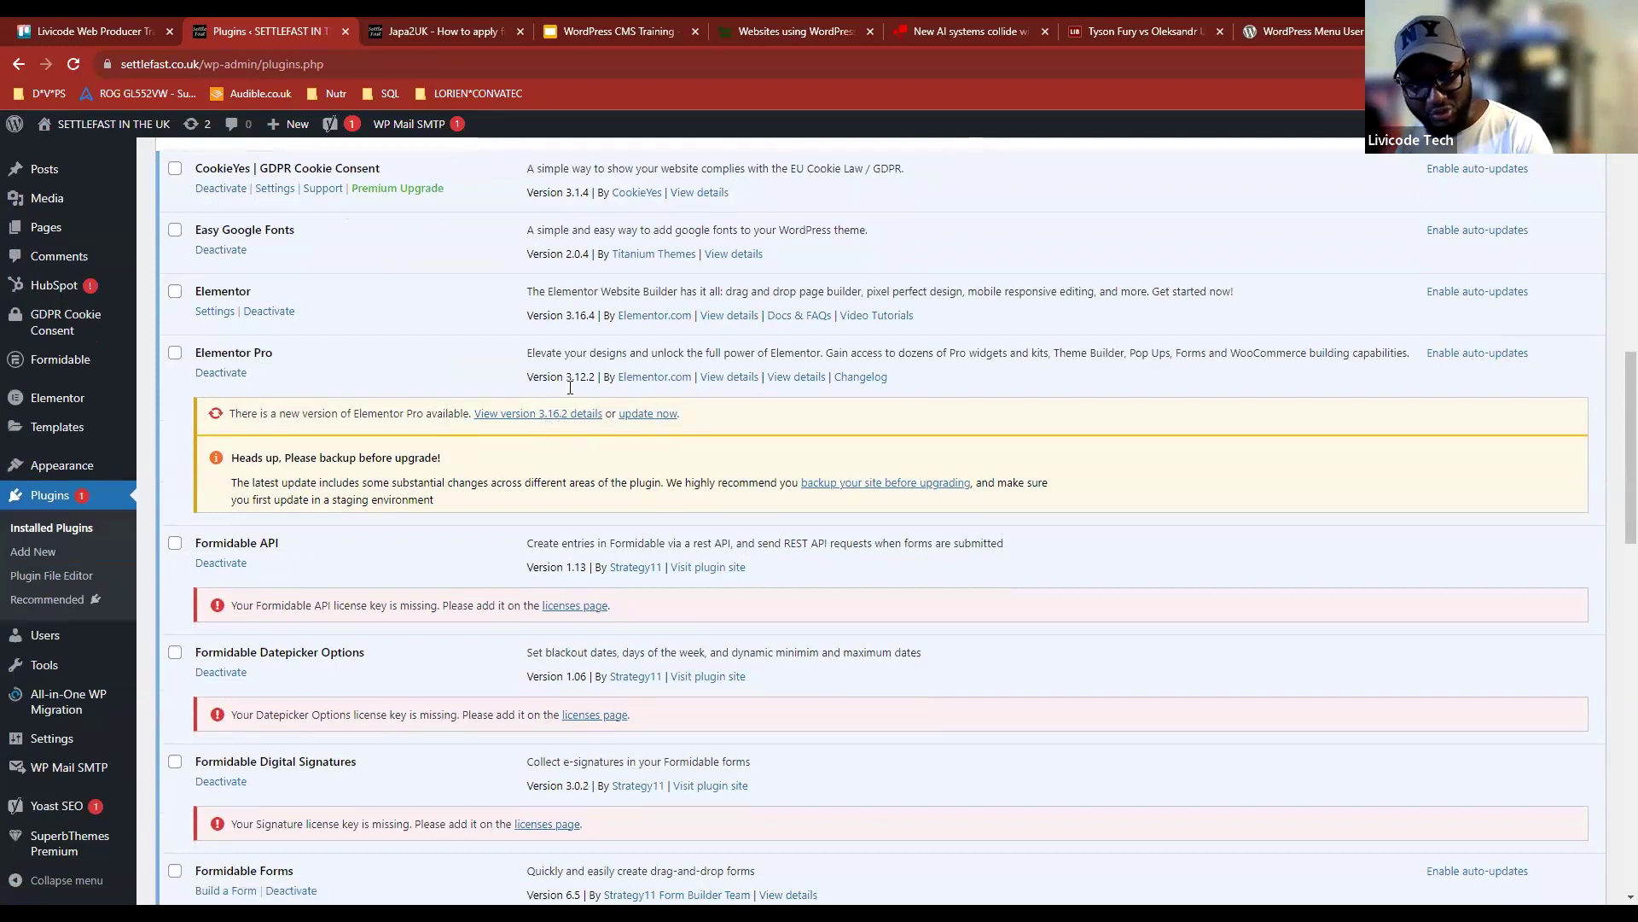
# Step: Inspect Elementor Pro's version 3.12.2 and the Formidable API license key notice
pyautogui.moveTo(530, 378); pyautogui.dragTo(596, 379)
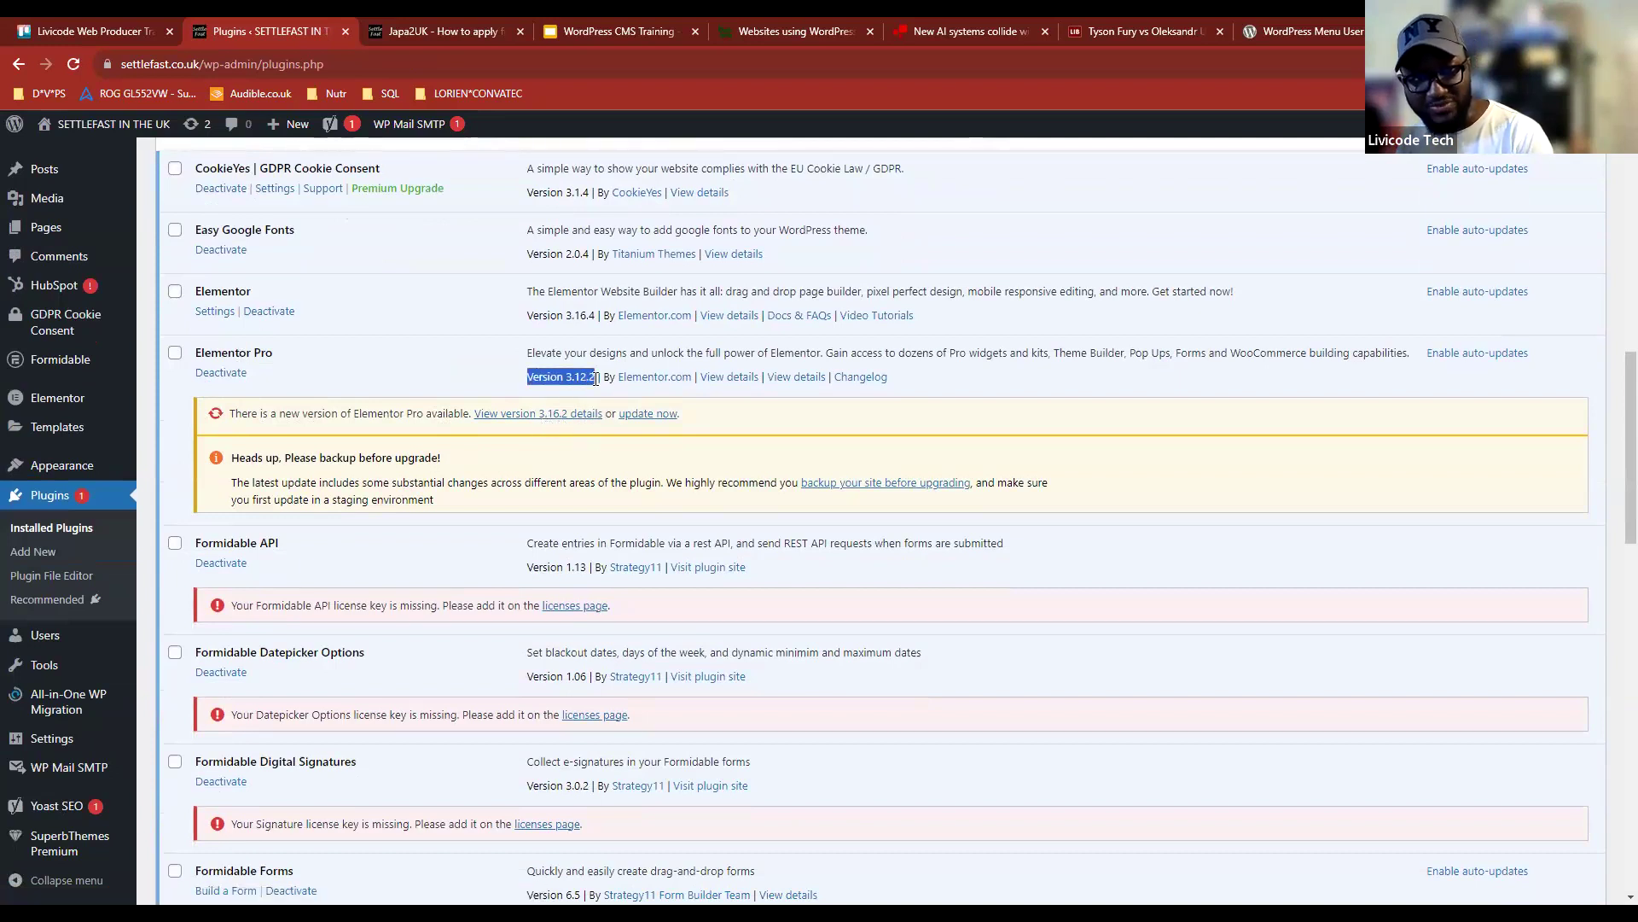
pyautogui.click(467, 373)
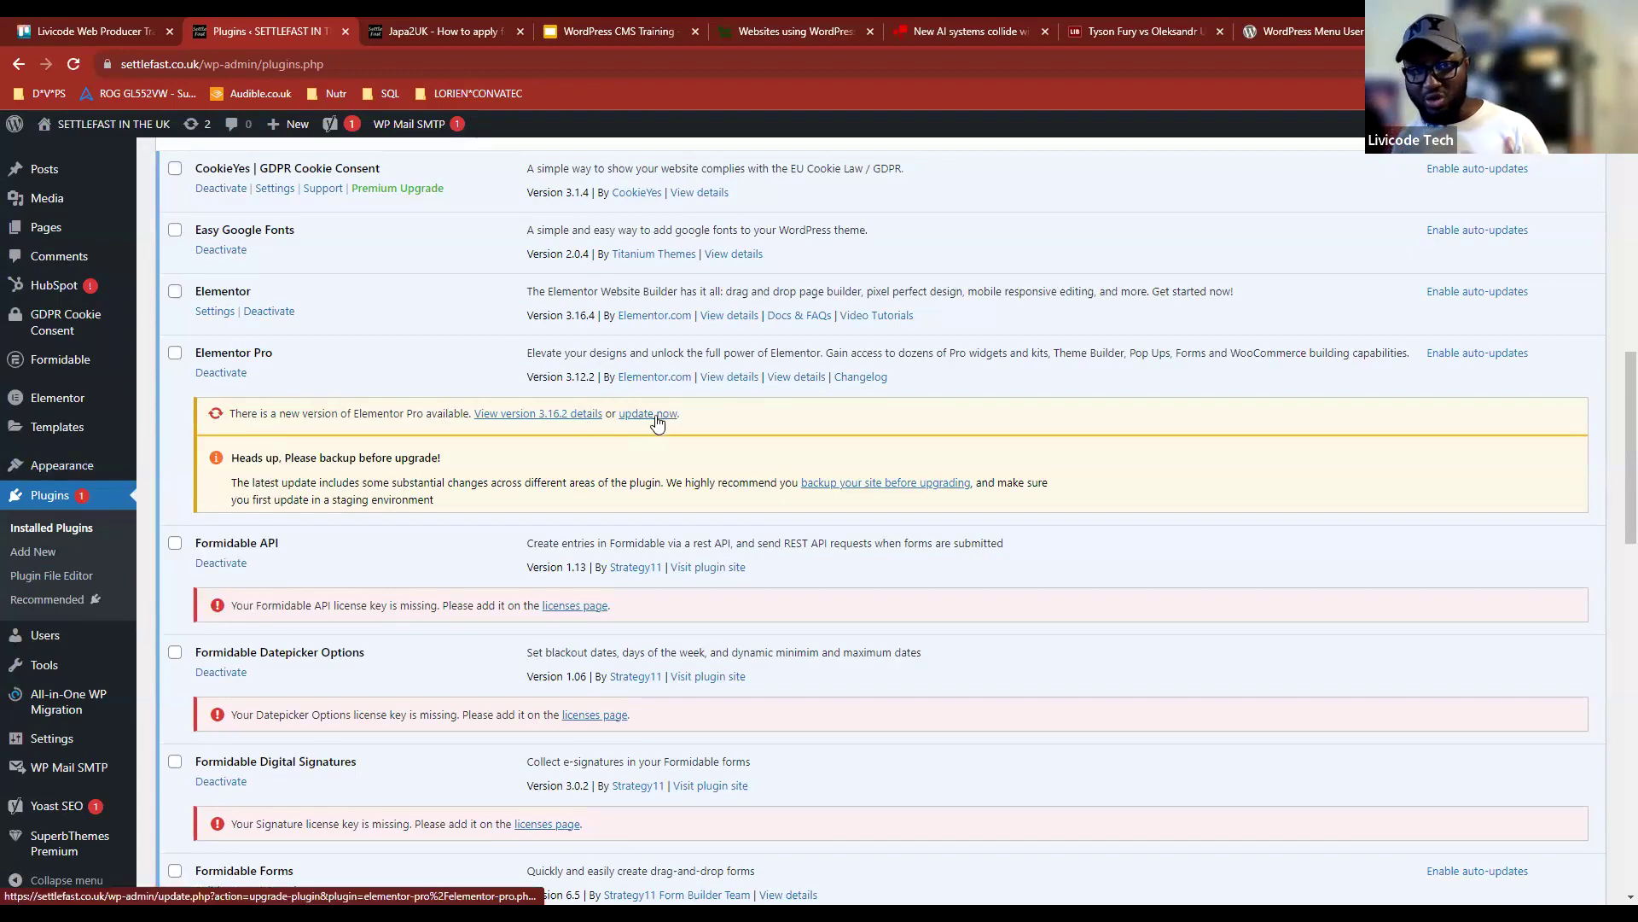
pyautogui.scroll(-4, 1032, 444)
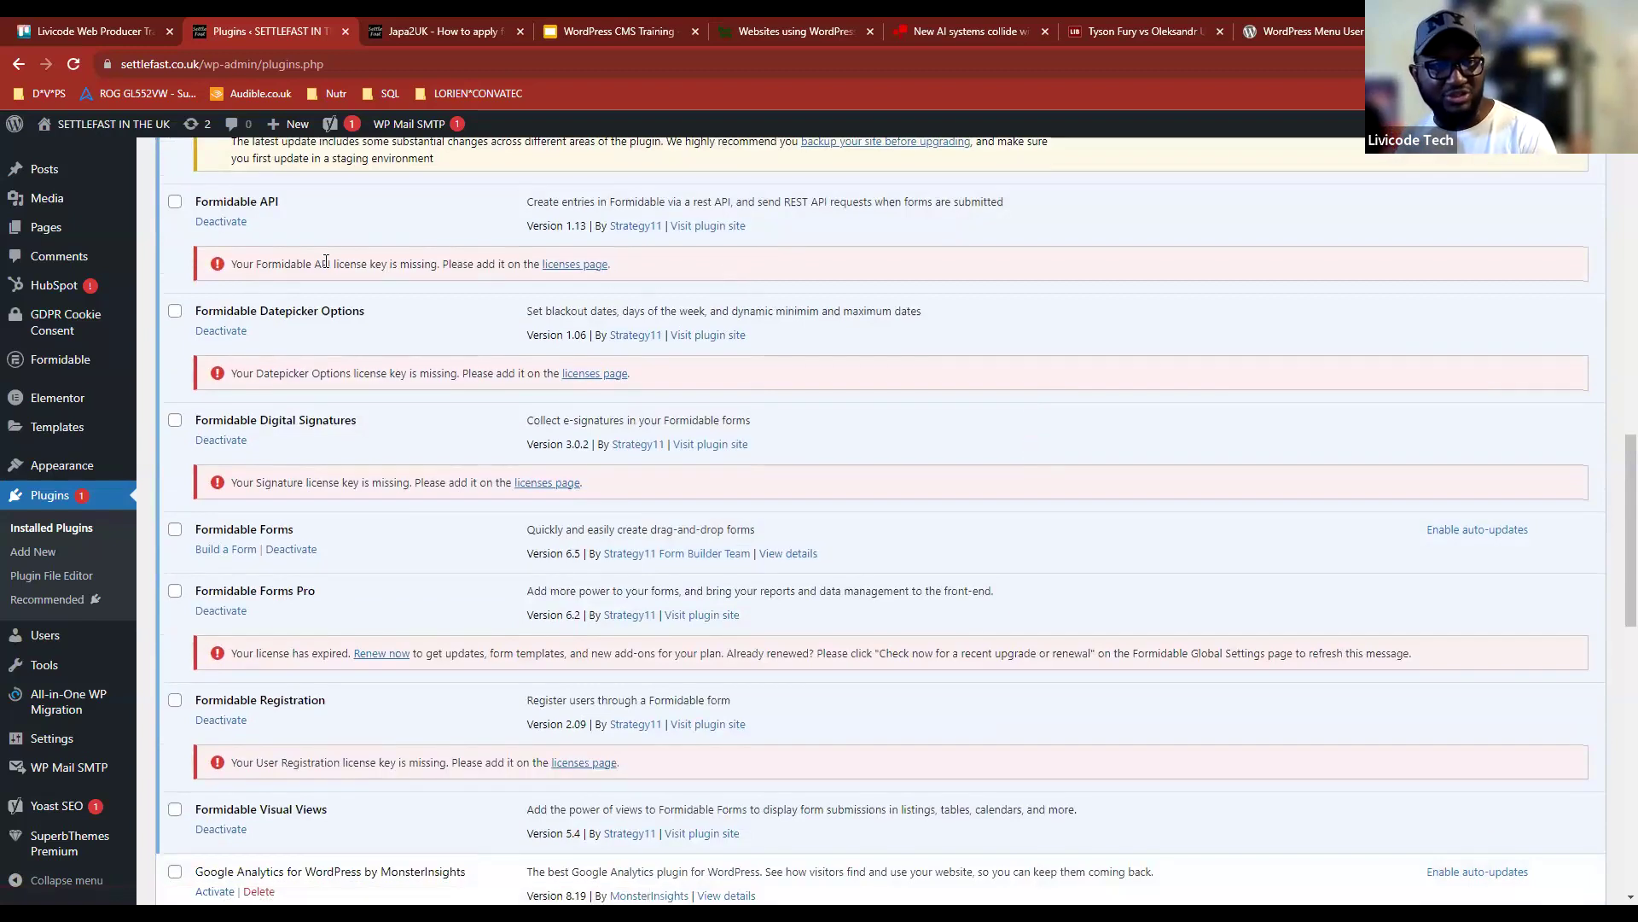
pyautogui.moveTo(448, 264); pyautogui.dragTo(522, 263)
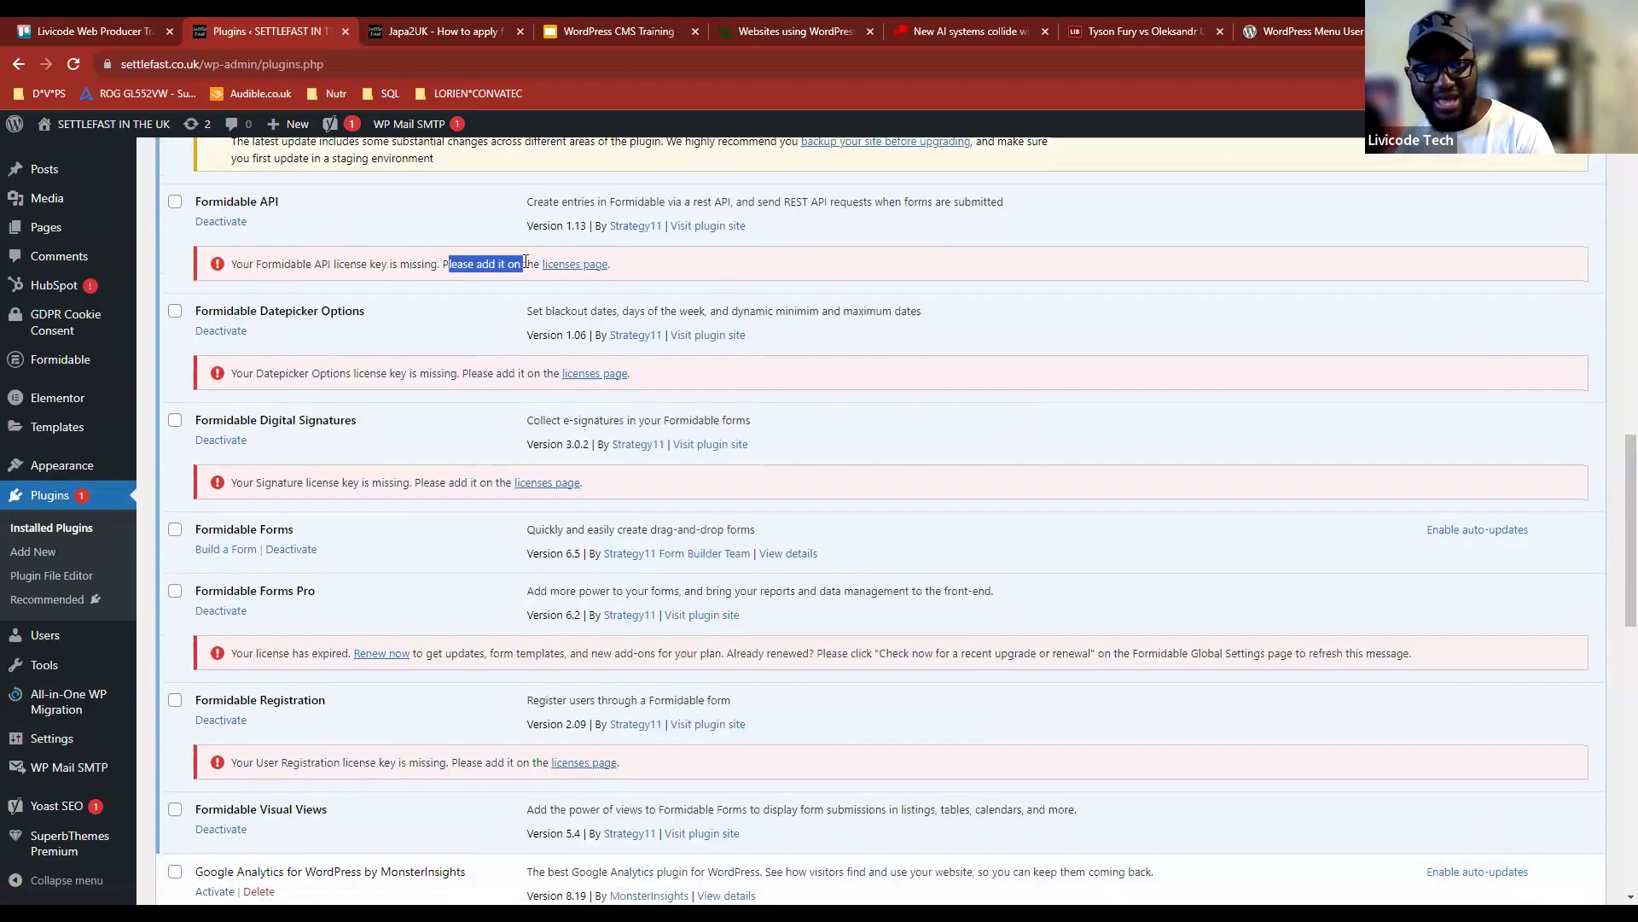
pyautogui.click(646, 265)
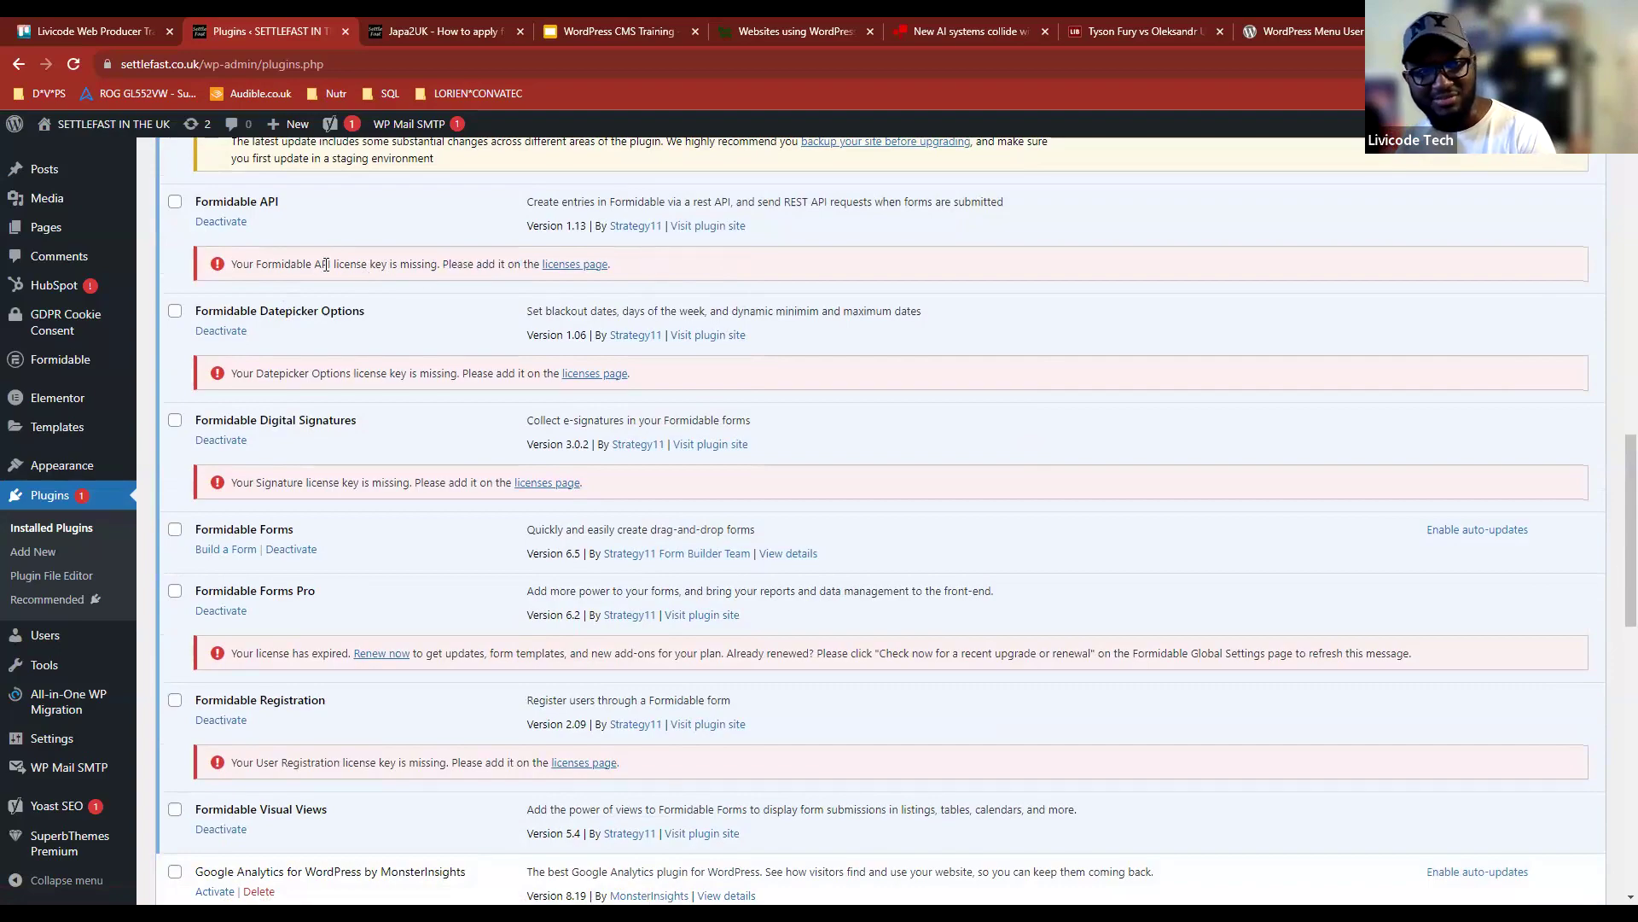
pyautogui.moveTo(393, 265); pyautogui.dragTo(316, 264)
pyautogui.scroll(-8, 337, 335)
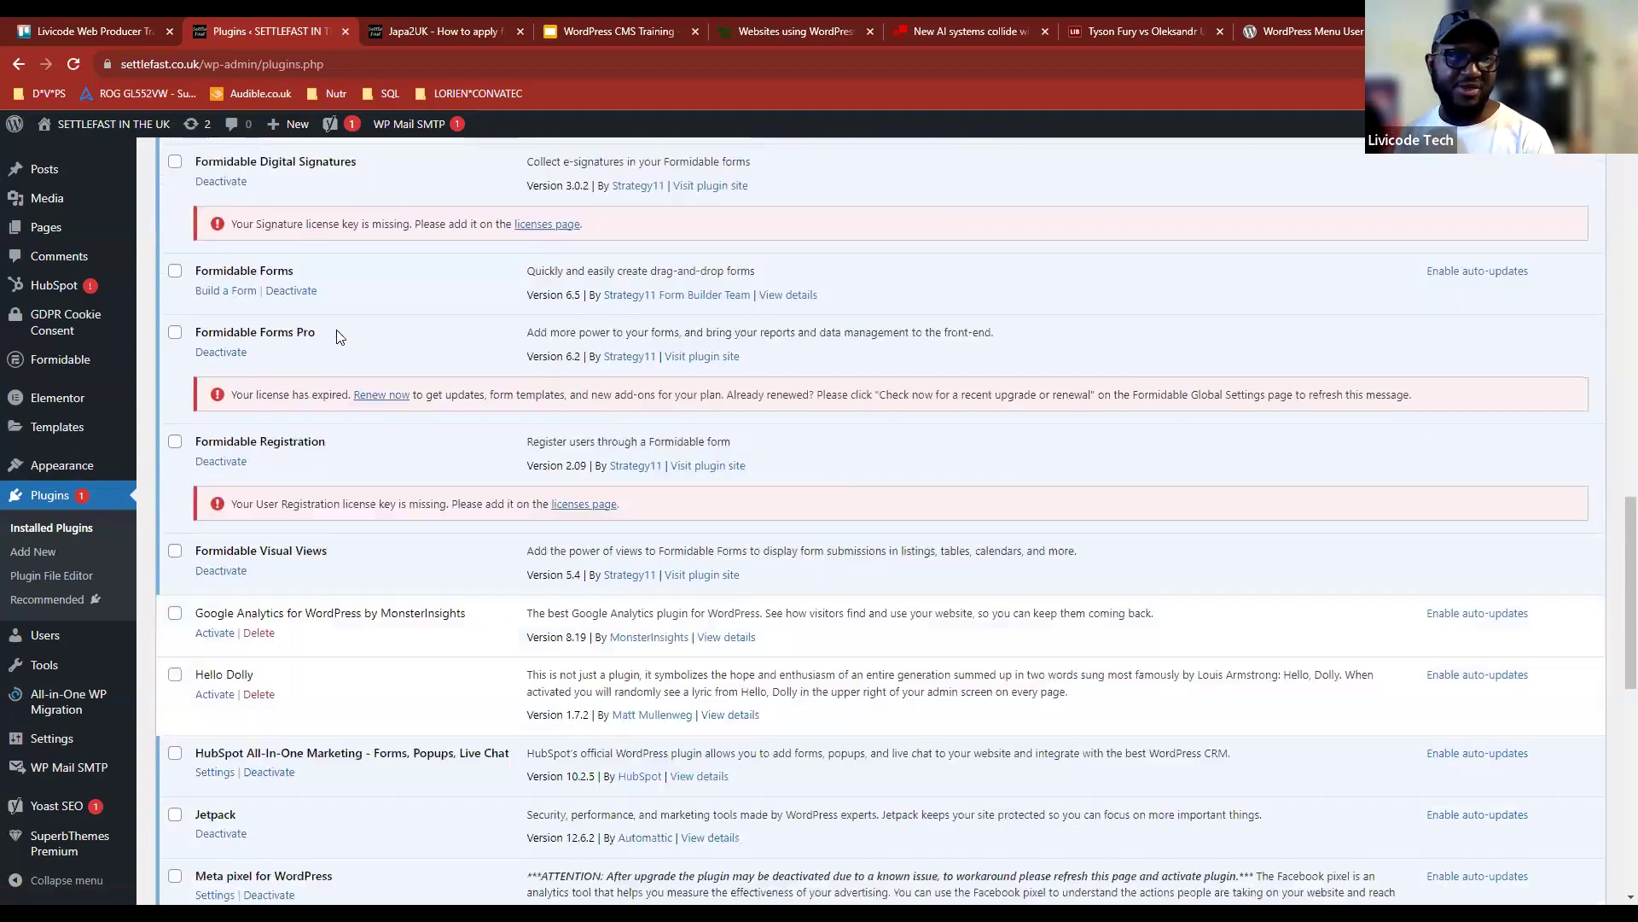
pyautogui.scroll(-5, 337, 336)
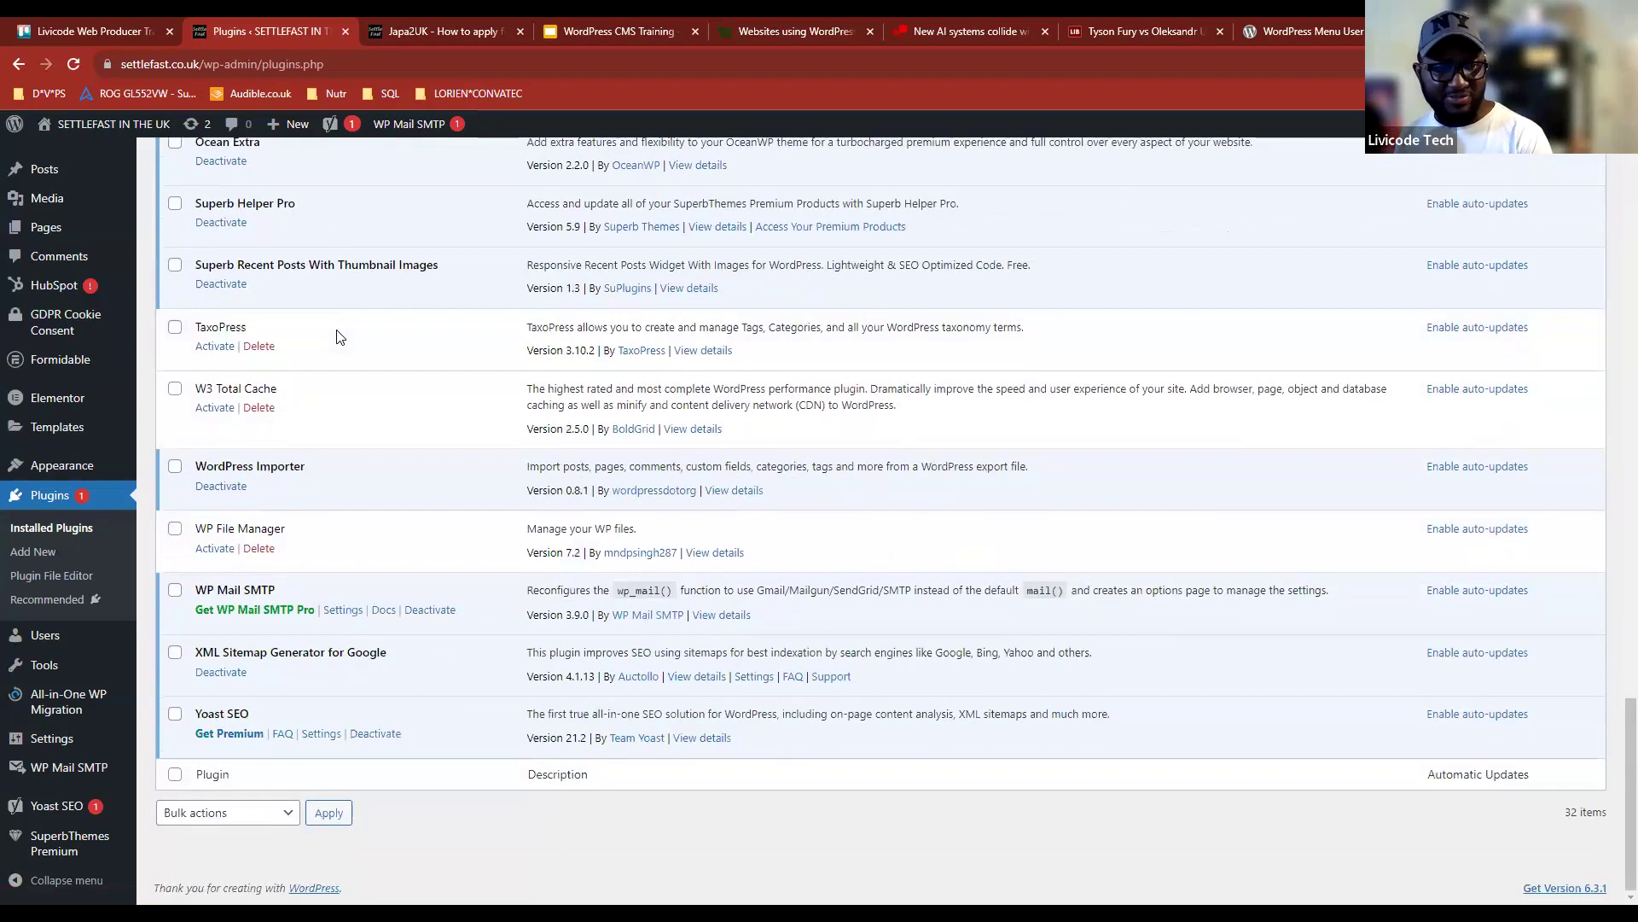
pyautogui.scroll(3, 337, 336)
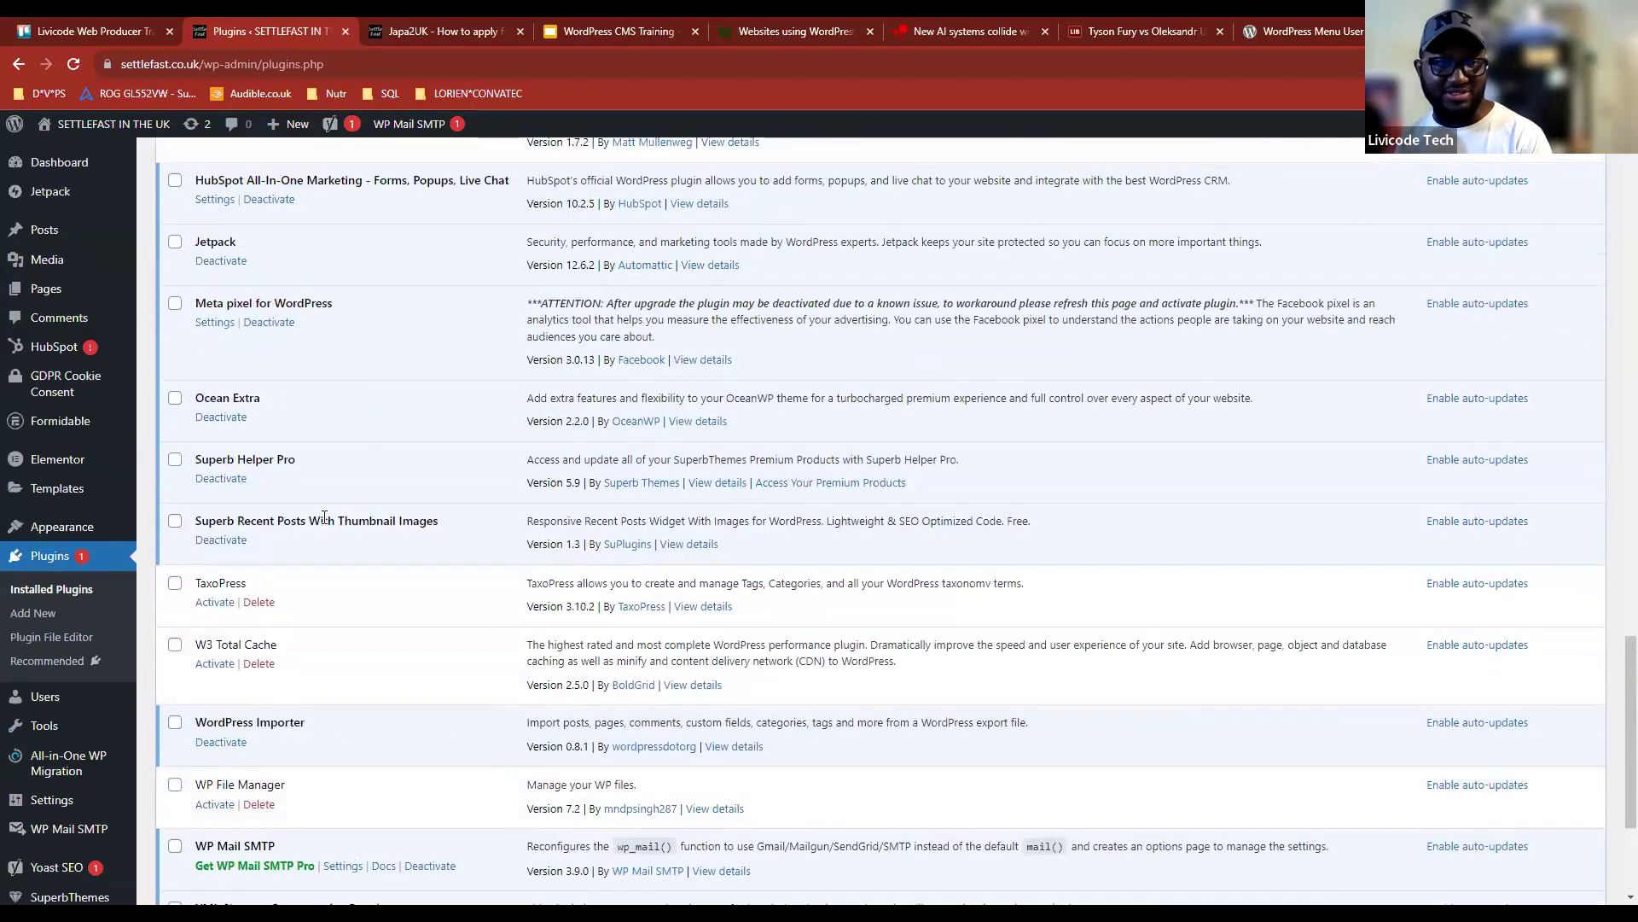
pyautogui.scroll(15, 324, 518)
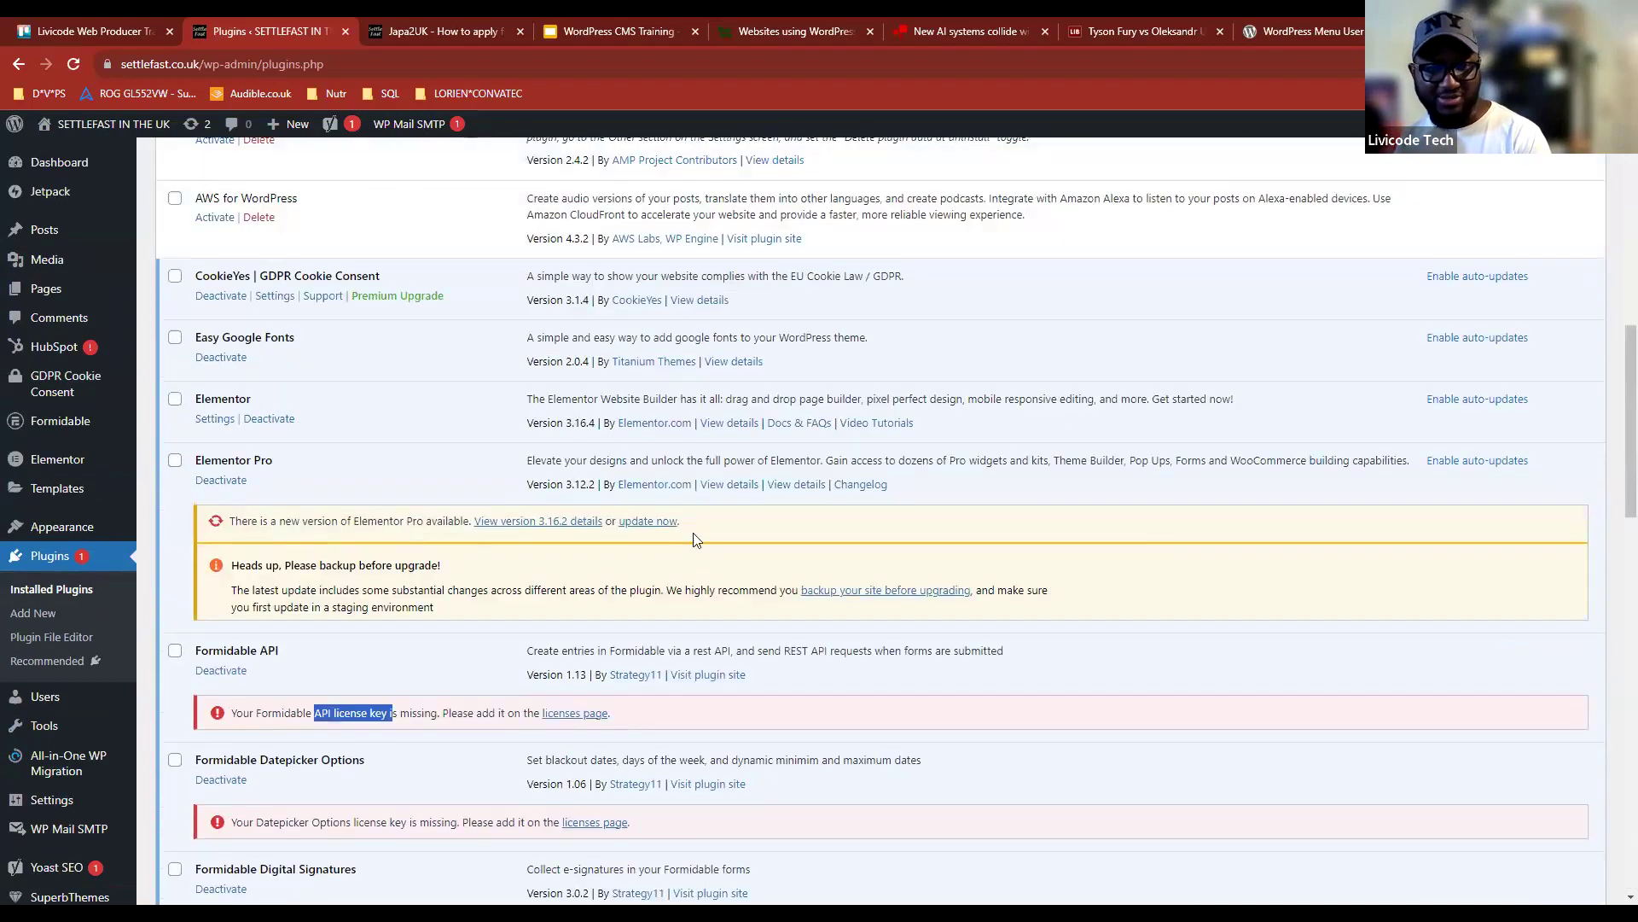
pyautogui.scroll(-15, 402, 522)
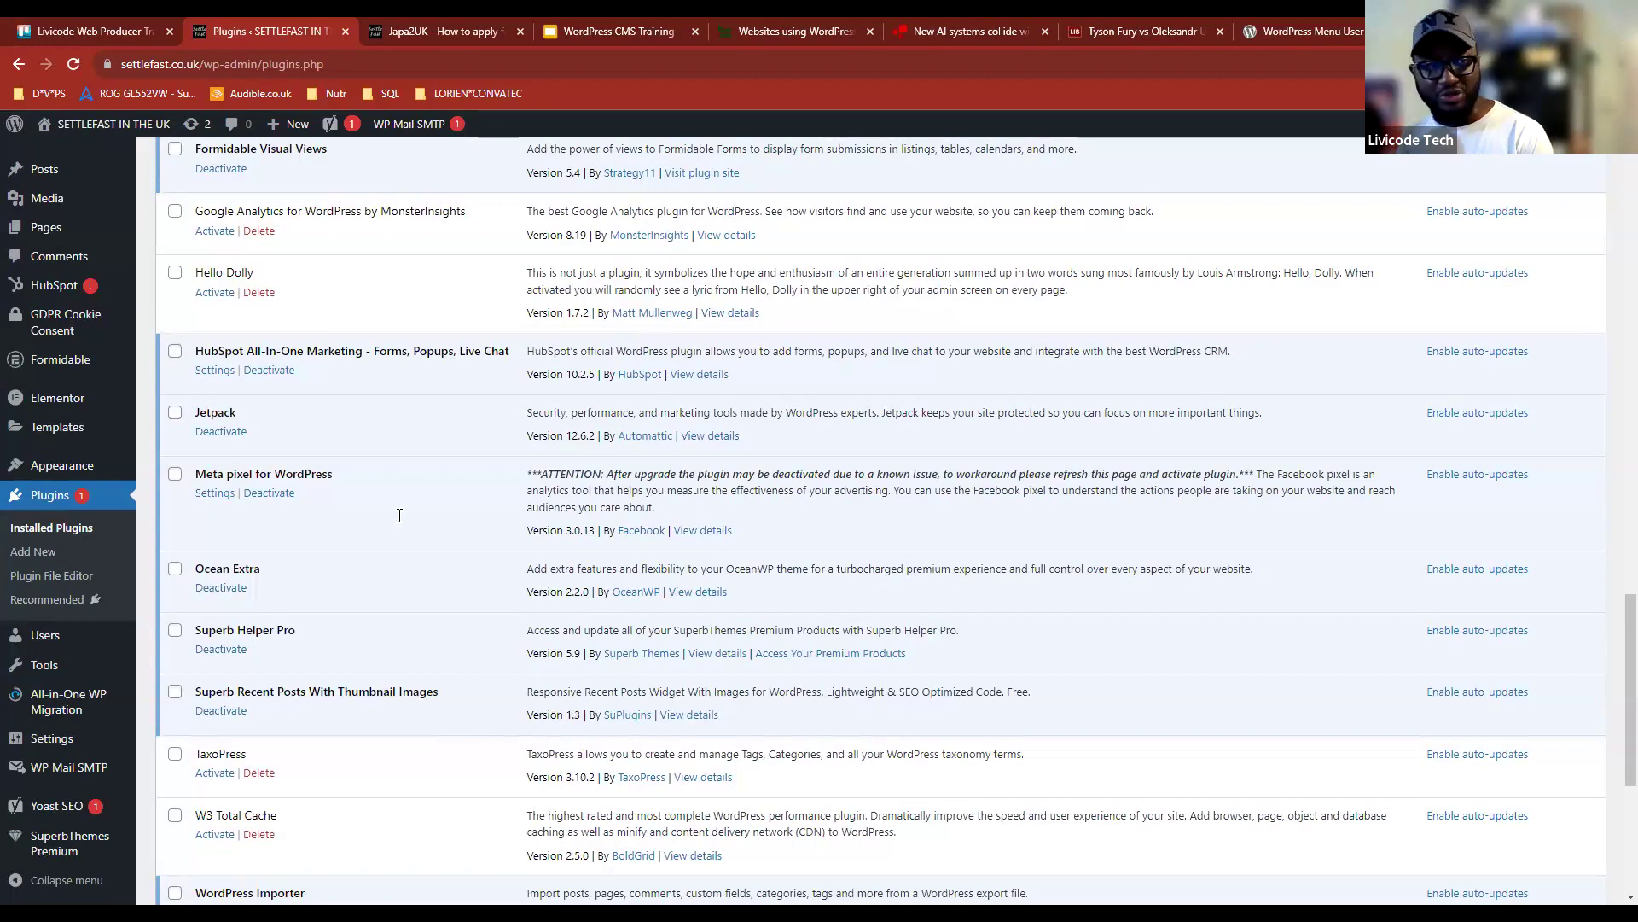
pyautogui.scroll(14, 401, 522)
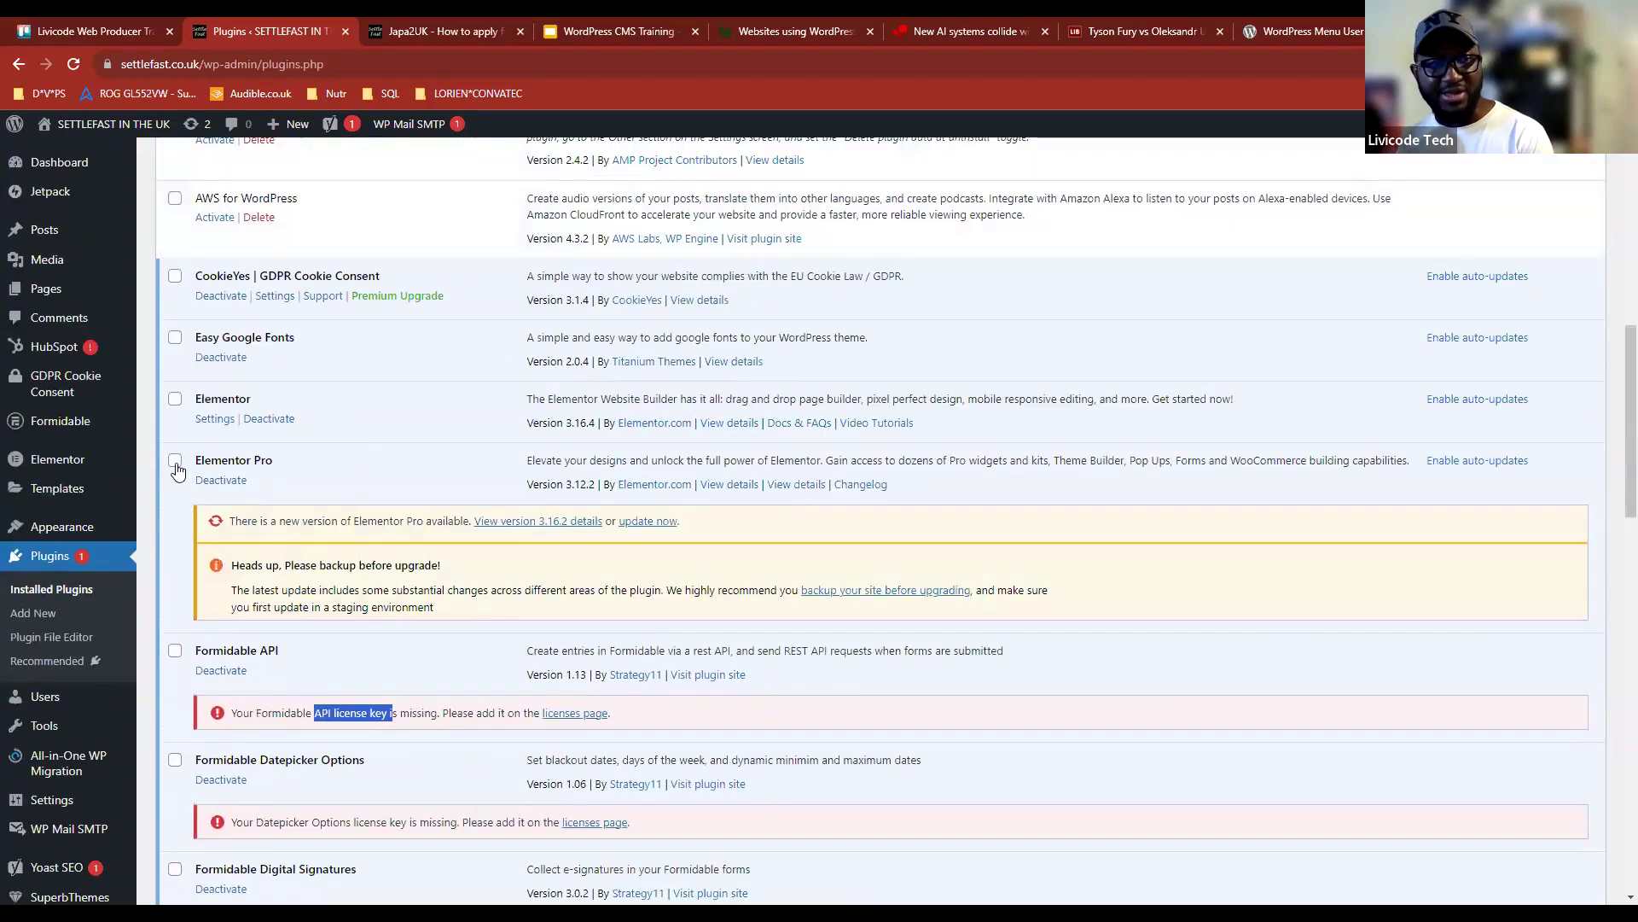
# Step: Tick Elementor Pro's checkbox to select it for a bulk action
pyautogui.click(176, 464)
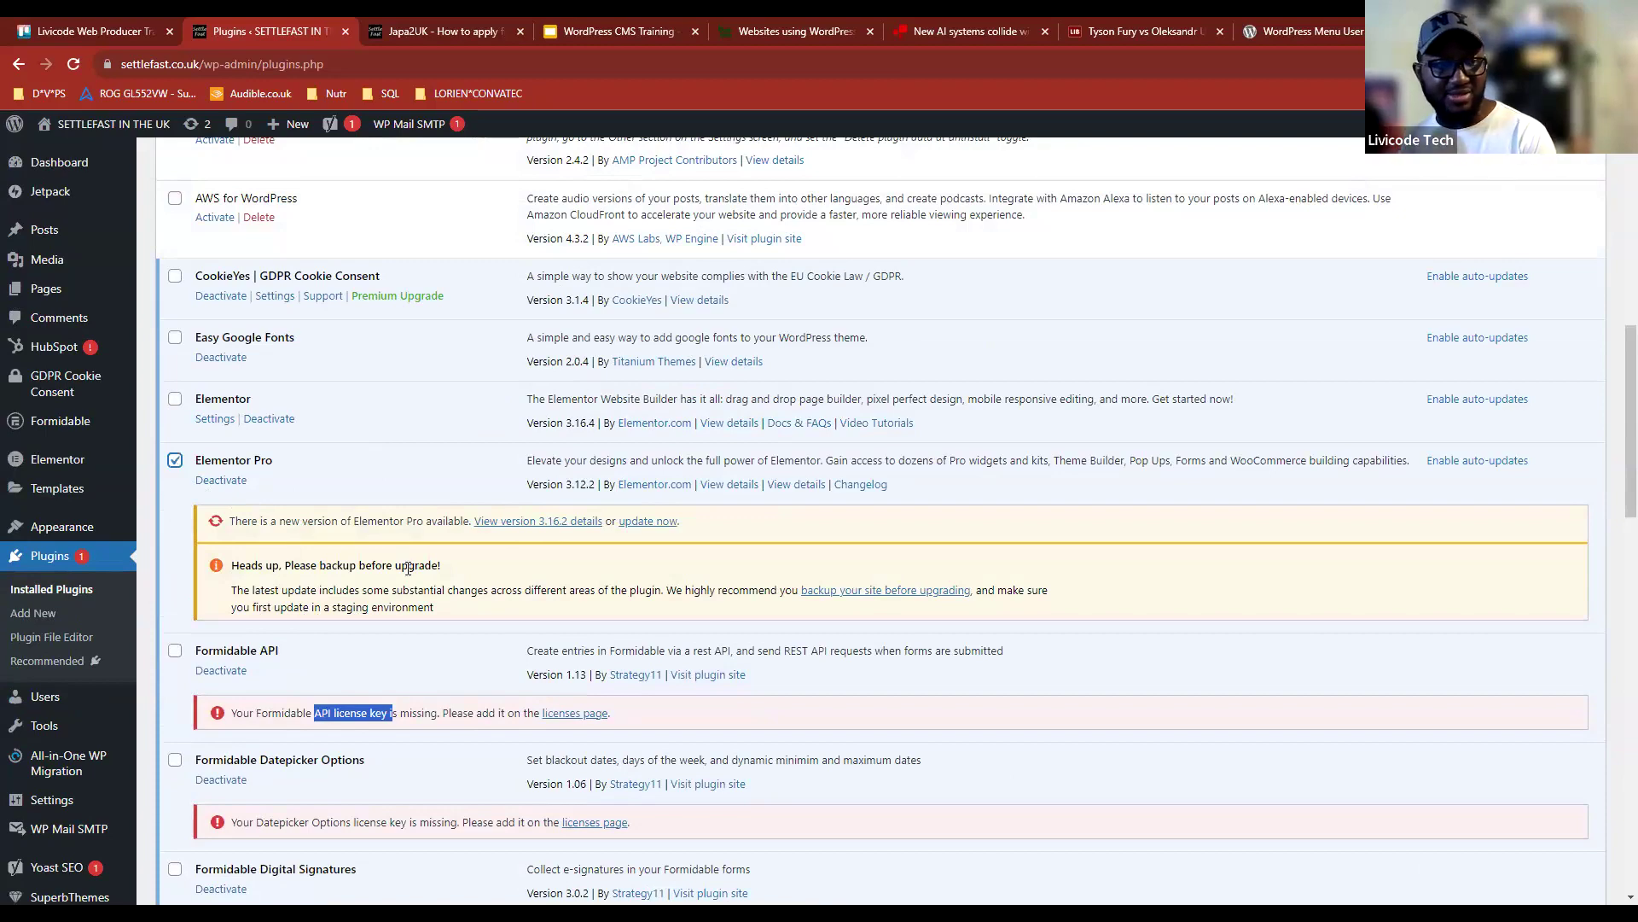
pyautogui.scroll(9, 359, 478)
pyautogui.scroll(-2, 284, 354)
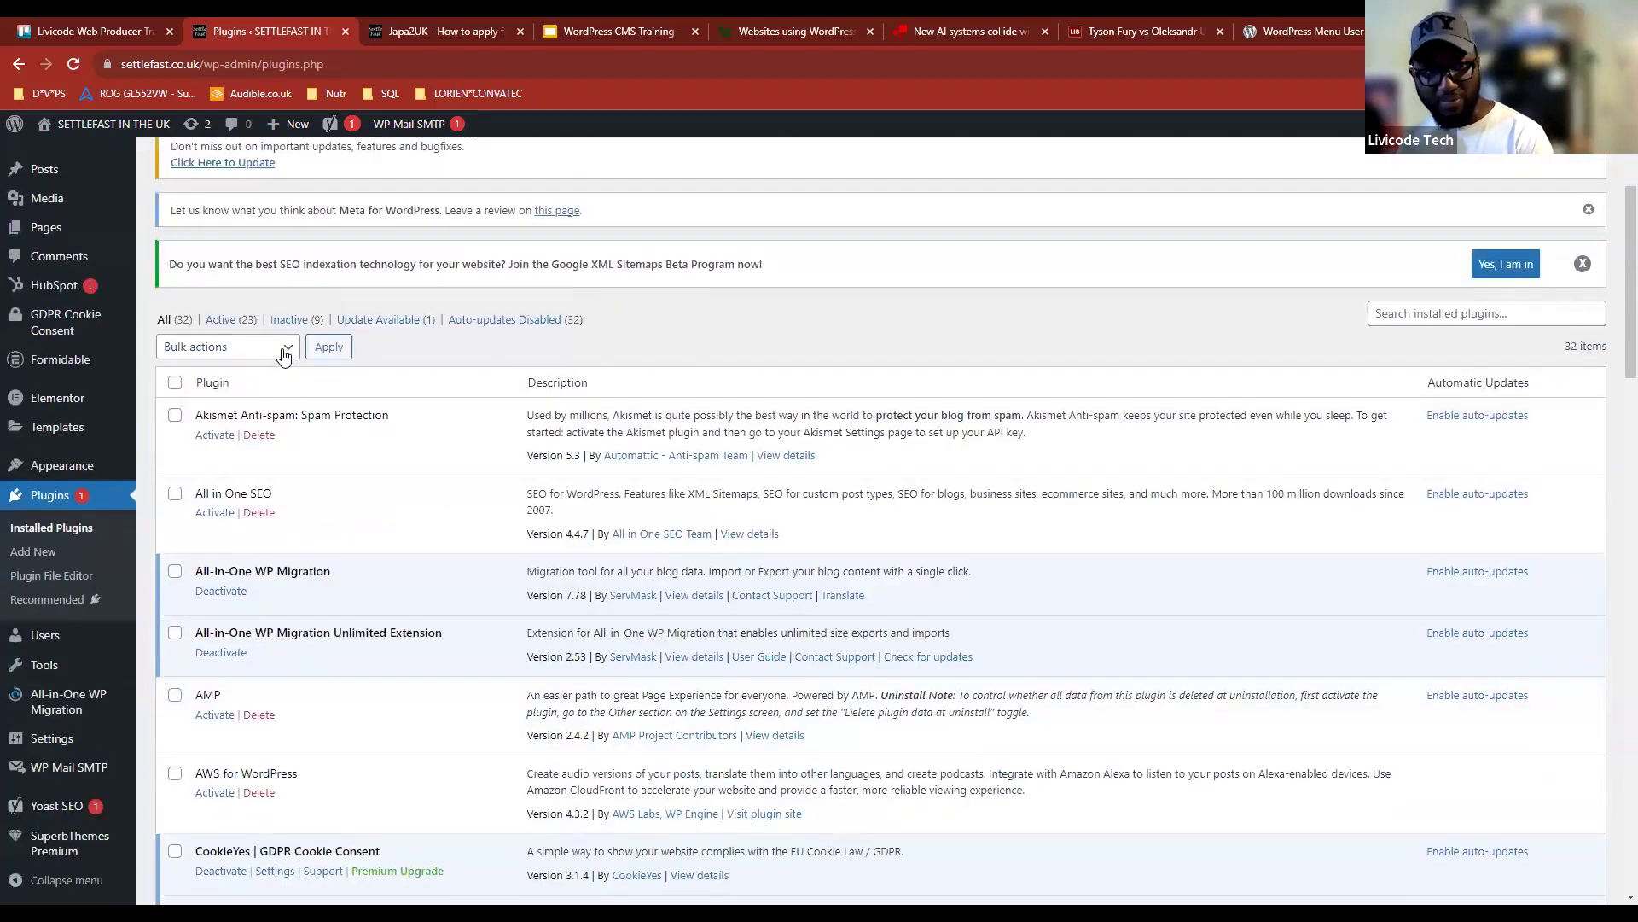
# Step: Choose Update from the Bulk actions dropdown for the ticked Elementor Pro
pyautogui.click(284, 350)
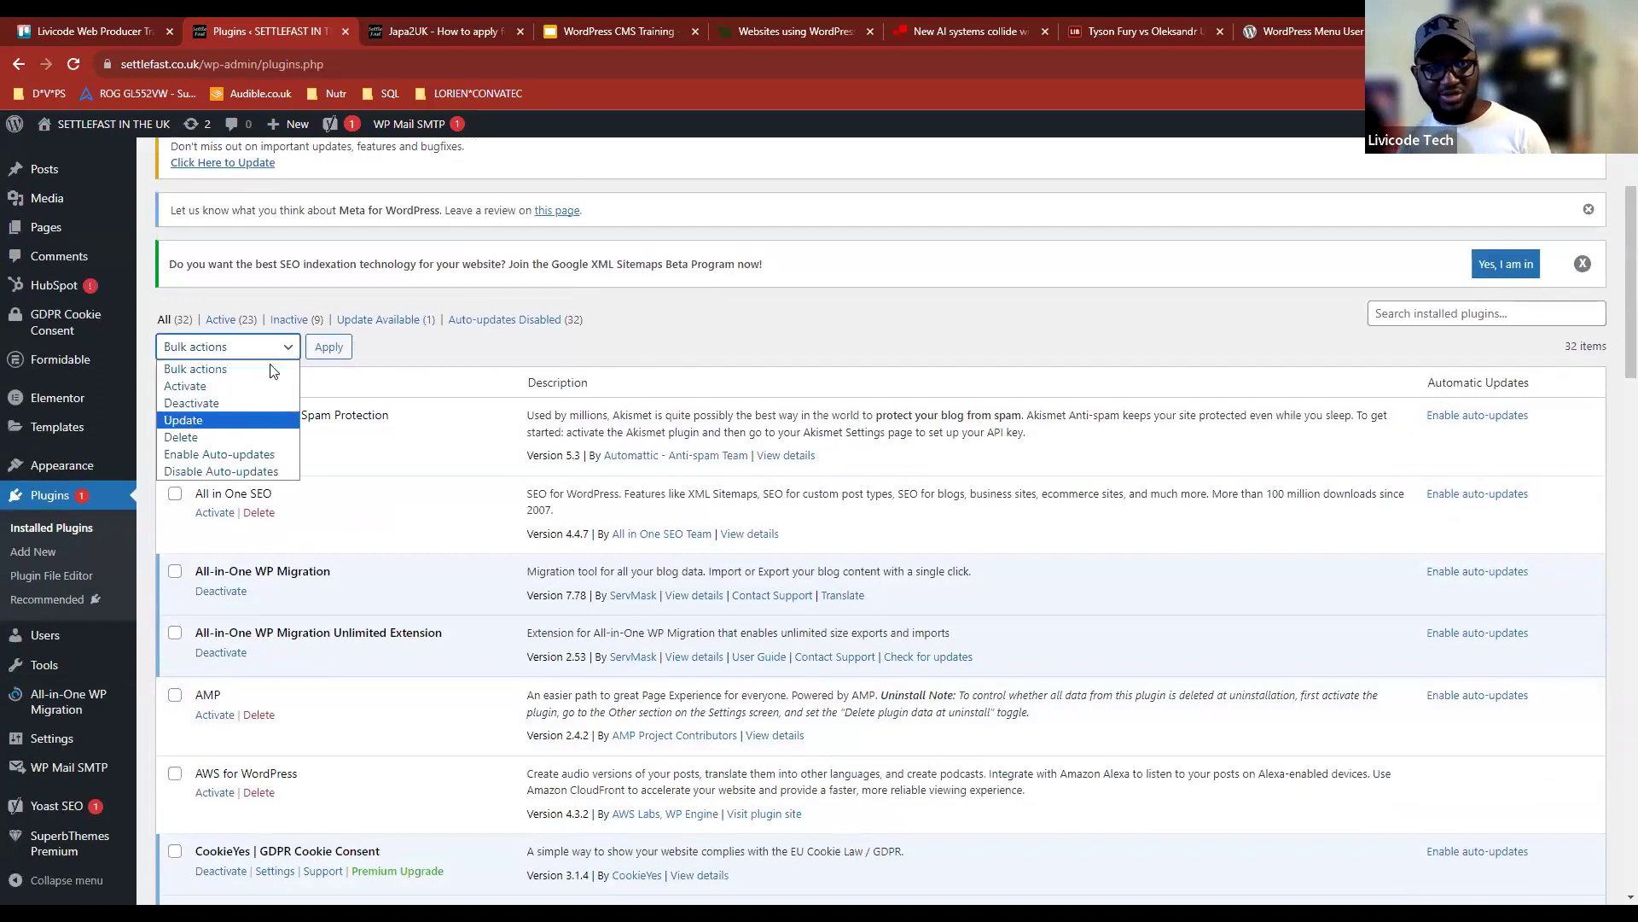
pyautogui.click(190, 424)
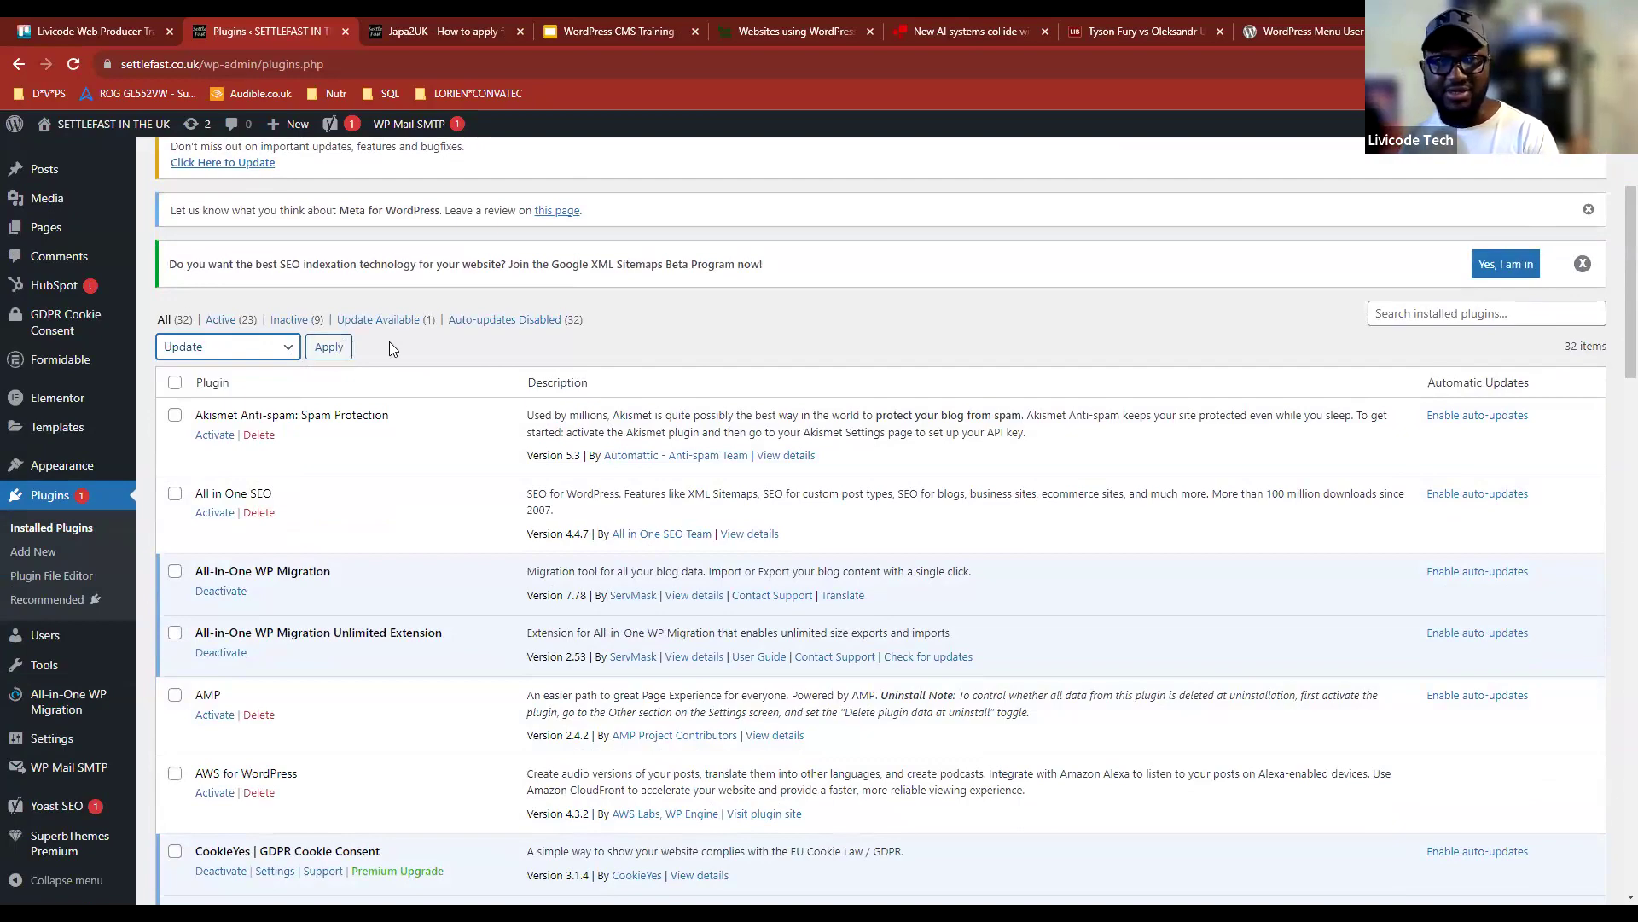
pyautogui.scroll(-4, 389, 341)
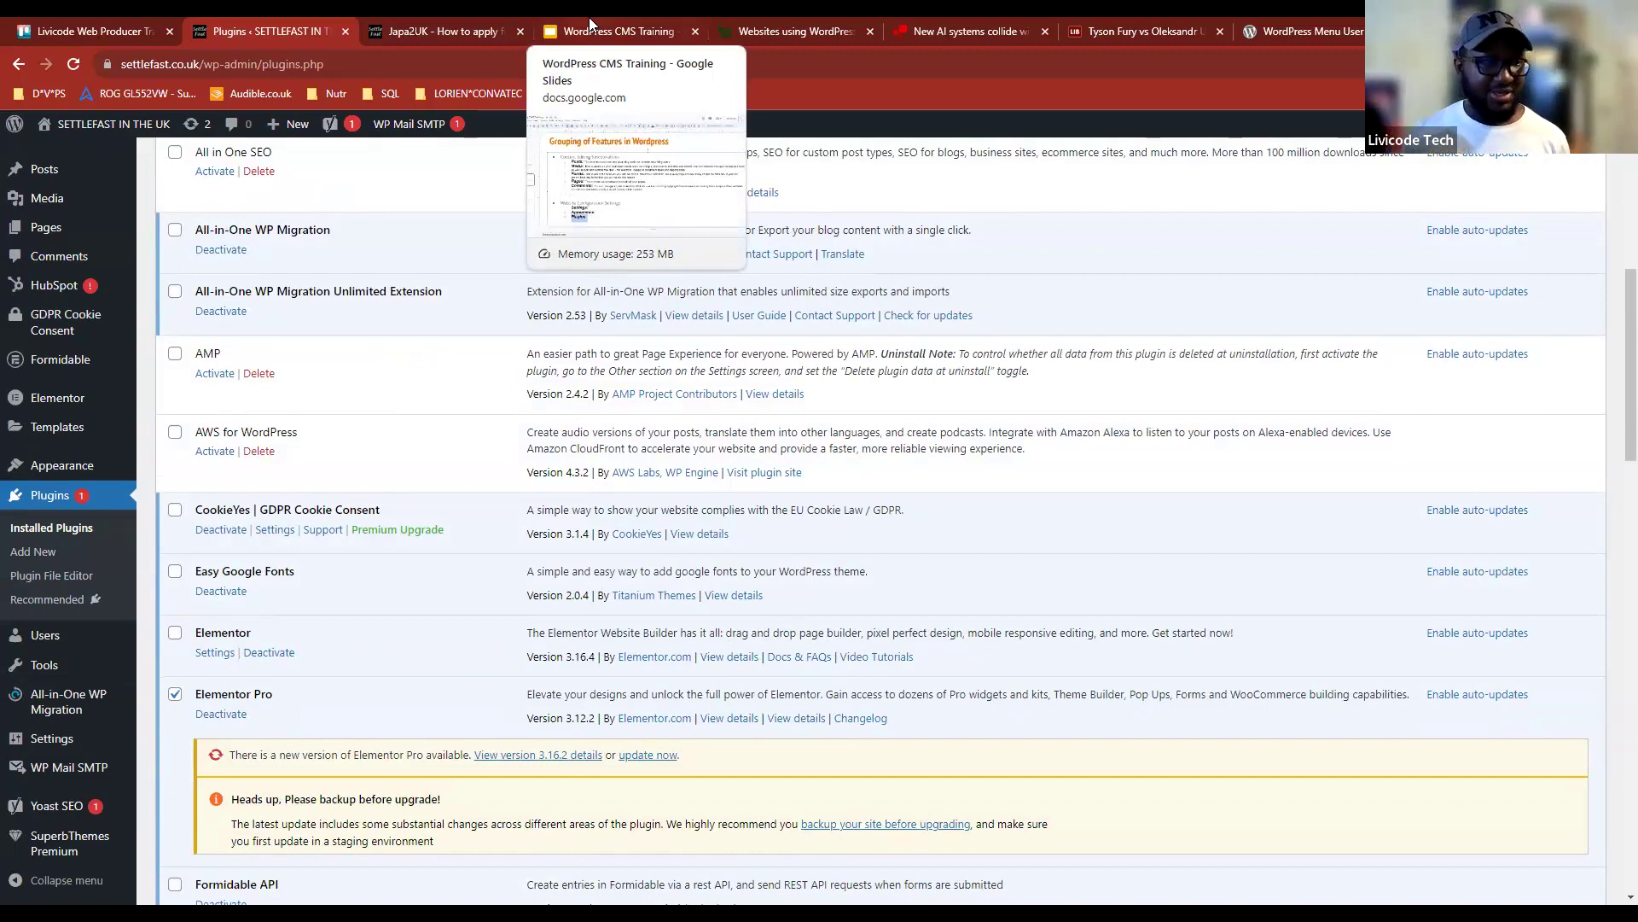
pyautogui.scroll(5, 248, 230)
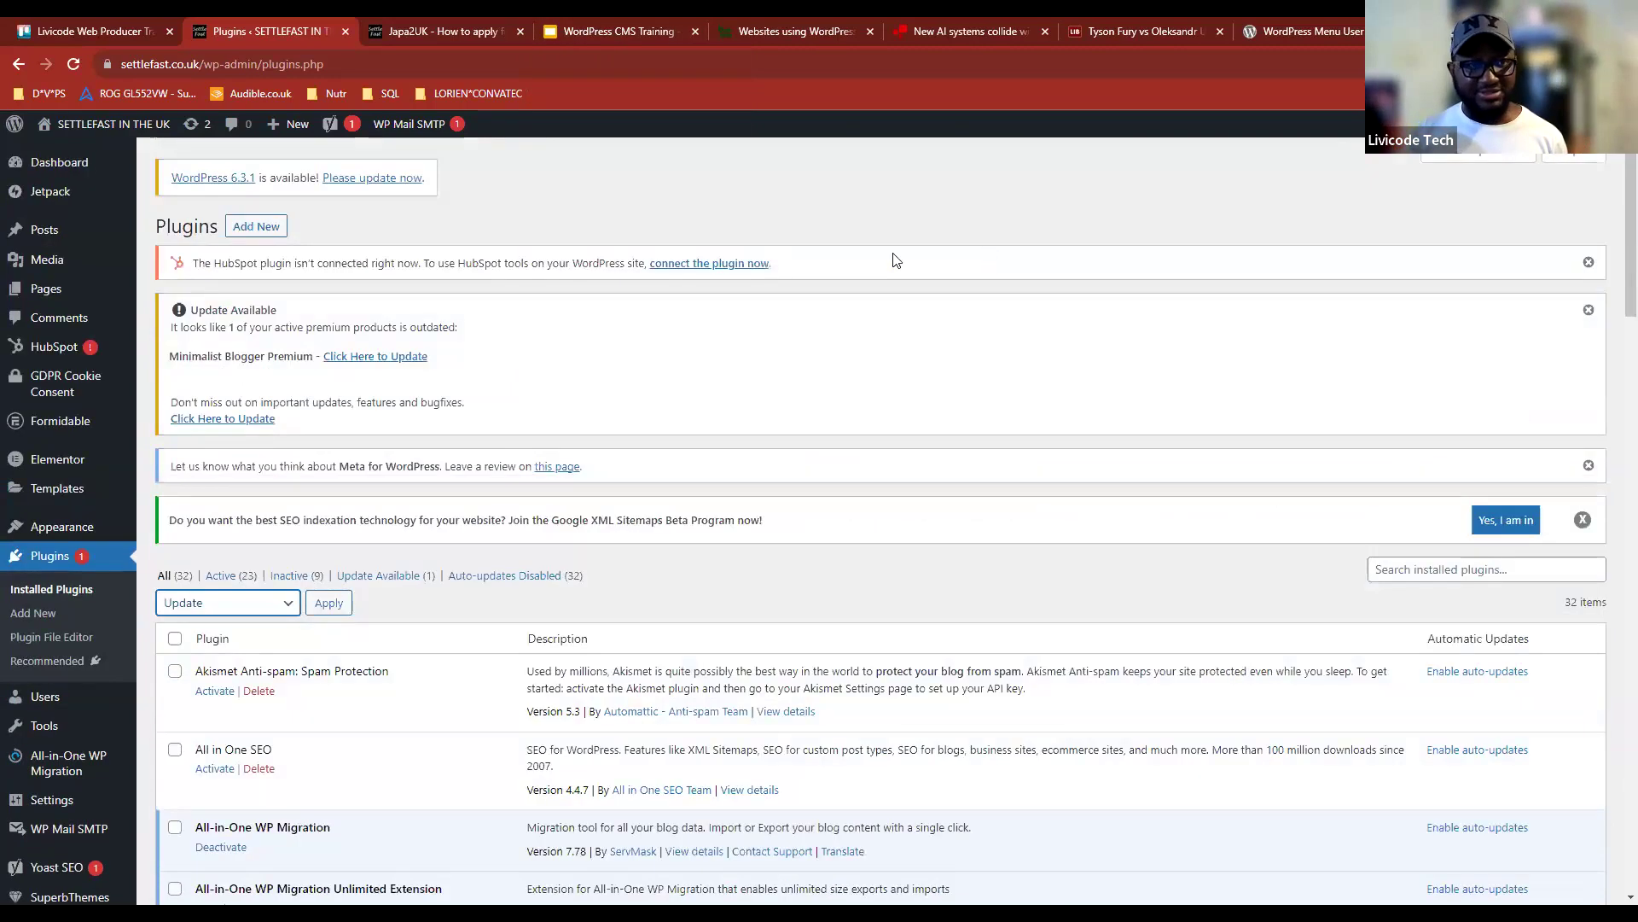
# Step: Go to Add Plugins, show the Upload Plugin form, and open Choose file for a .zip
pyautogui.click(249, 226)
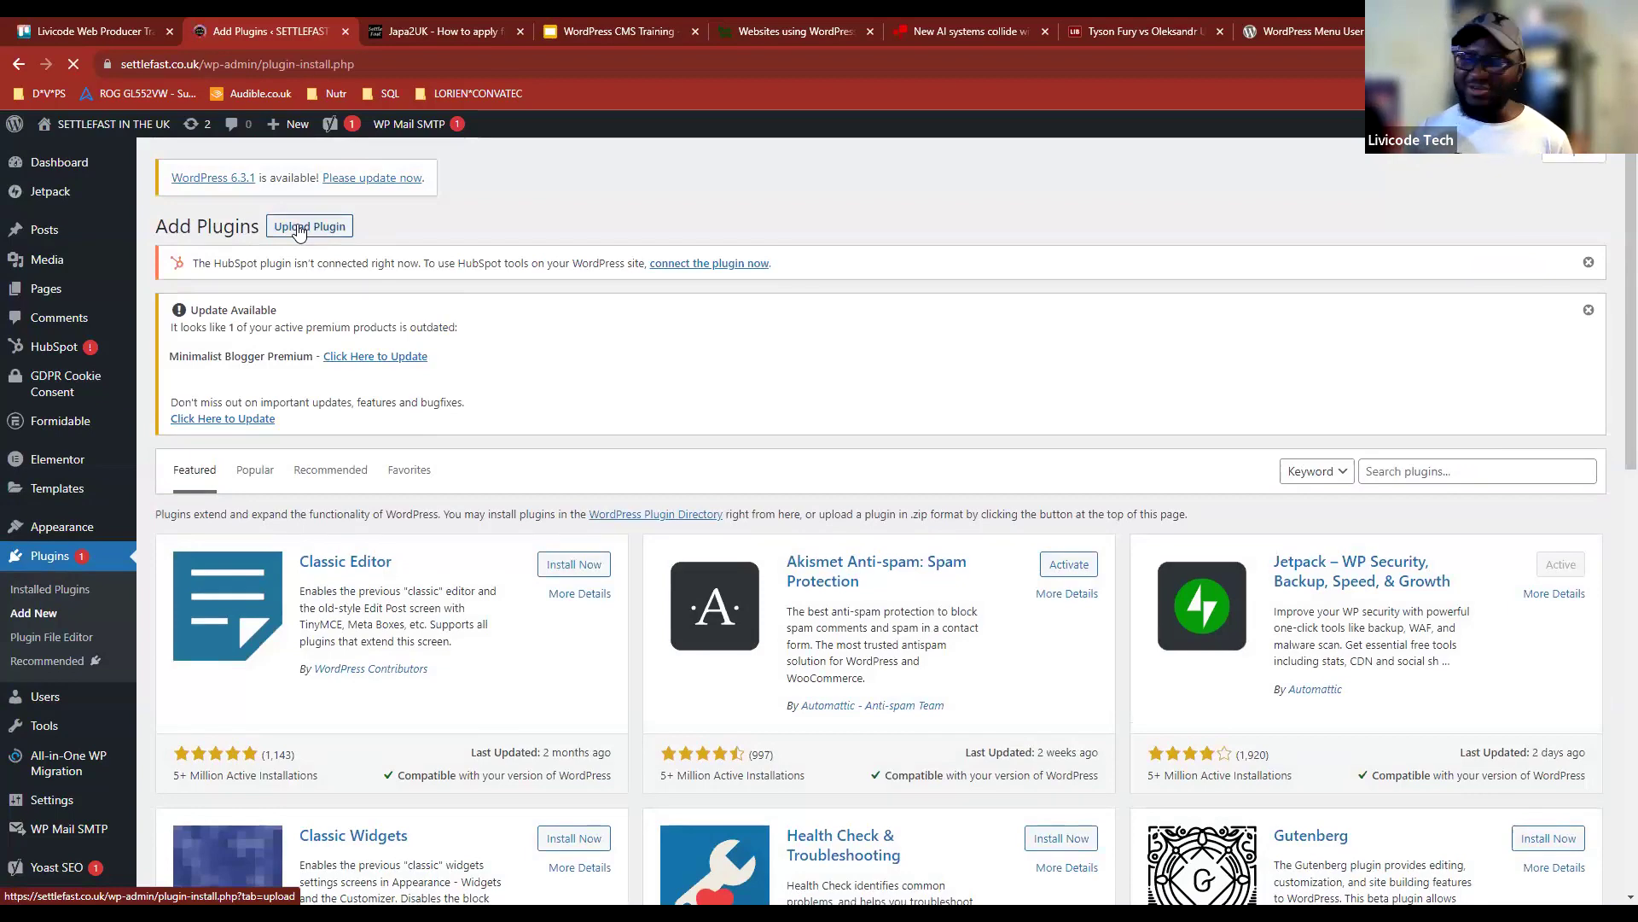
pyautogui.click(298, 228)
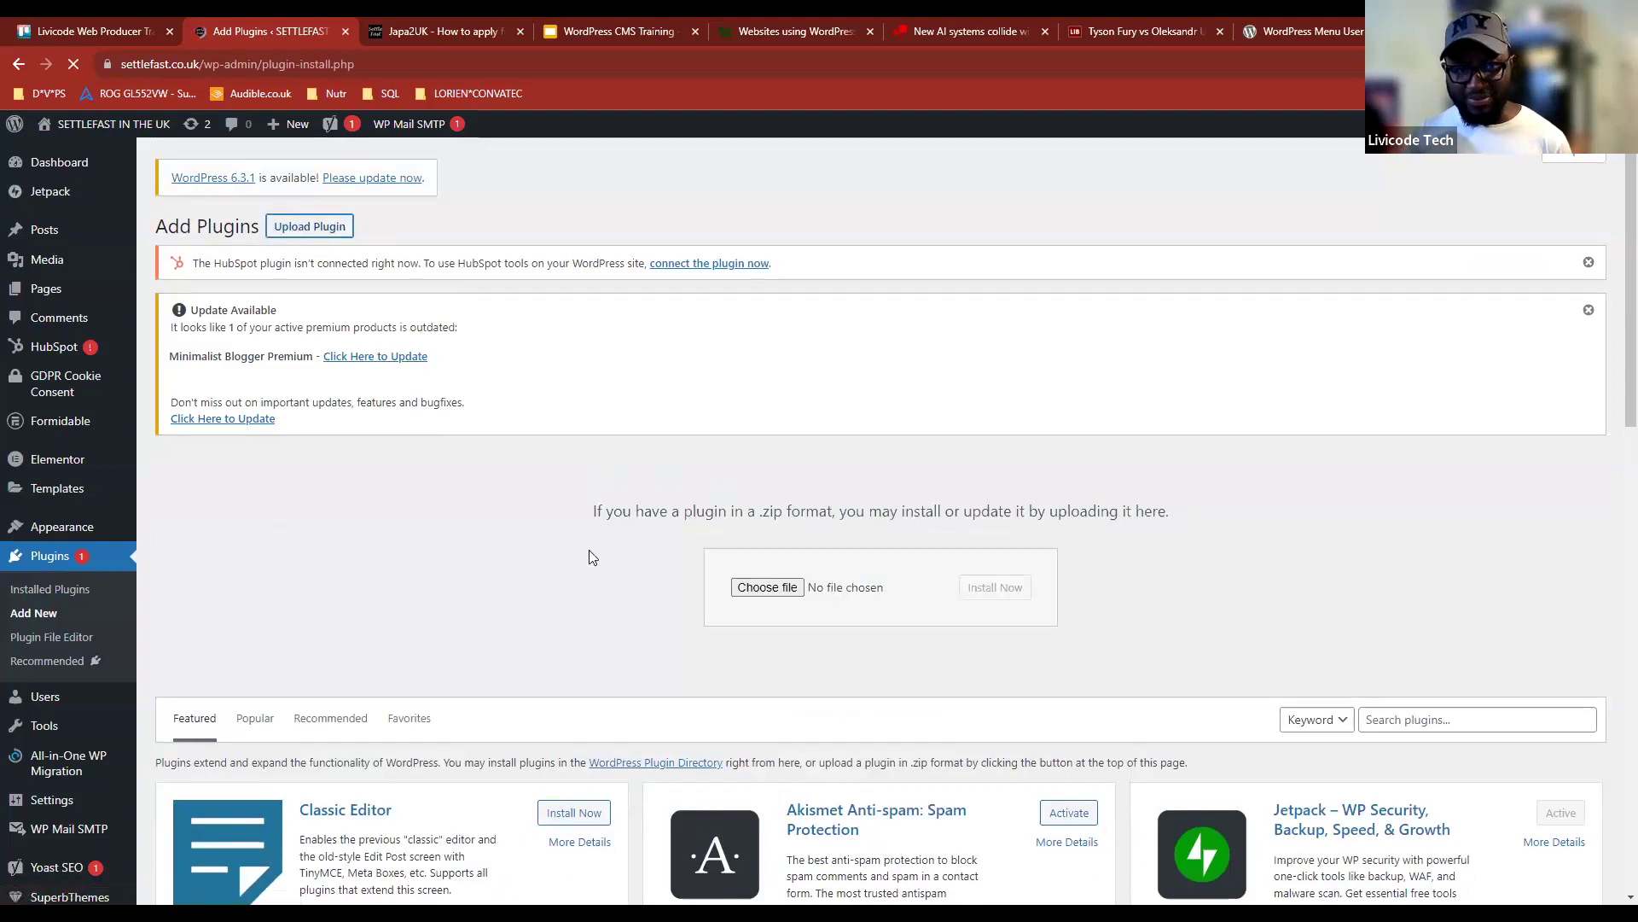
pyautogui.moveTo(589, 550); pyautogui.dragTo(1061, 649)
pyautogui.click(1150, 652)
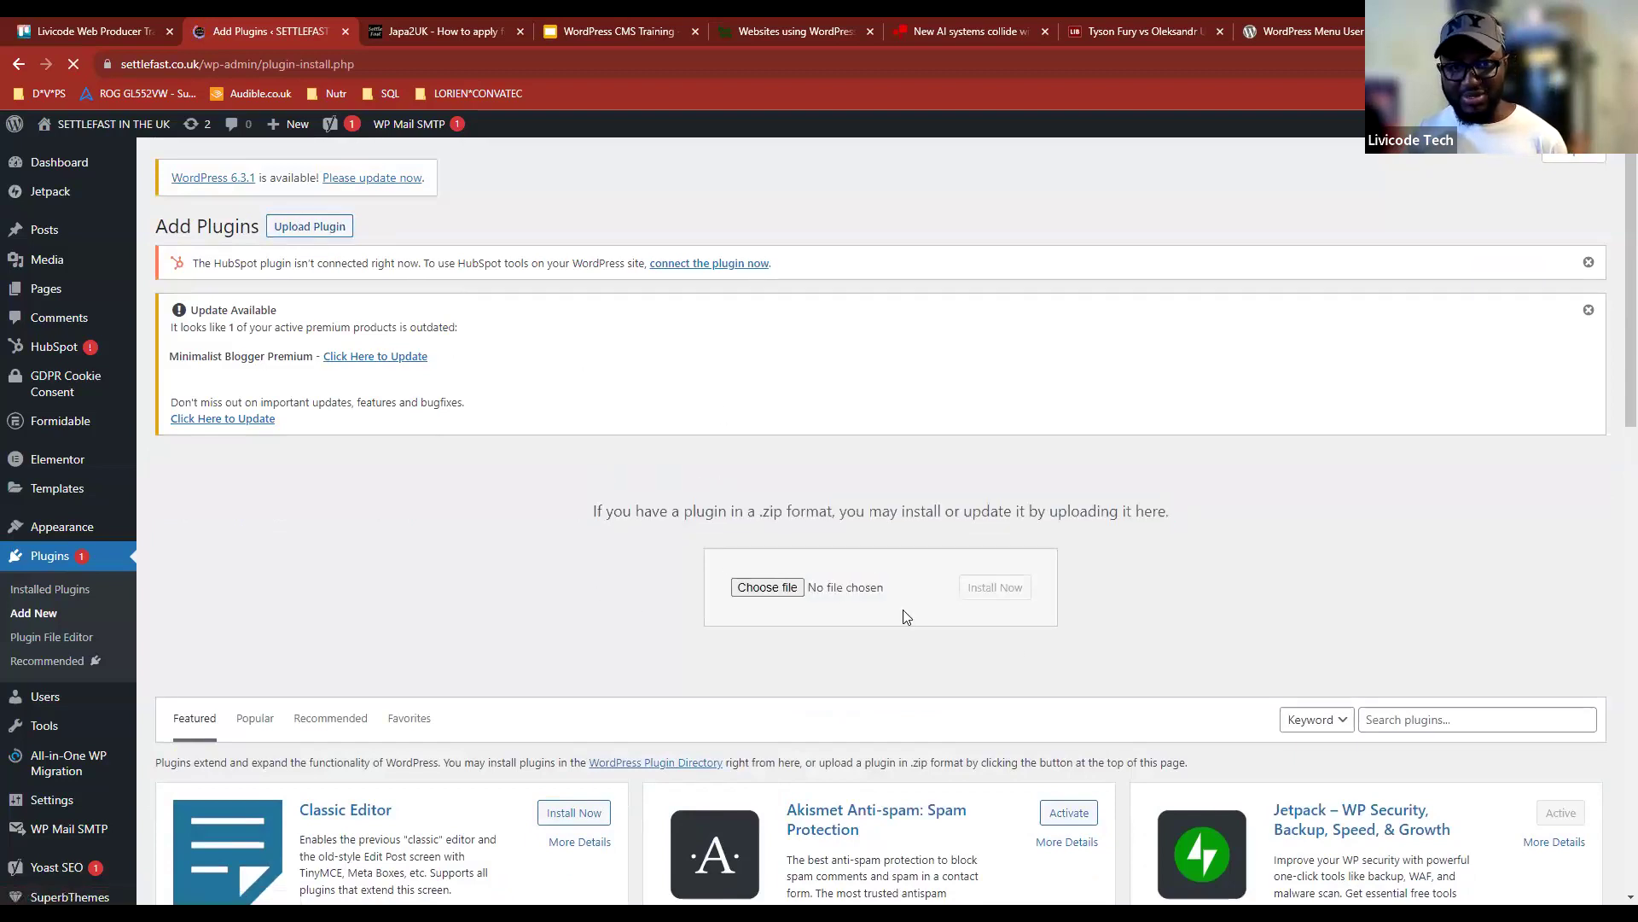
pyautogui.click(762, 589)
# Step: Close the Windows Open dialog without selecting a plugin .zip
pyautogui.click(802, 31)
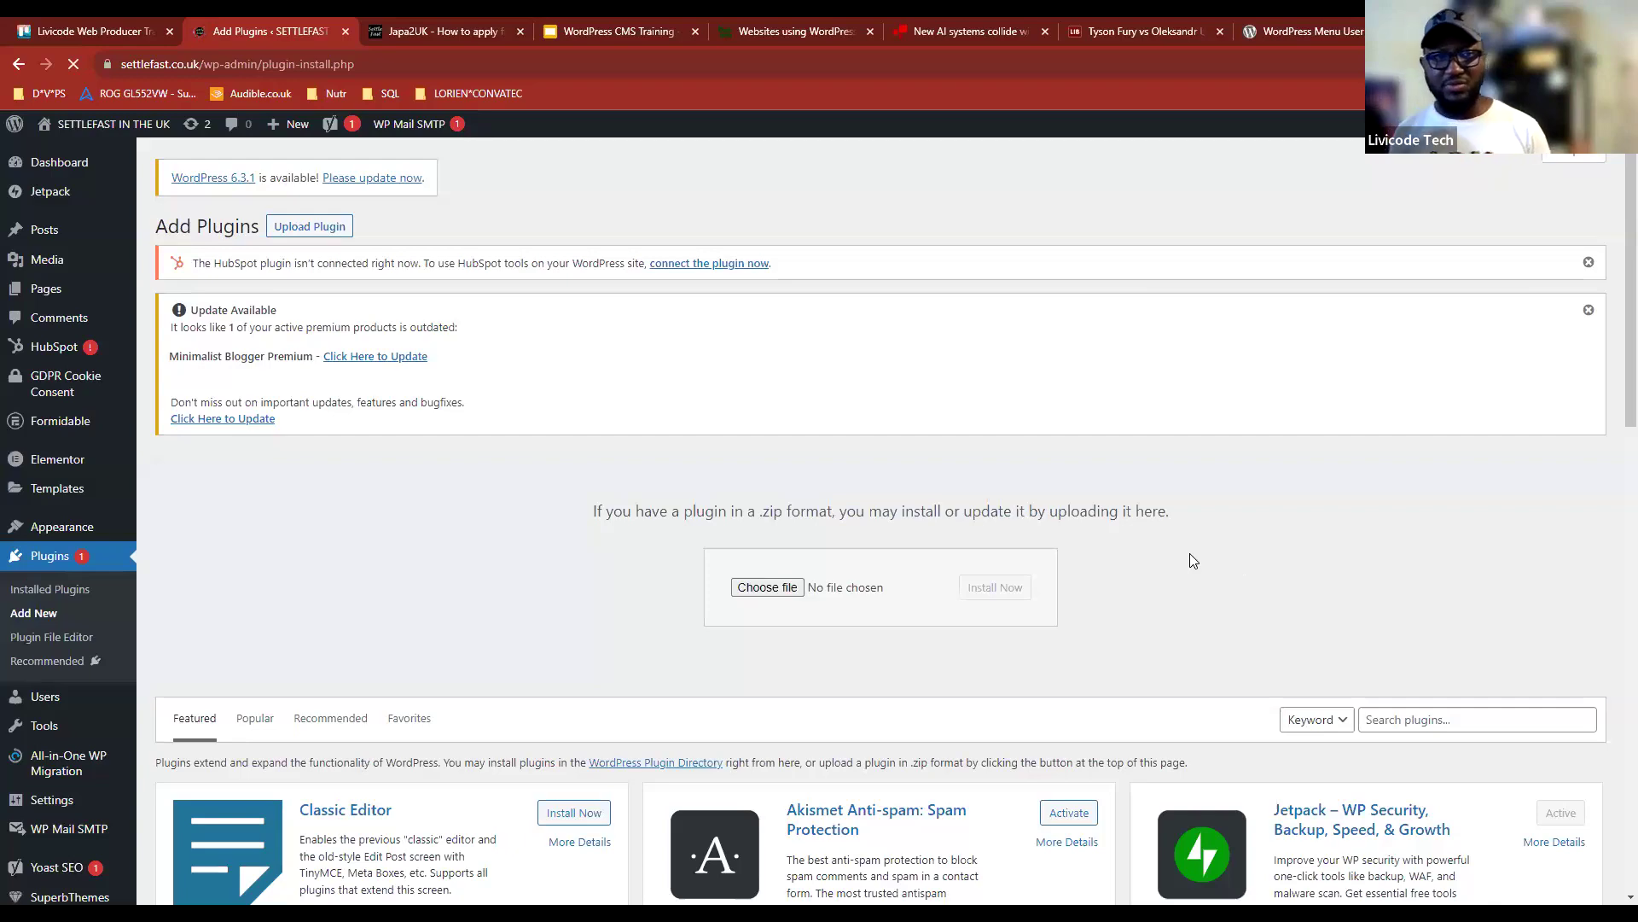
# Step: Show the Popular tab and scroll through plugins like UpdraftPlus, Duplicate Page and Rank Math SEO
pyautogui.scroll(-5, 1190, 553)
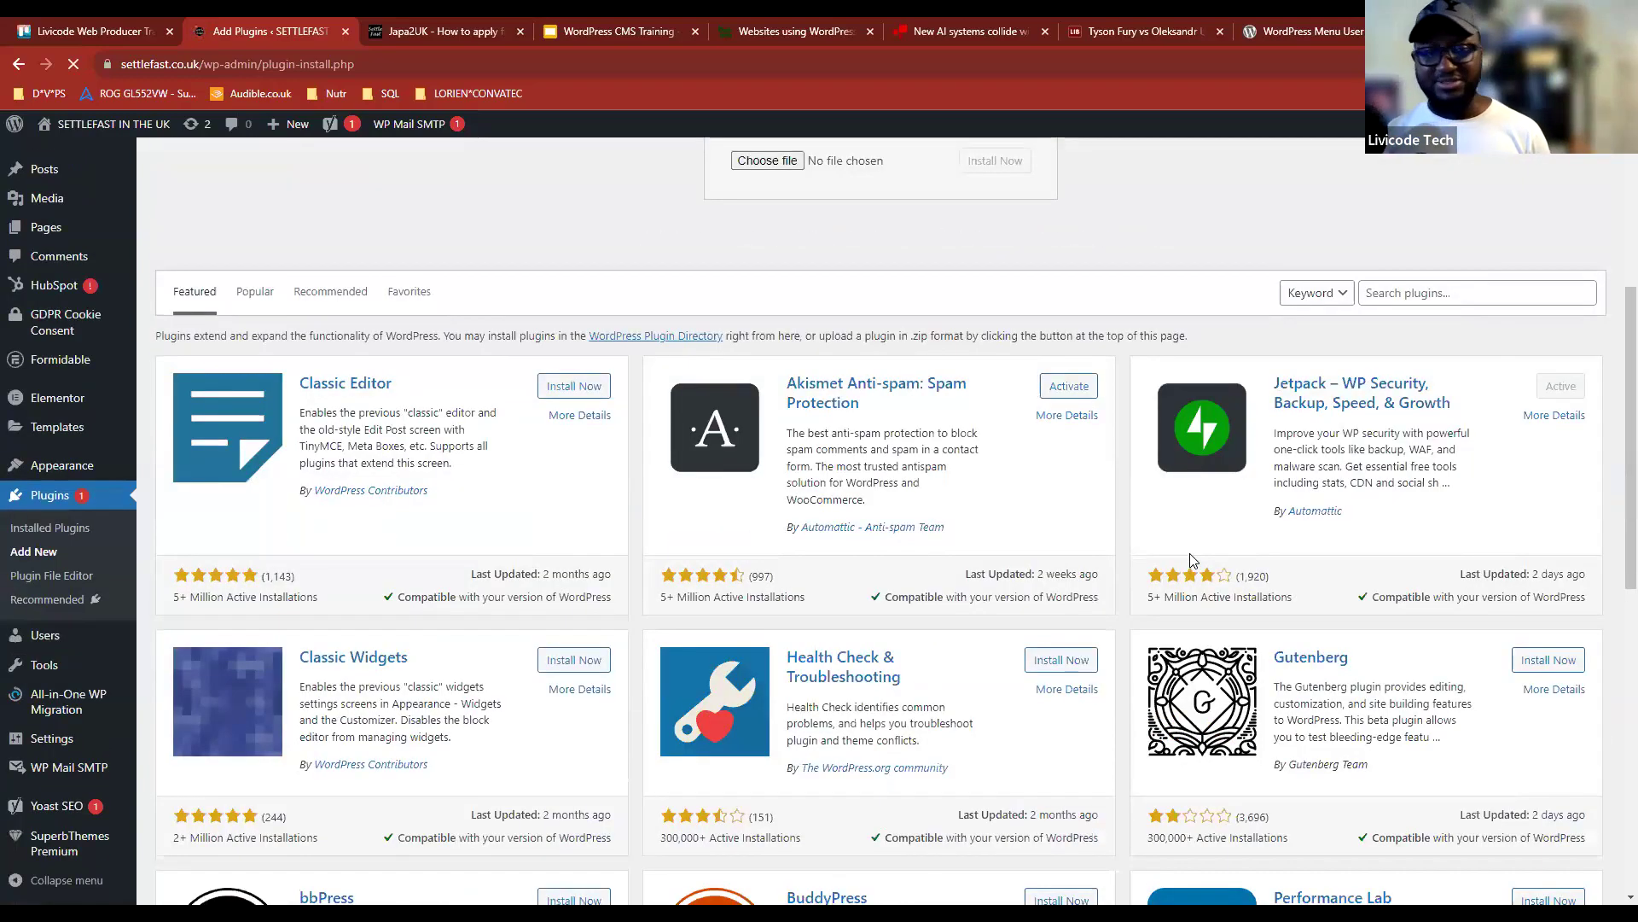
pyautogui.scroll(-4, 1189, 553)
pyautogui.scroll(8, 483, 549)
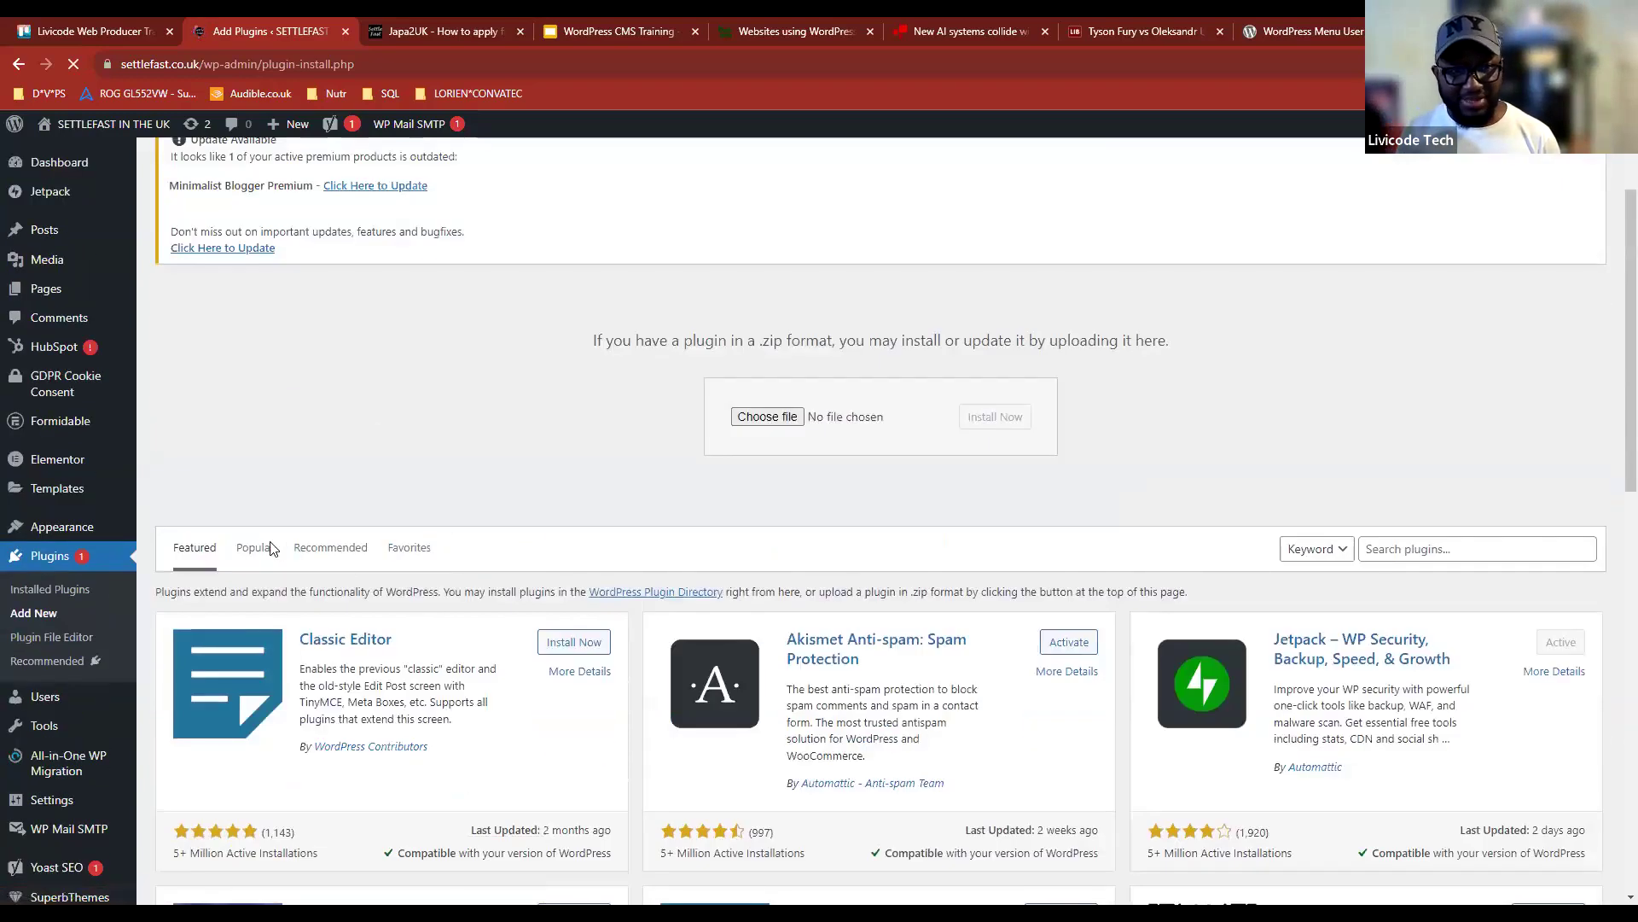
pyautogui.click(258, 549)
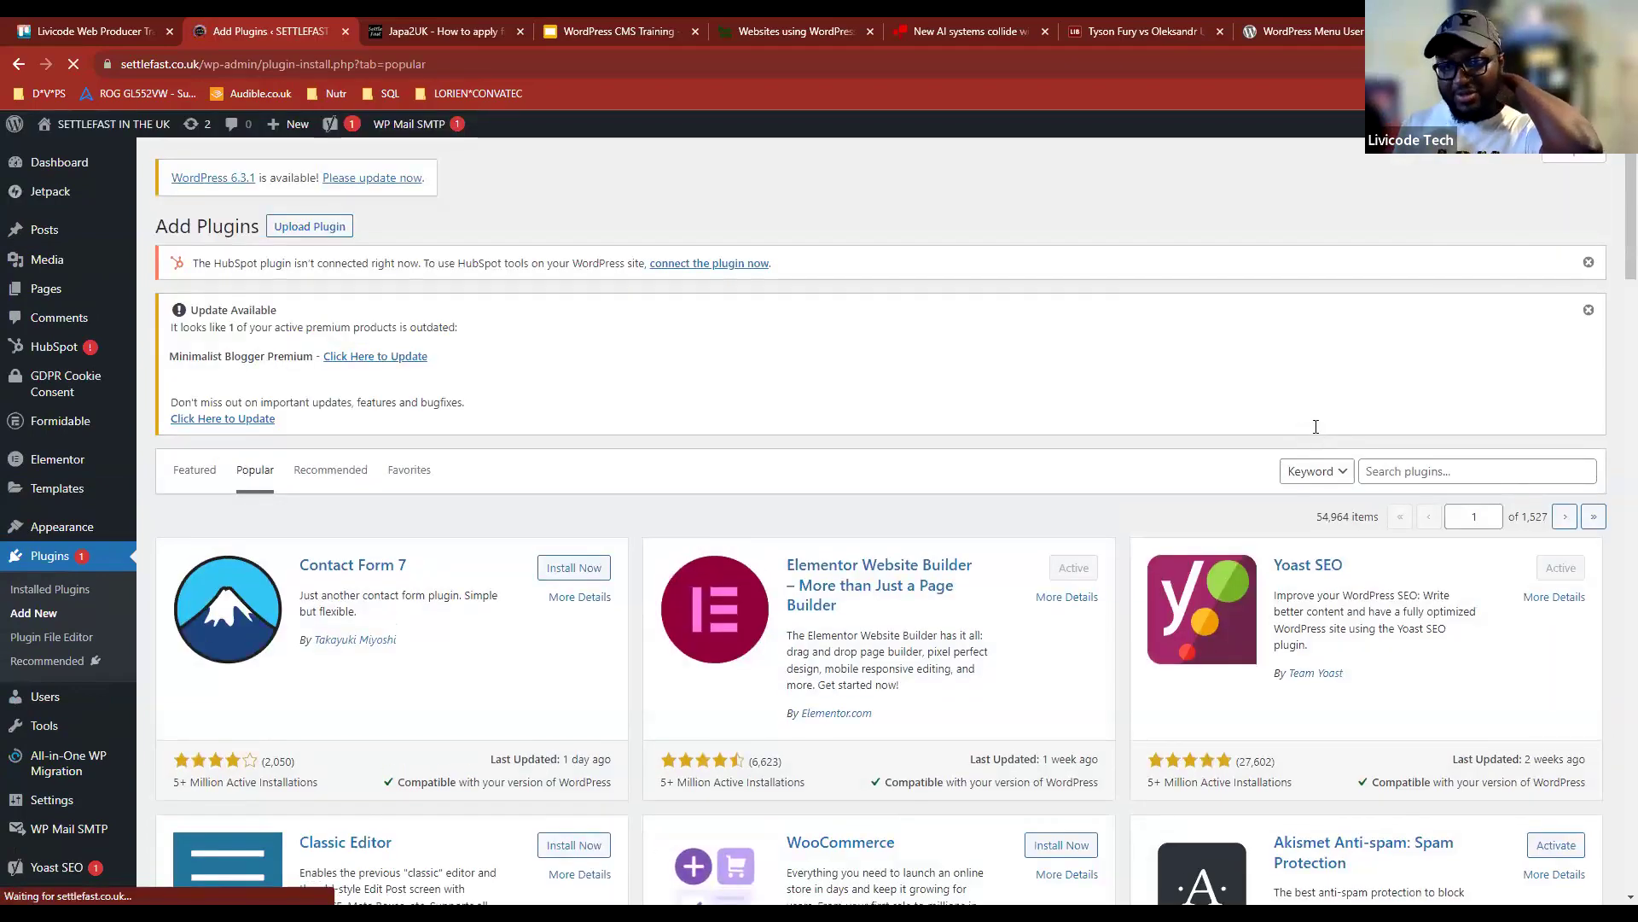
pyautogui.scroll(-8, 1314, 432)
pyautogui.scroll(-7, 1314, 432)
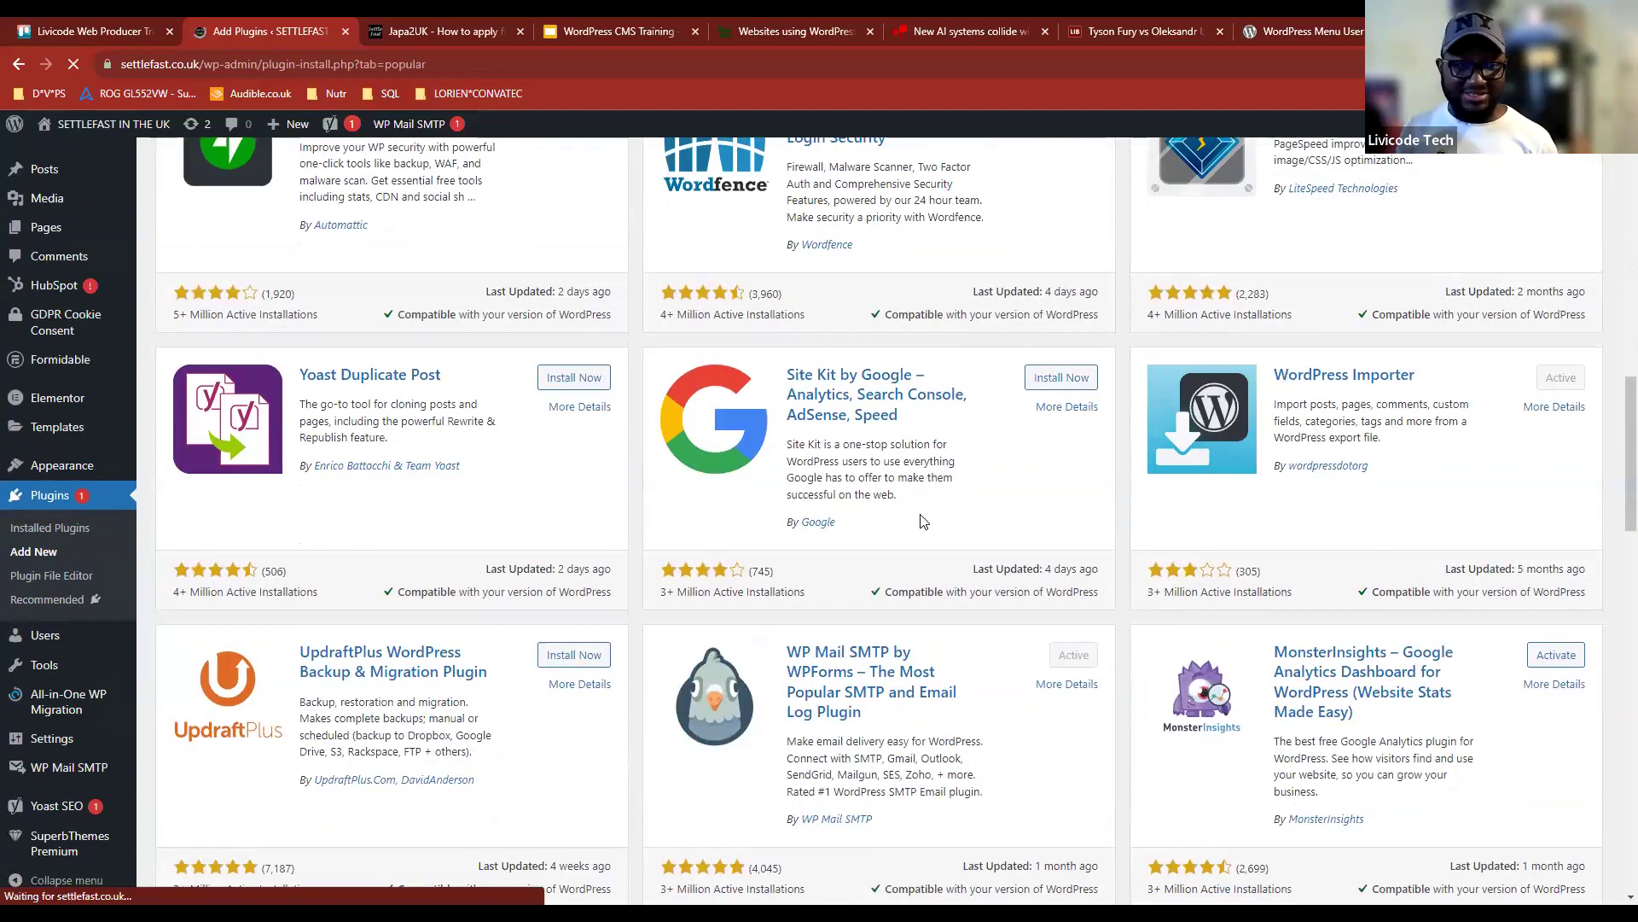
pyautogui.scroll(15, 919, 520)
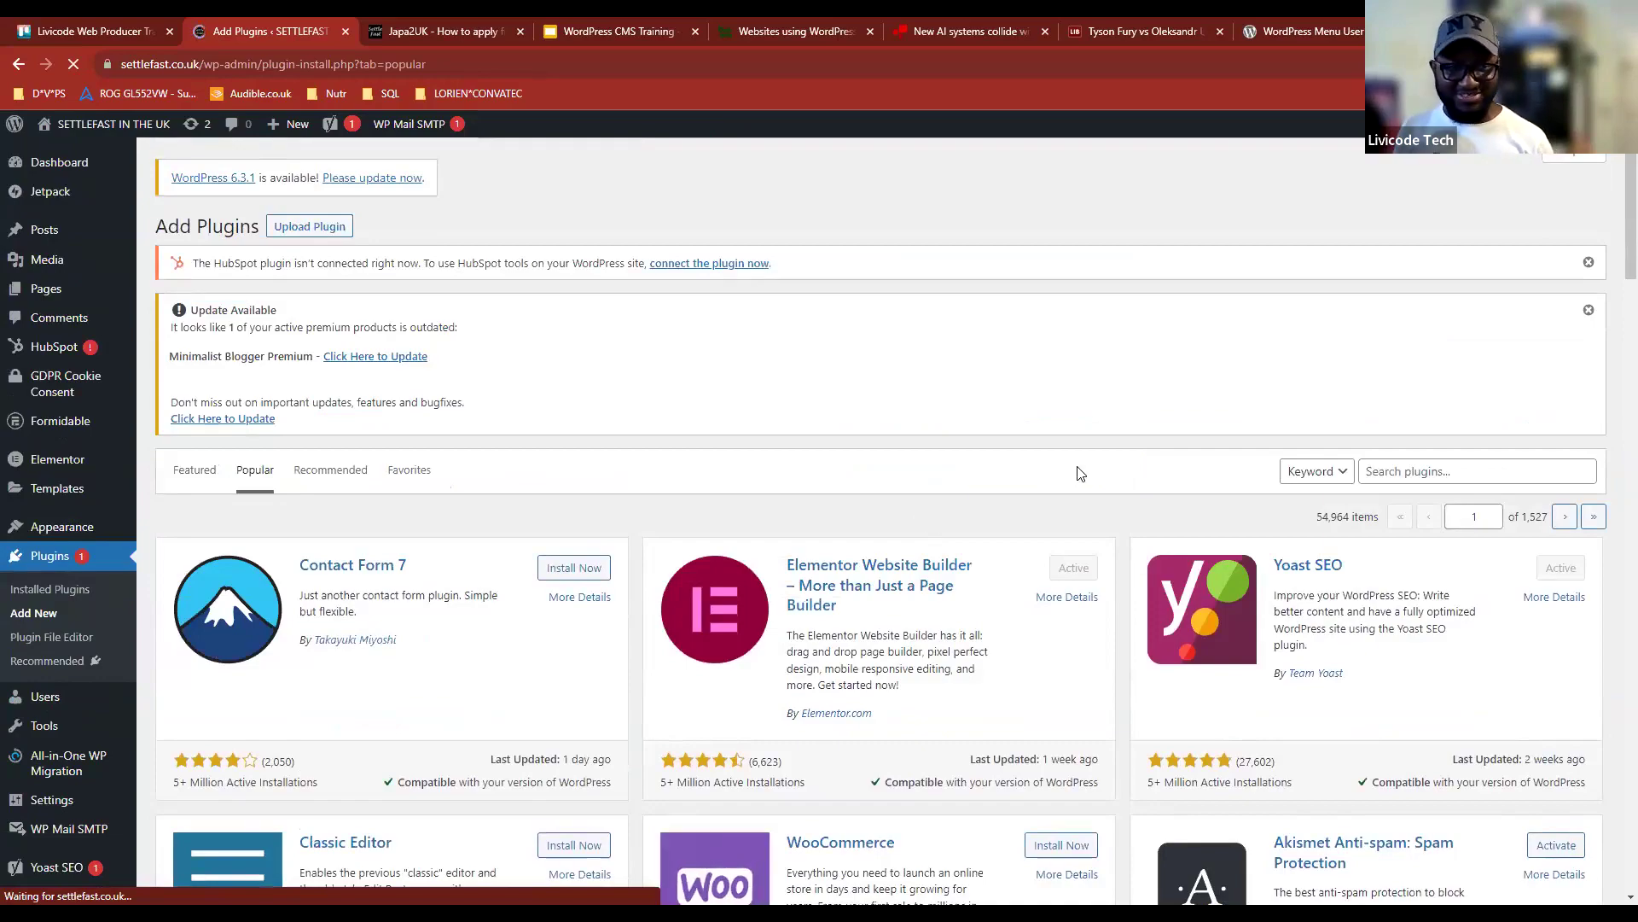
pyautogui.scroll(-20, 1080, 474)
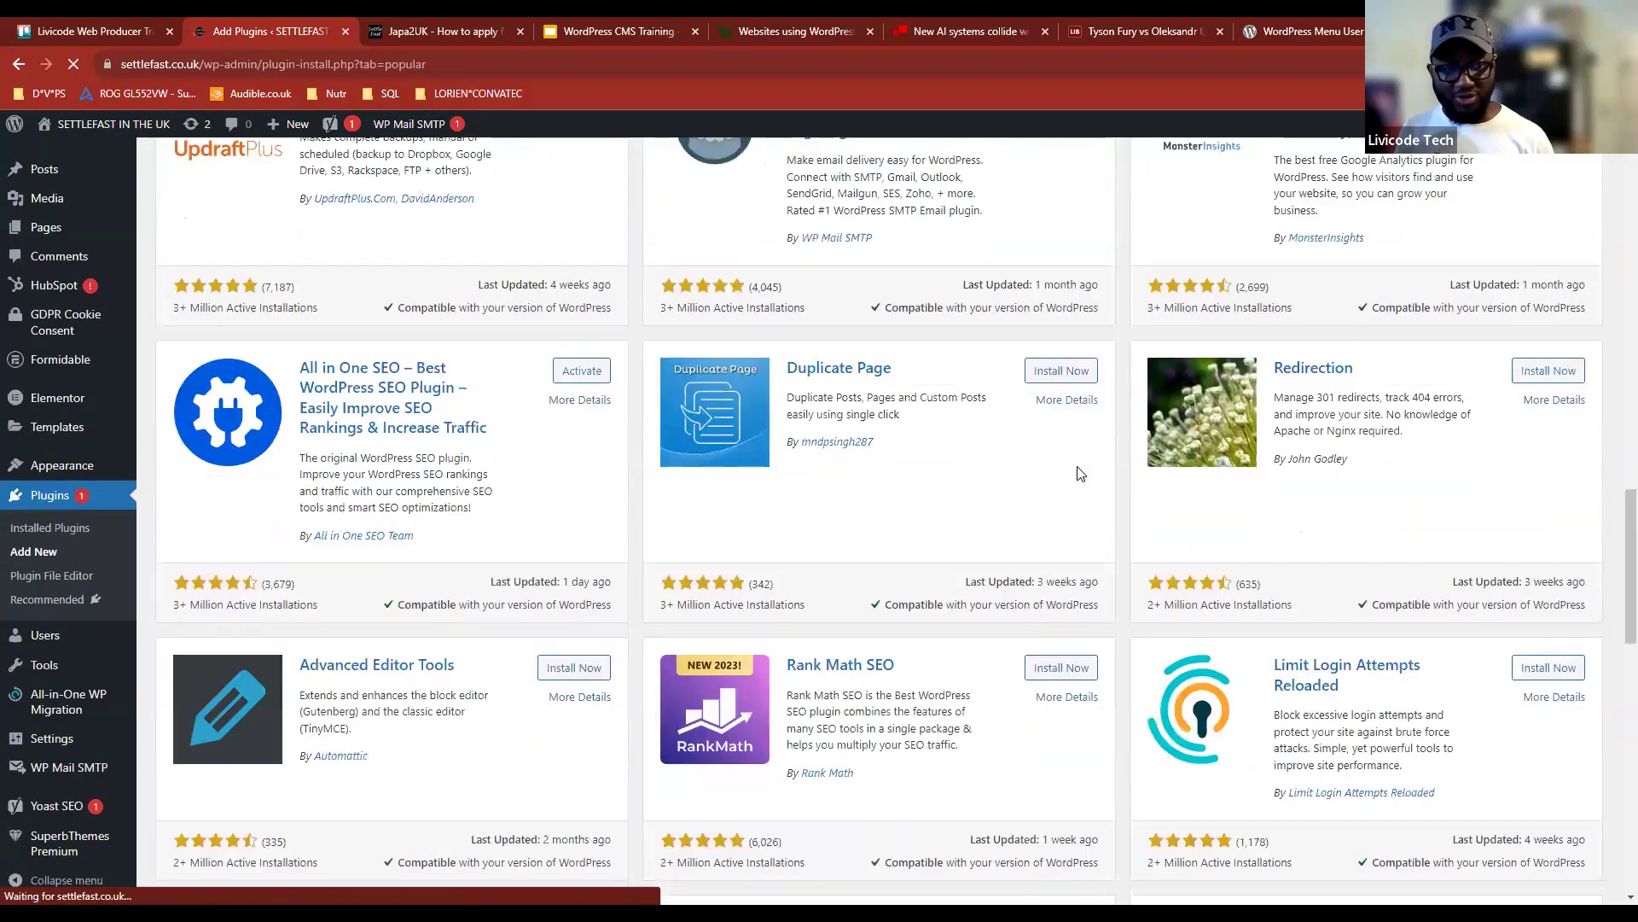
# Step: Check the Grouping of Features slide in the training deck, then return to Add Plugins
pyautogui.click(601, 33)
pyautogui.click(127, 623)
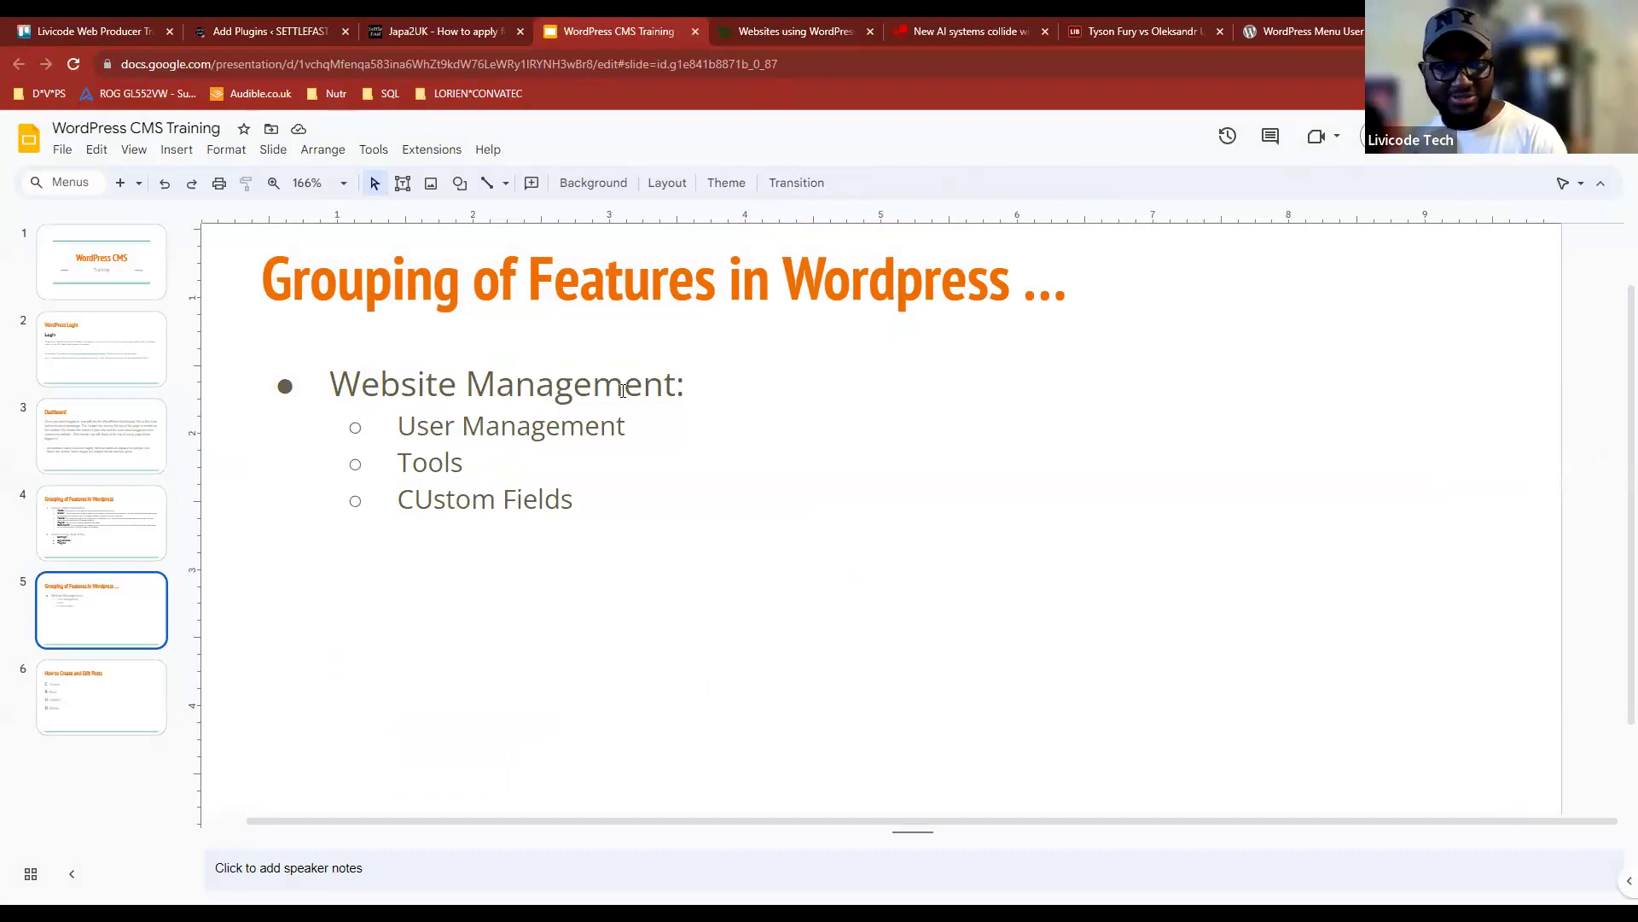
pyautogui.click(236, 27)
pyautogui.click(608, 25)
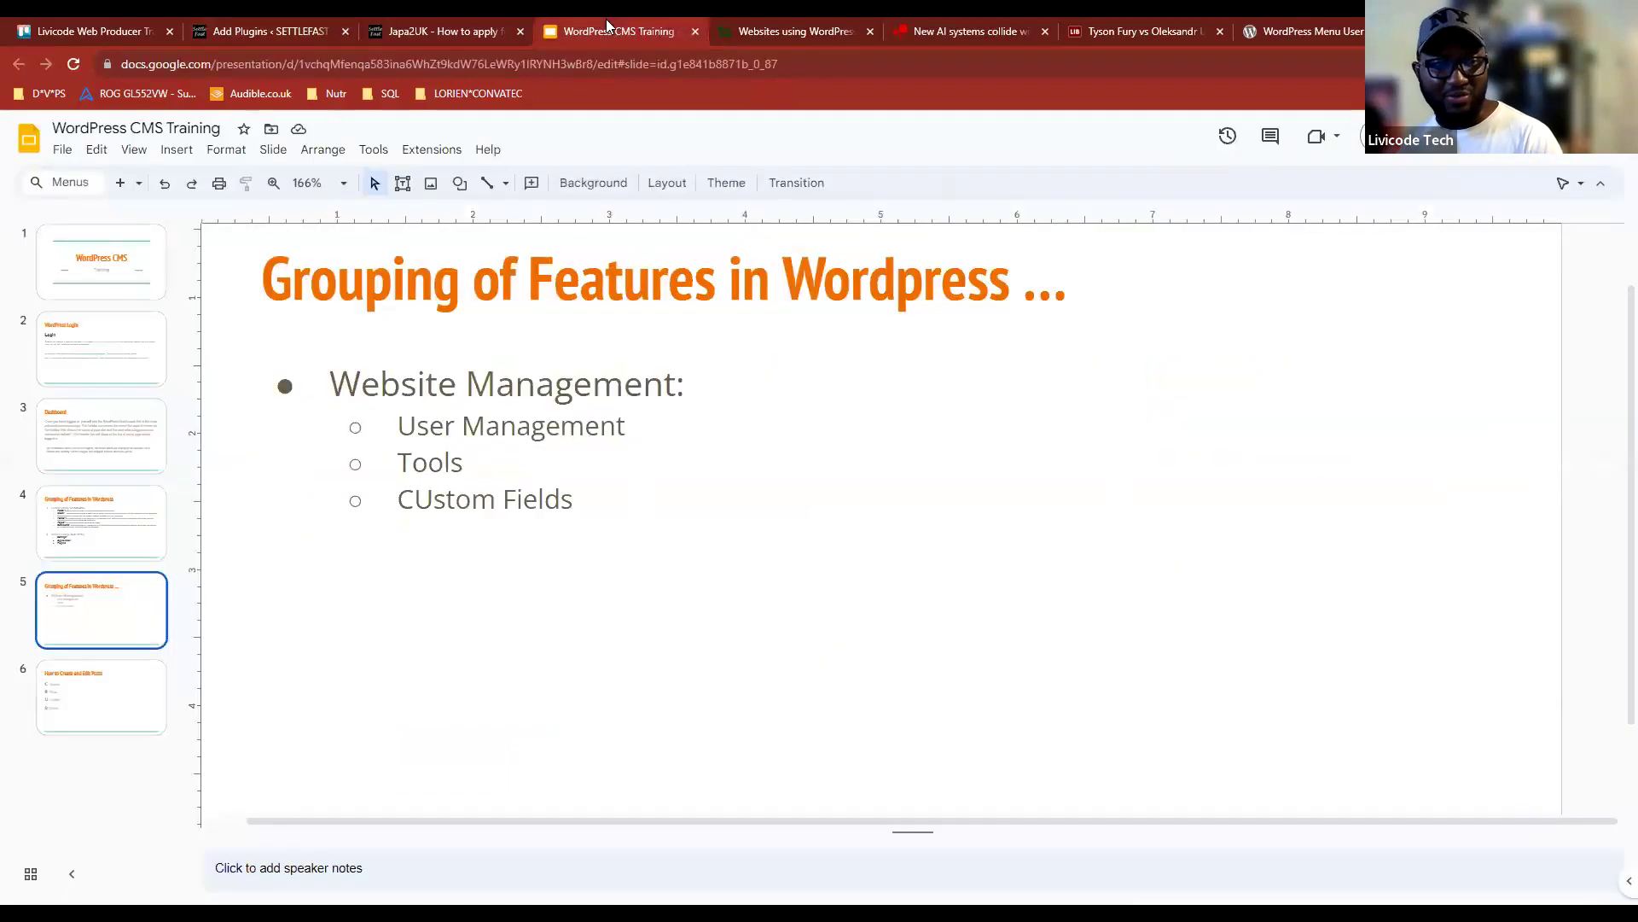
pyautogui.click(249, 26)
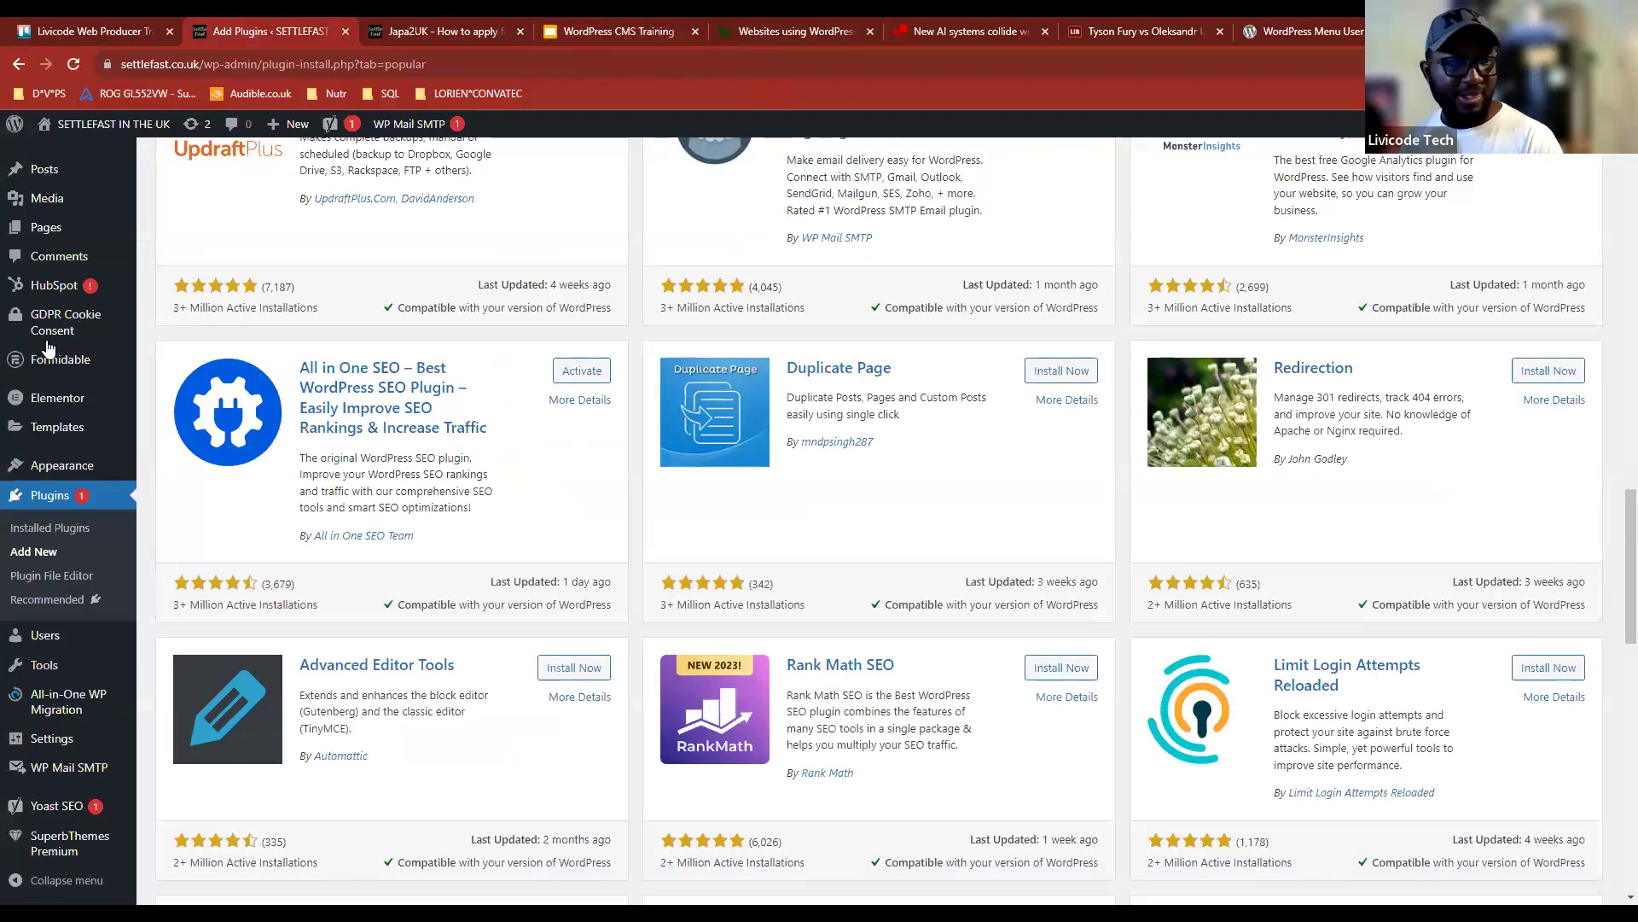
pyautogui.scroll(1, 47, 348)
# Step: Open All Users and check the single account's Administrator role
pyautogui.moveTo(47, 698)
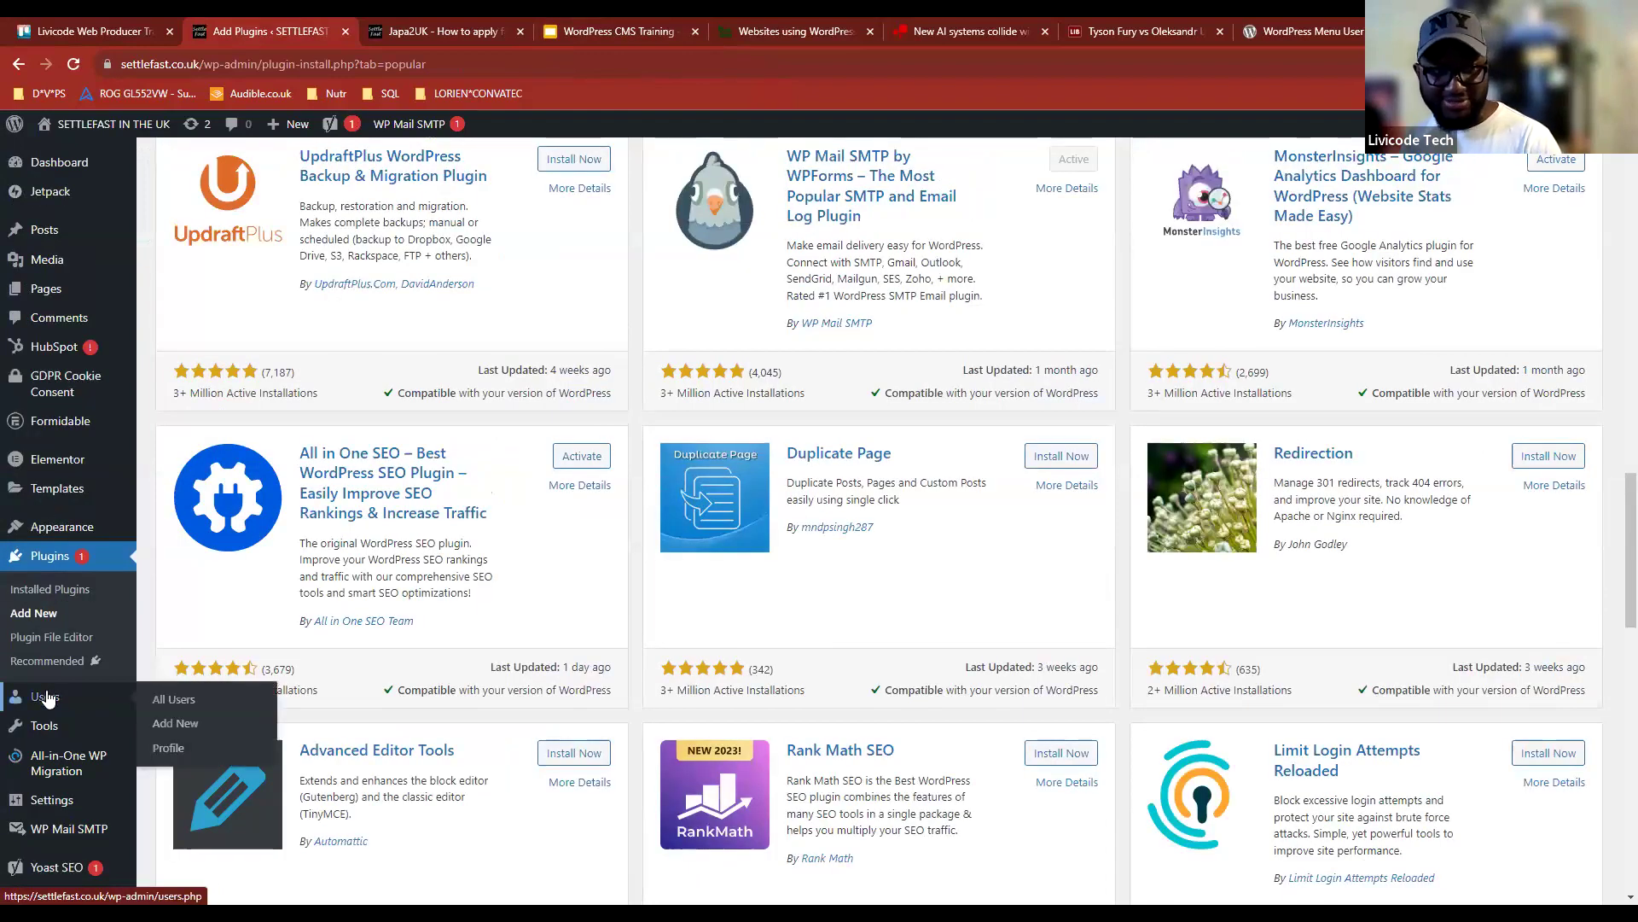
pyautogui.click(45, 697)
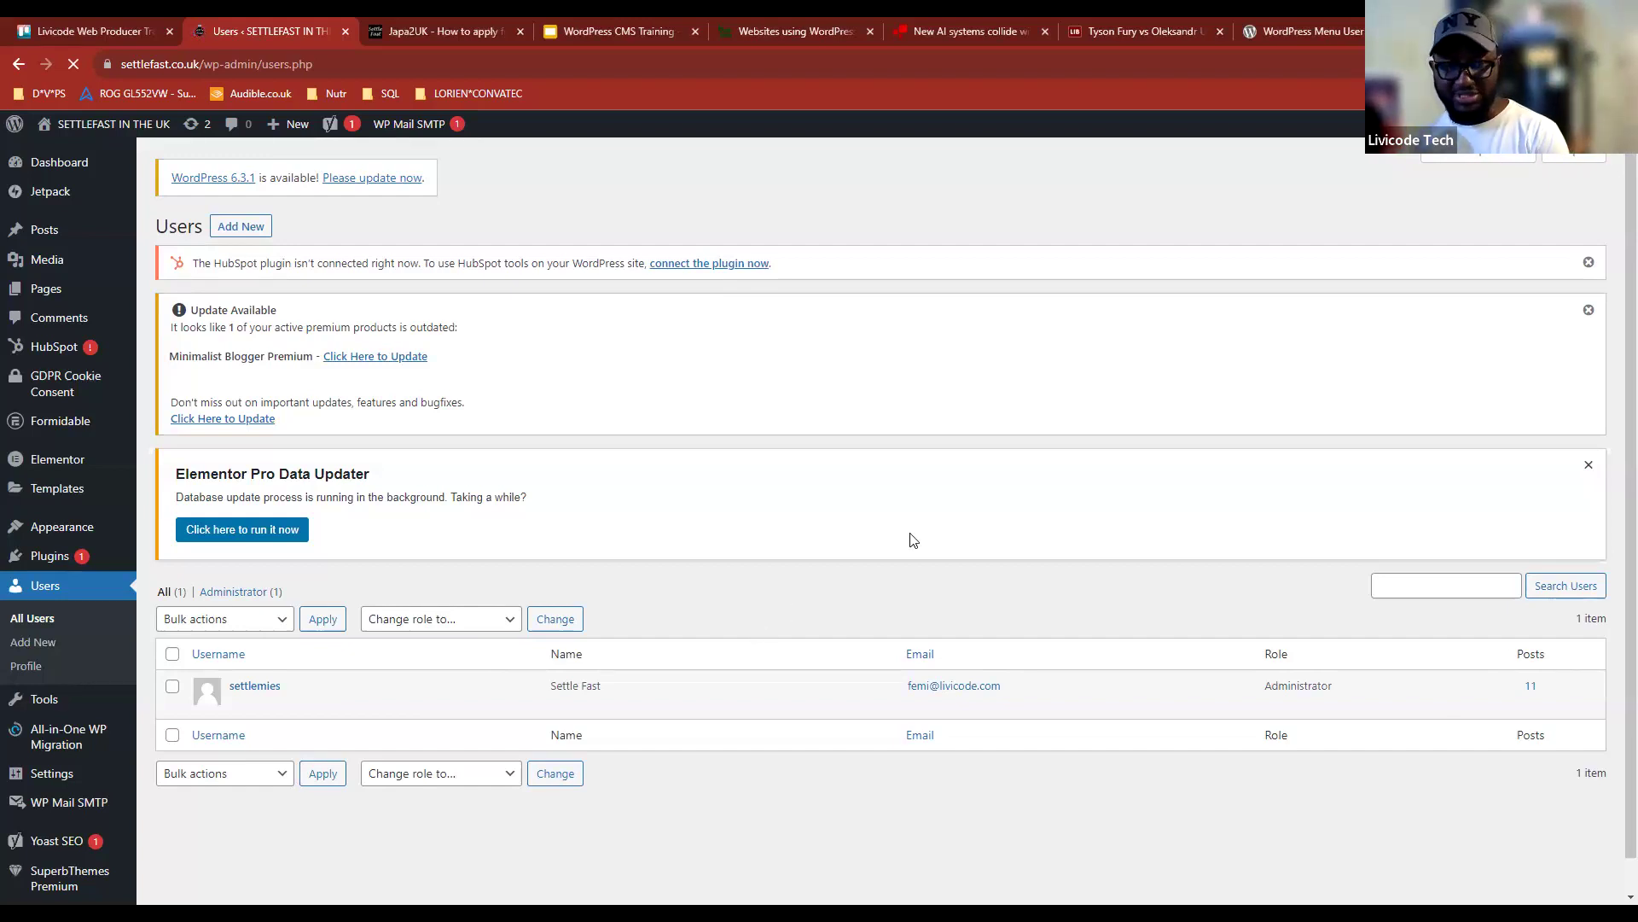
pyautogui.moveTo(1343, 688); pyautogui.dragTo(1257, 690)
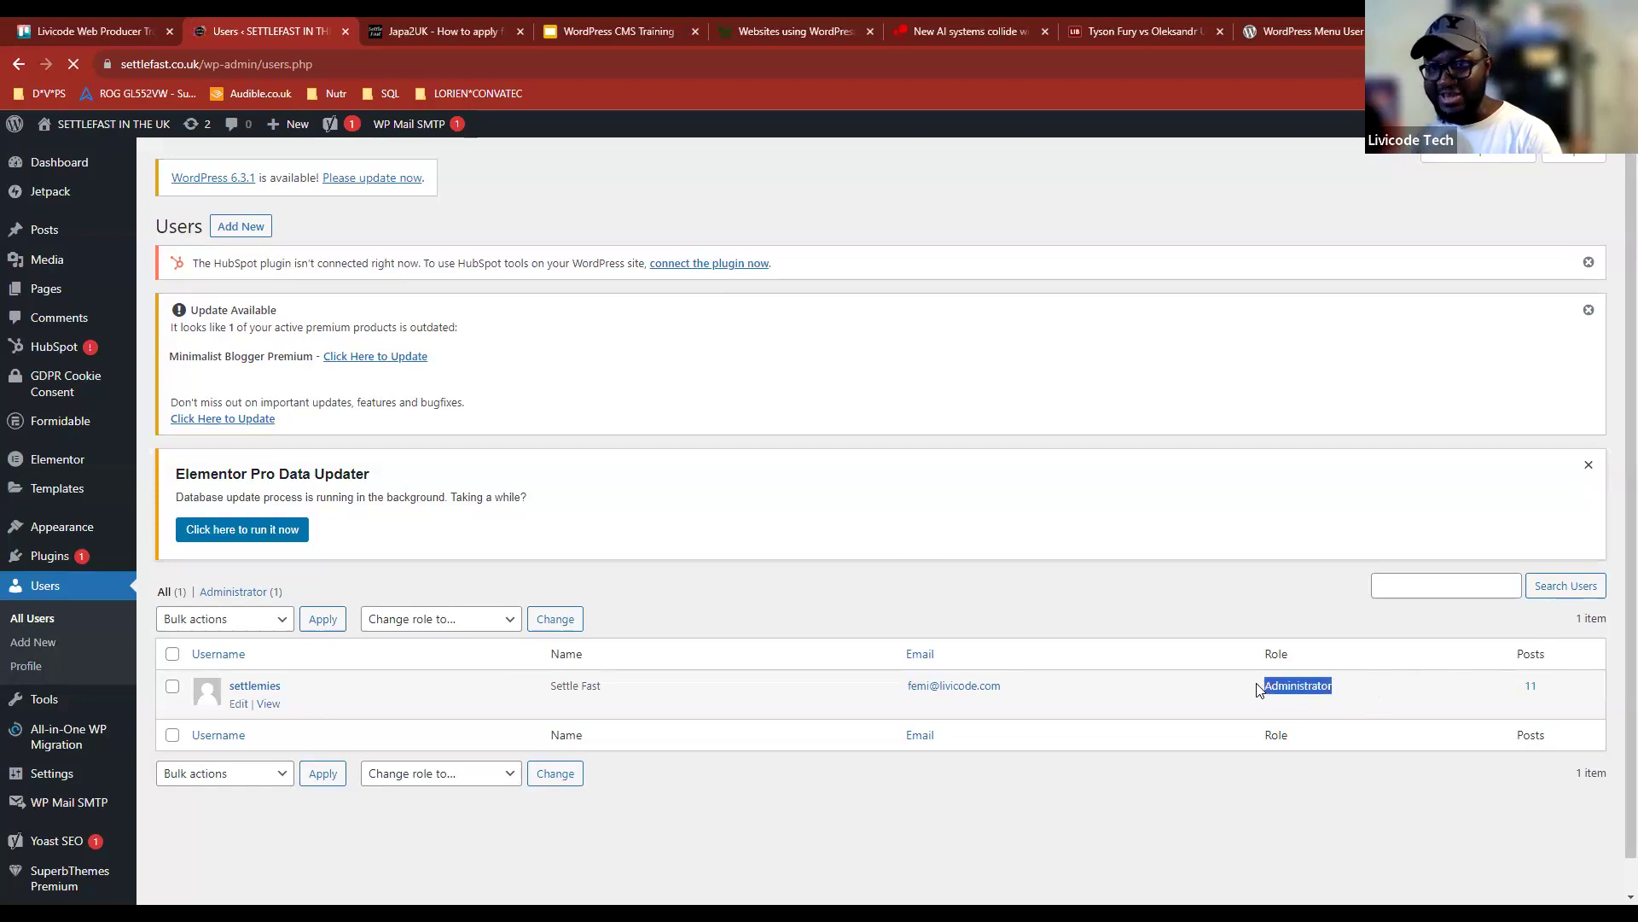
pyautogui.click(1044, 600)
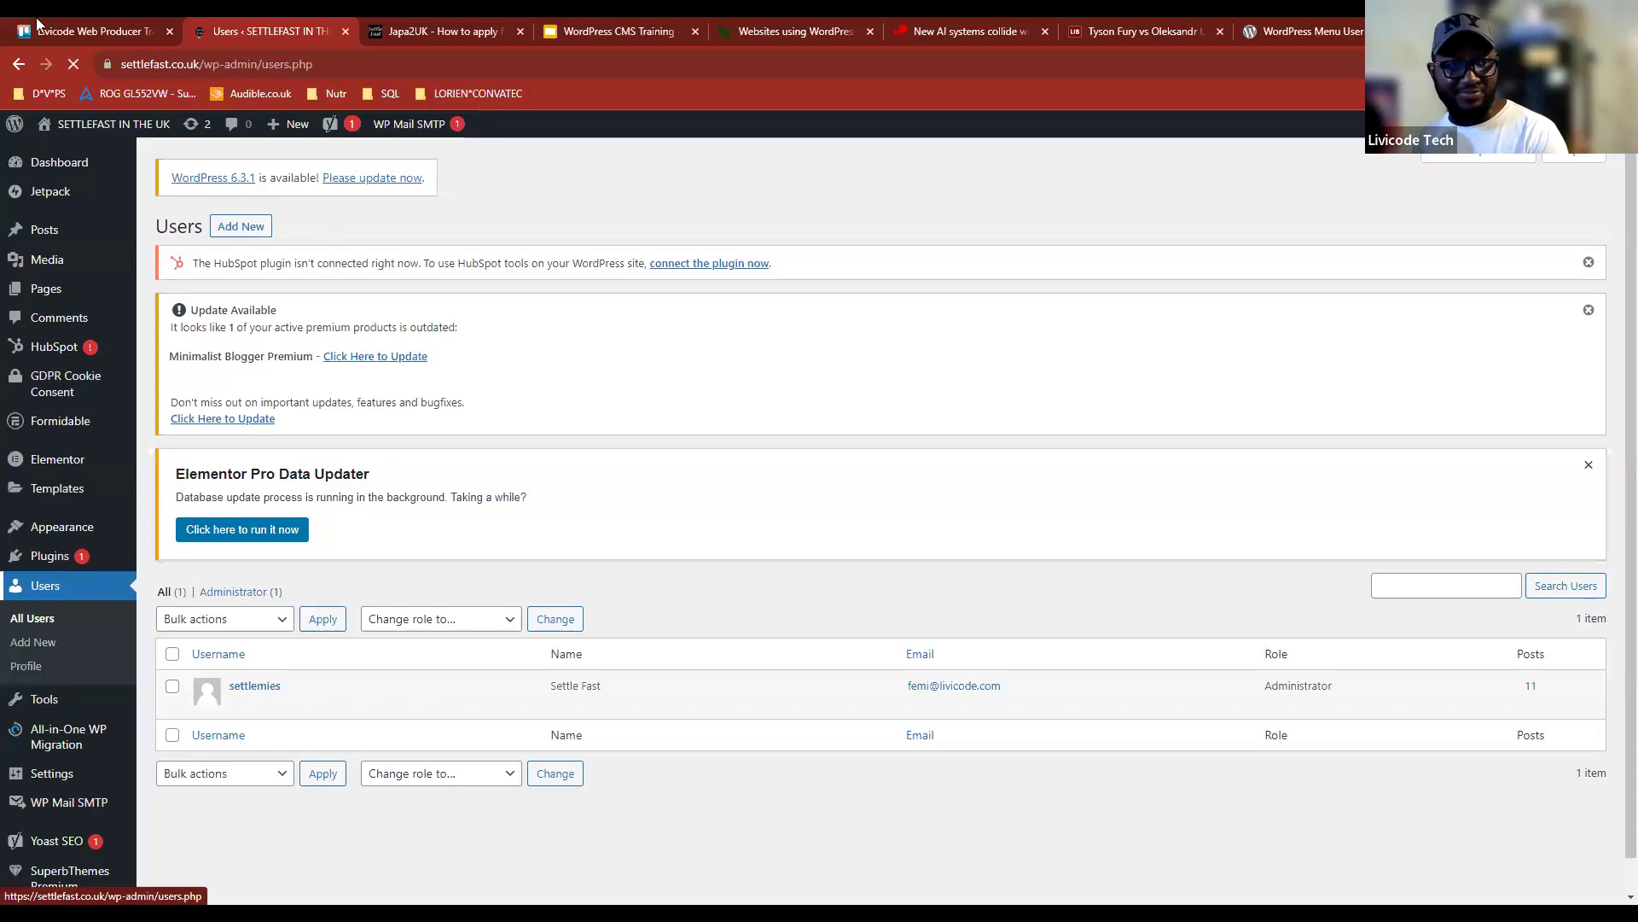
pyautogui.scroll(-1, 36, 557)
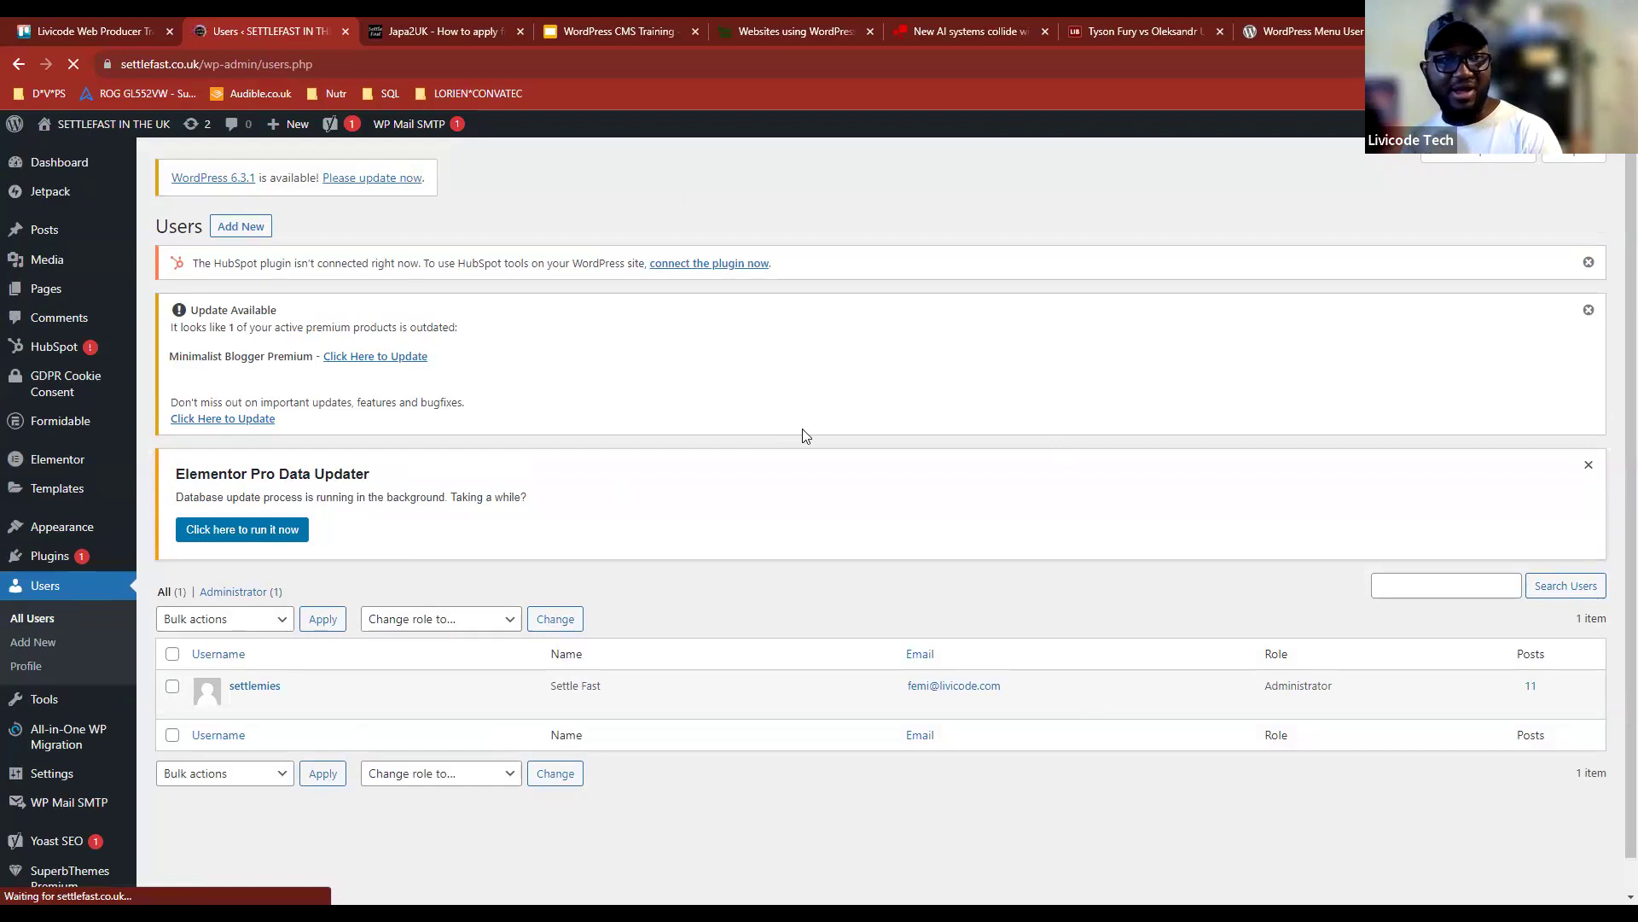
pyautogui.click(234, 229)
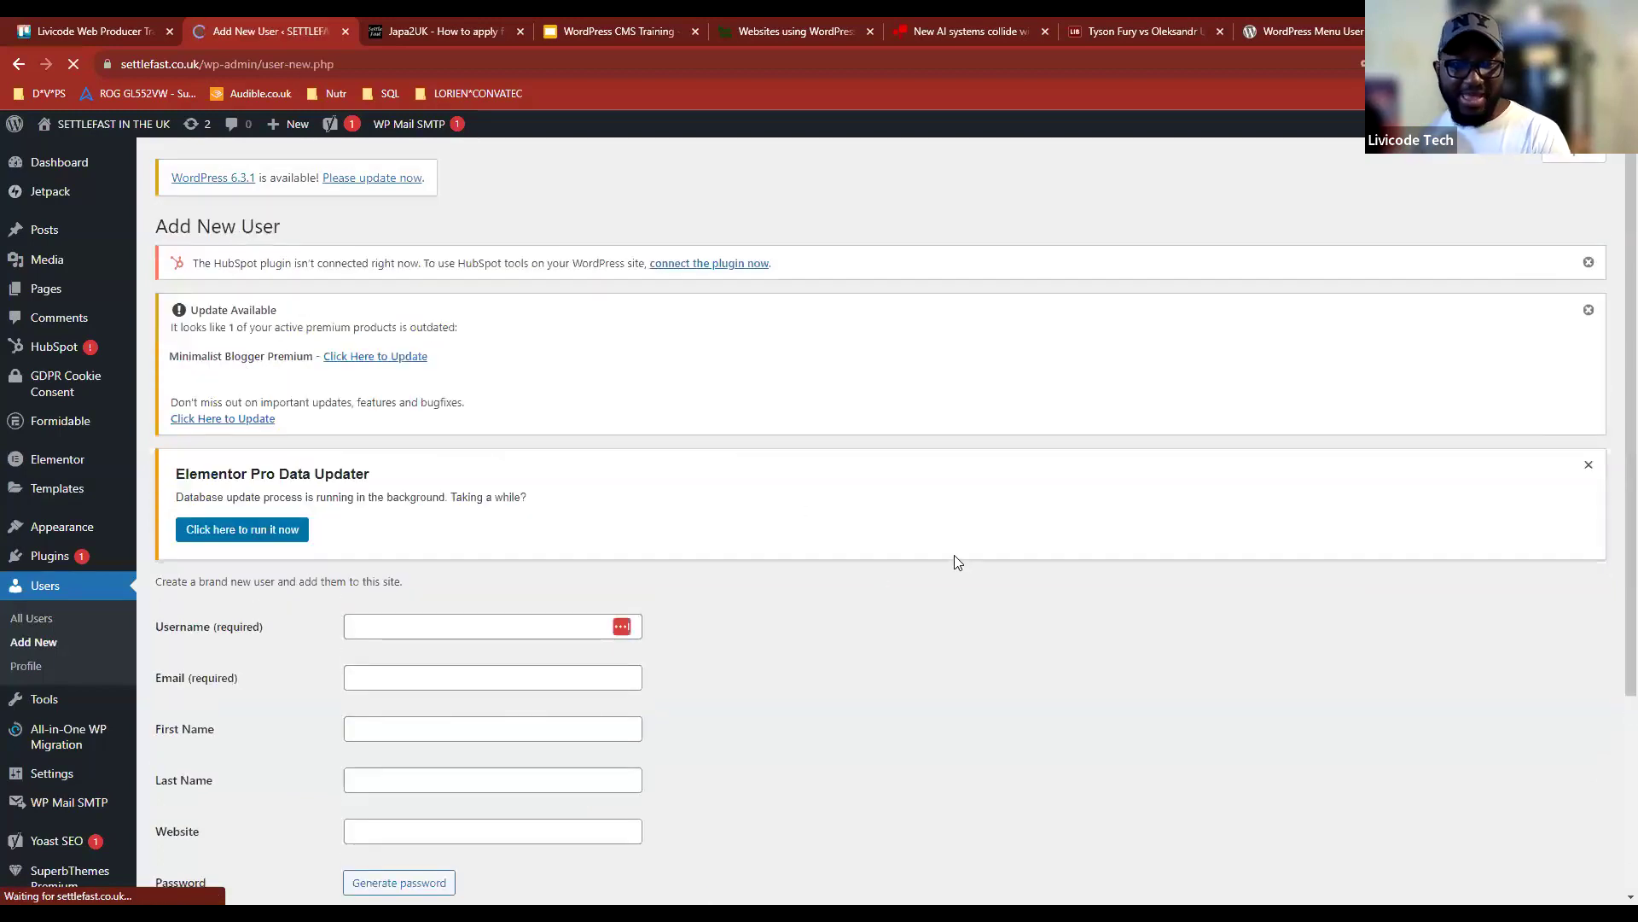
pyautogui.scroll(-3, 954, 562)
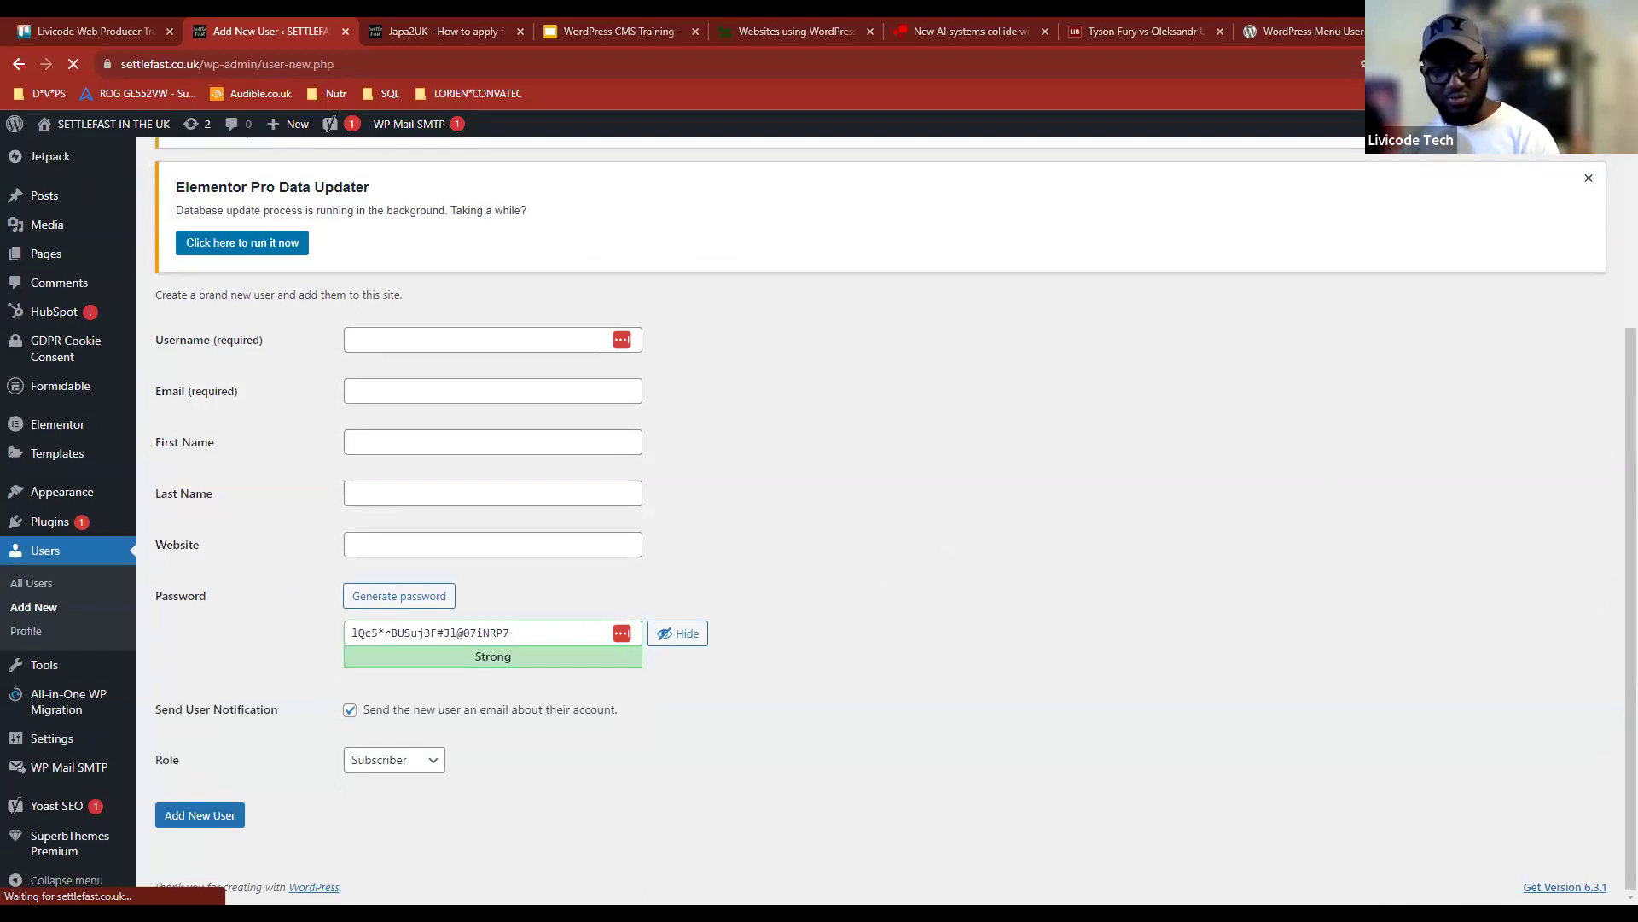
pyautogui.click(398, 338)
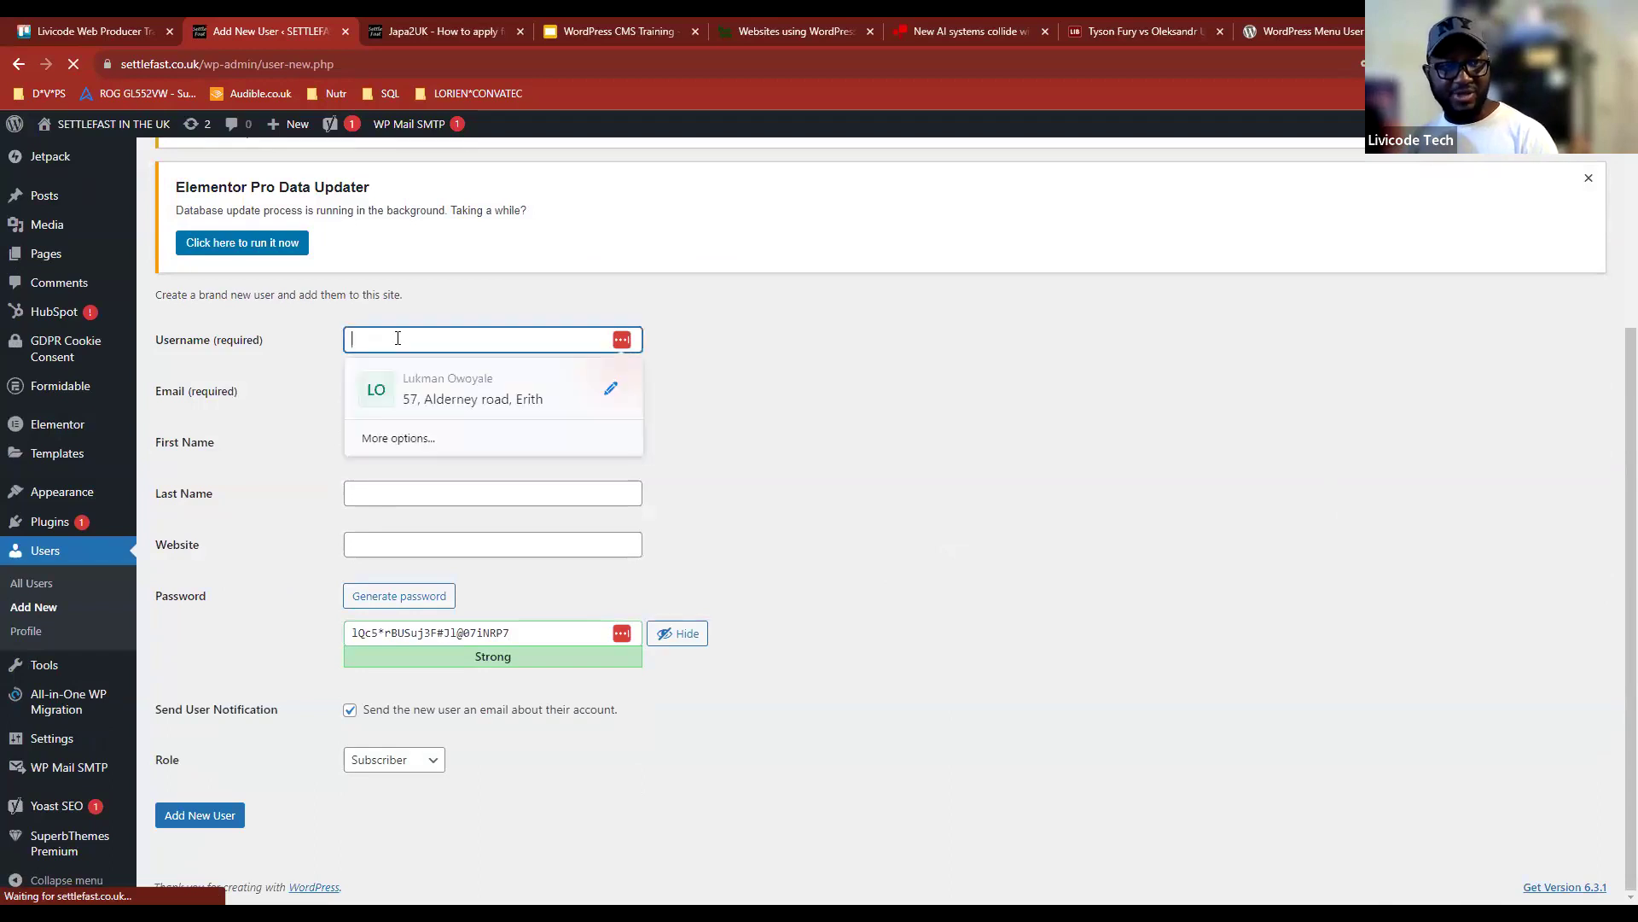
pyautogui.click(807, 368)
pyautogui.click(509, 336)
pyautogui.write('tt')
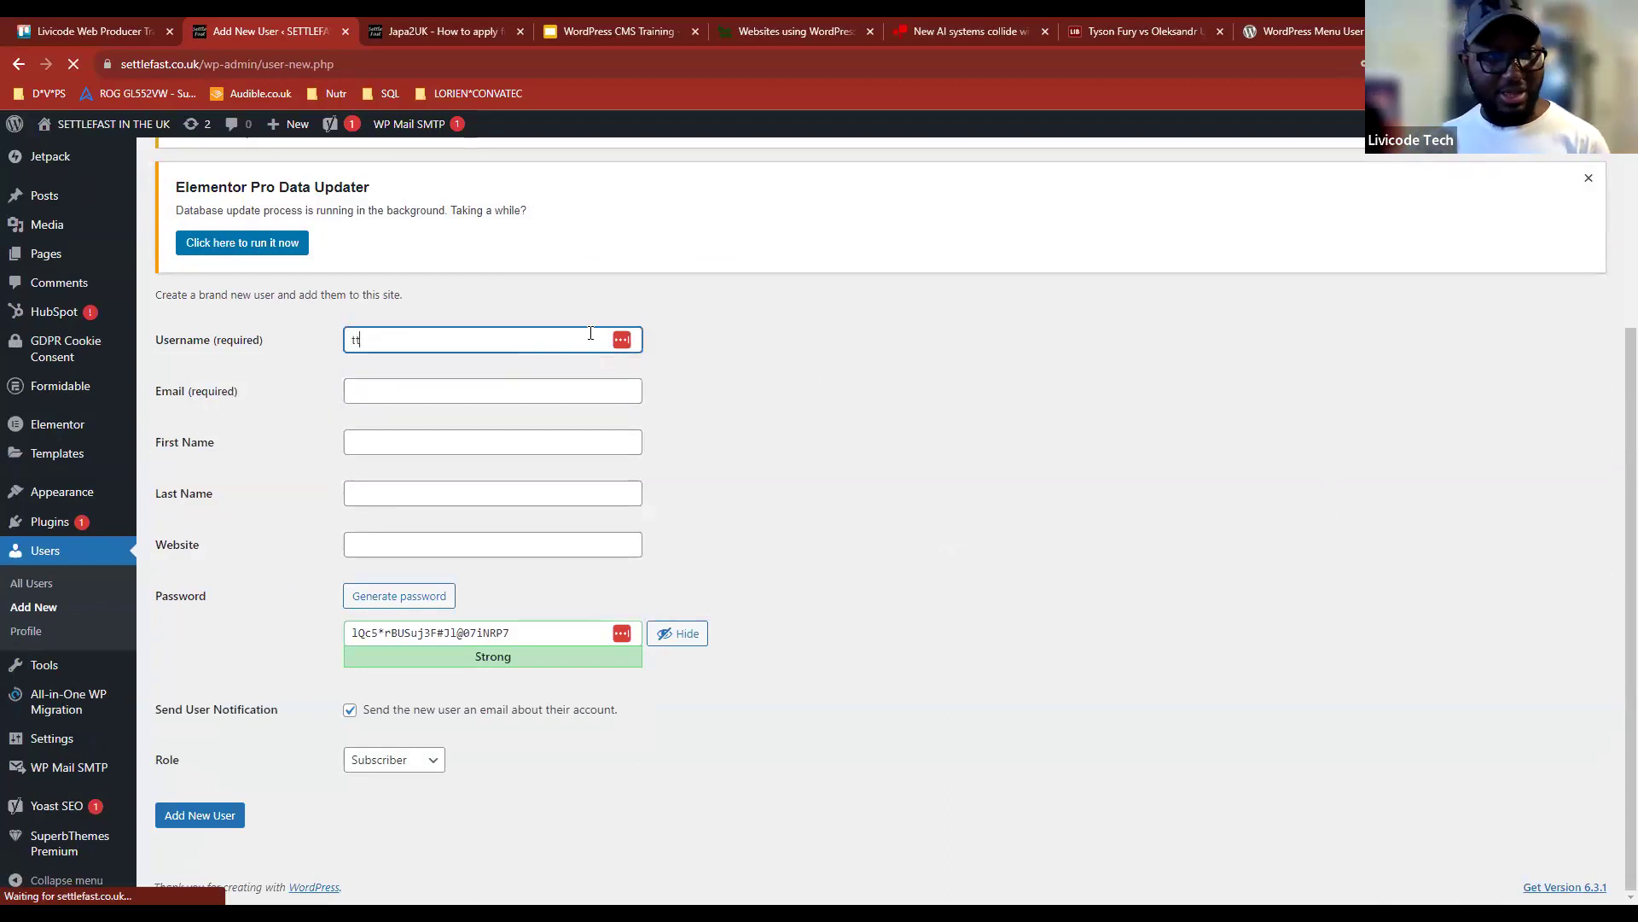
pyautogui.write('crown')
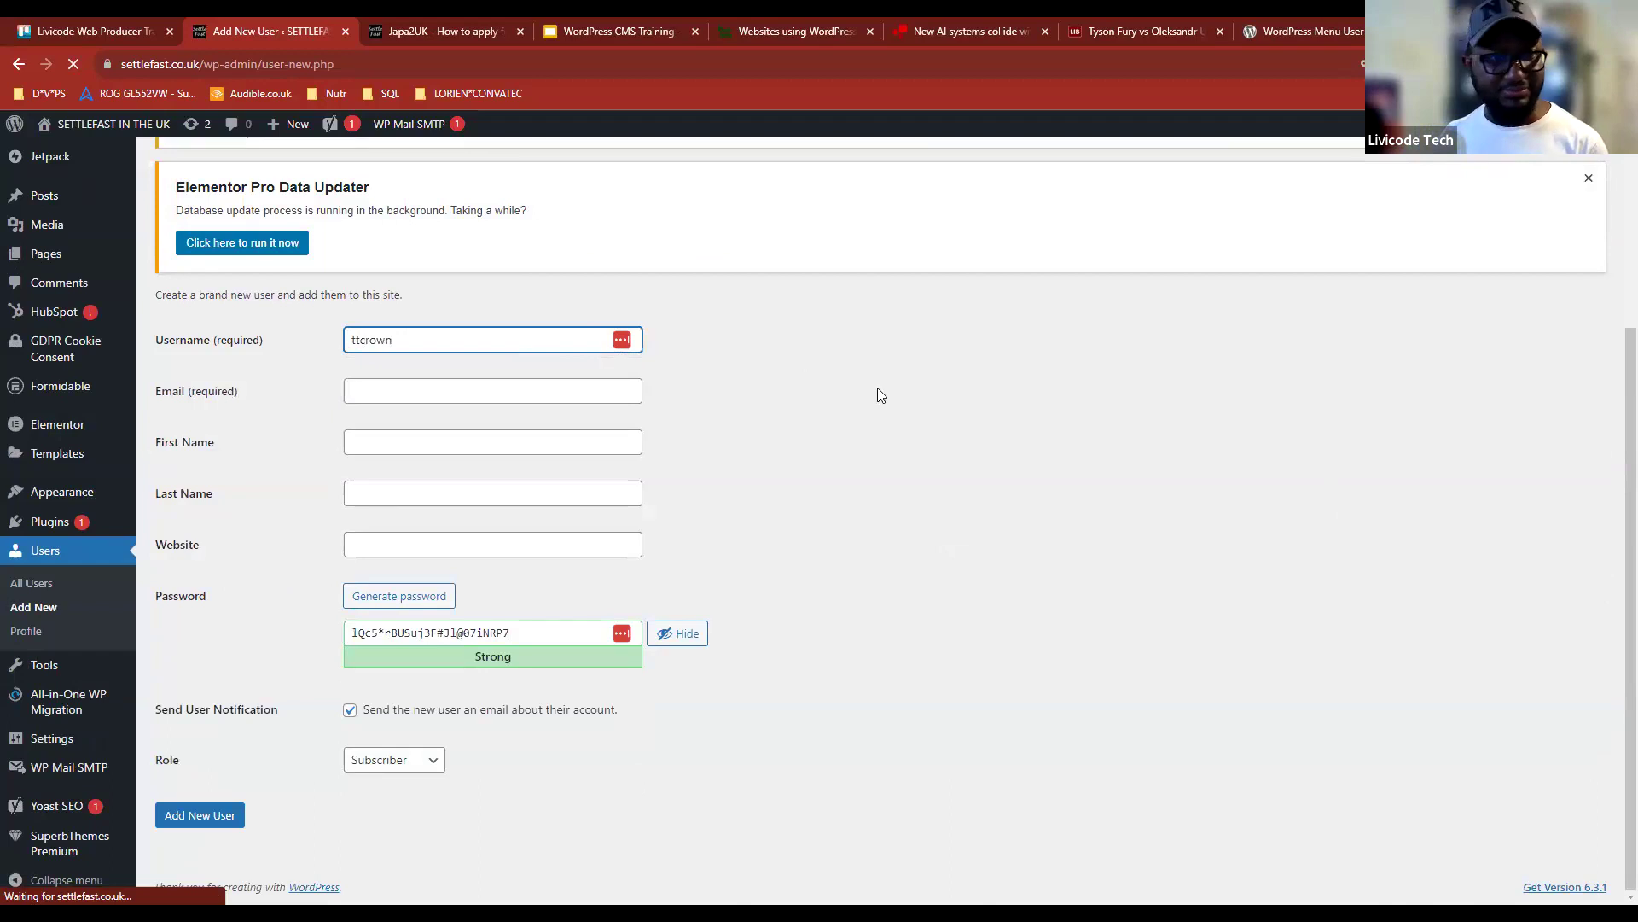
pyautogui.click(881, 394)
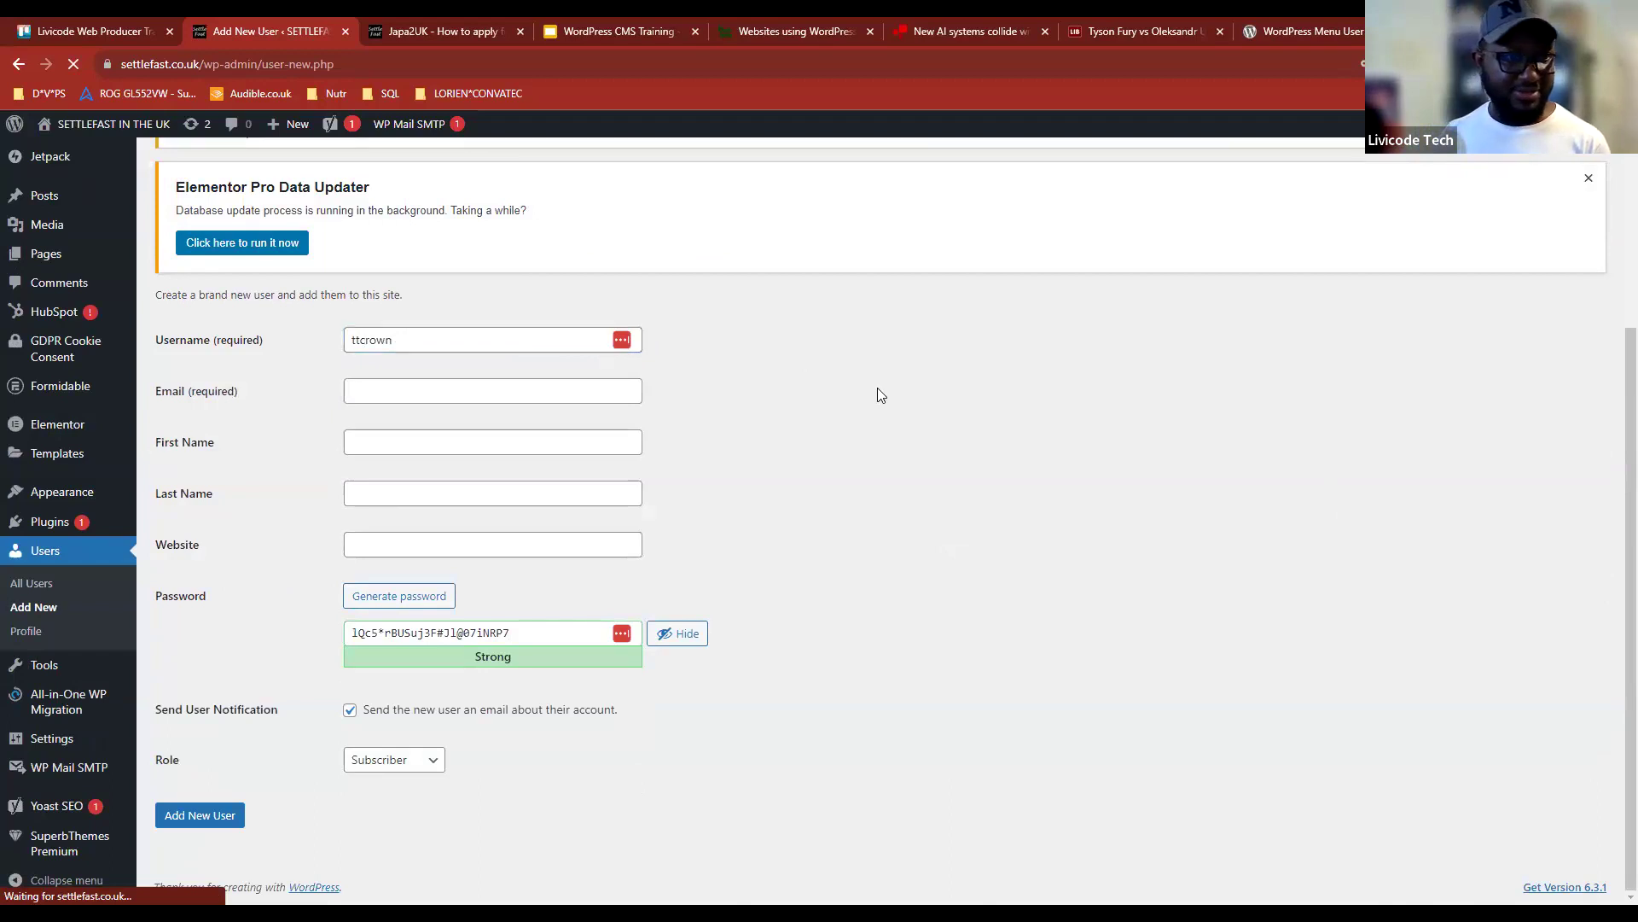
pyautogui.click(362, 339)
pyautogui.press('BackSpace')
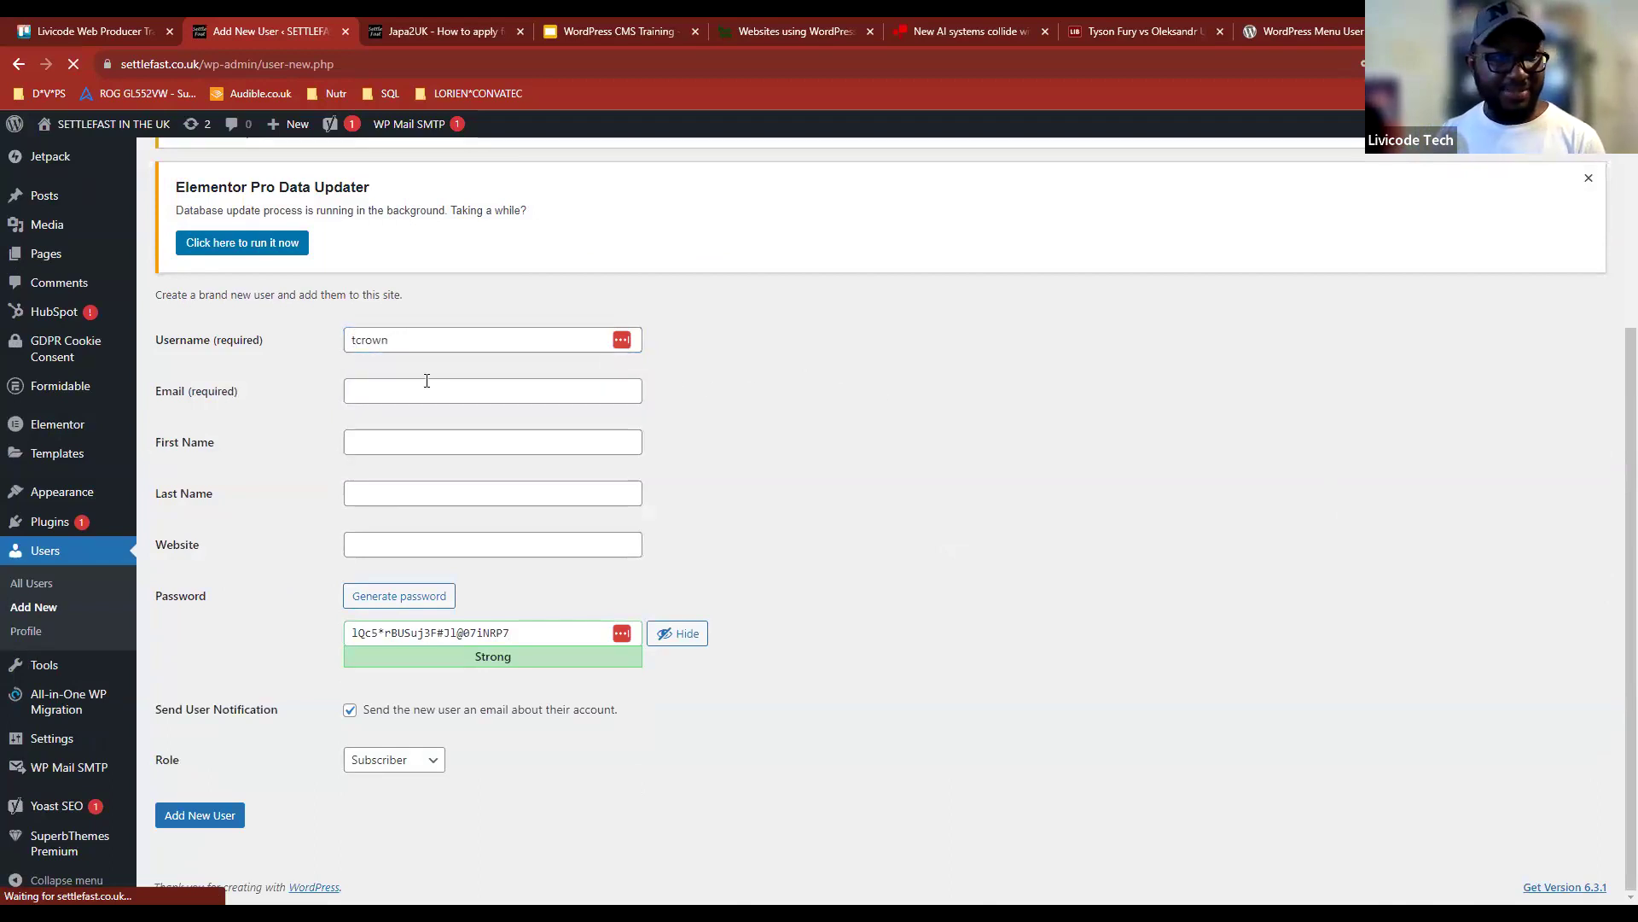
# Step: Paste the saved email address and start the first name with 'T'
pyautogui.click(413, 389)
pyautogui.hotkey('ctrl', 'v')
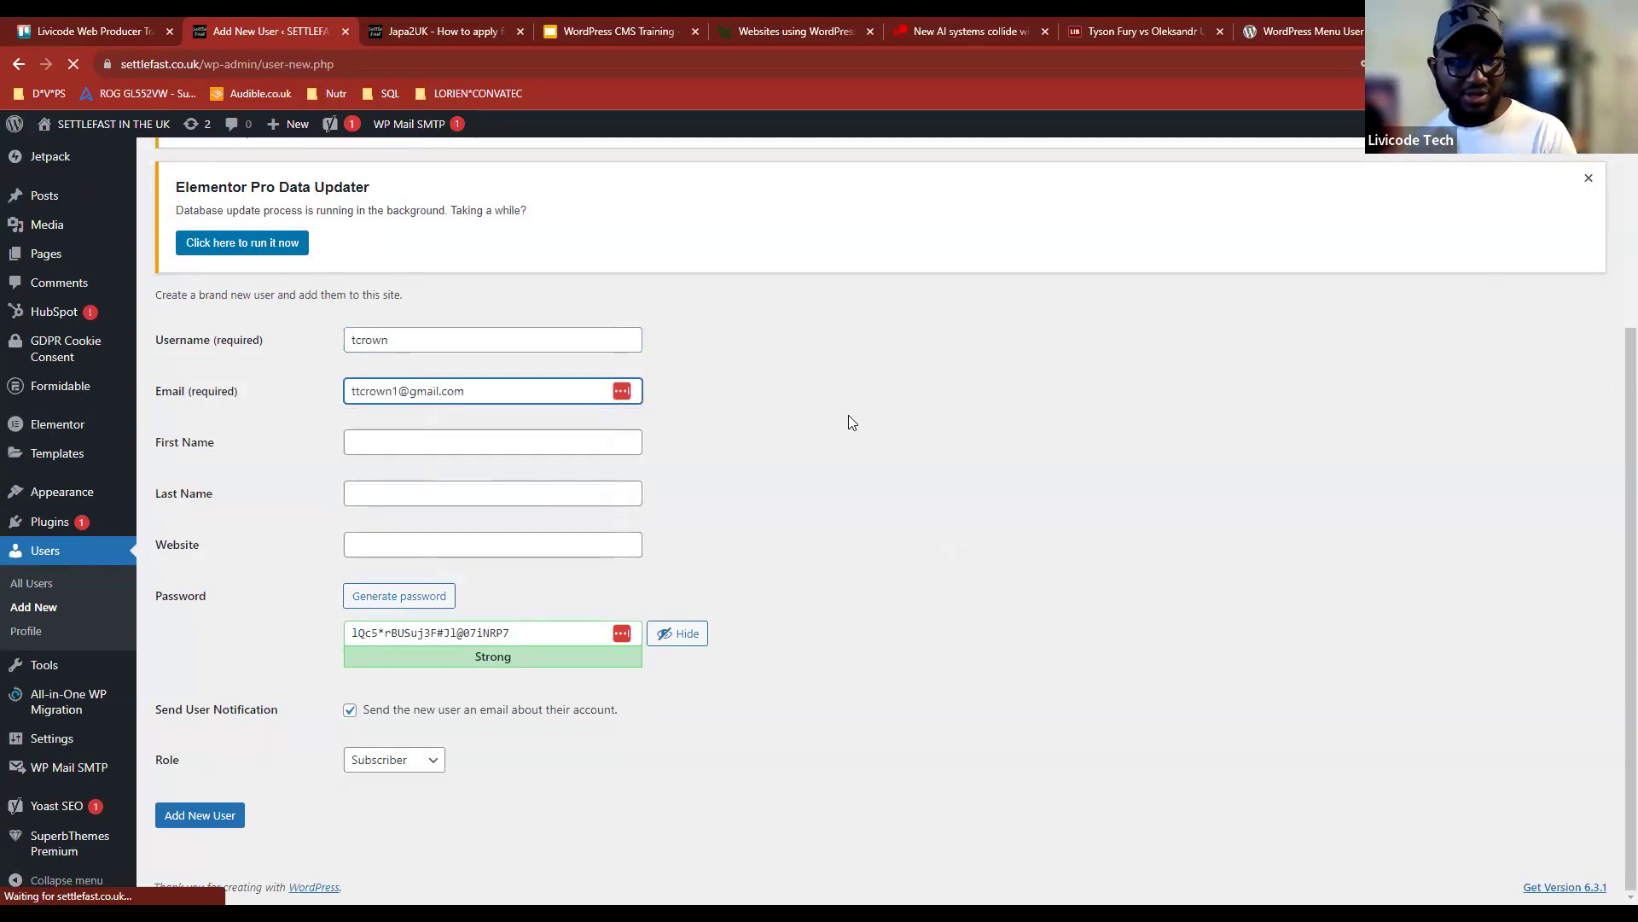
pyautogui.click(527, 446)
pyautogui.write('T')
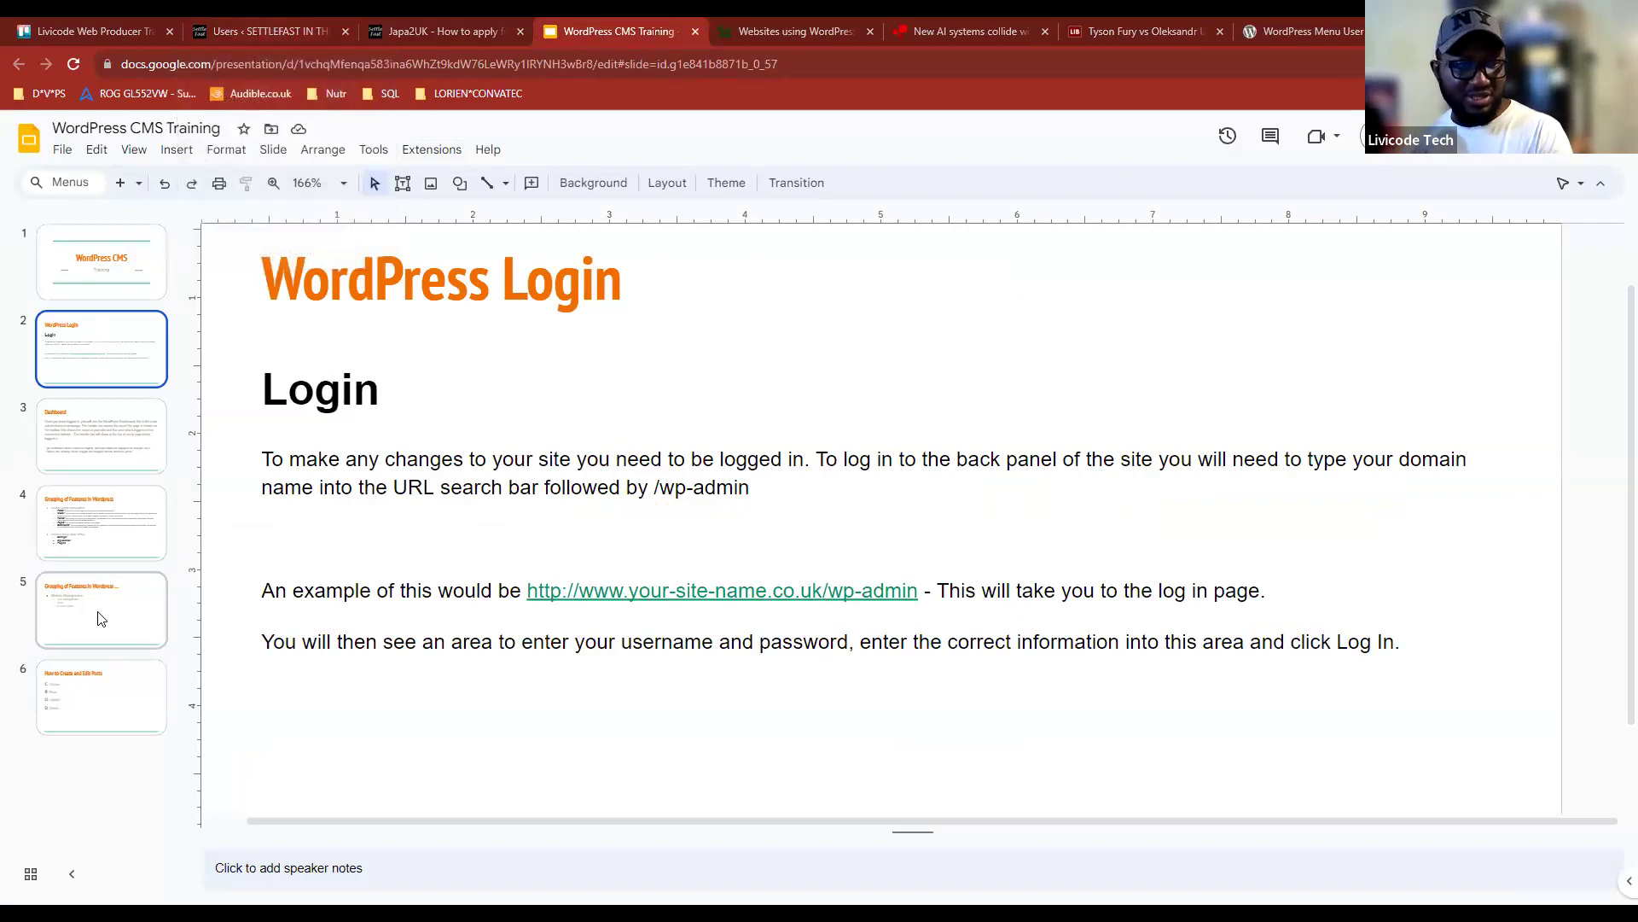
# Step: Advance past the Grouping of Features slide, check the WordPress Users list, then return to the slides
pyautogui.press('Down')
pyautogui.press('Down')
pyautogui.press('Down')
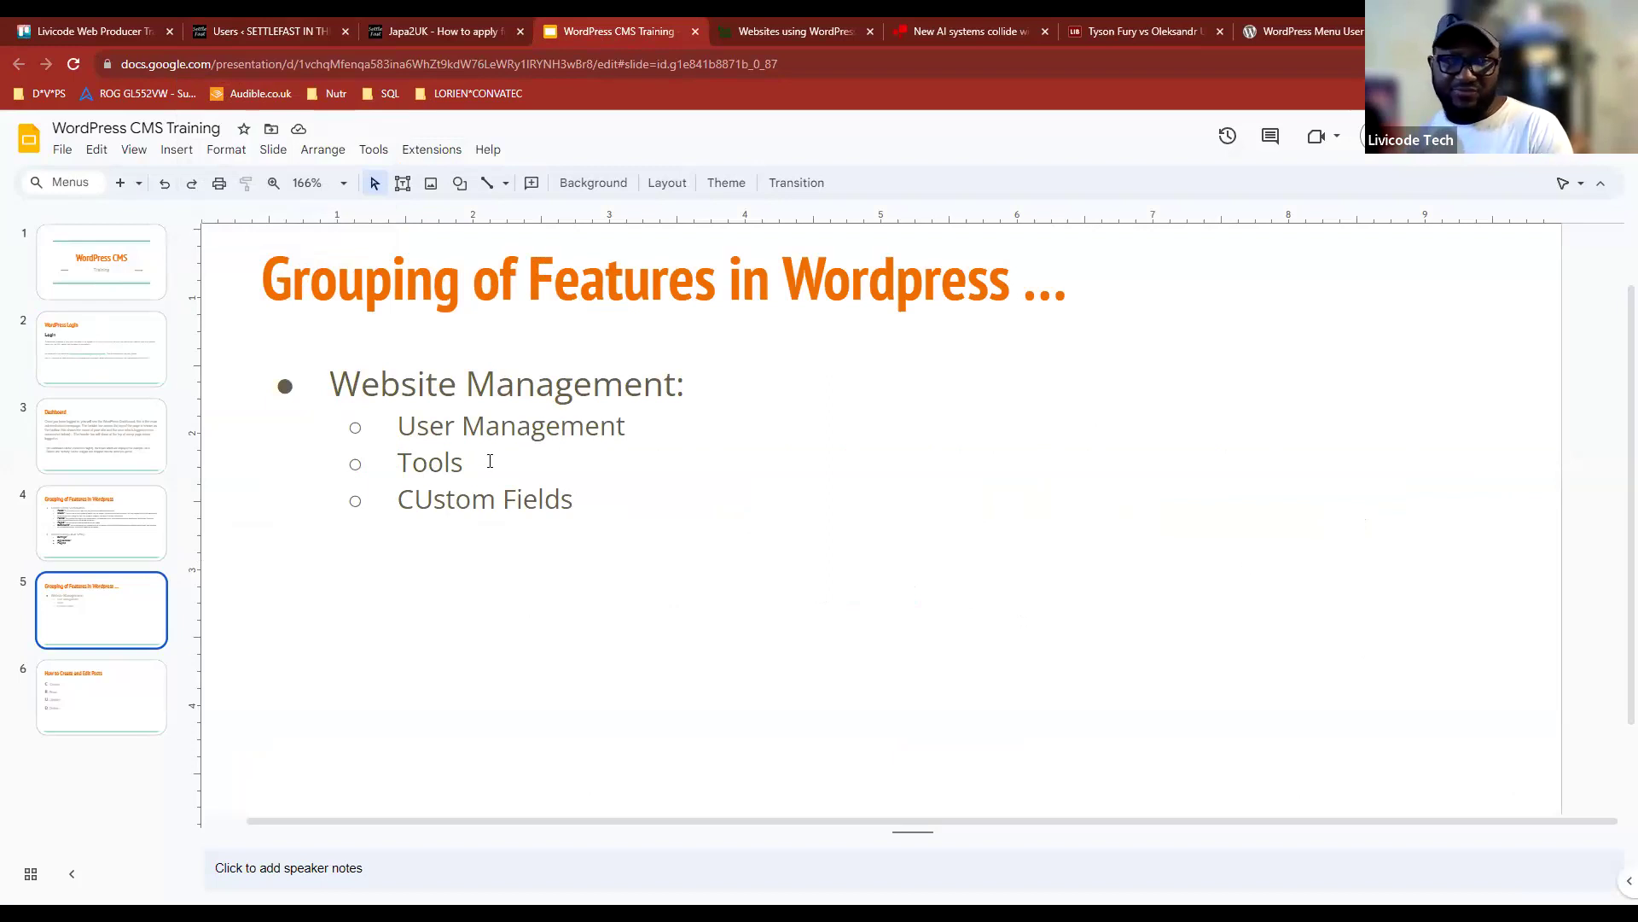
pyautogui.click(254, 27)
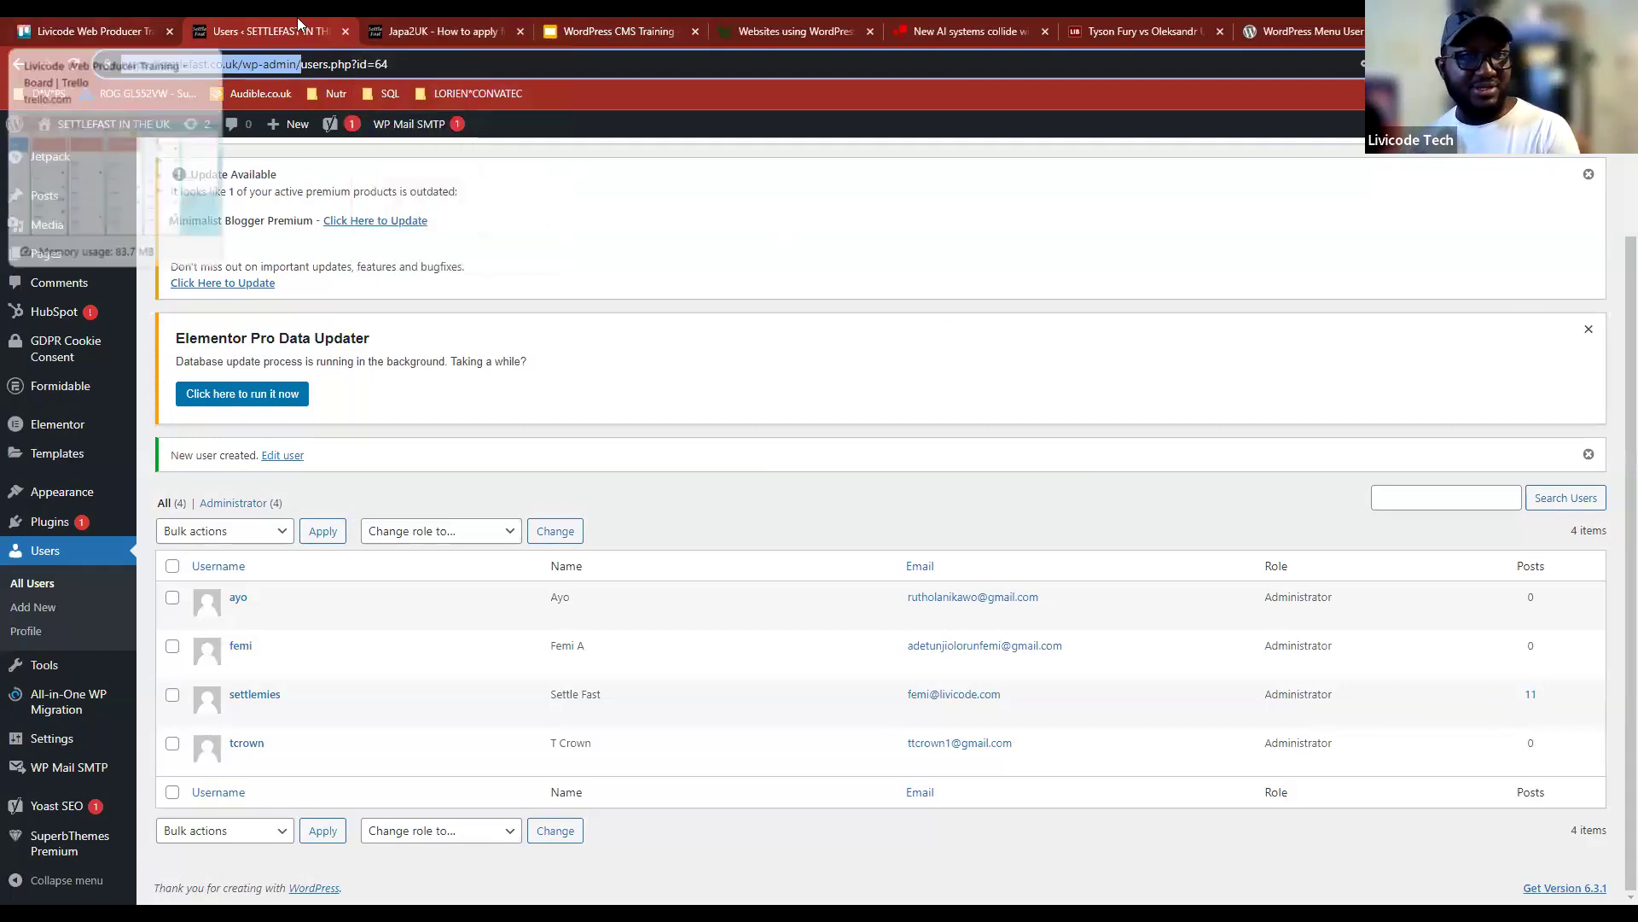
pyautogui.click(627, 25)
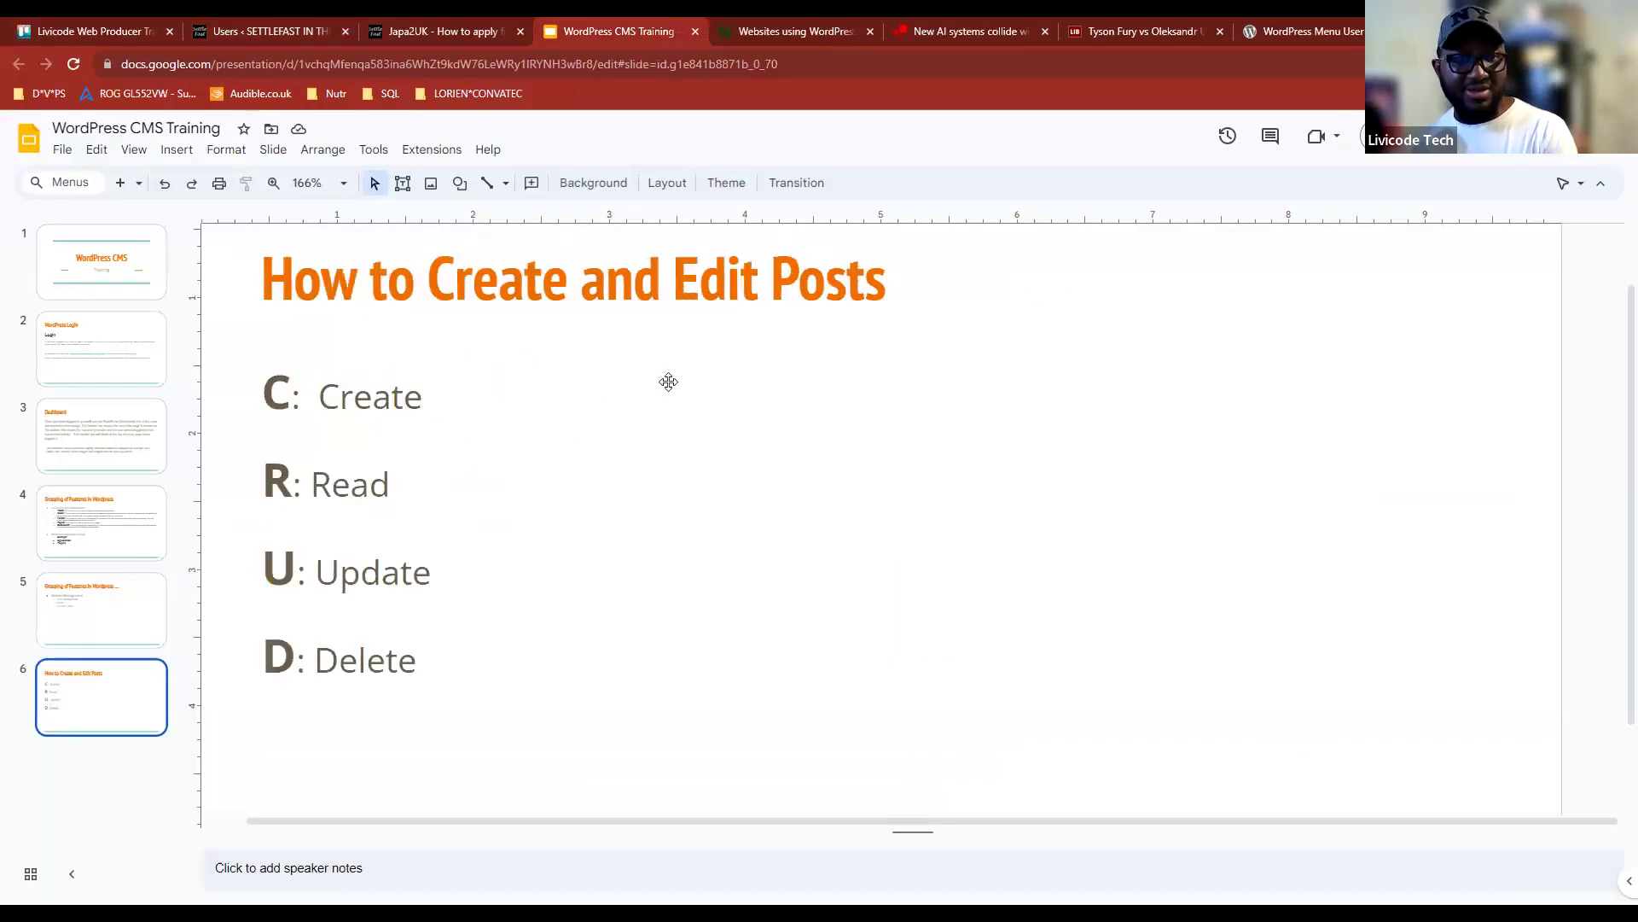
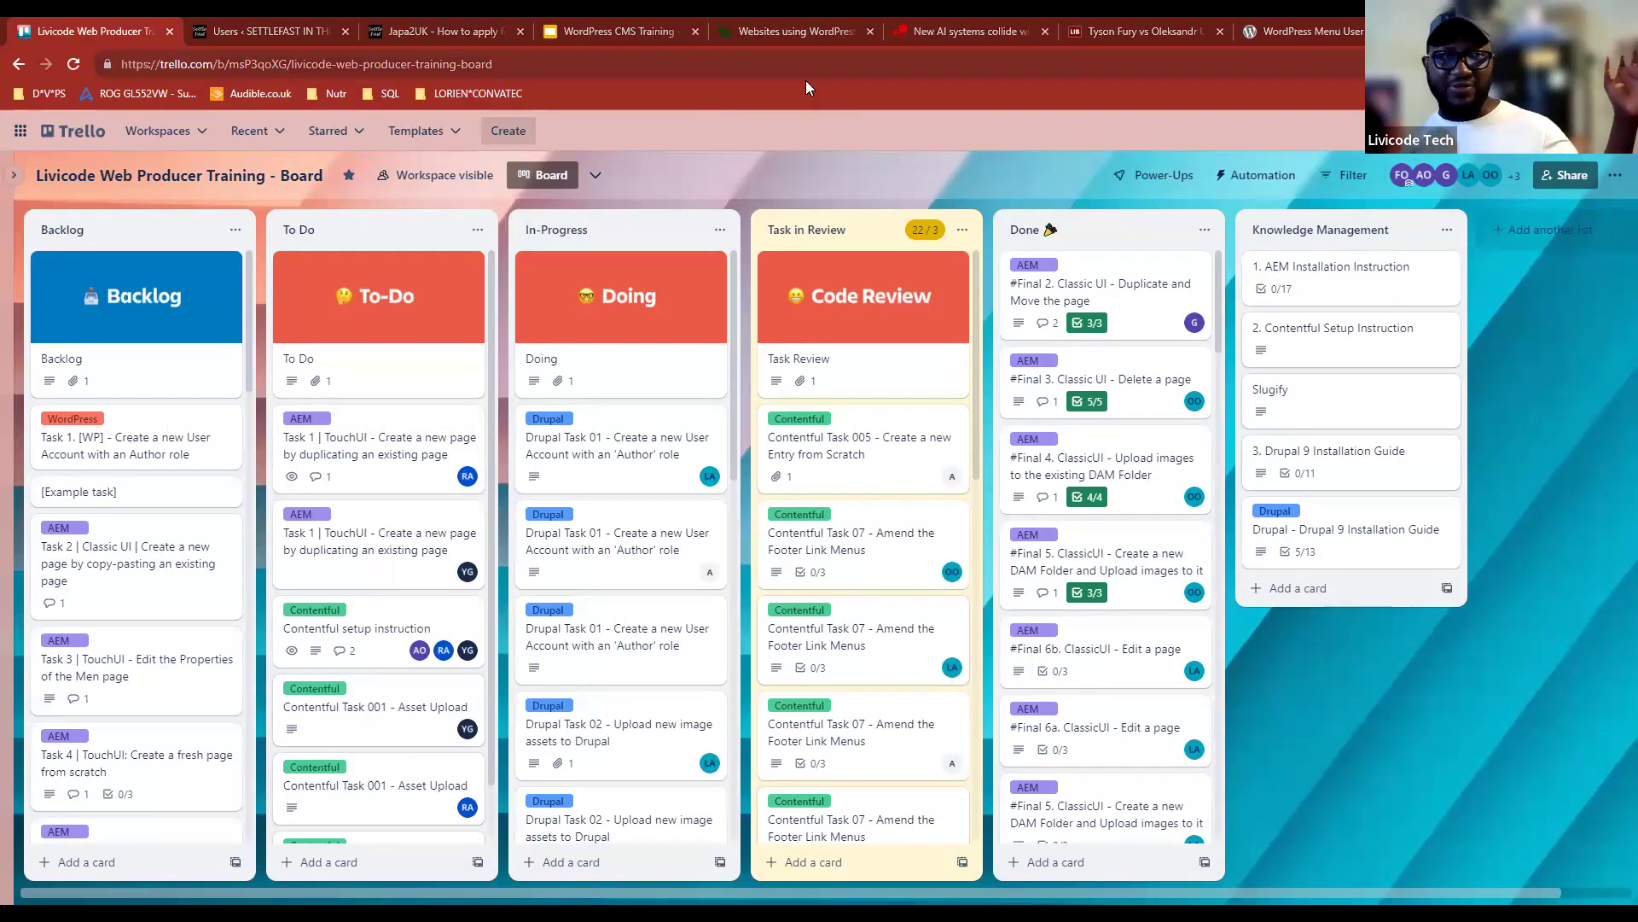
# Step: Highlight the Trello board's web address, then switch to the 'Users < SETTLEFAST' WordPress tab
pyautogui.moveTo(205, 64); pyautogui.dragTo(121, 65)
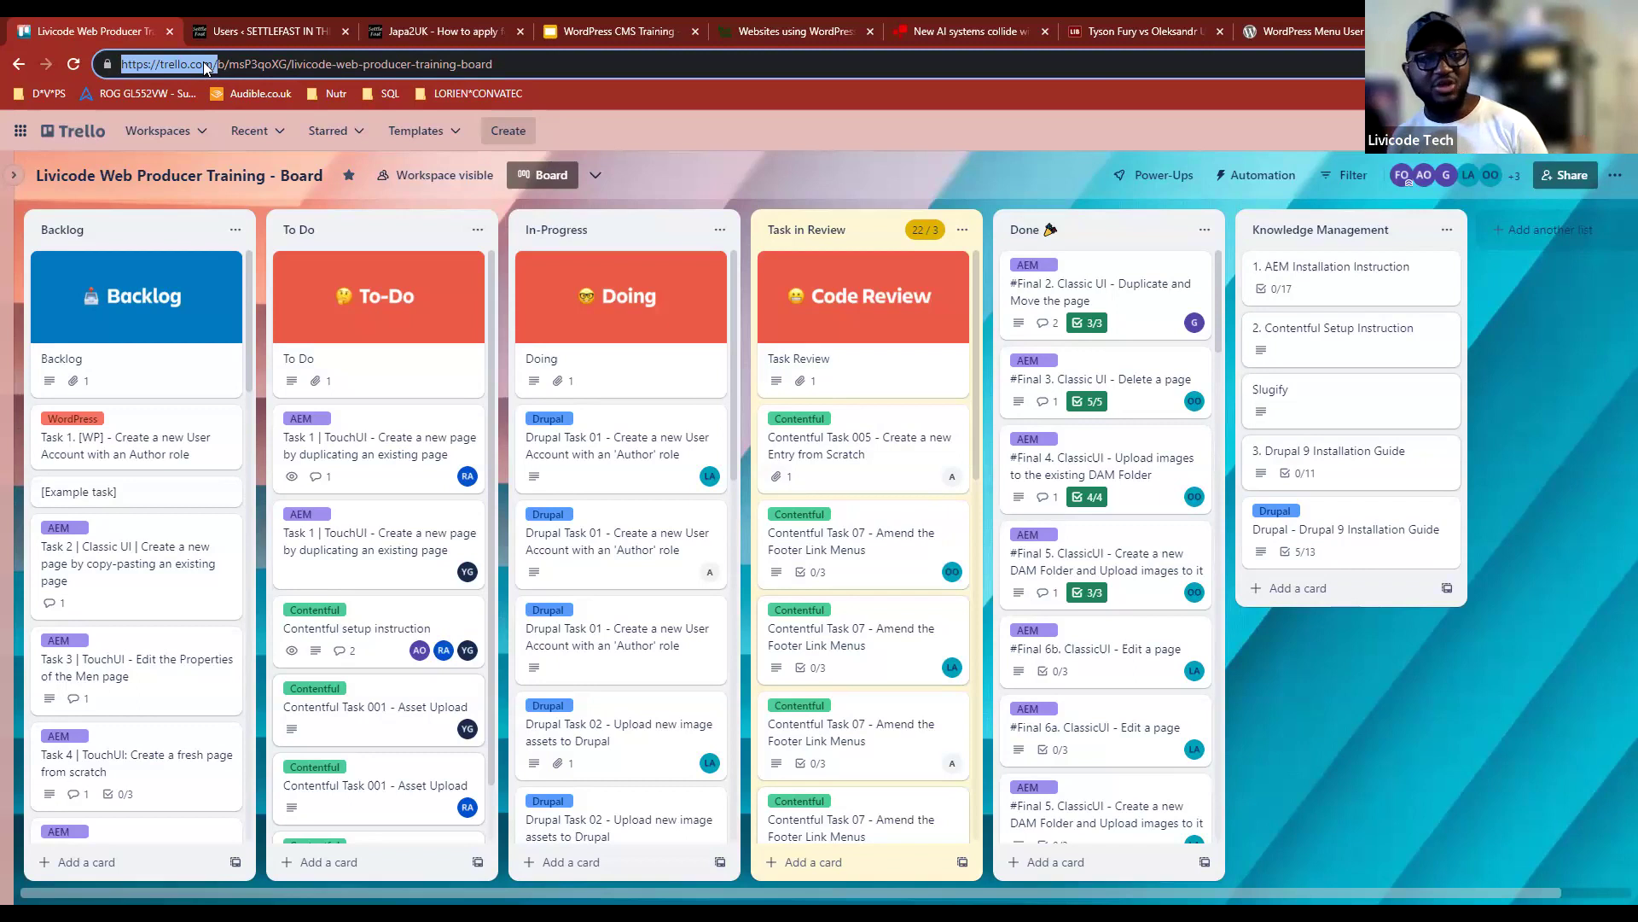
pyautogui.click(790, 130)
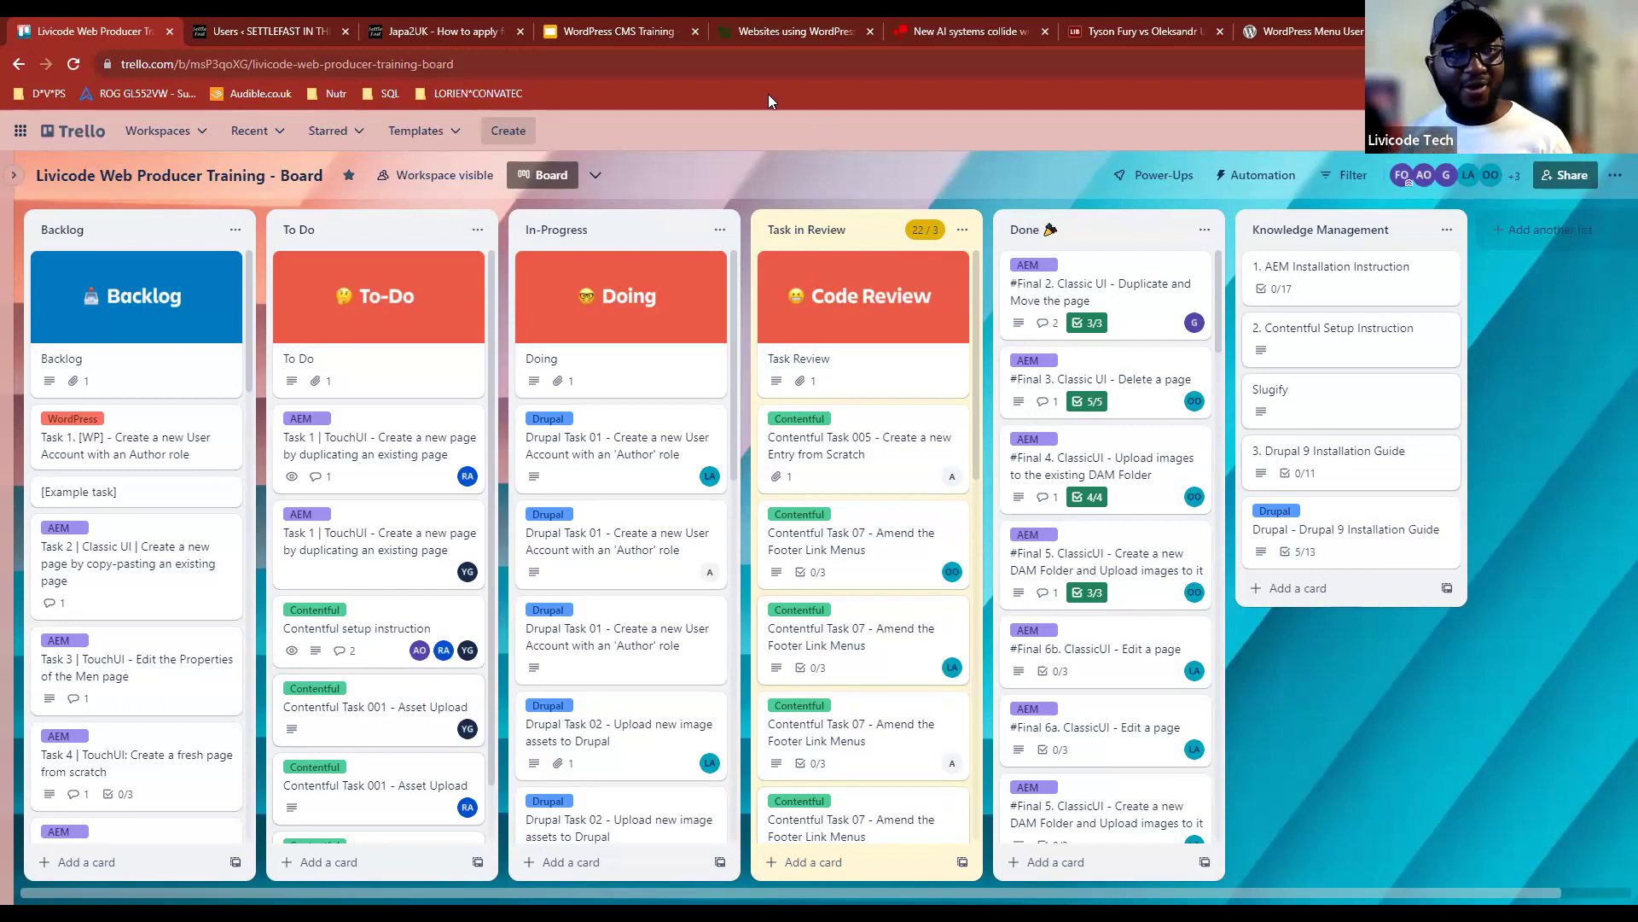
pyautogui.click(264, 31)
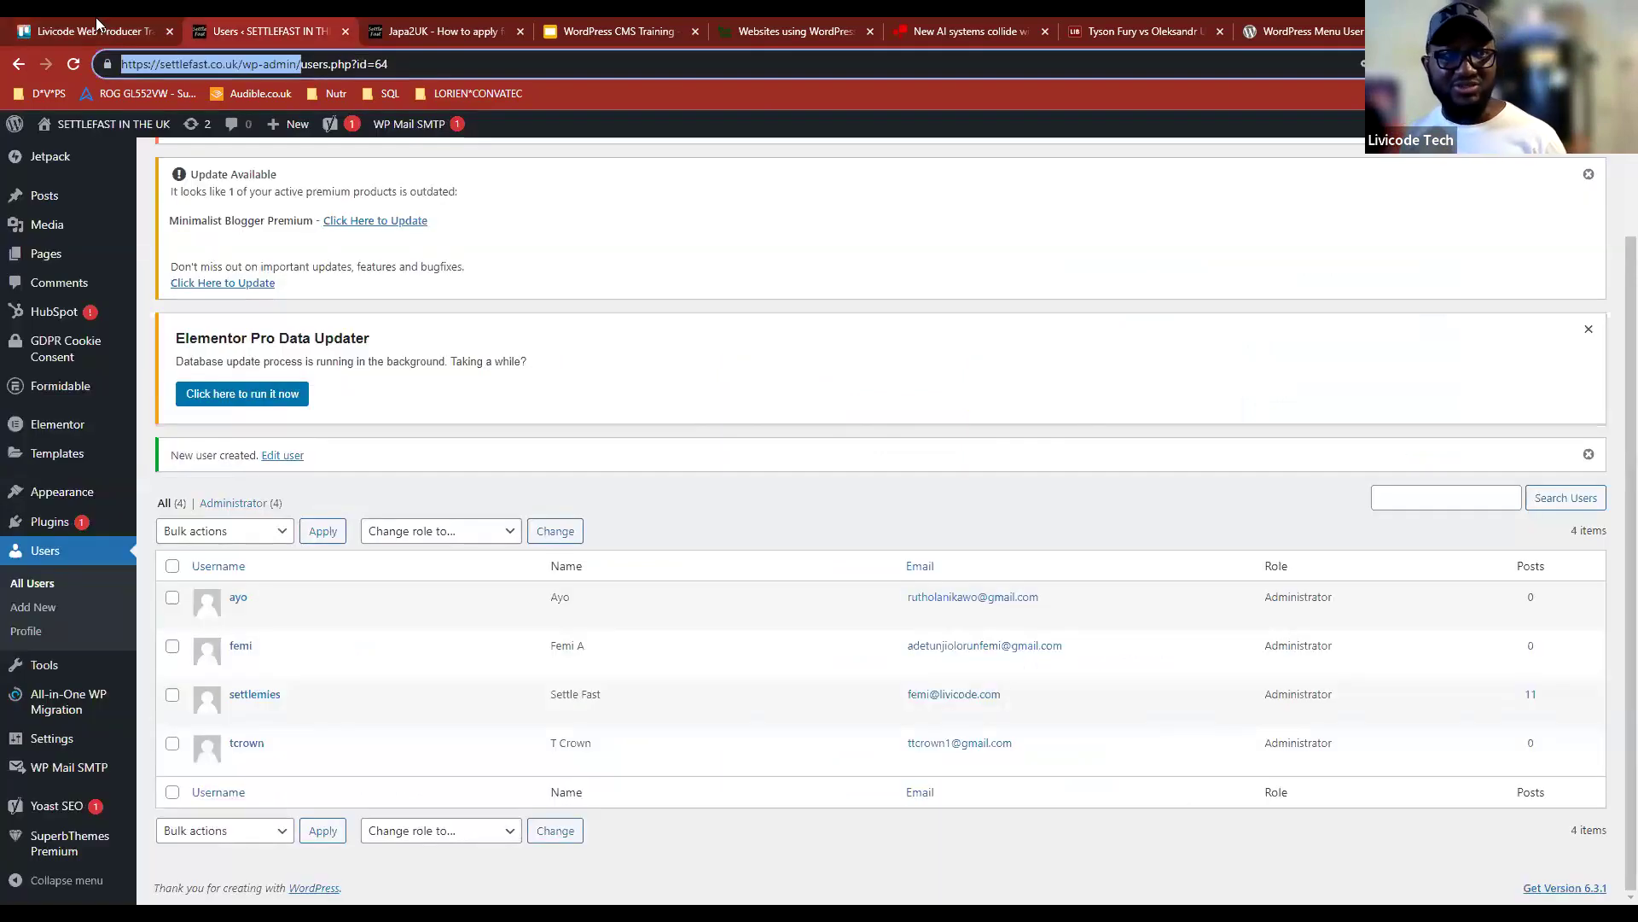
# Step: Return to the 'Livicode Web Producer Training' Trello board tab
pyautogui.click(96, 31)
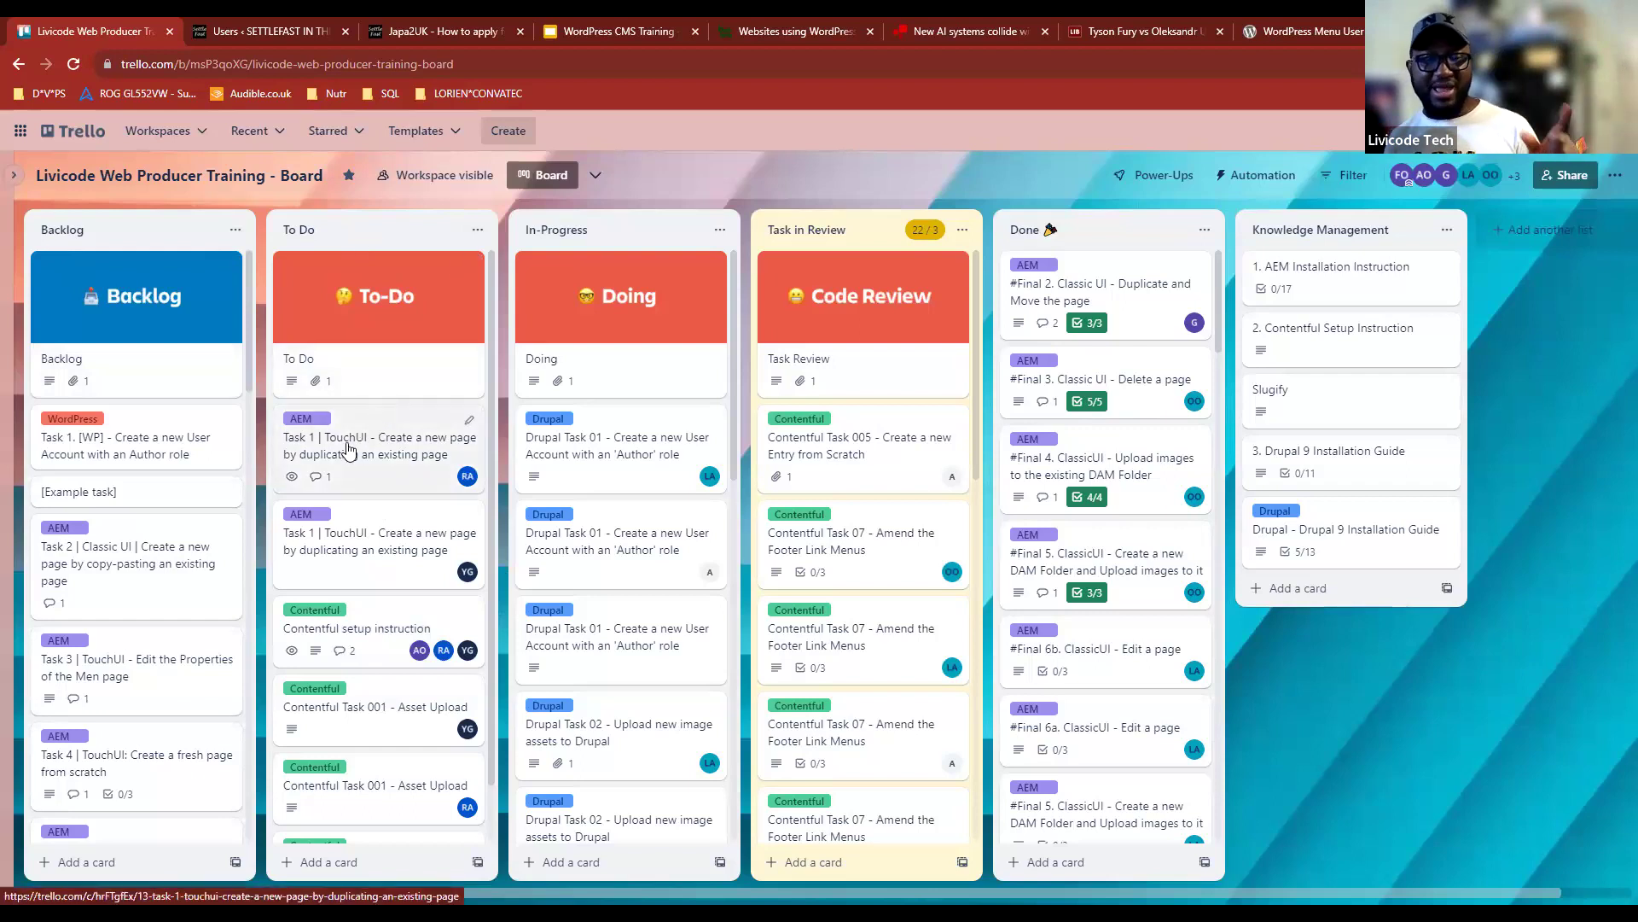
# Step: Drag the 'Task 1. [WP]' card through To Do and In-Progress into Task in Review, then open it
pyautogui.moveTo(108, 450); pyautogui.dragTo(346, 438)
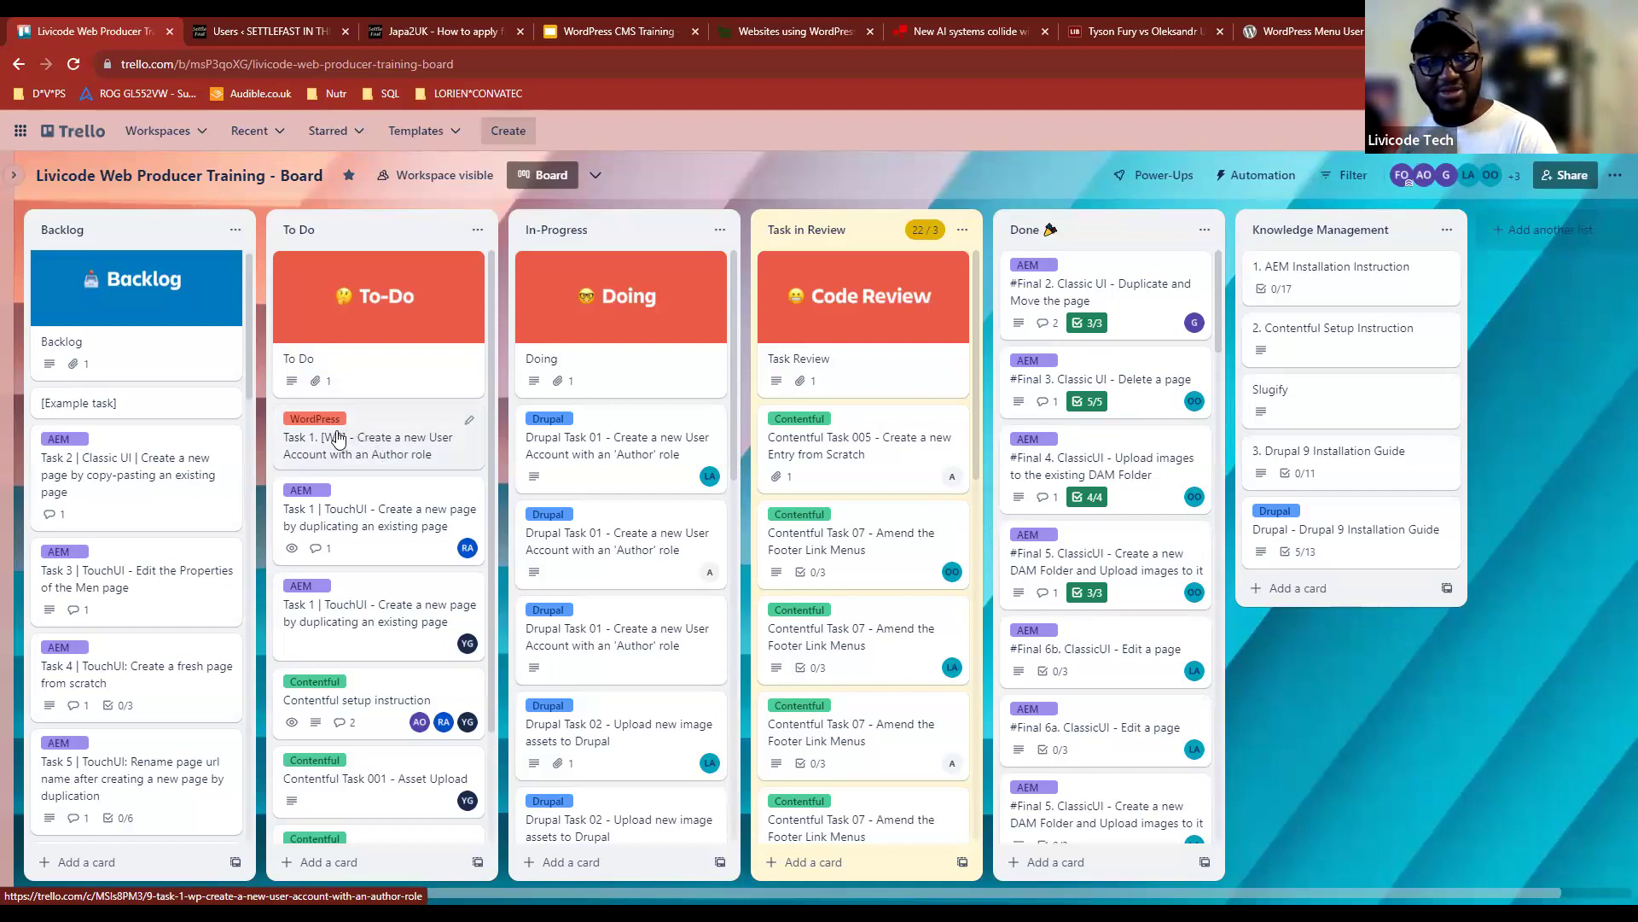
pyautogui.moveTo(311, 440); pyautogui.dragTo(584, 432)
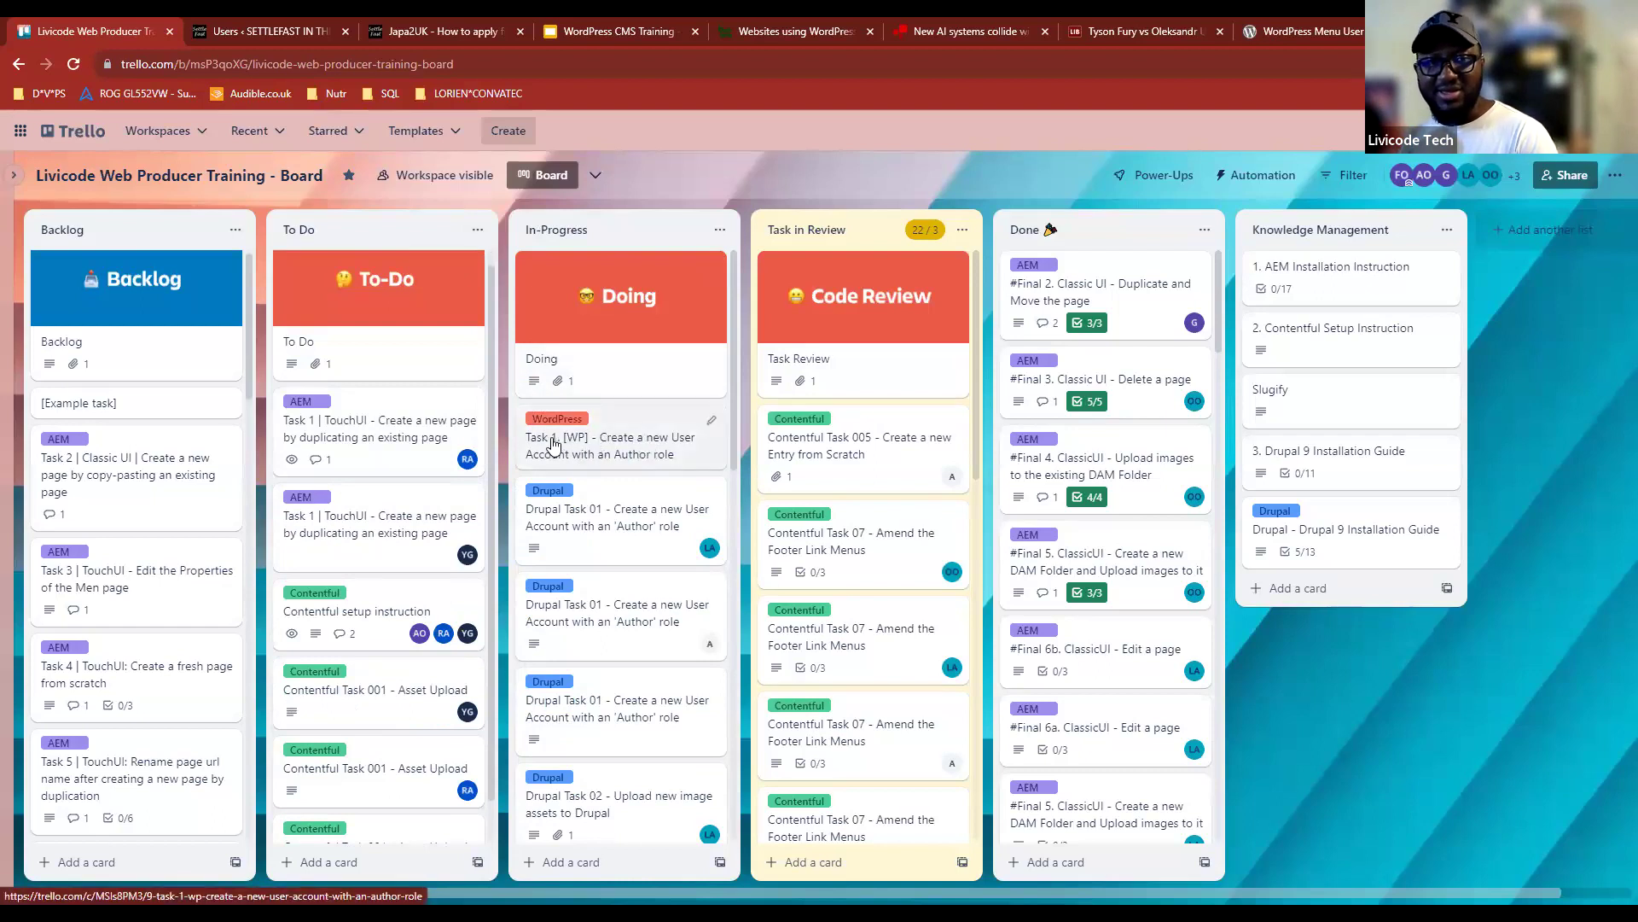
pyautogui.moveTo(553, 443); pyautogui.dragTo(797, 444)
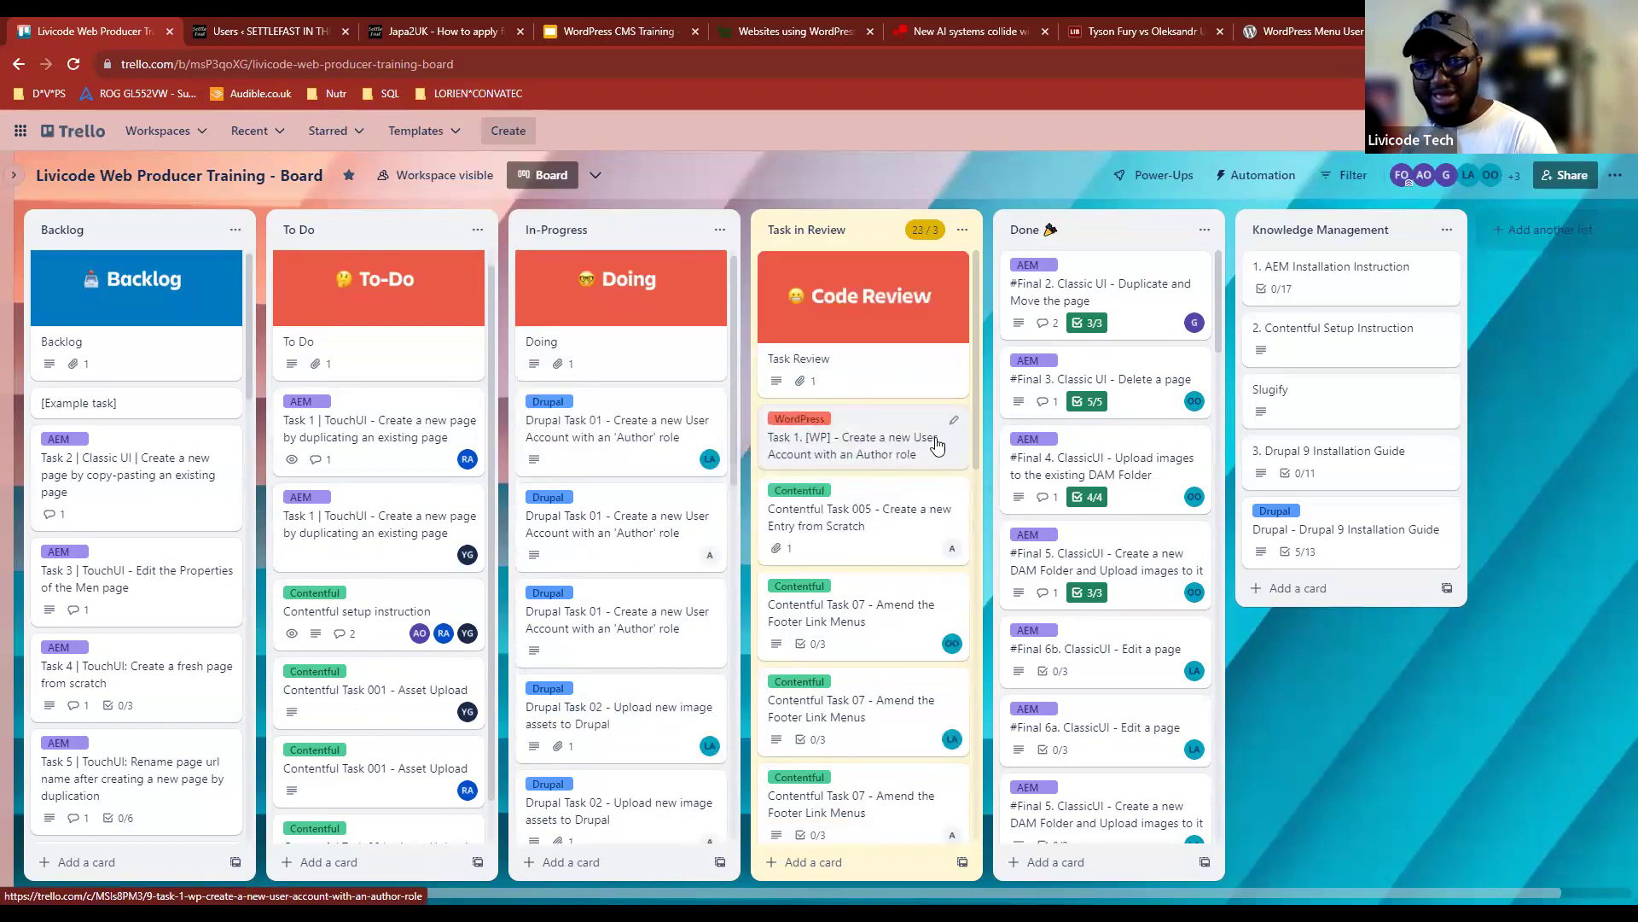
pyautogui.click(879, 455)
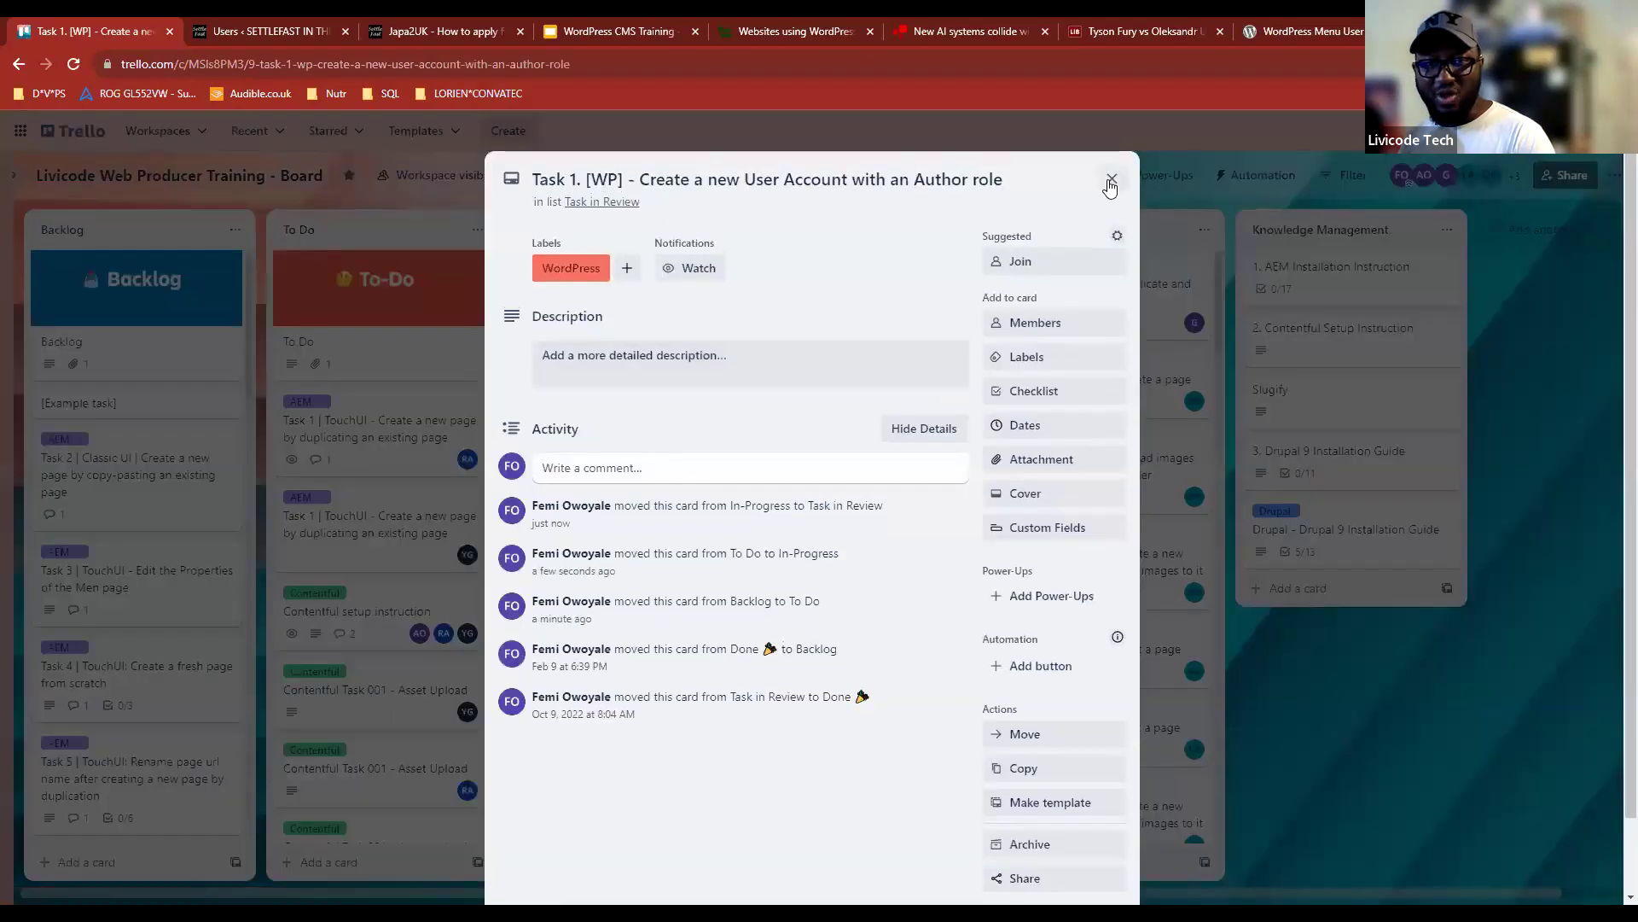
# Step: Close and reopen the WordPress card's details to view its move history
pyautogui.press('Escape')
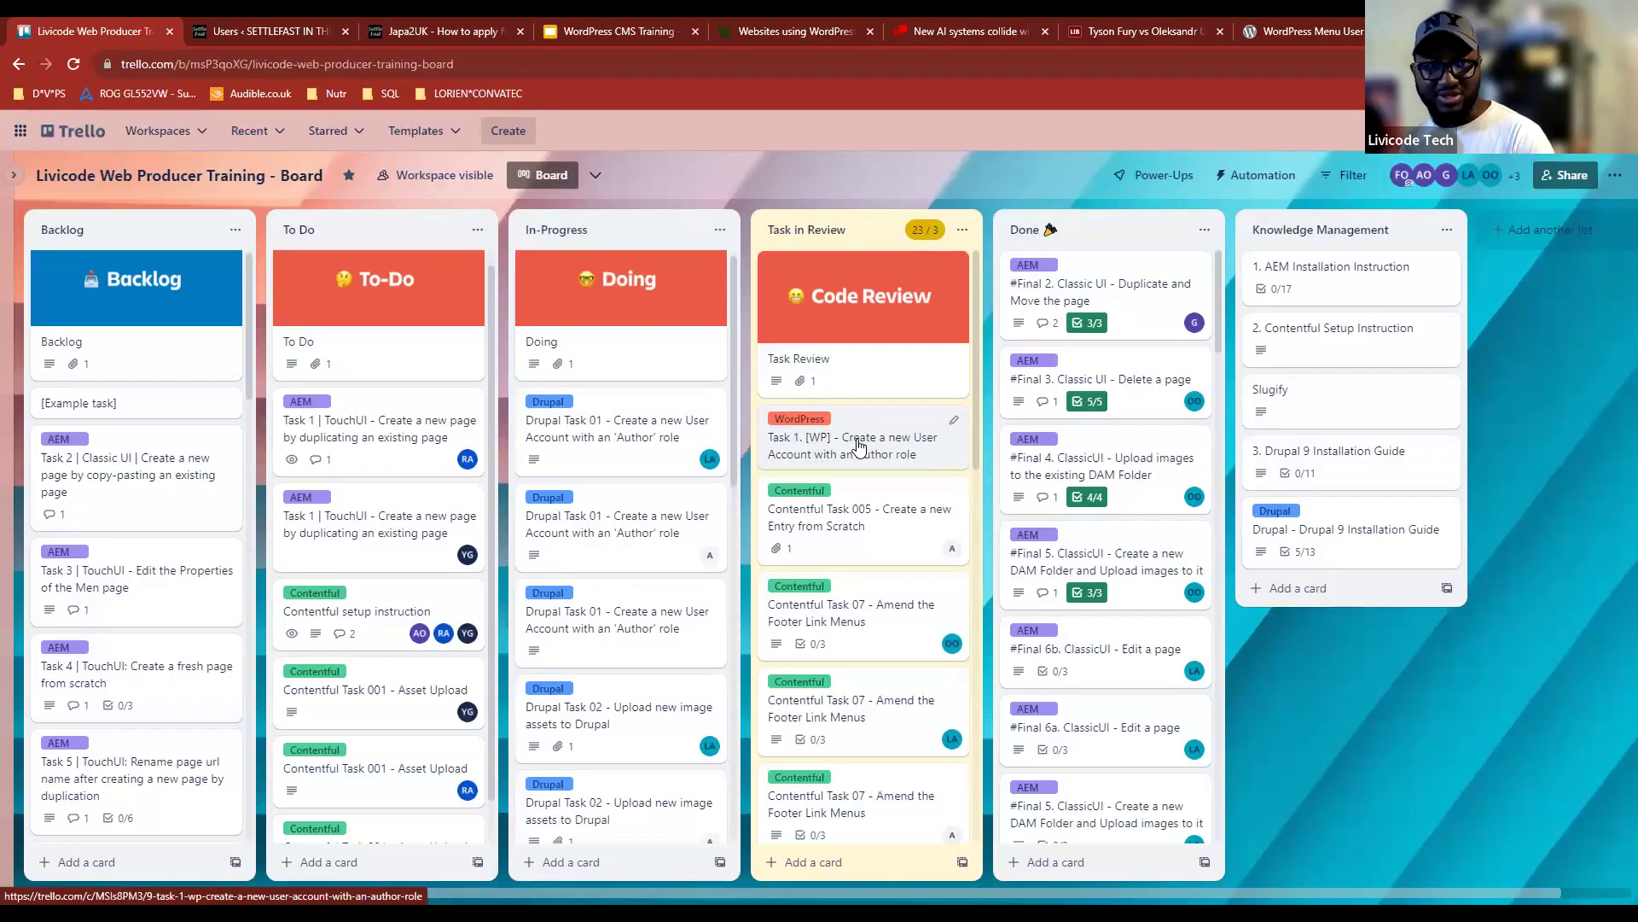
pyautogui.click(860, 446)
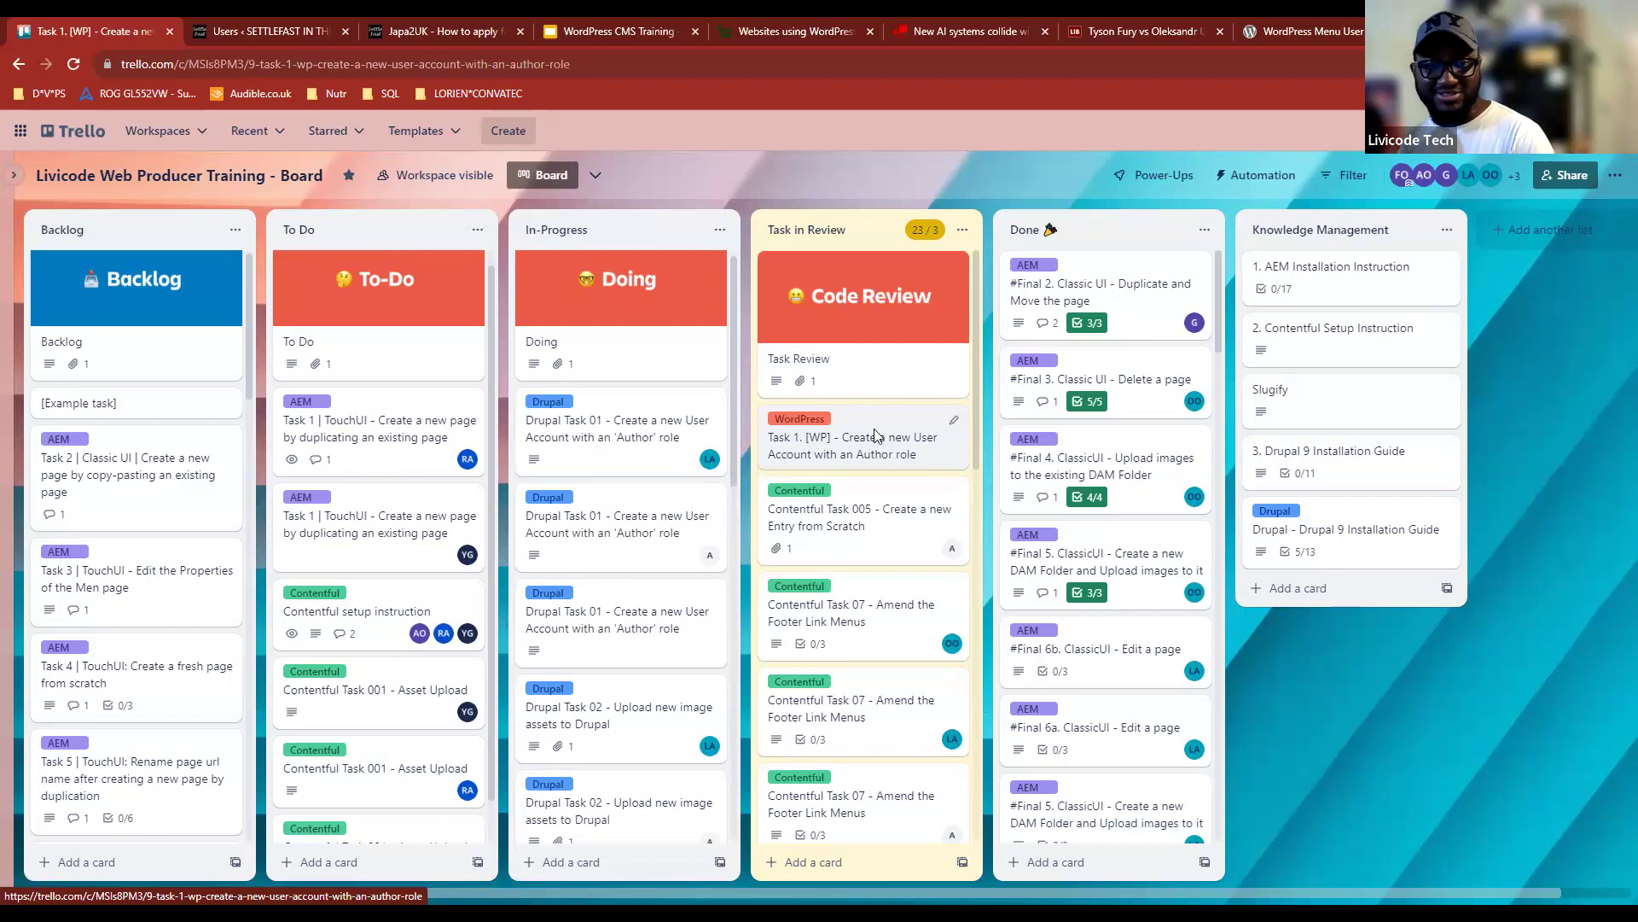
pyautogui.press('Escape')
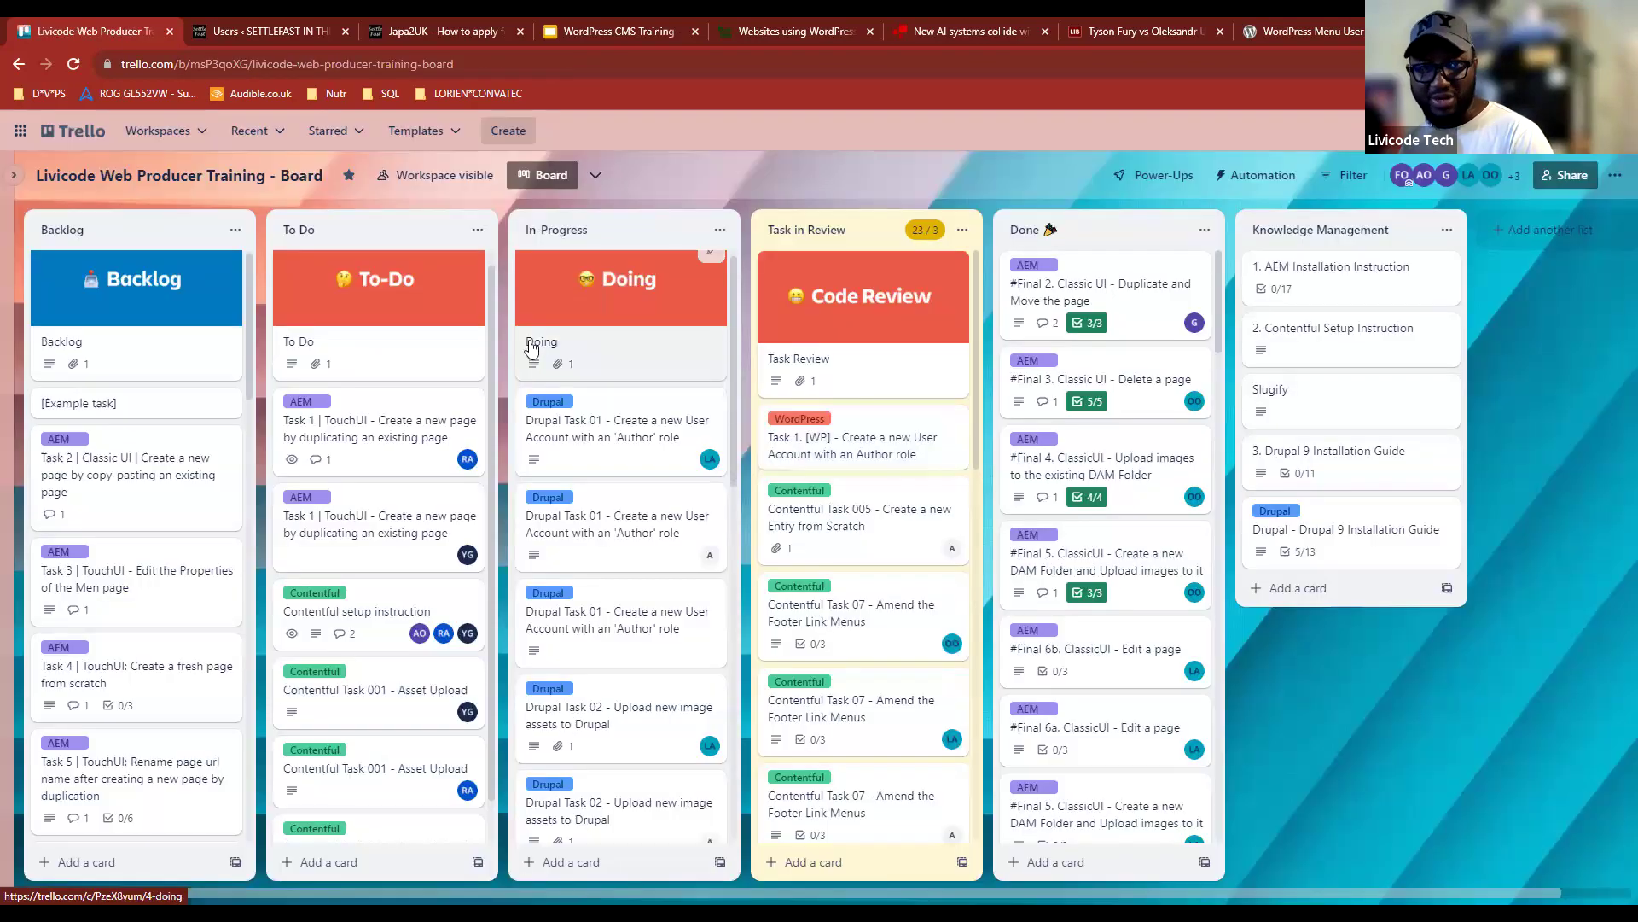
pyautogui.click(850, 441)
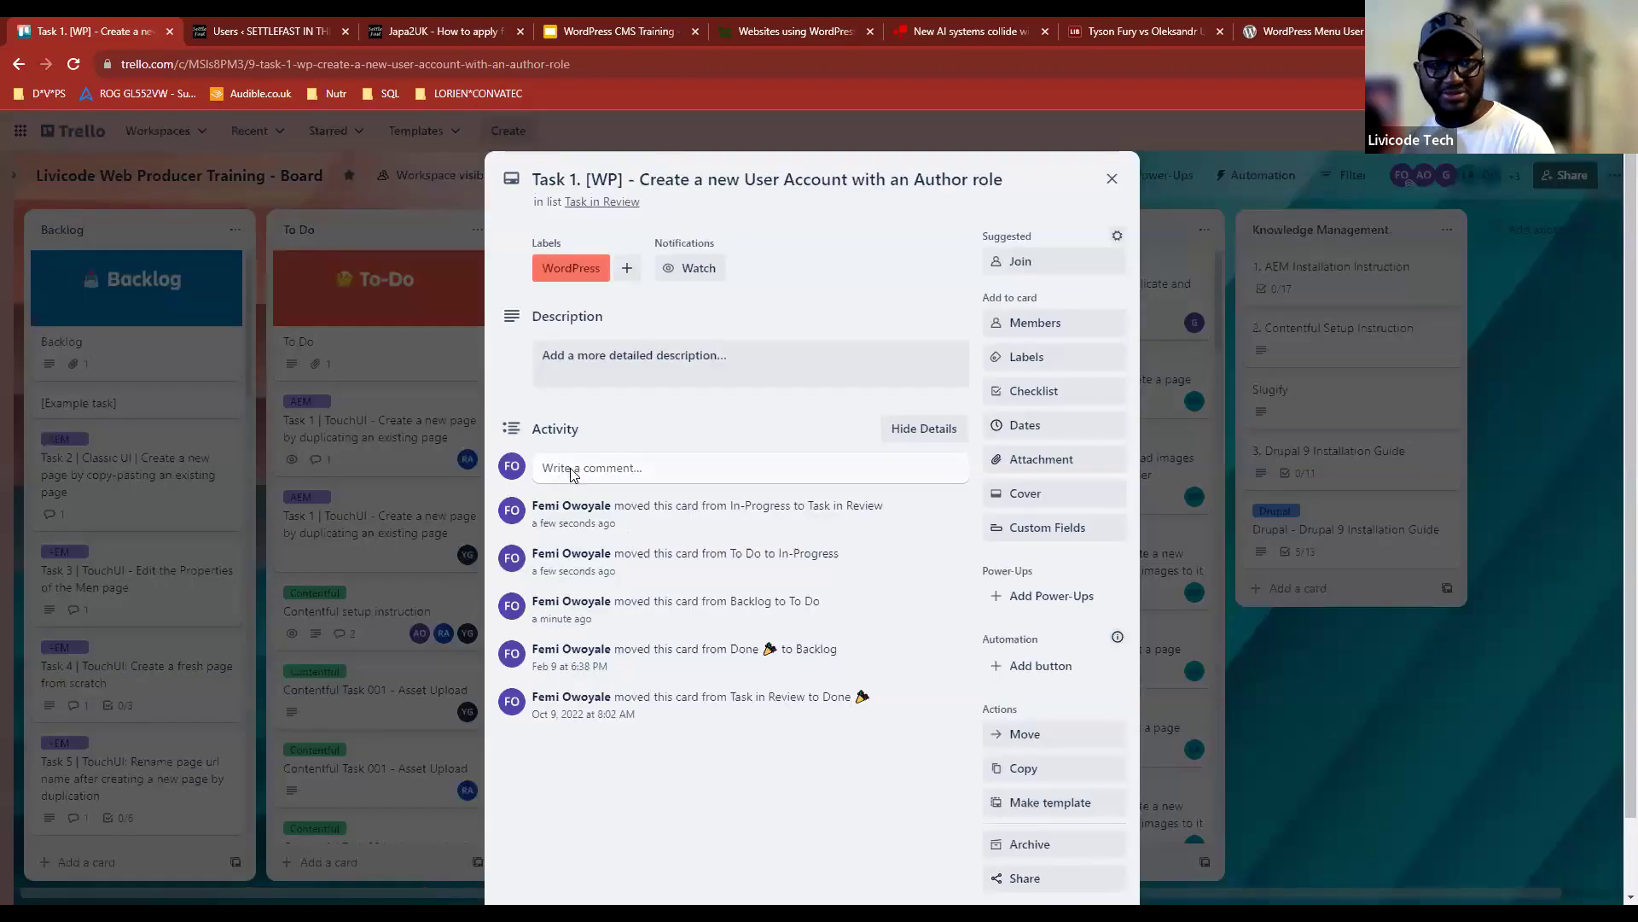
# Step: Start an @ mention in the card's comment box, delete it, and leave without posting
pyautogui.click(572, 475)
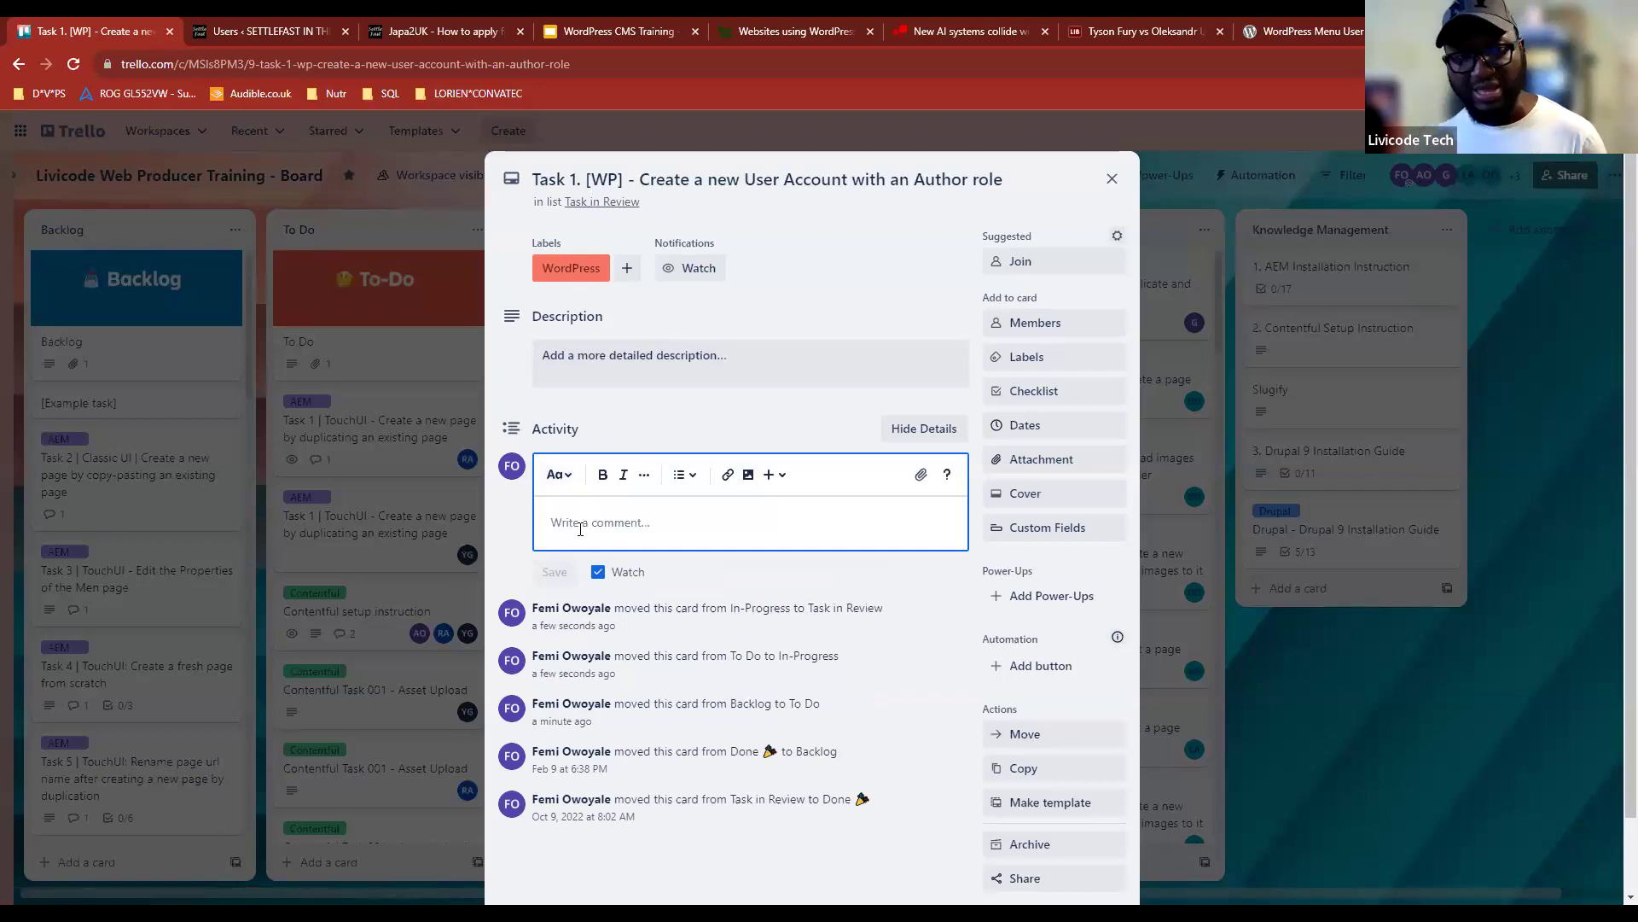
pyautogui.write('@')
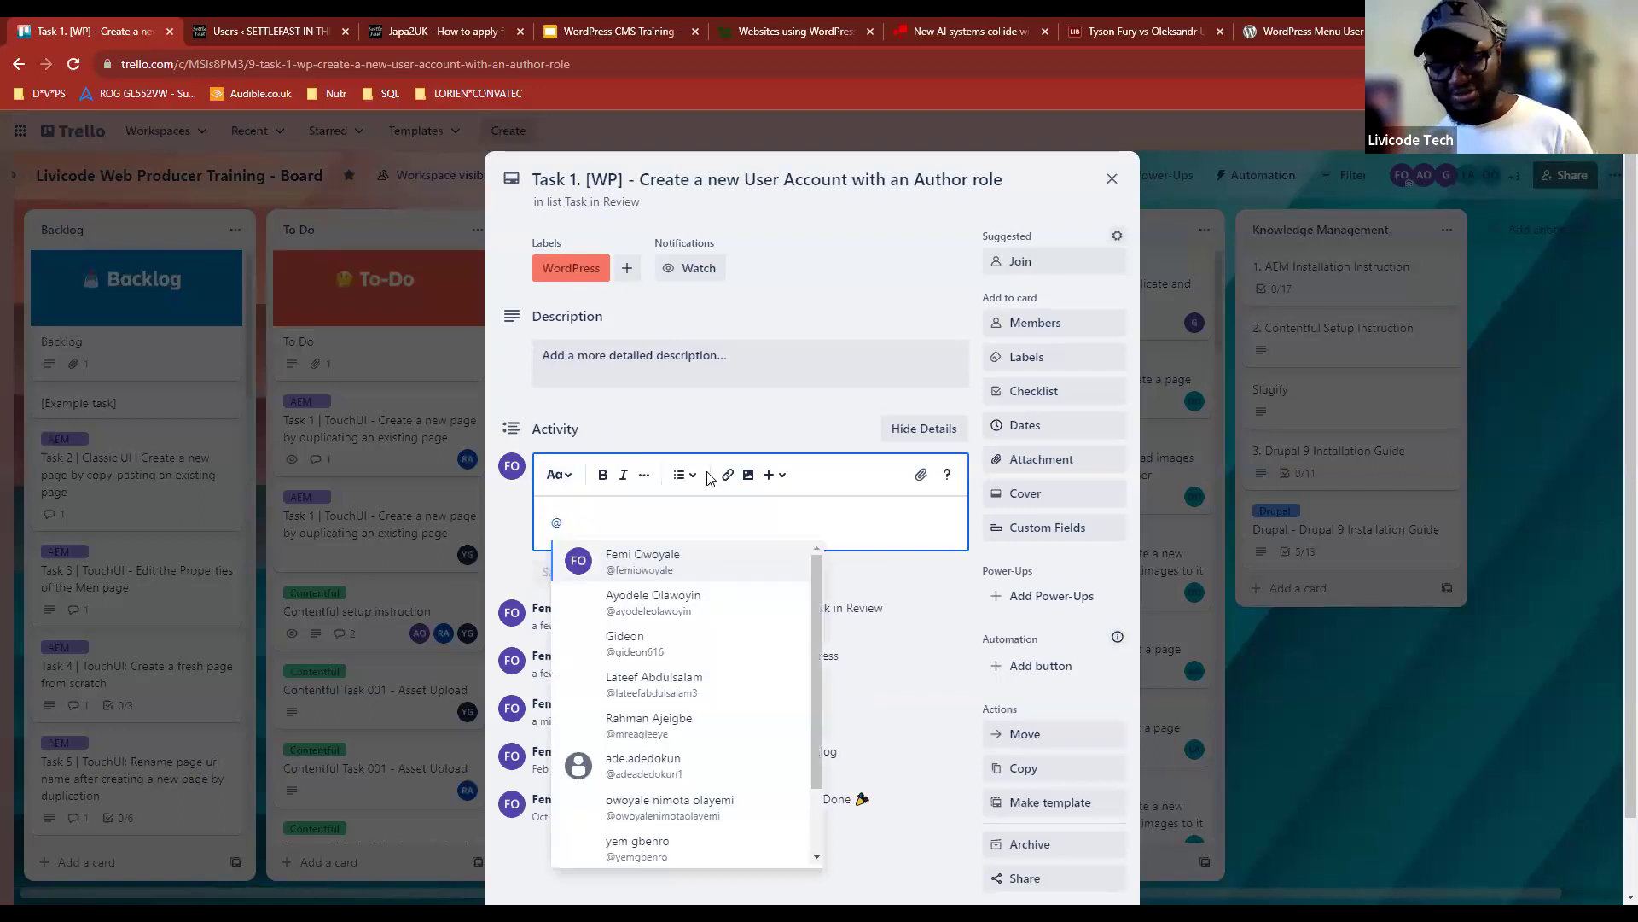
pyautogui.press('BackSpace')
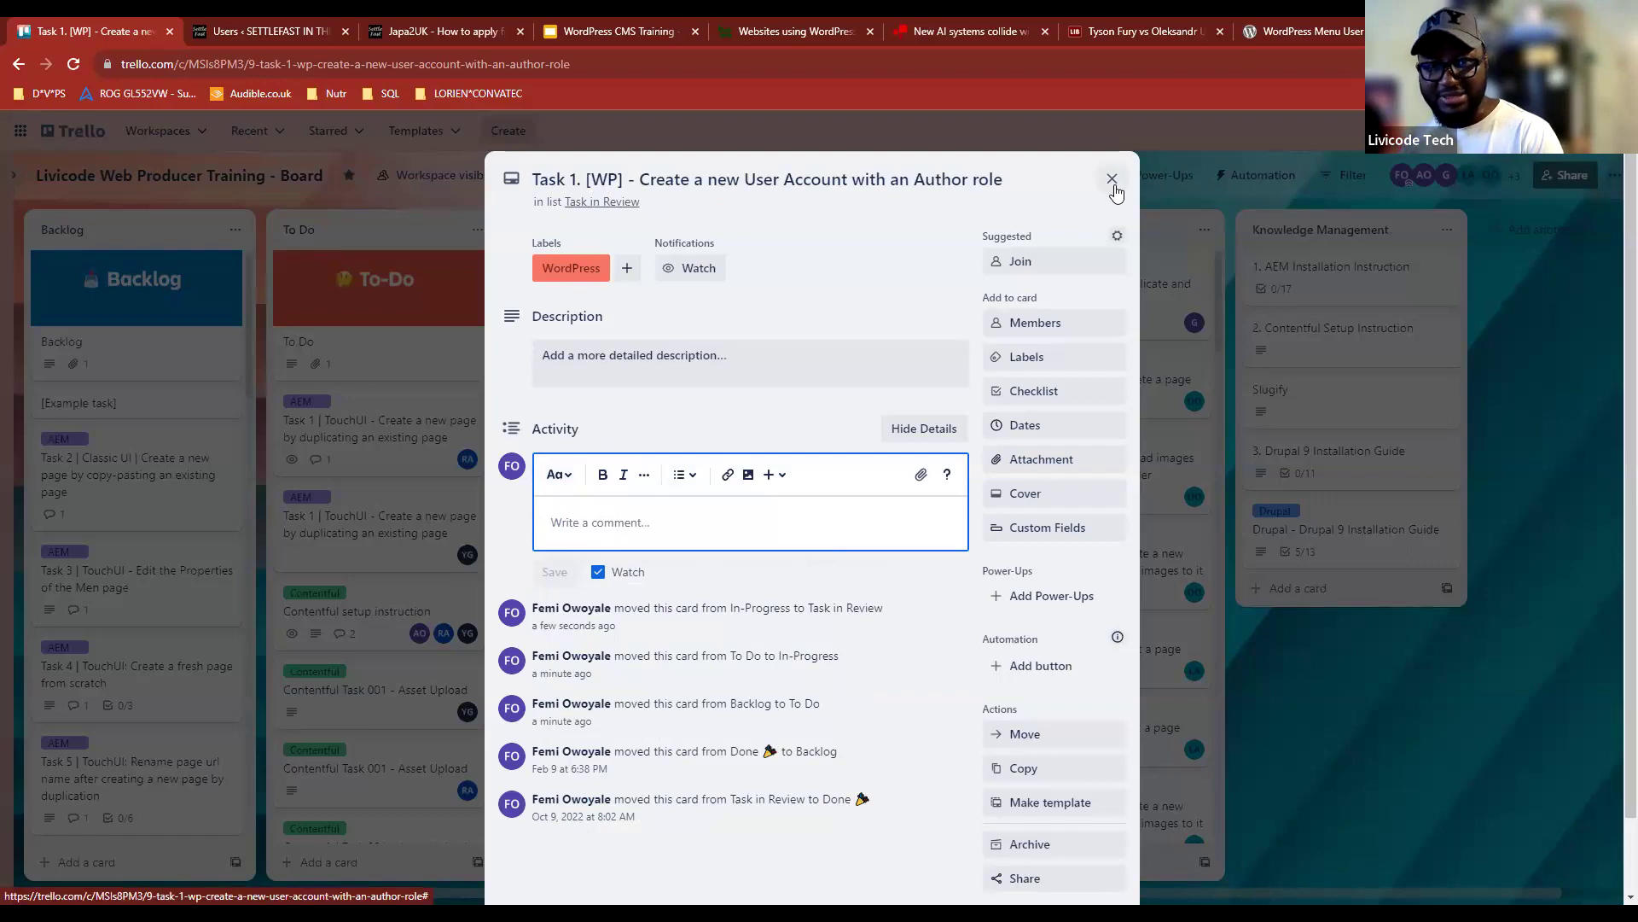
pyautogui.click(845, 428)
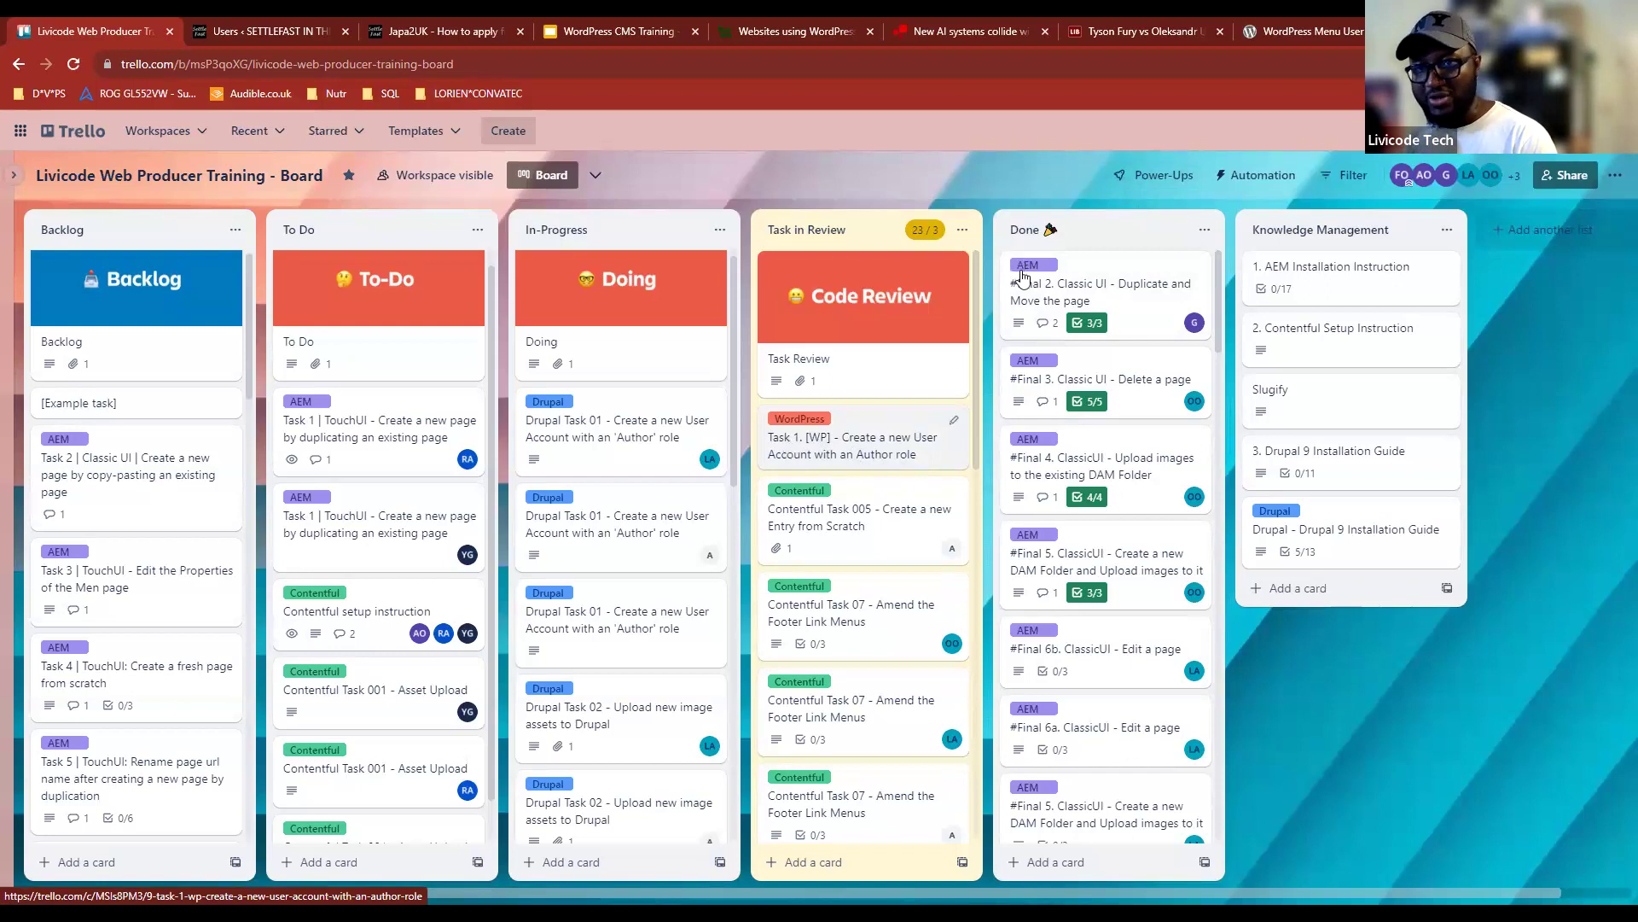
# Step: Move the WordPress card into Done and back to Backlog, then open the board's Share settings
pyautogui.moveTo(1022, 275); pyautogui.dragTo(1058, 269)
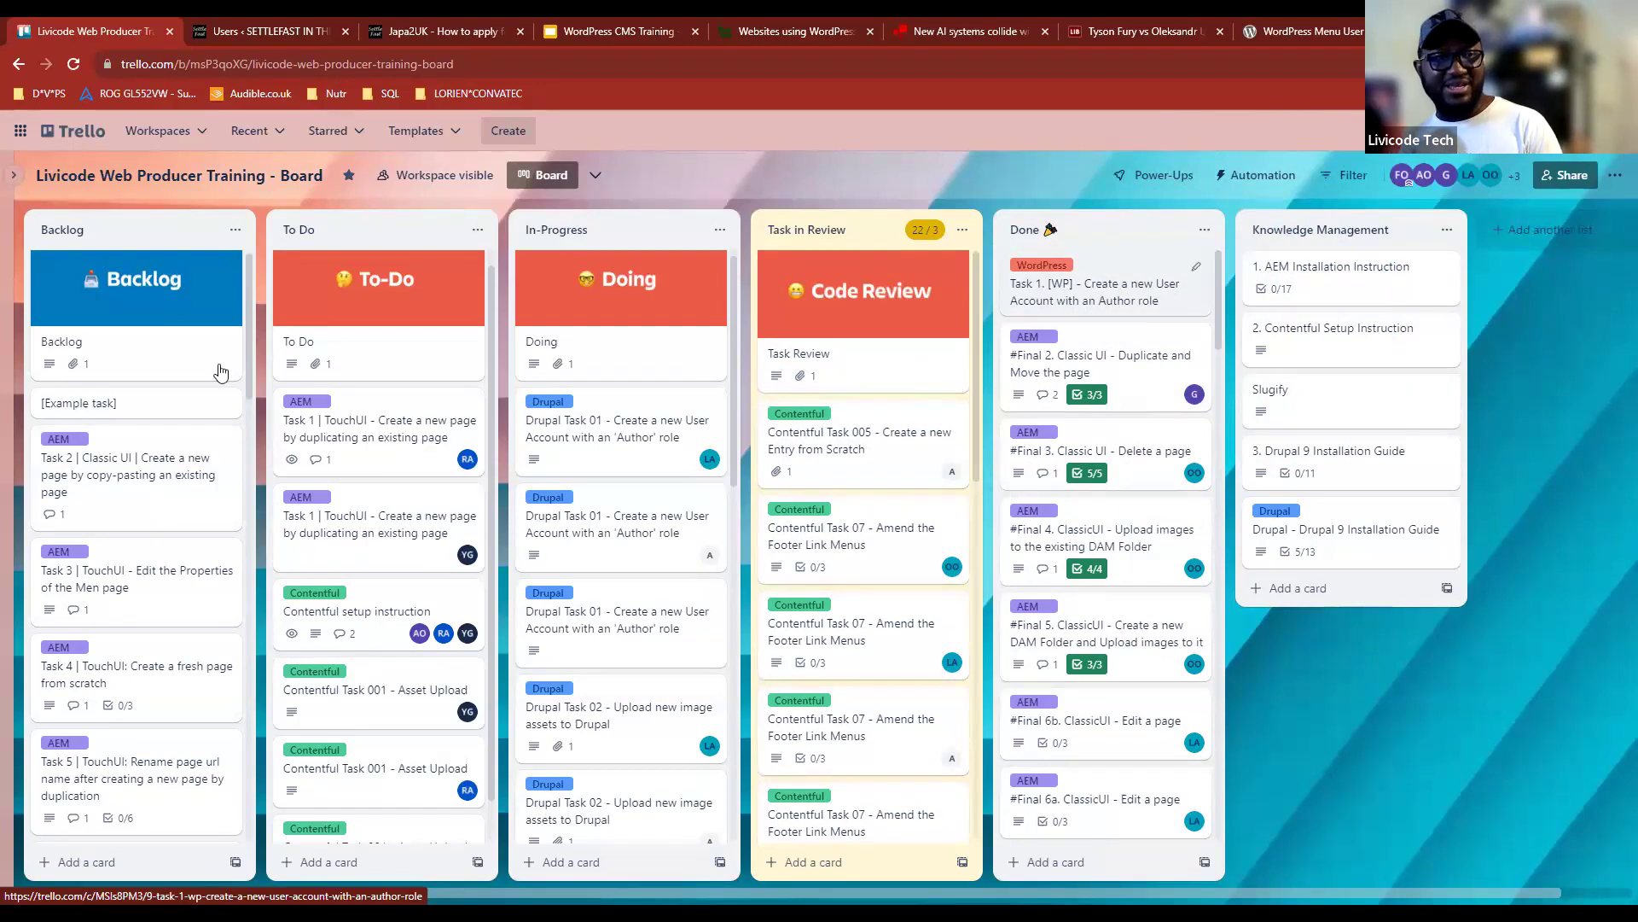
pyautogui.moveTo(1088, 291); pyautogui.dragTo(200, 395)
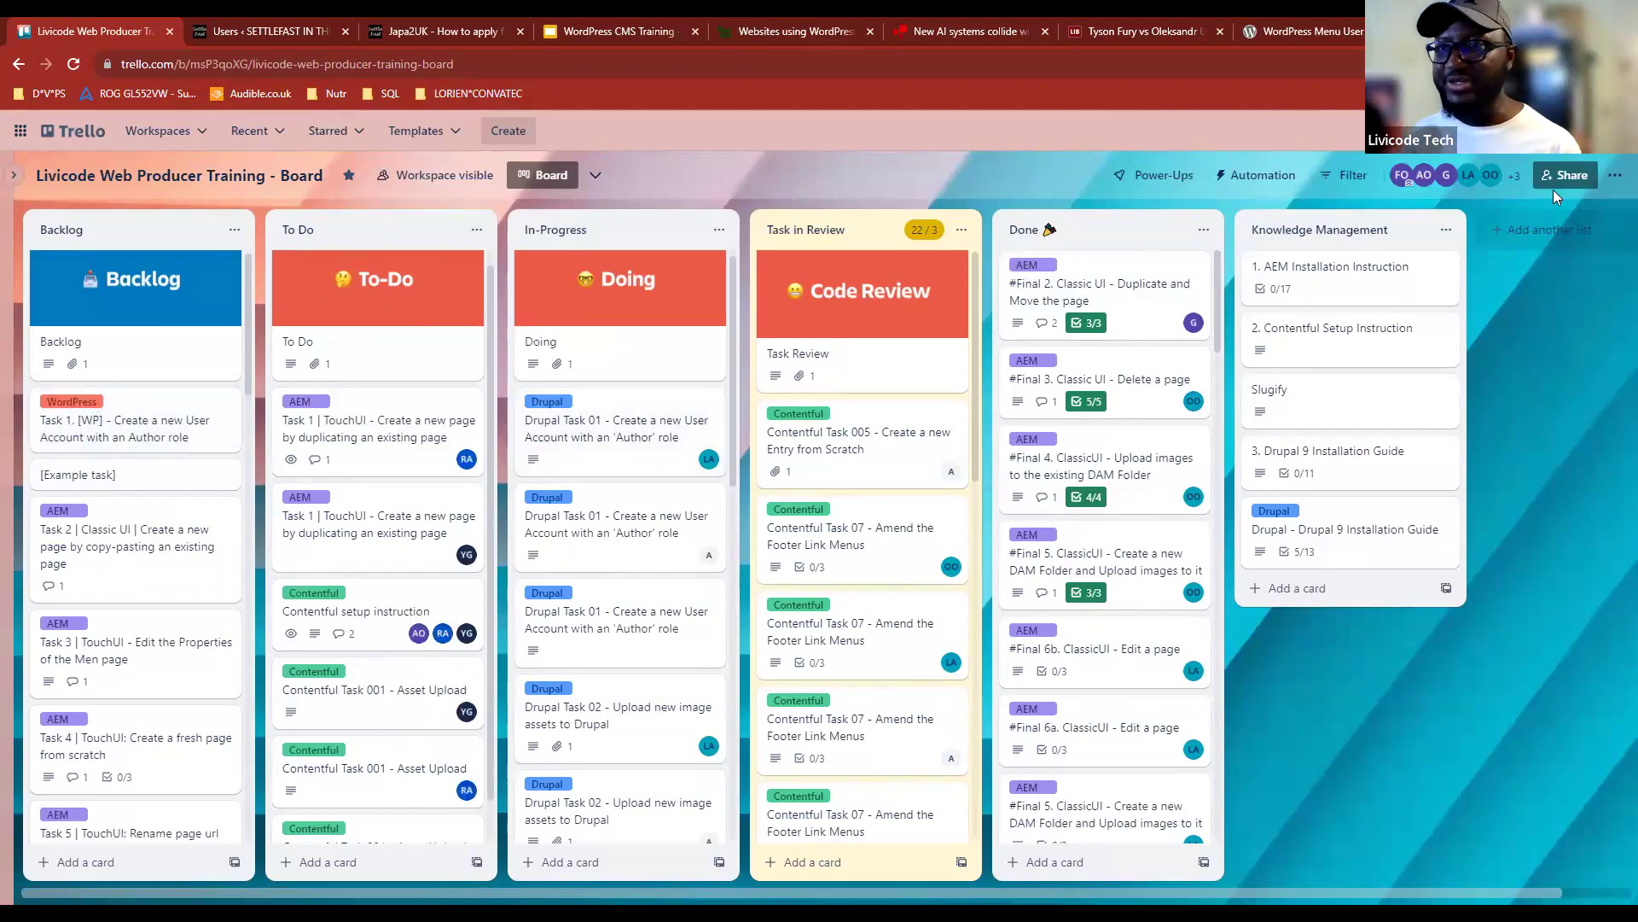
pyautogui.click(1615, 175)
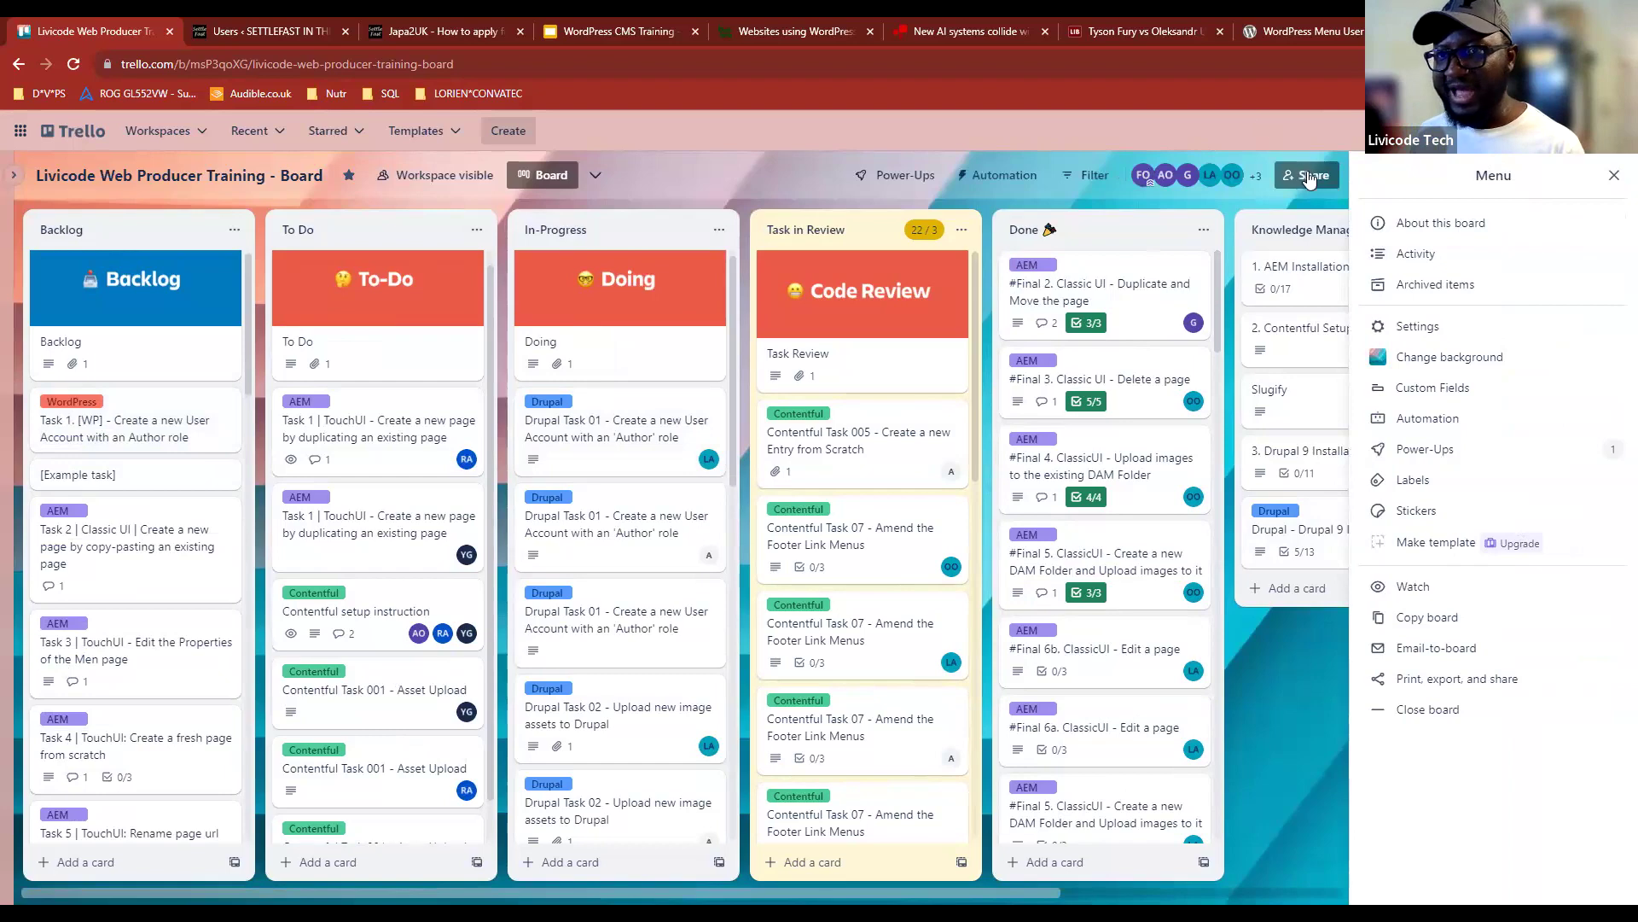
pyautogui.click(1614, 175)
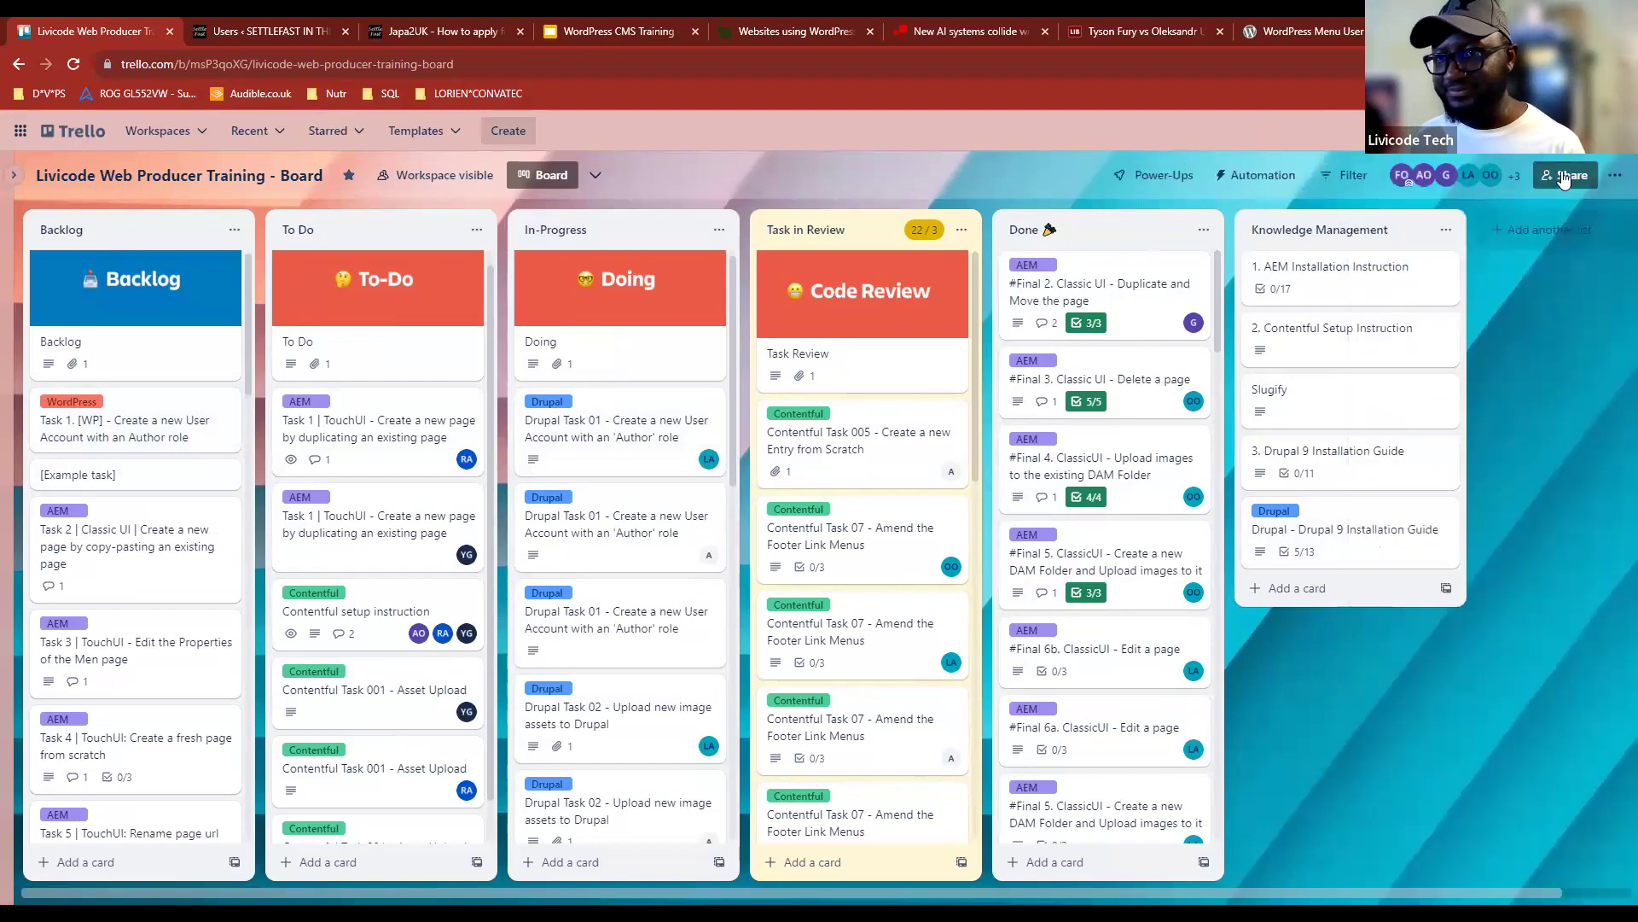
pyautogui.click(1564, 176)
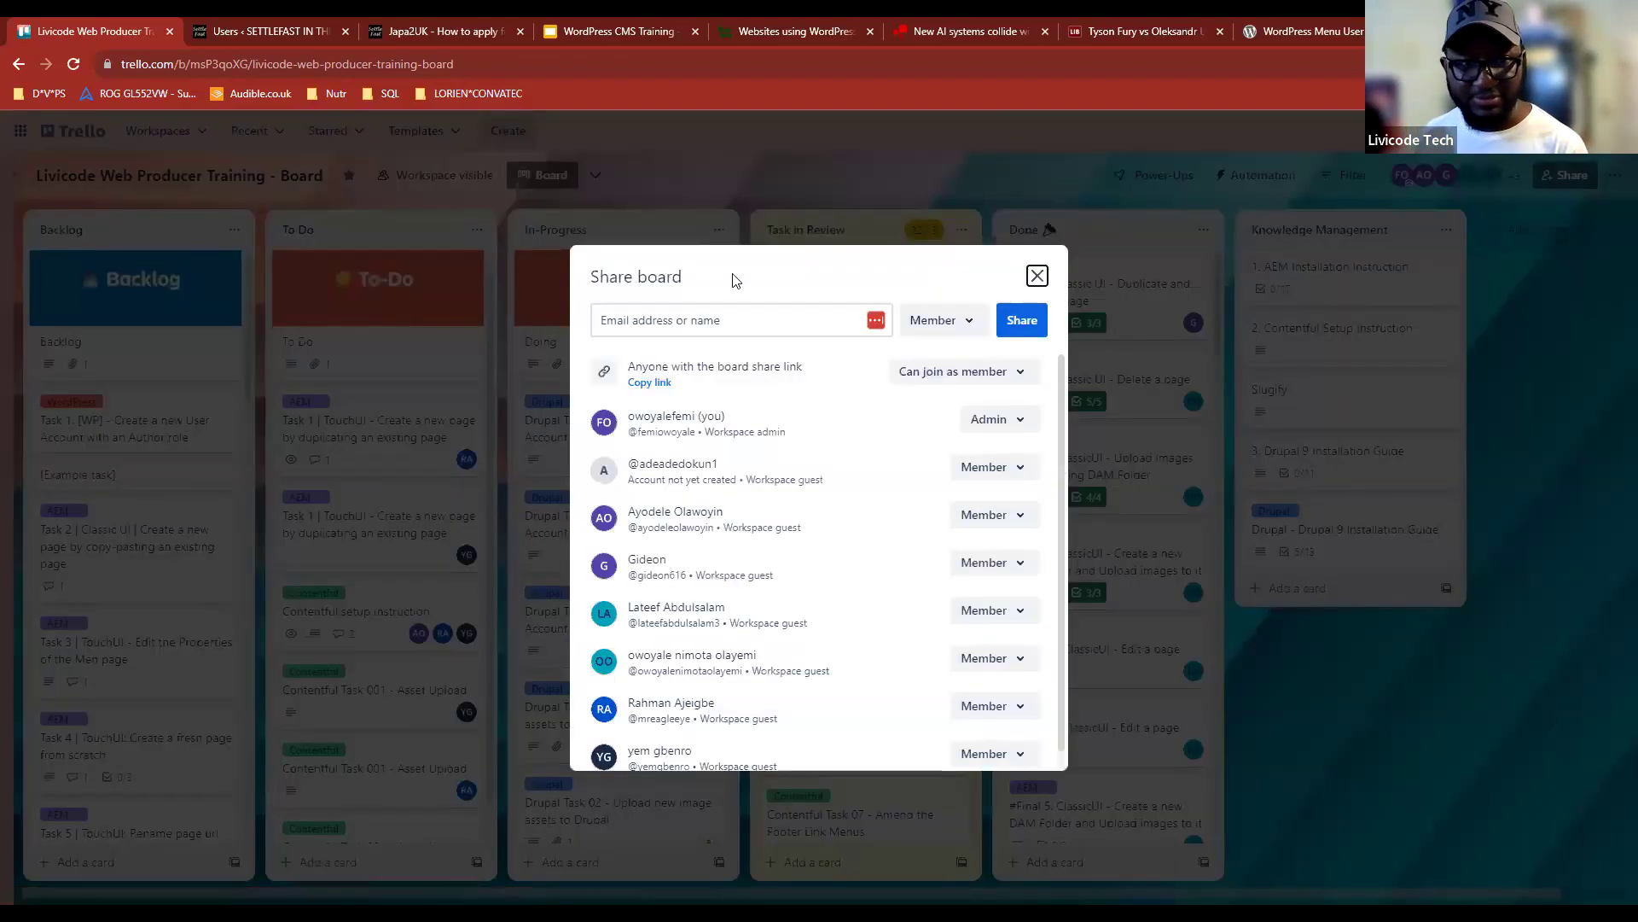